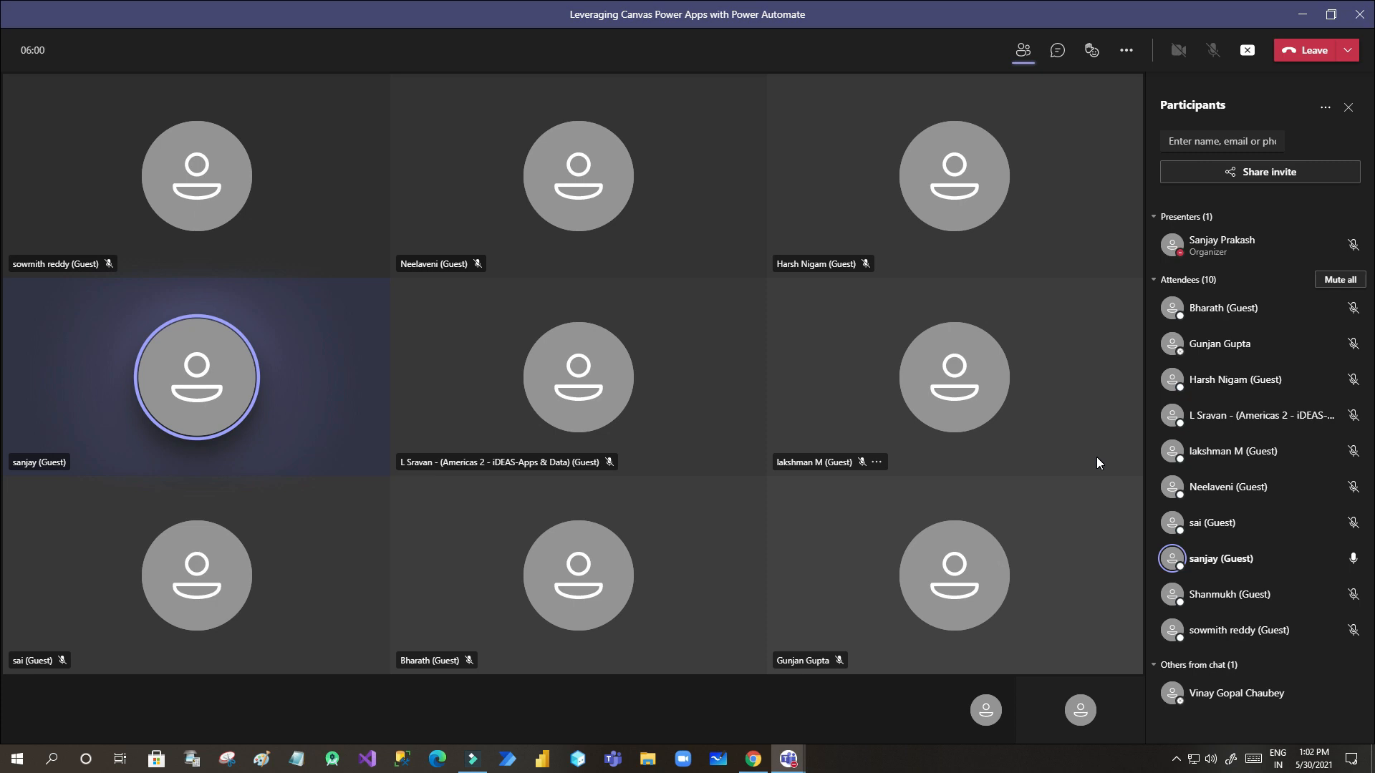
# - Switch from the Teams meeting to the Google Slides deck on Canvas apps with Power Automate
pyautogui.hotkey('alt', 'Tab')
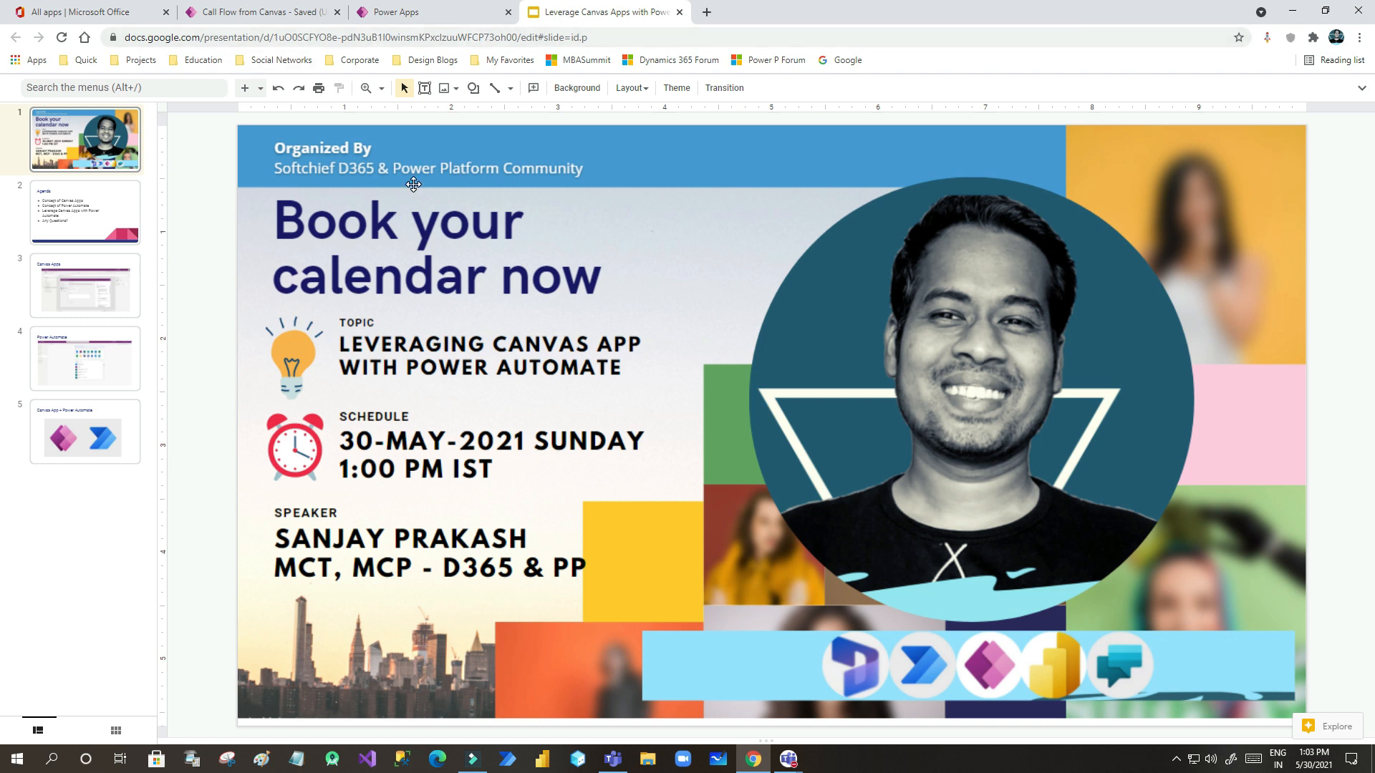
# - Walk through the Agenda, Canvas Apps and Power Automate slides, then go to the Power Apps Flows page
pyautogui.click(113, 288)
pyautogui.click(104, 218)
pyautogui.click(92, 301)
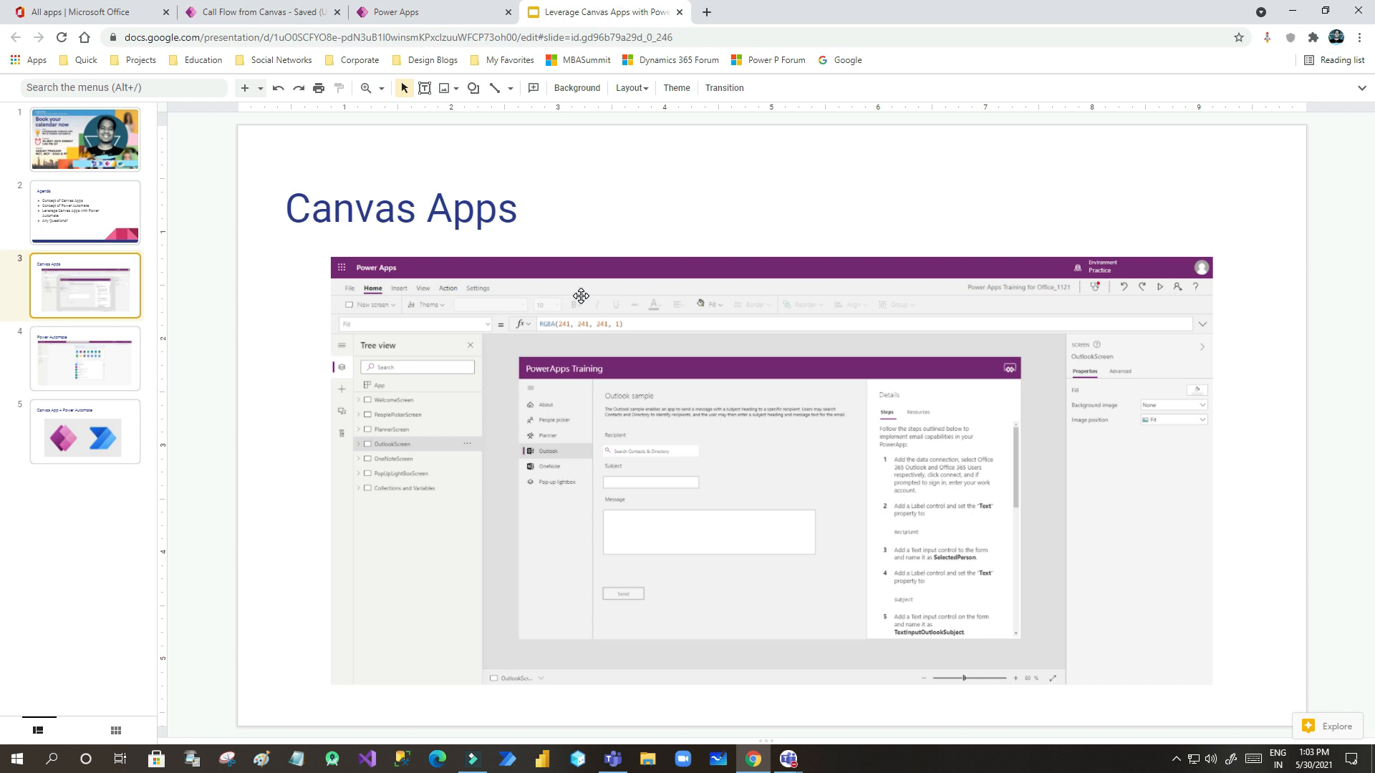
pyautogui.click(92, 351)
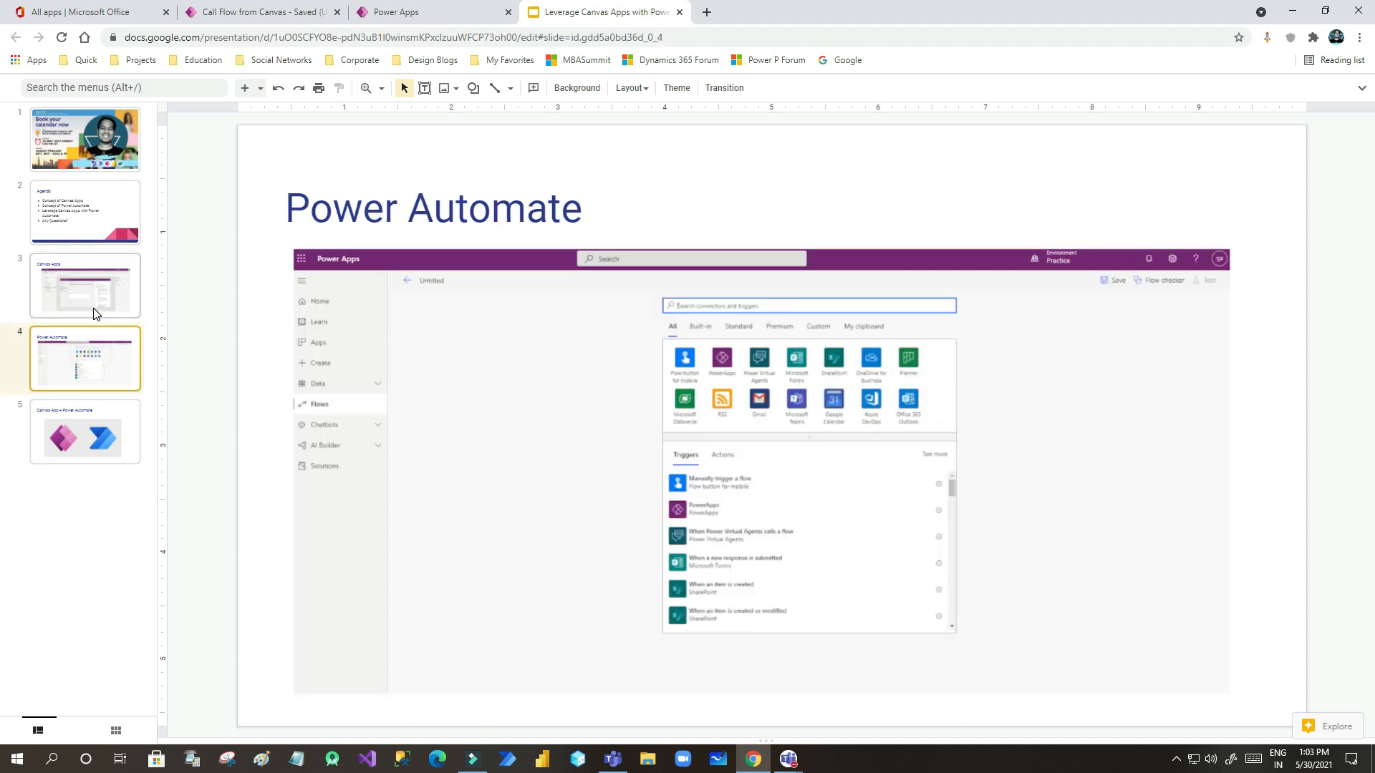
pyautogui.click(408, 16)
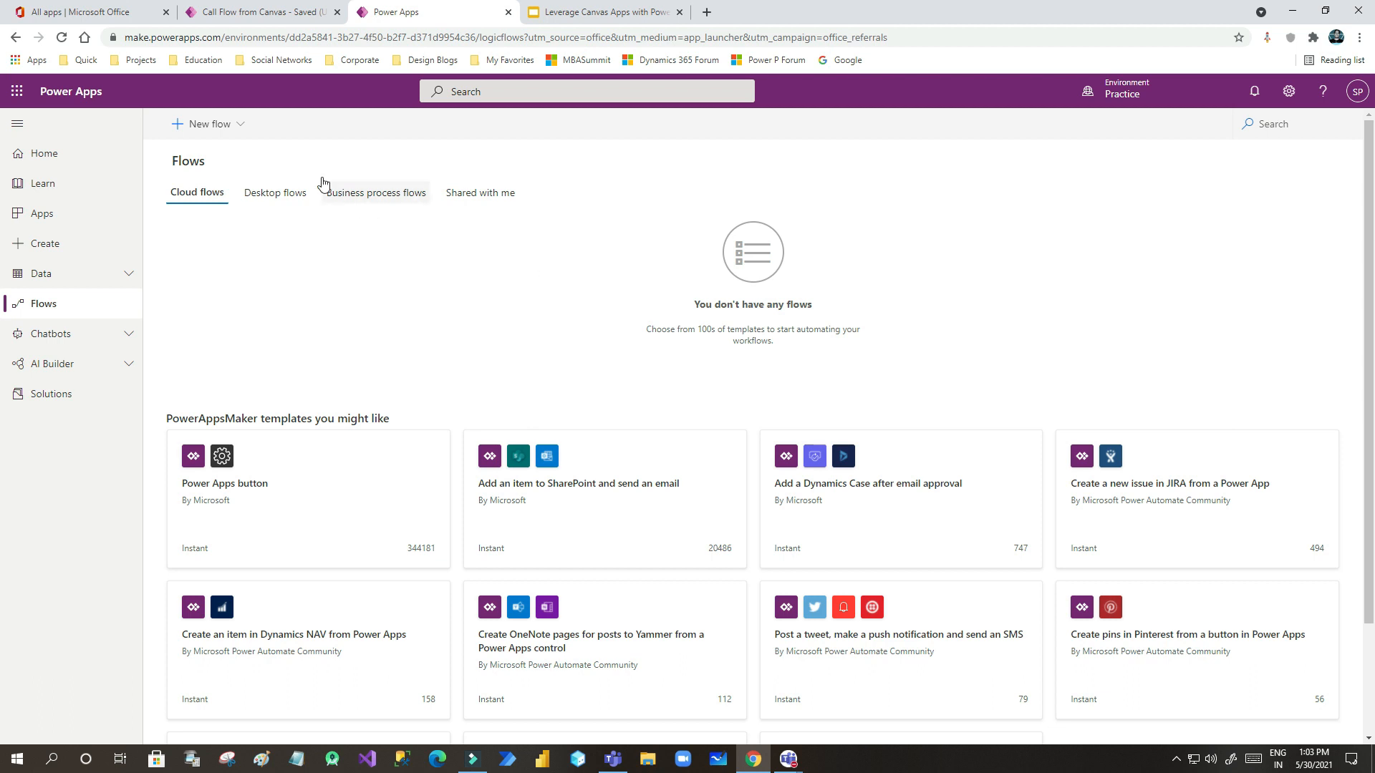
# - Review the New flow types list twice, then move to the Call Flow from Canvas app editor
pyautogui.click(214, 123)
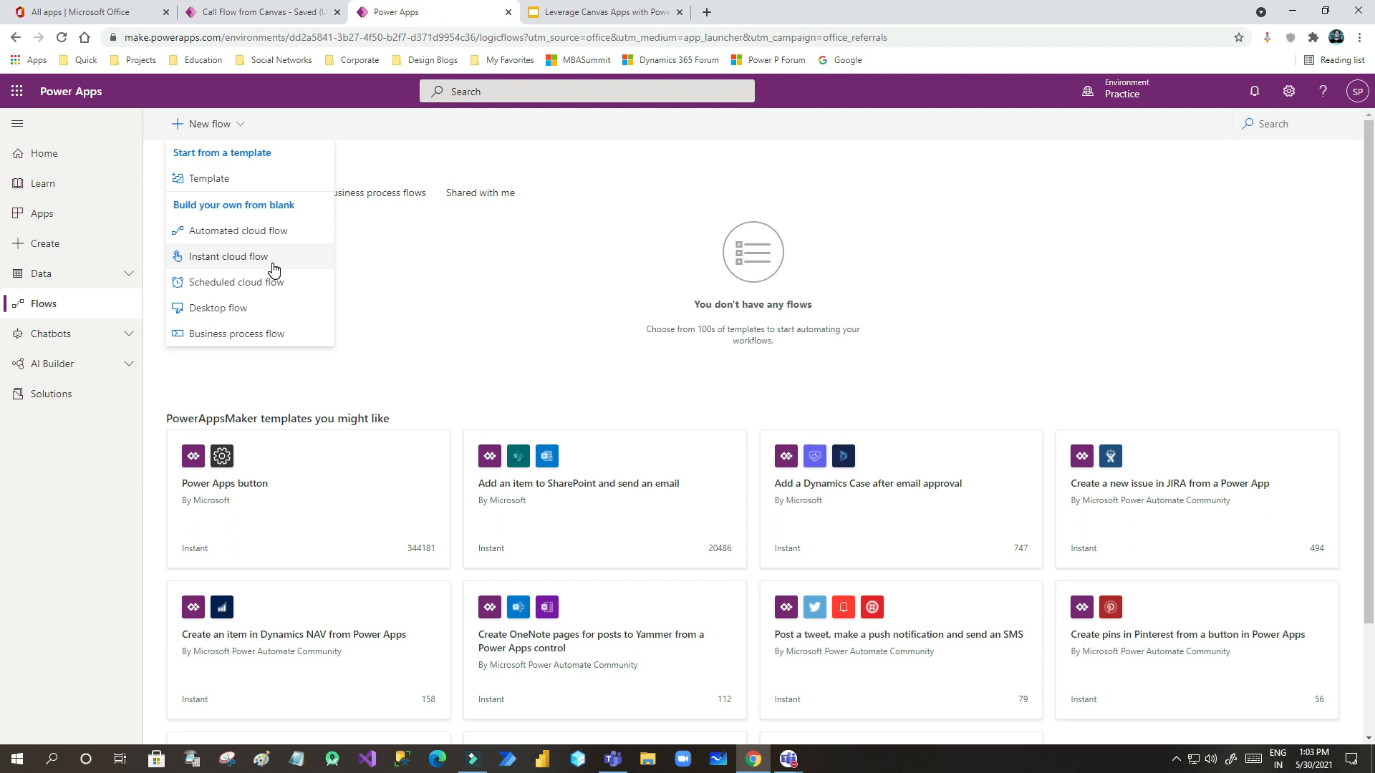
pyautogui.click(428, 263)
pyautogui.click(213, 126)
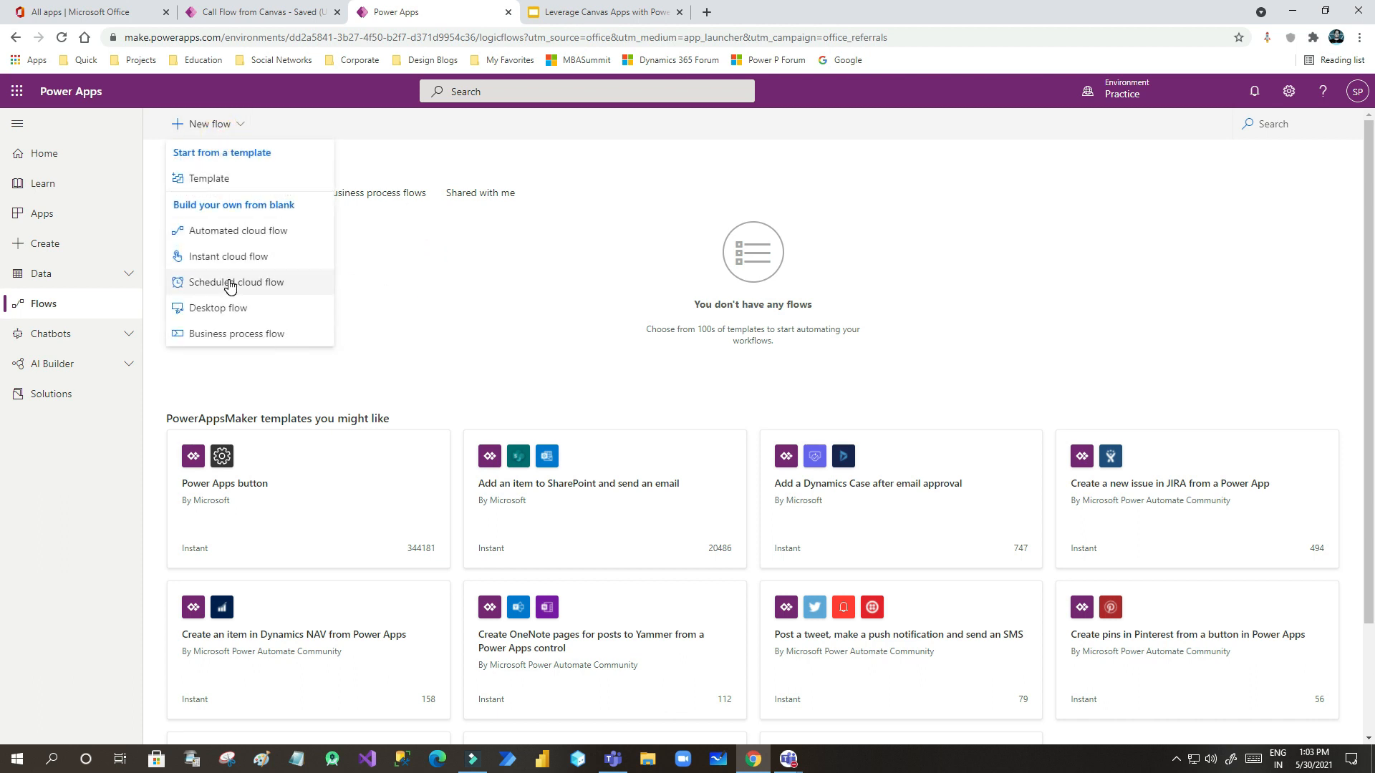
pyautogui.click(422, 257)
pyautogui.click(270, 19)
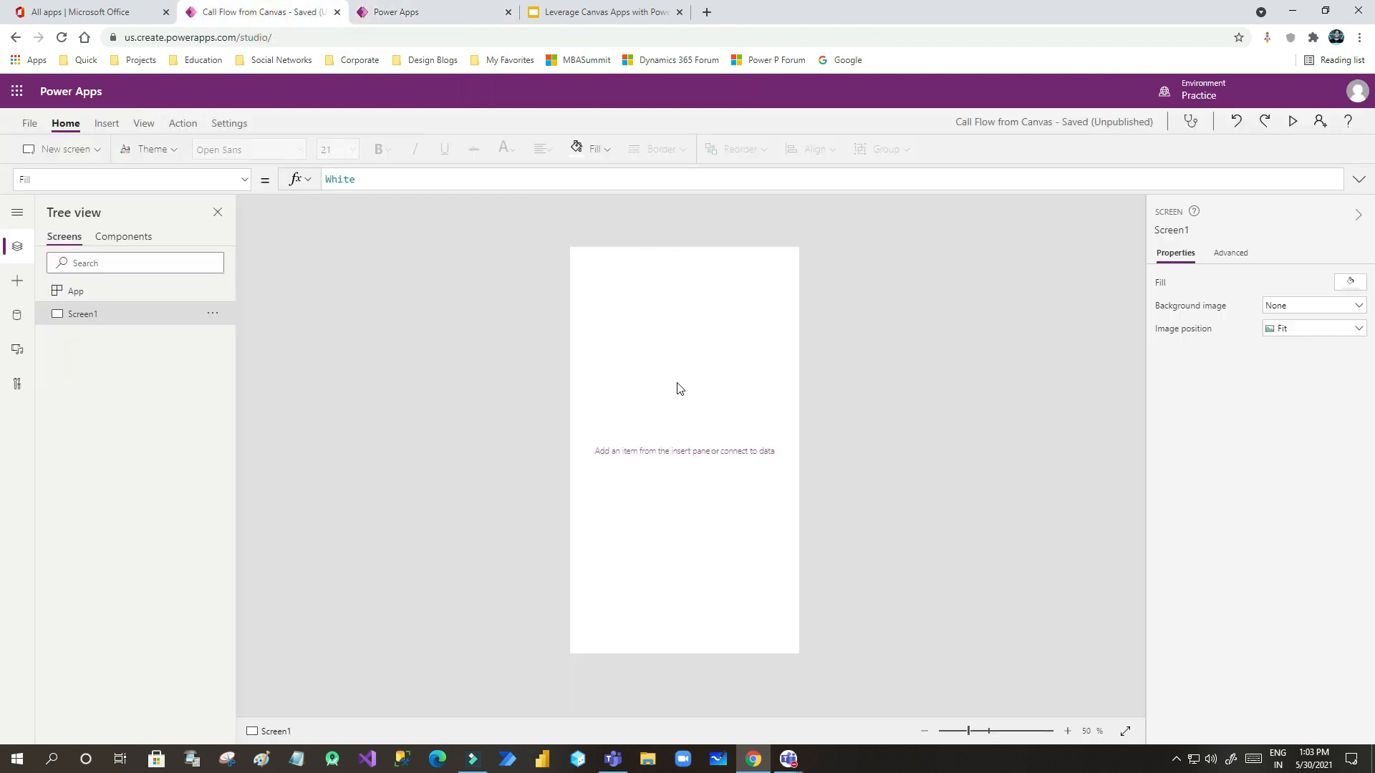
# - Insert a blue Rectangle1 header band across the top of Screen1, 640 by 100 at 0,0
pyautogui.click(427, 14)
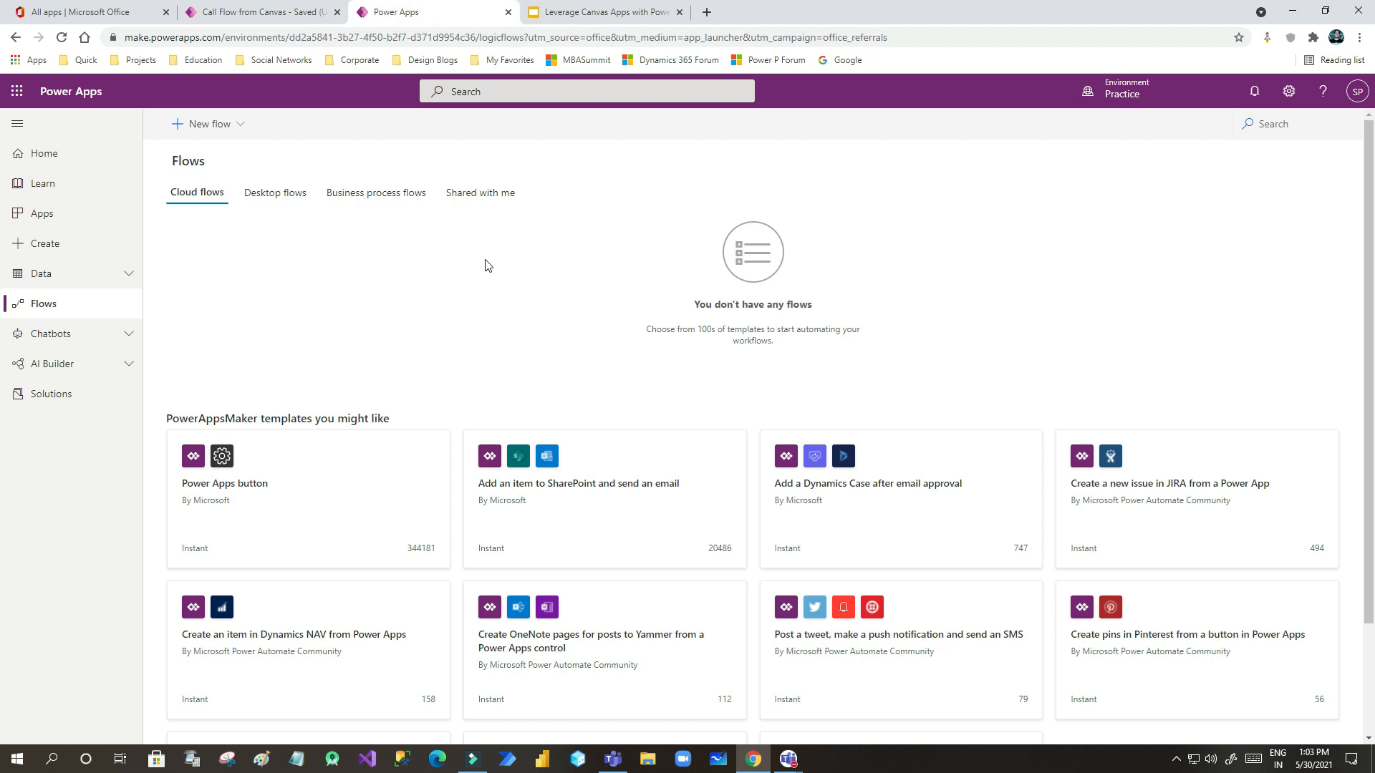
pyautogui.click(276, 14)
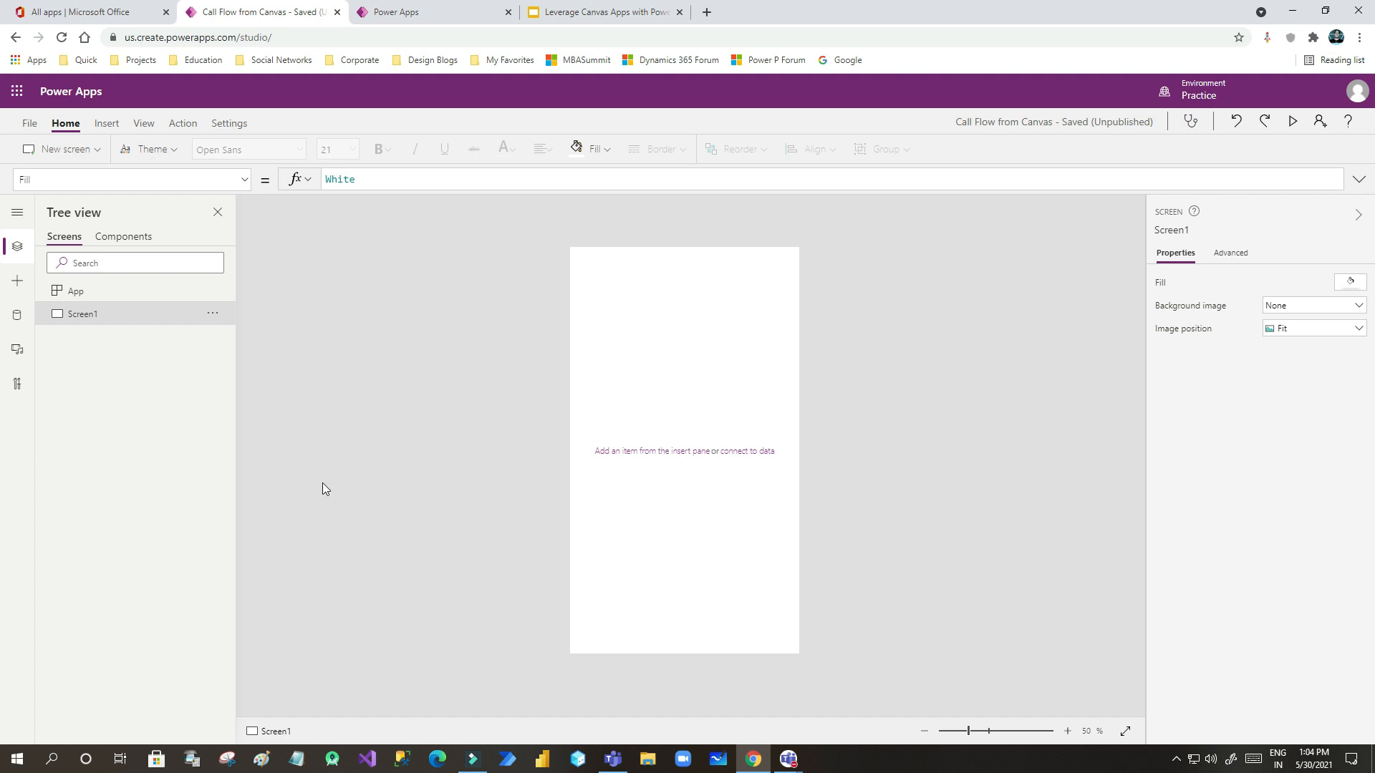
pyautogui.click(17, 247)
pyautogui.click(17, 247)
pyautogui.click(15, 281)
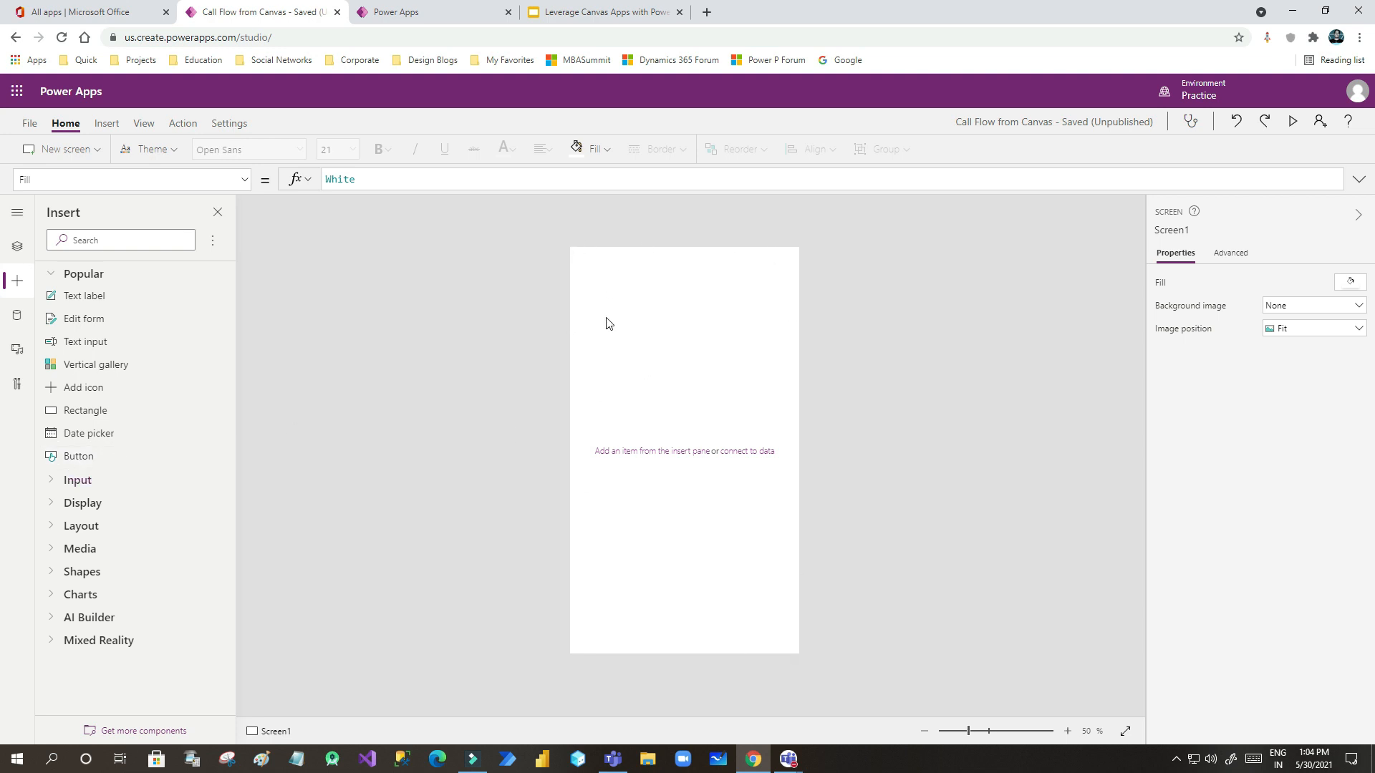
pyautogui.moveTo(968, 731); pyautogui.dragTo(984, 732)
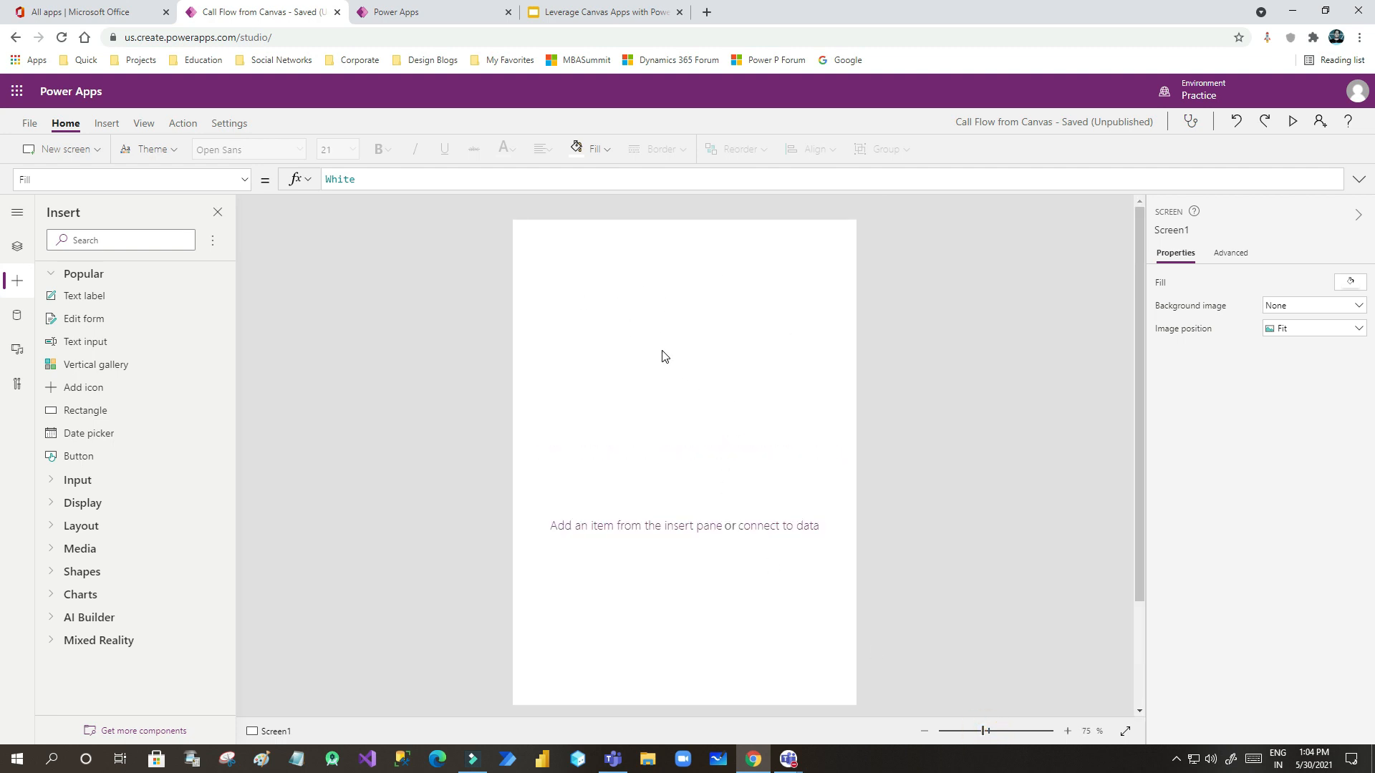
pyautogui.moveTo(78, 415); pyautogui.dragTo(856, 248)
# - Stretch the header band to 640 wide and add a label reading 'Contact Informatoon' on it
pyautogui.click(706, 286)
pyautogui.click(694, 260)
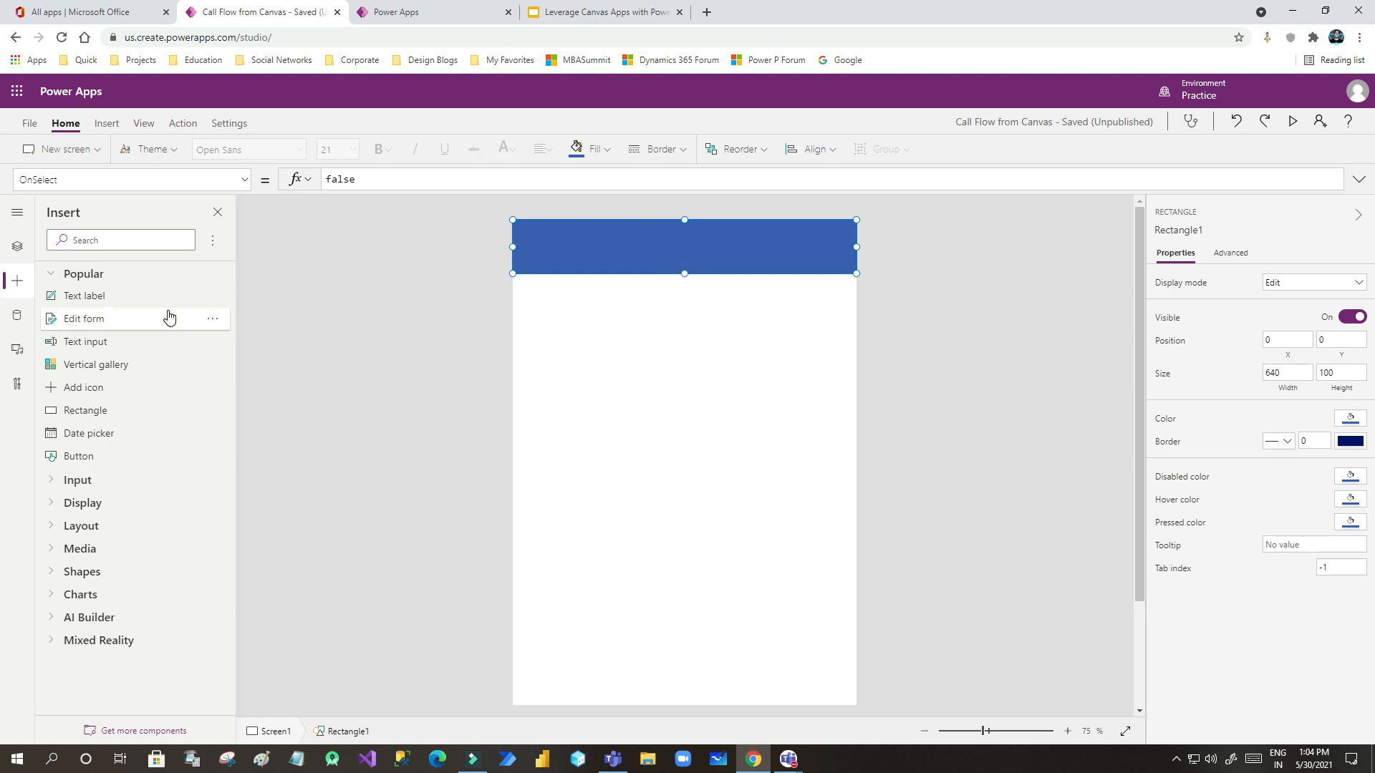
pyautogui.moveTo(74, 299); pyautogui.dragTo(570, 245)
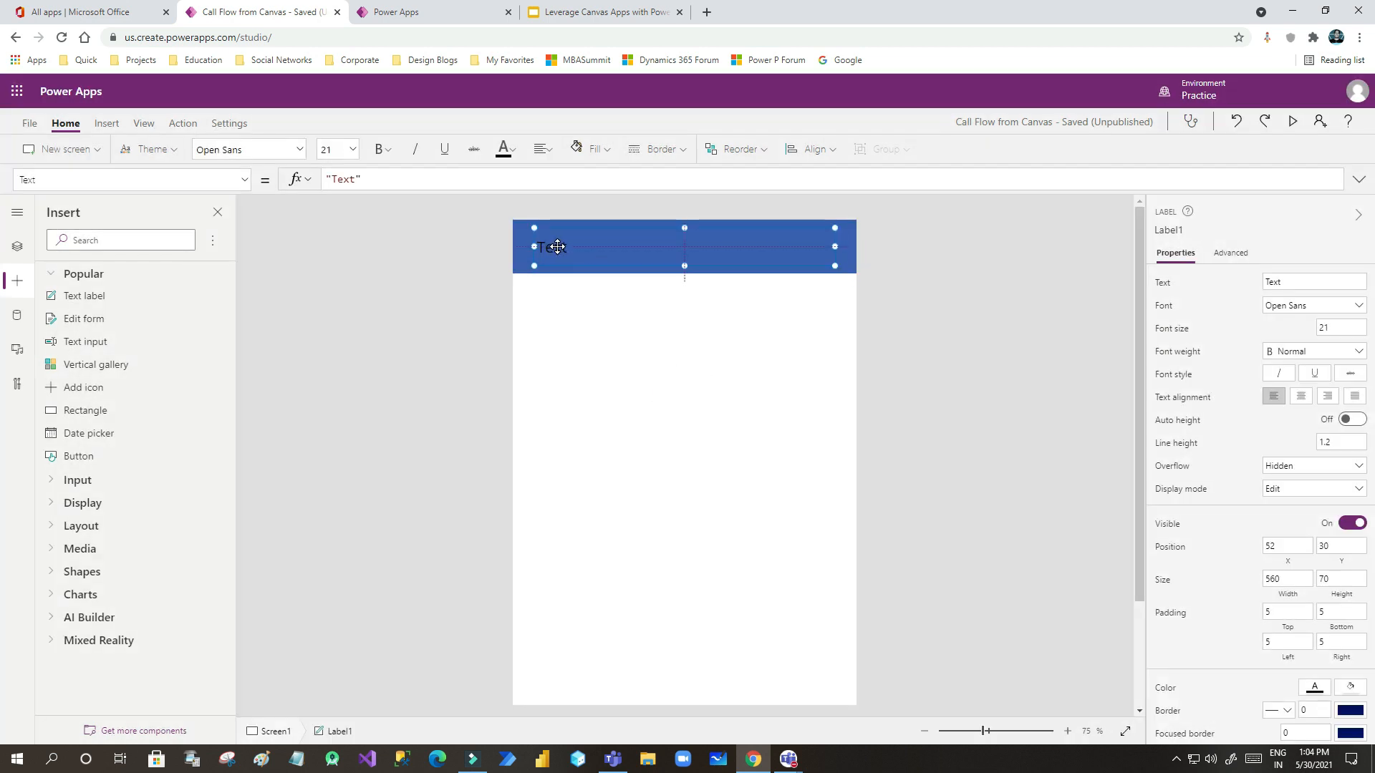
pyautogui.click(1292, 282)
pyautogui.write('Contact Ifo')
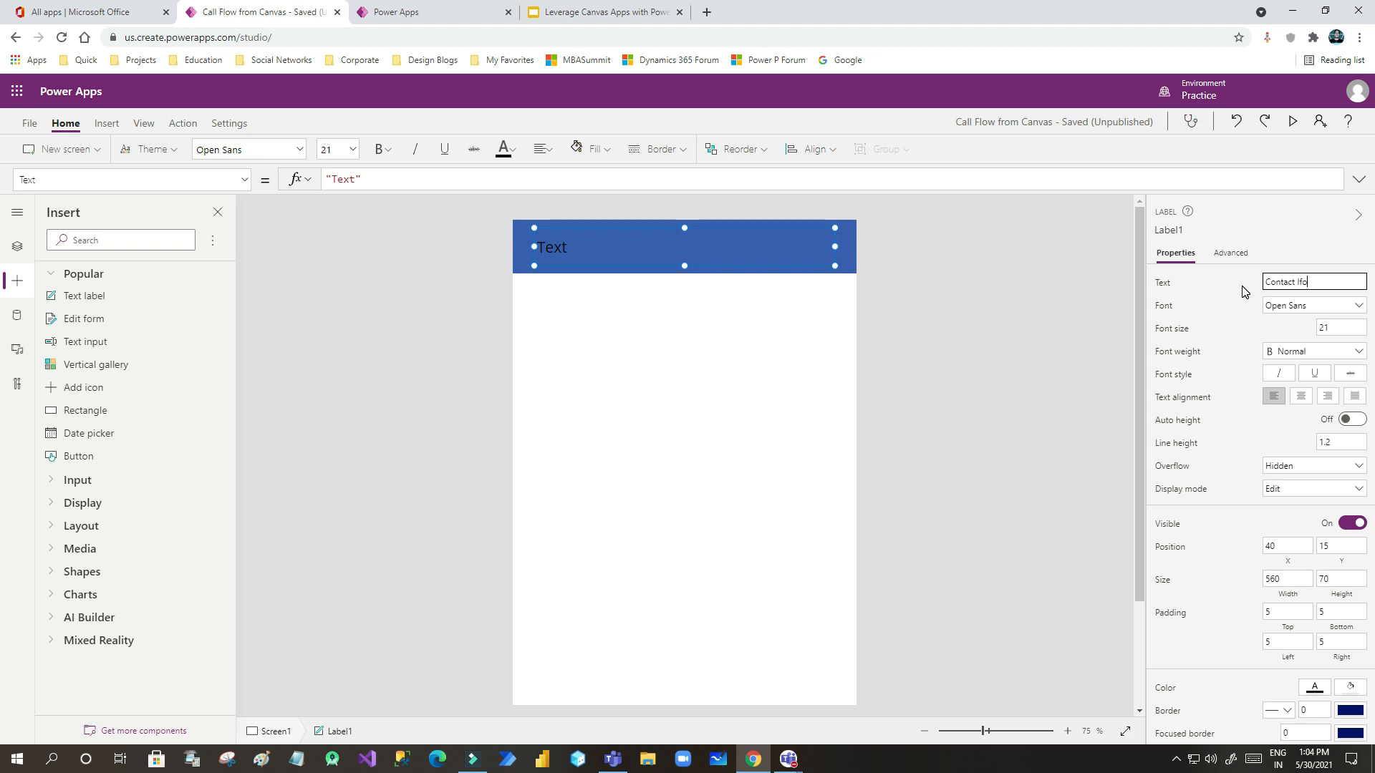
pyautogui.doubleClick(1298, 283)
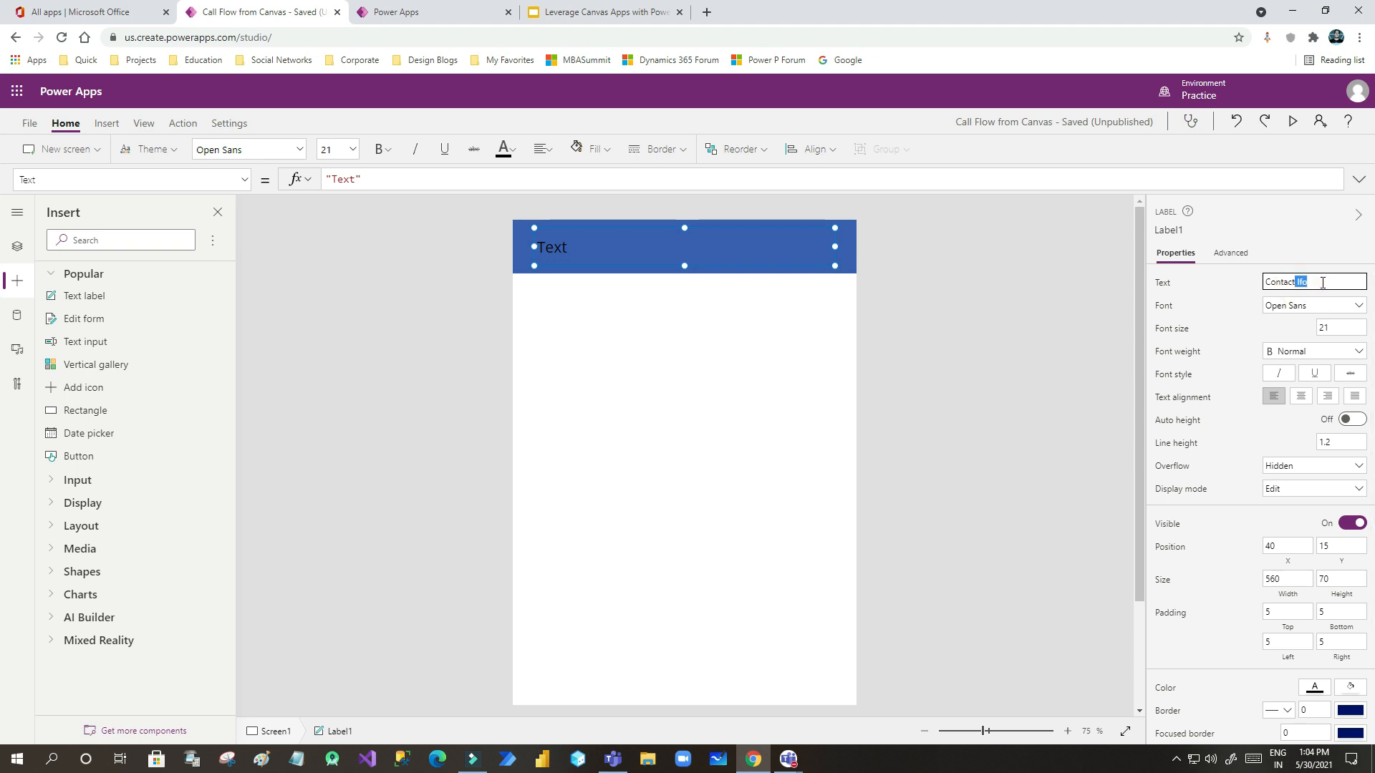
pyautogui.press('BackSpace')
pyautogui.write('Informatoon')
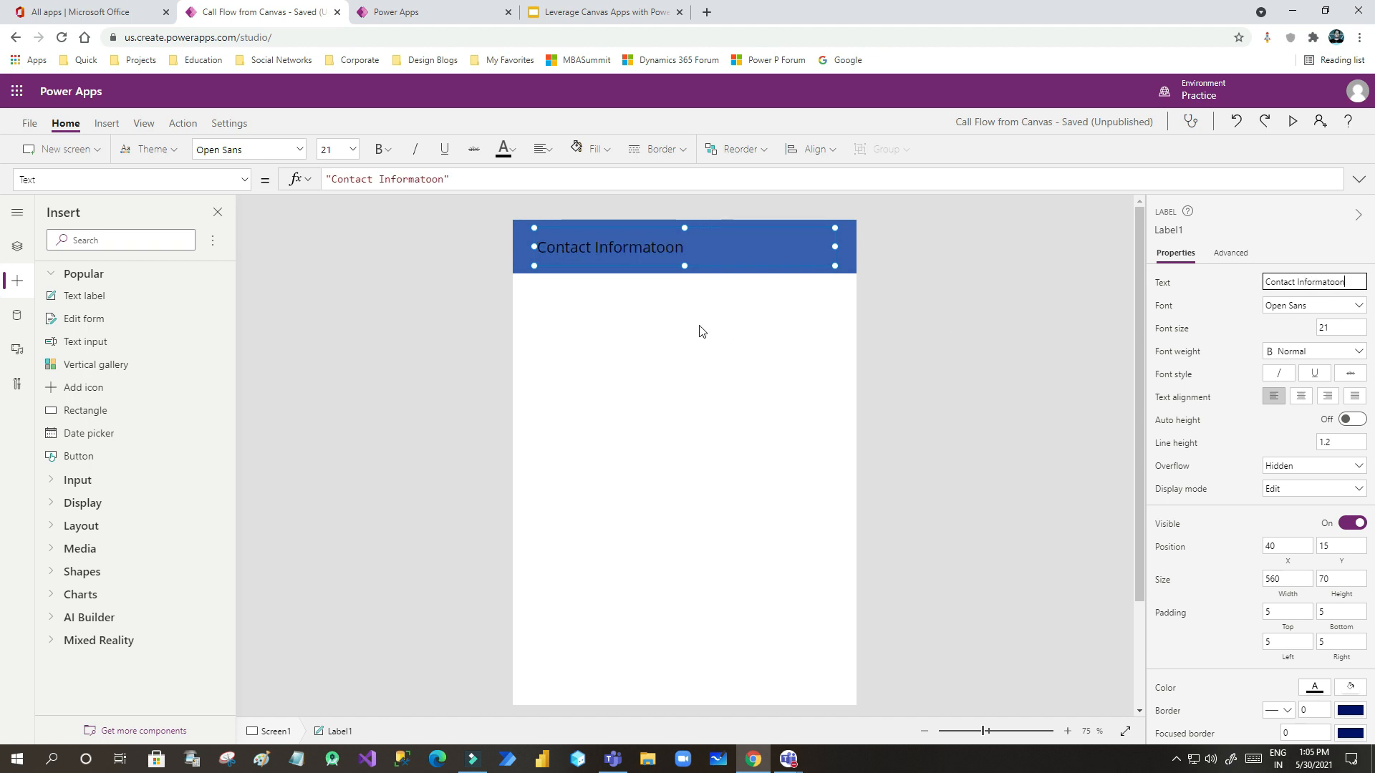
# - Make the header label text white and add a narrower second text label below the header
pyautogui.click(702, 331)
pyautogui.click(620, 247)
pyautogui.click(505, 149)
pyautogui.click(516, 224)
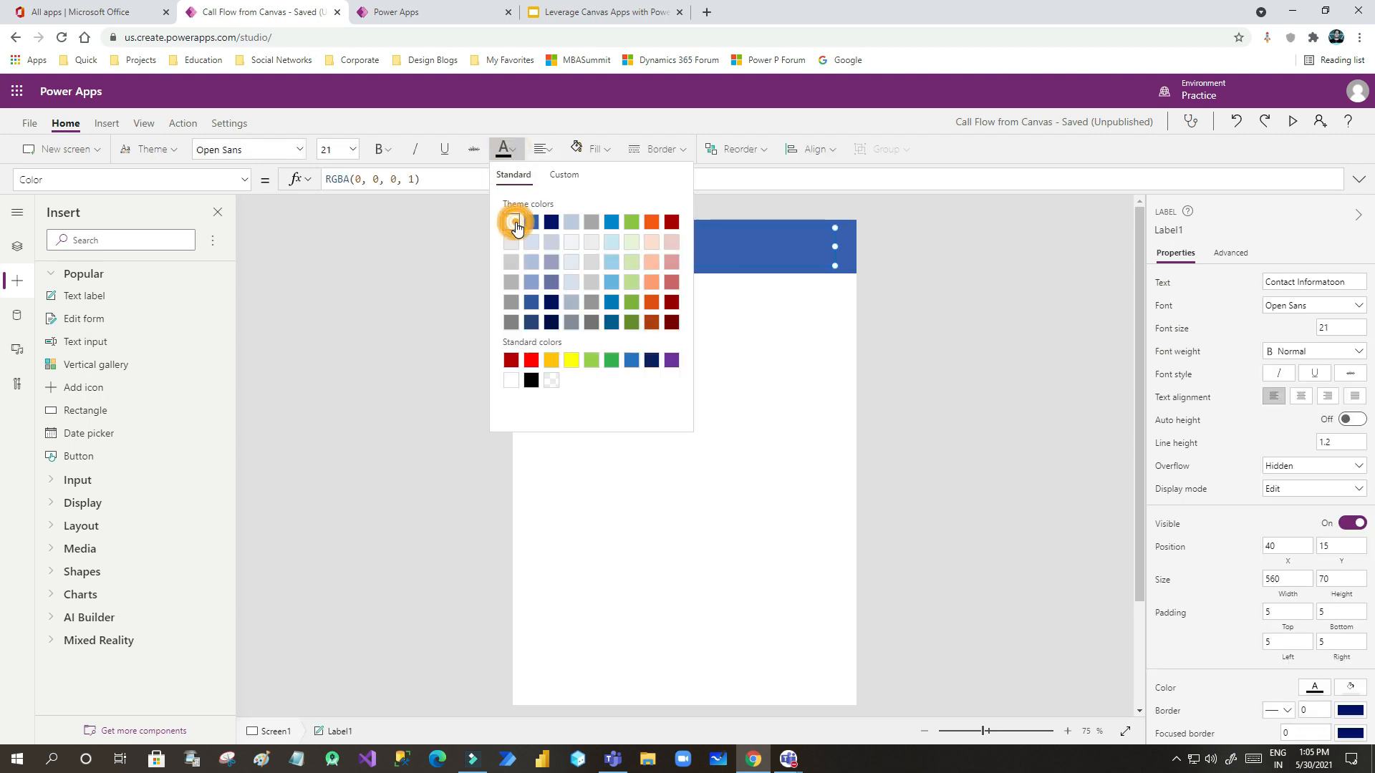
pyautogui.click(740, 305)
pyautogui.click(622, 305)
pyautogui.click(620, 251)
pyautogui.click(608, 308)
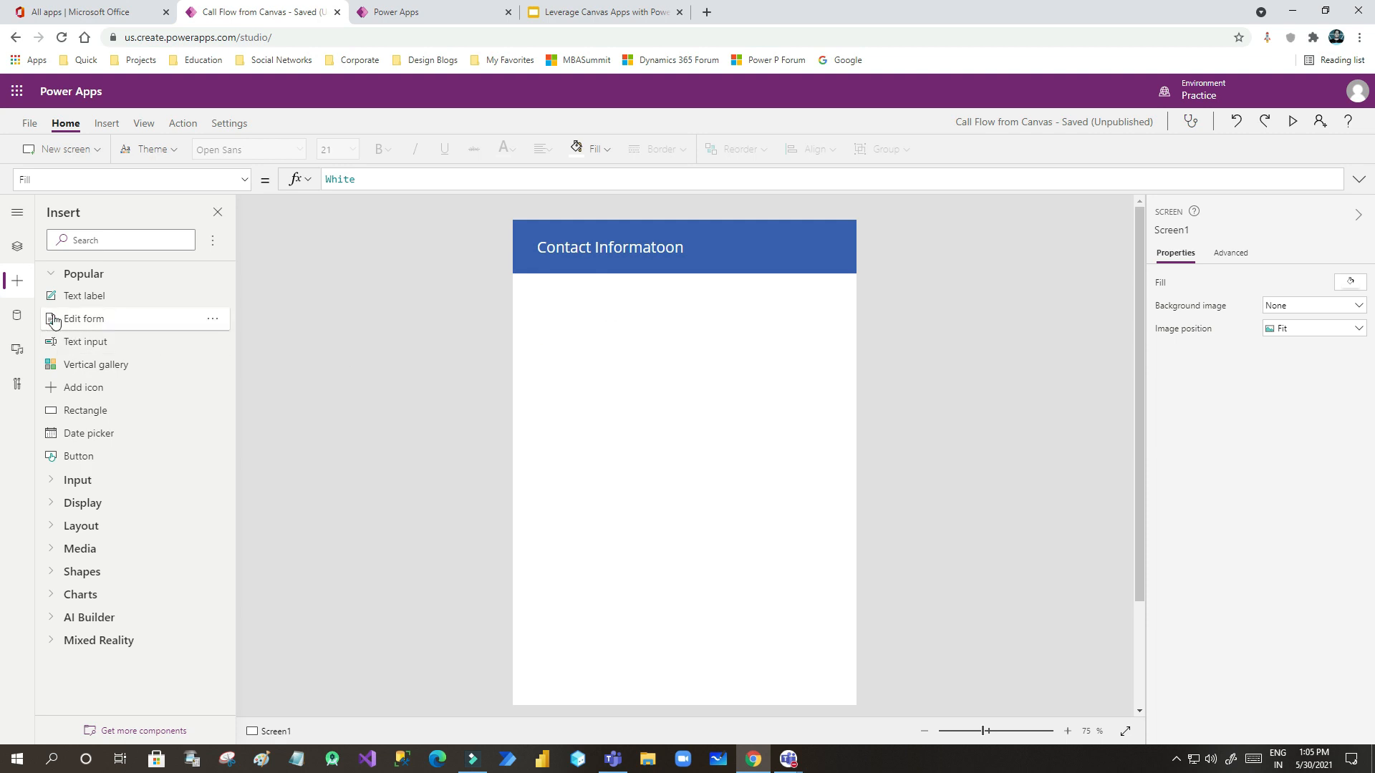
pyautogui.moveTo(62, 302); pyautogui.dragTo(572, 334)
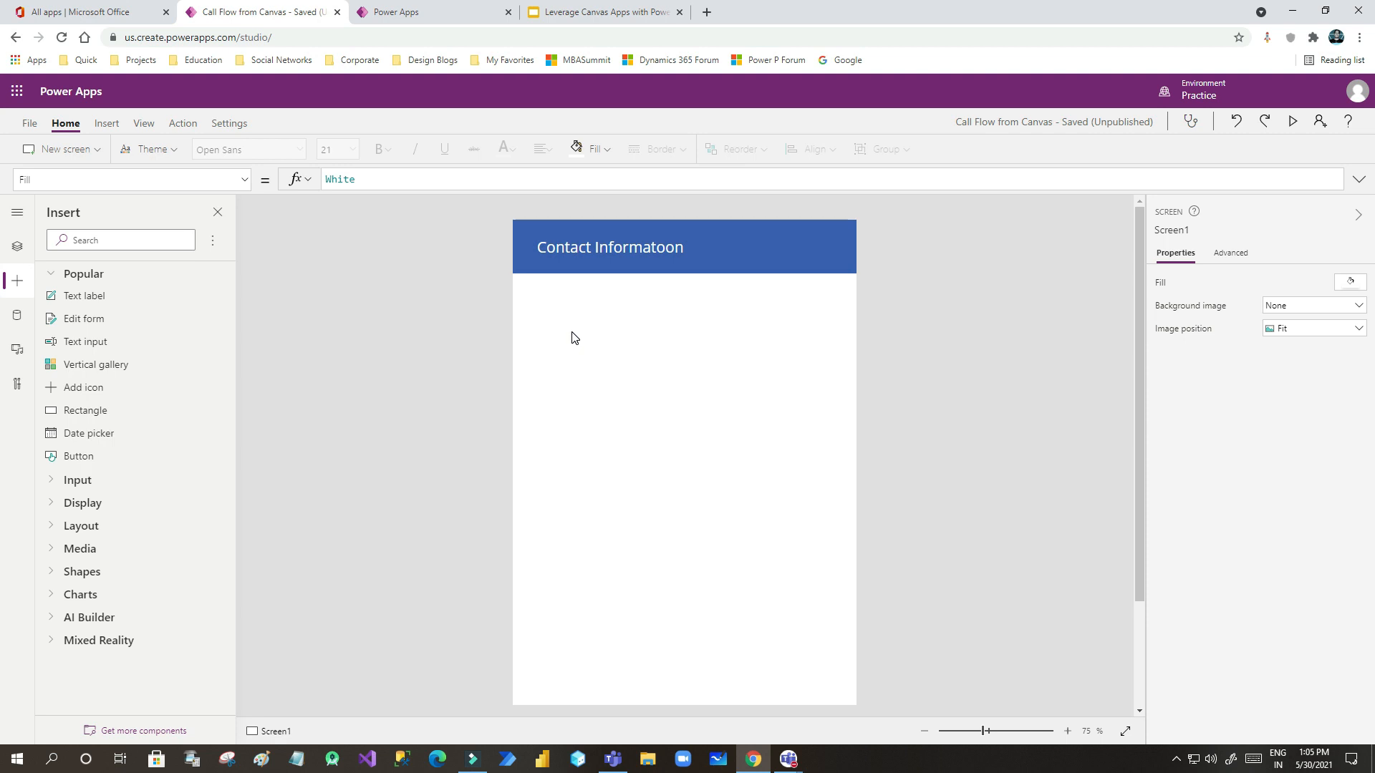
pyautogui.moveTo(854, 353); pyautogui.dragTo(559, 337)
# - Set the new label to 'First Name' and paste a copy beneath it reading 'Last Name'
pyautogui.click(1304, 282)
pyautogui.write('First Name')
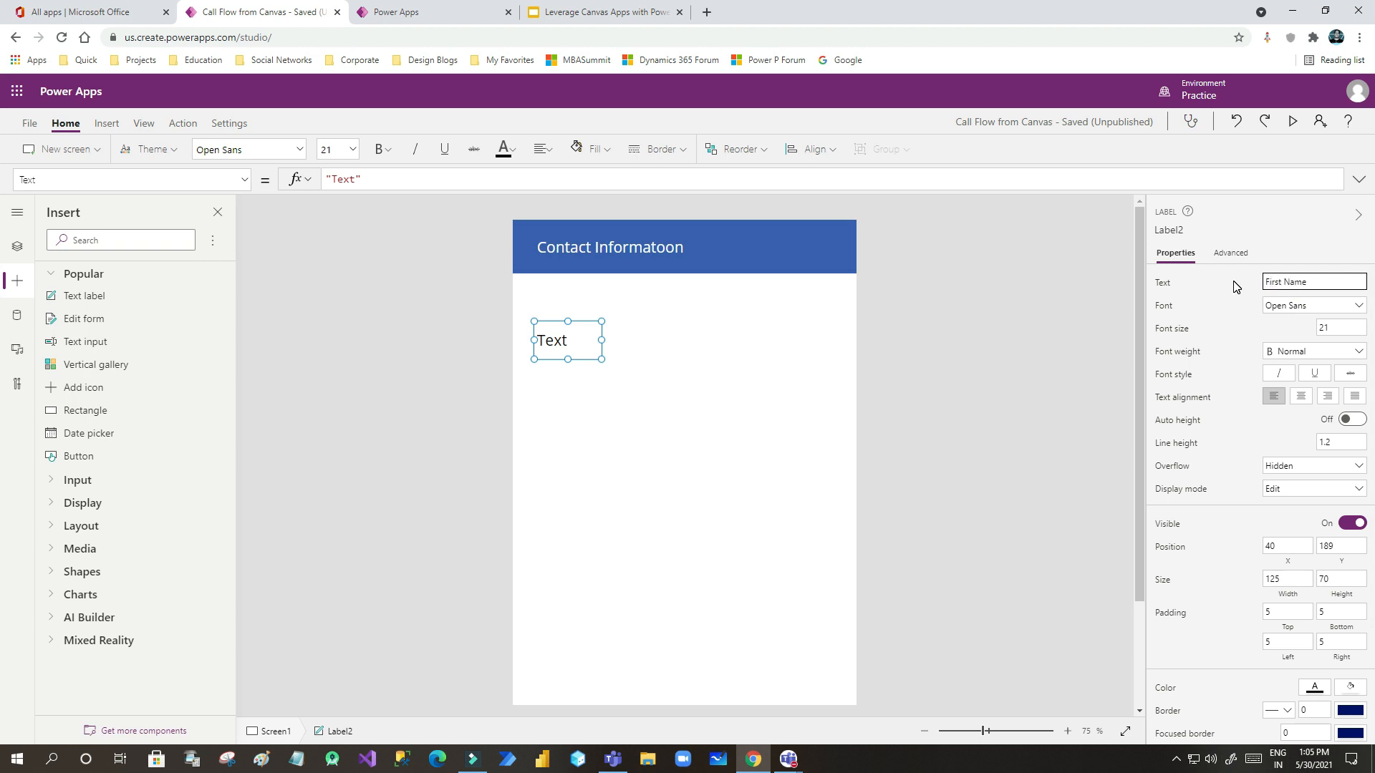
pyautogui.moveTo(601, 340); pyautogui.dragTo(632, 335)
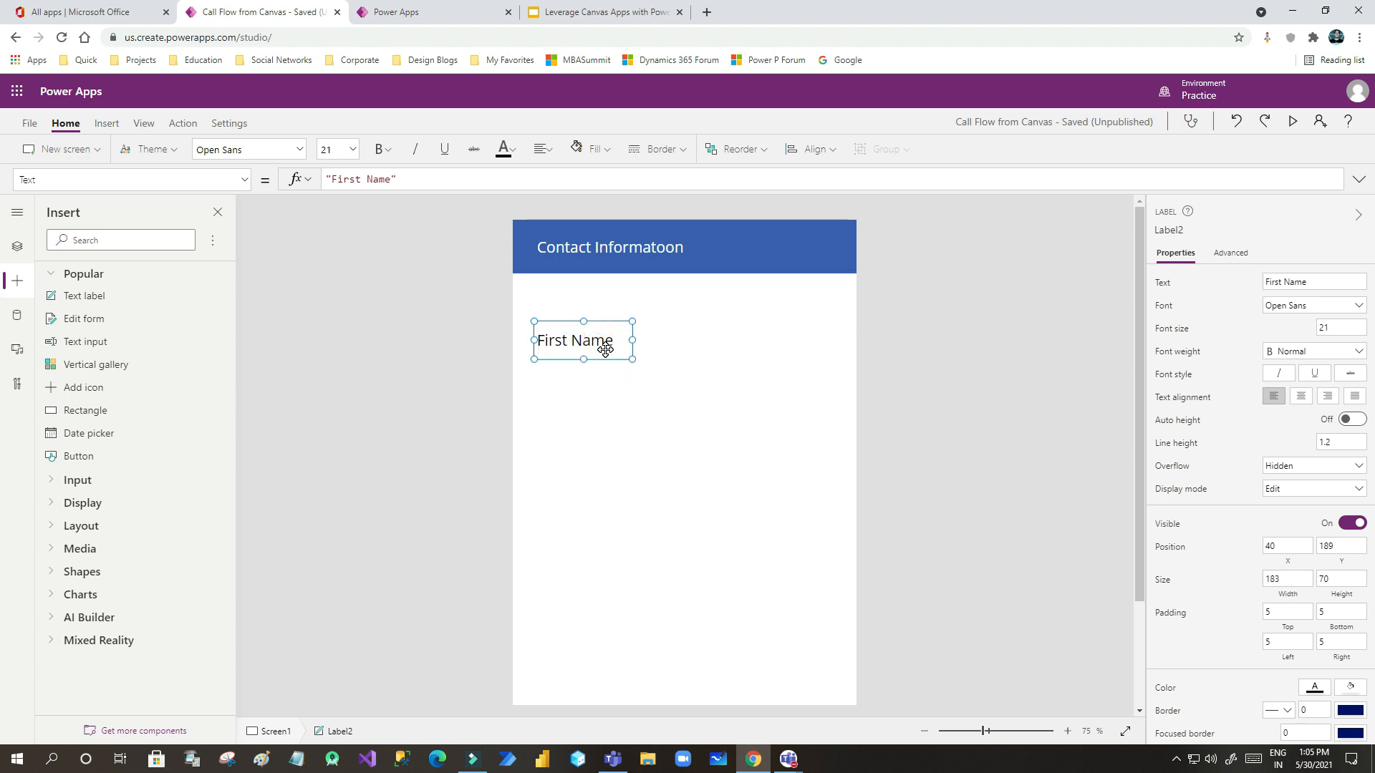
pyautogui.click(613, 401)
pyautogui.hotkey('ctrl', 'v')
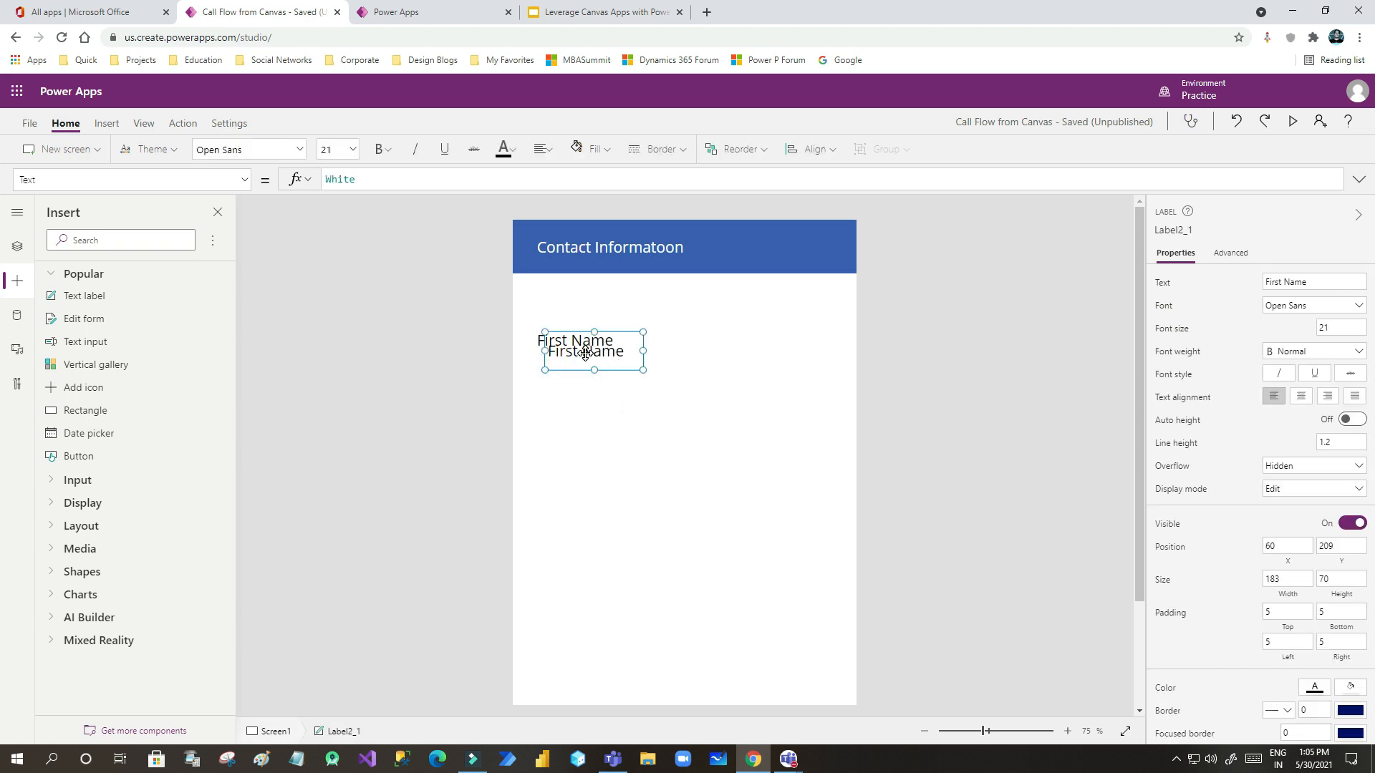
pyautogui.moveTo(577, 351); pyautogui.dragTo(572, 385)
pyautogui.moveTo(1281, 282); pyautogui.dragTo(1246, 286)
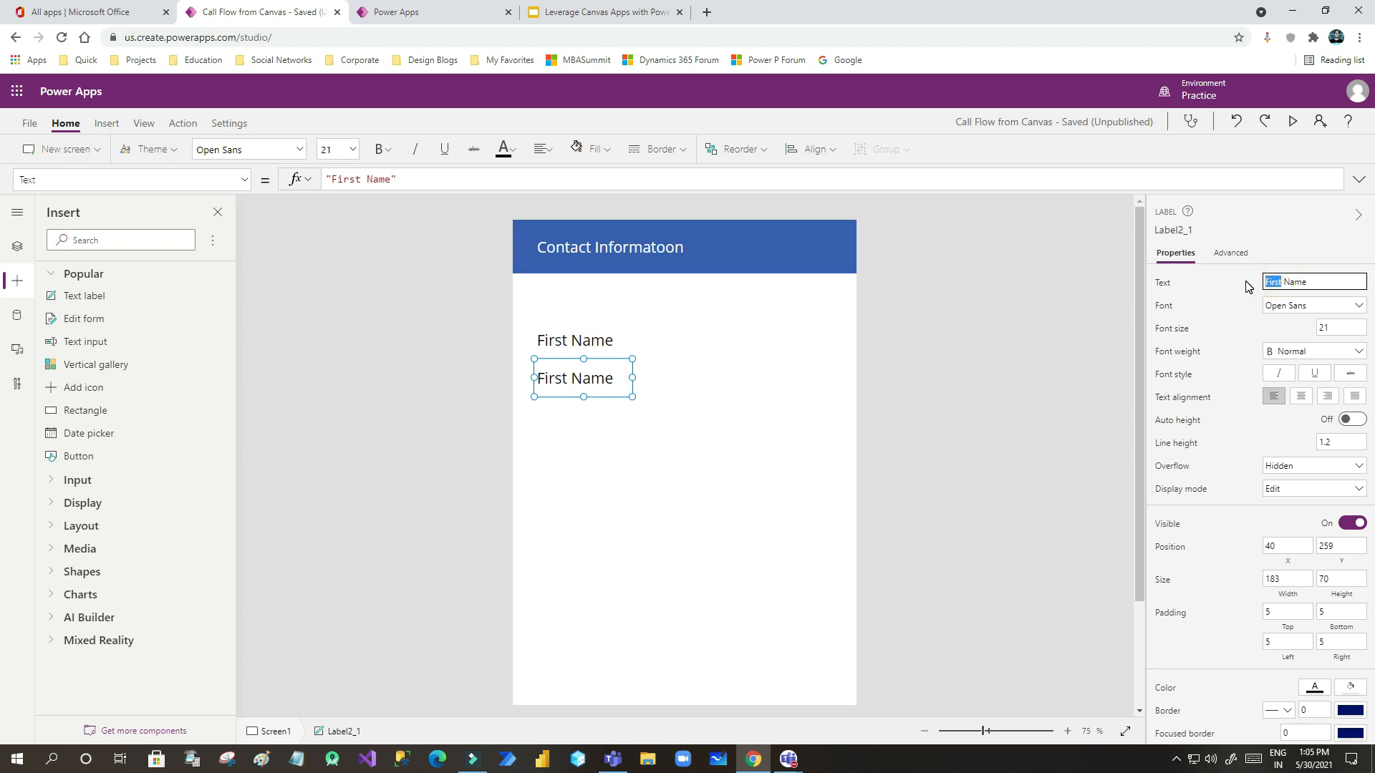
pyautogui.write('La')
pyautogui.click(681, 409)
# - Paste another label copy below Last Name, relabel it 'Email', and nudge it into place
pyautogui.click(587, 379)
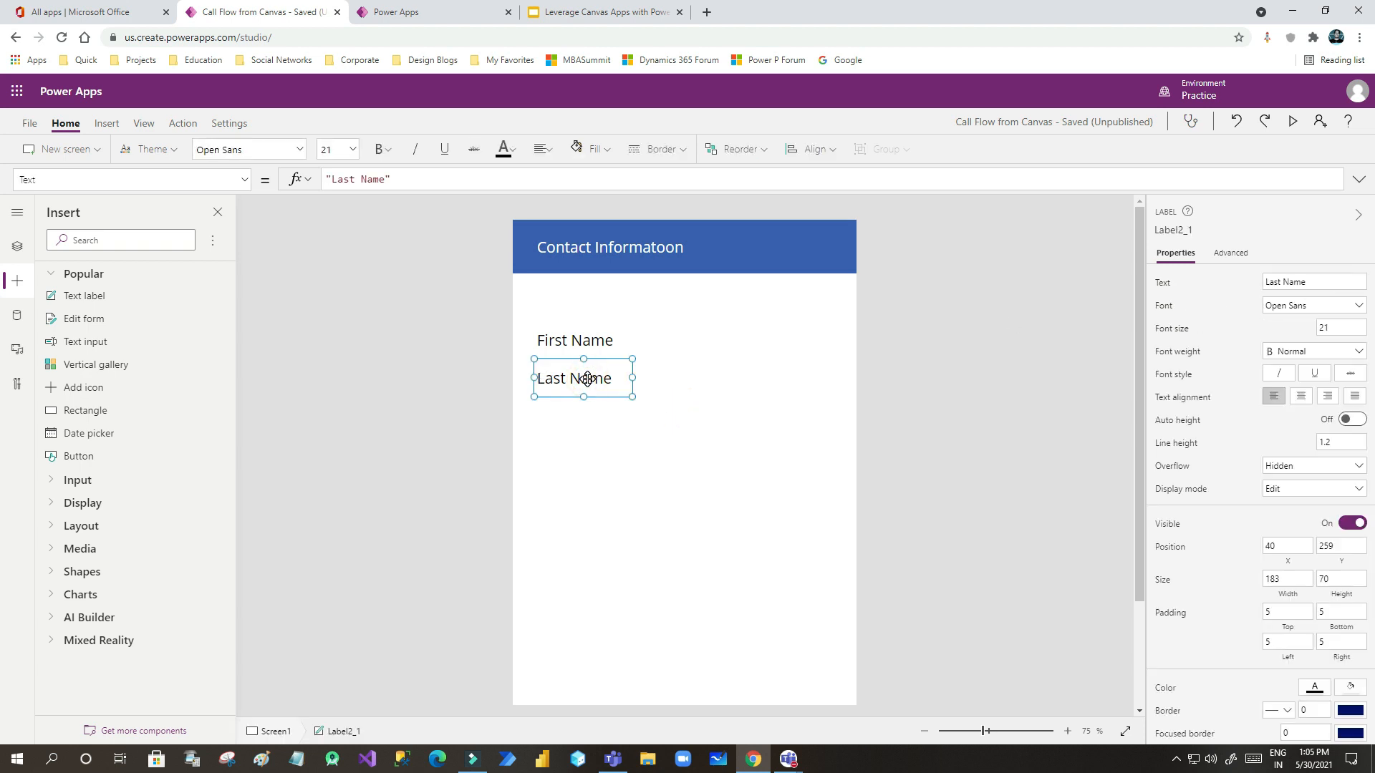
pyautogui.click(565, 444)
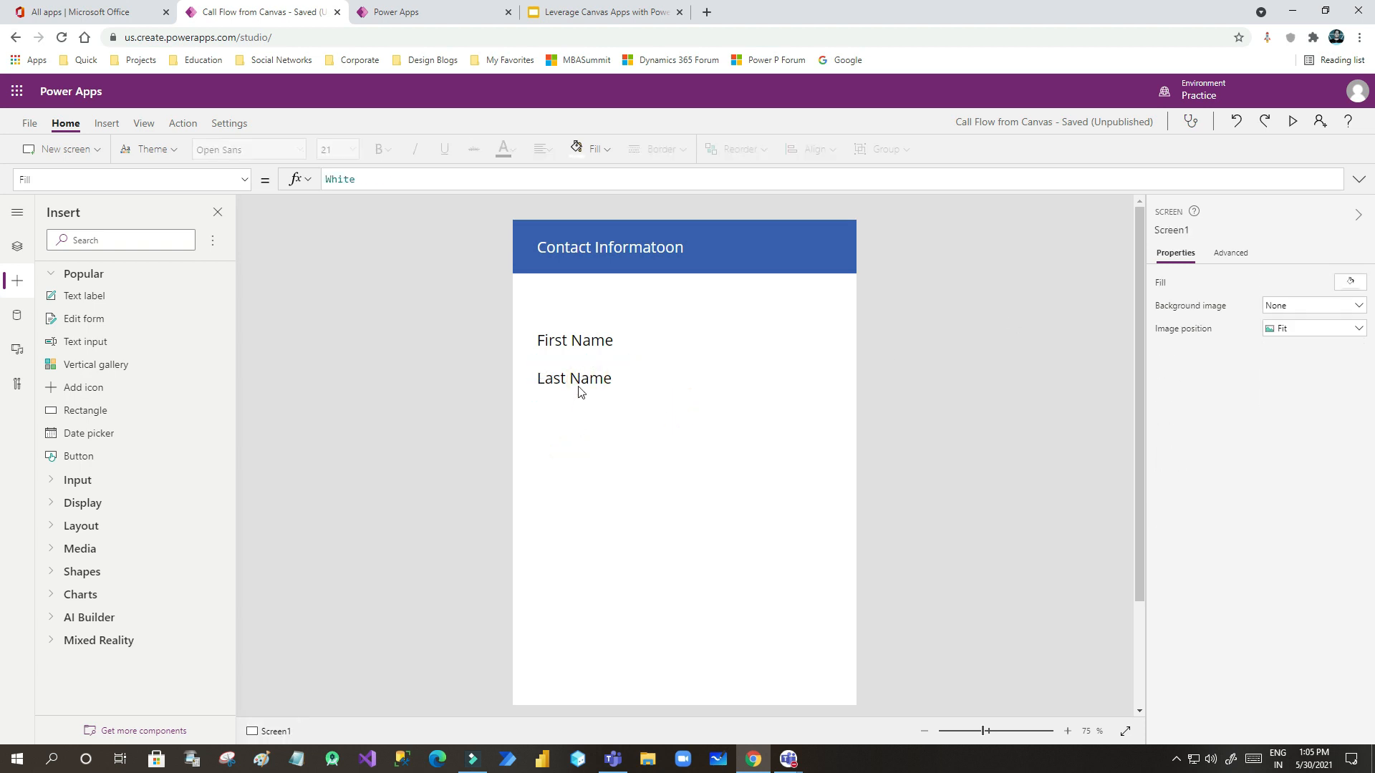
pyautogui.hotkey('ctrl', 'v')
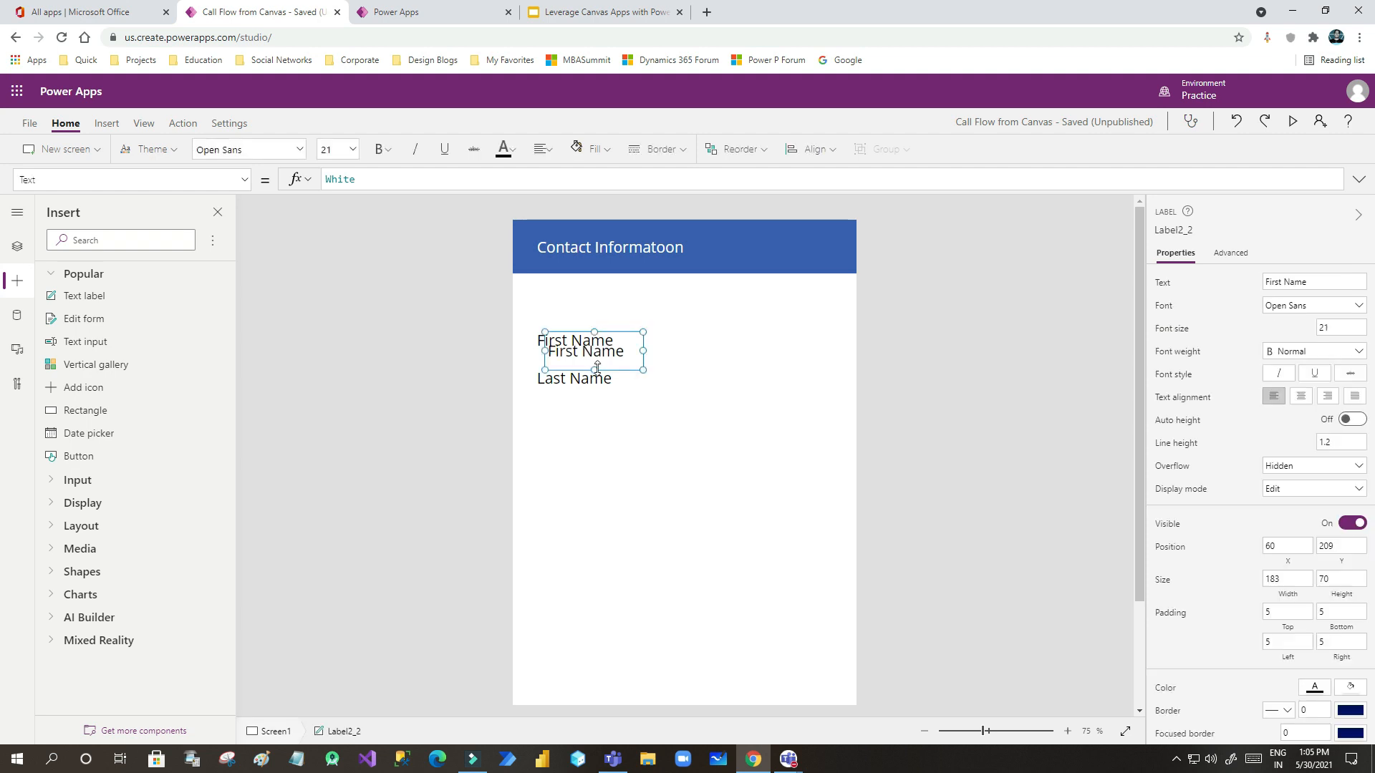
pyautogui.moveTo(583, 352); pyautogui.dragTo(584, 428)
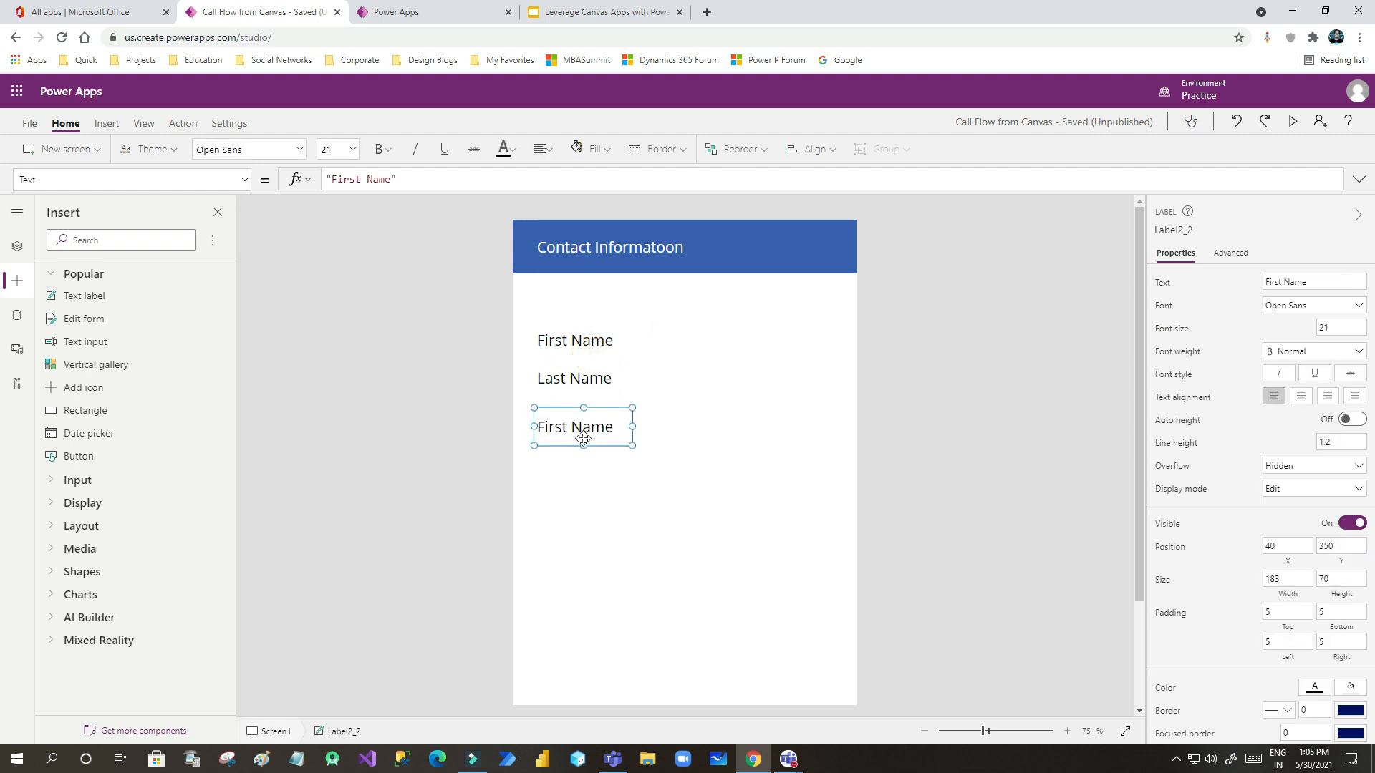
pyautogui.click(1271, 282)
pyautogui.write('Email')
pyautogui.click(792, 485)
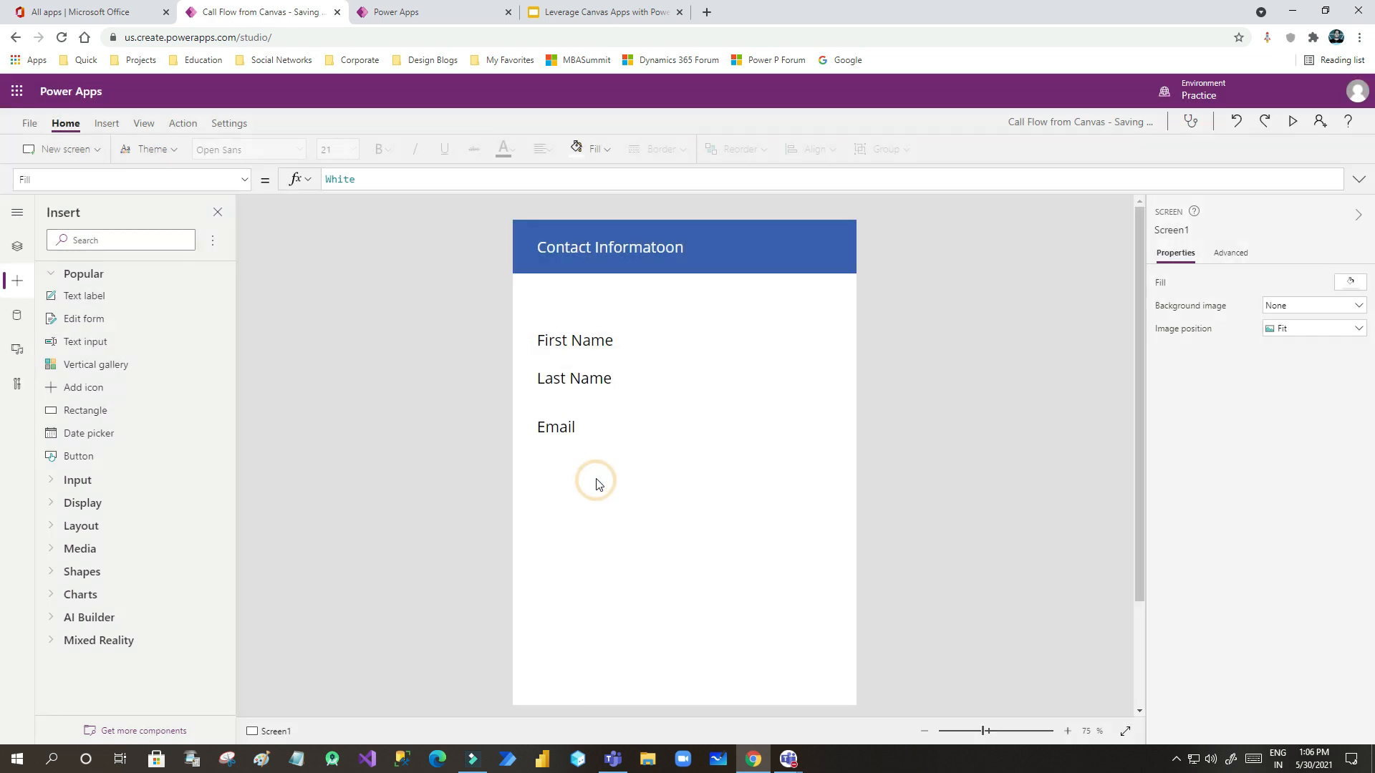
pyautogui.moveTo(562, 439); pyautogui.dragTo(562, 429)
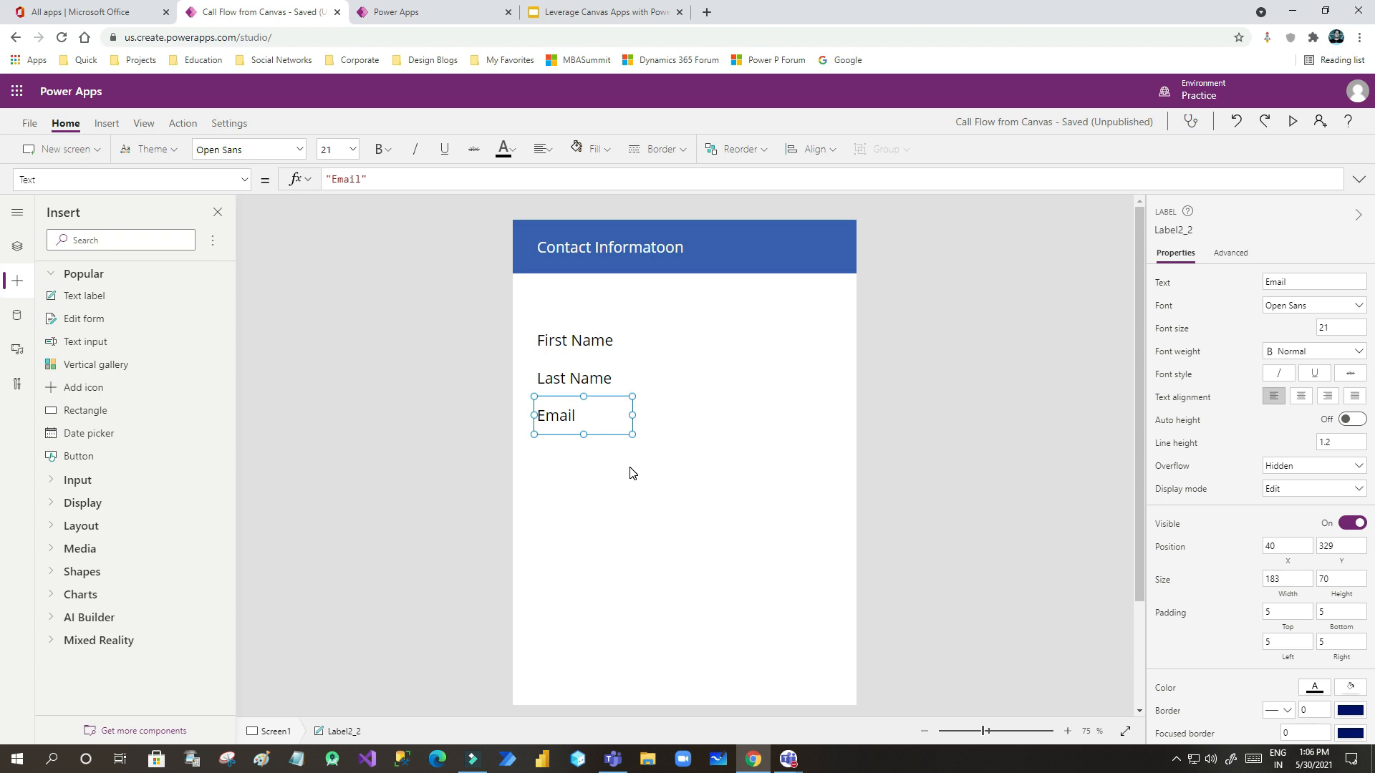
# - Preview the app and try out the contact form
pyautogui.click(1292, 121)
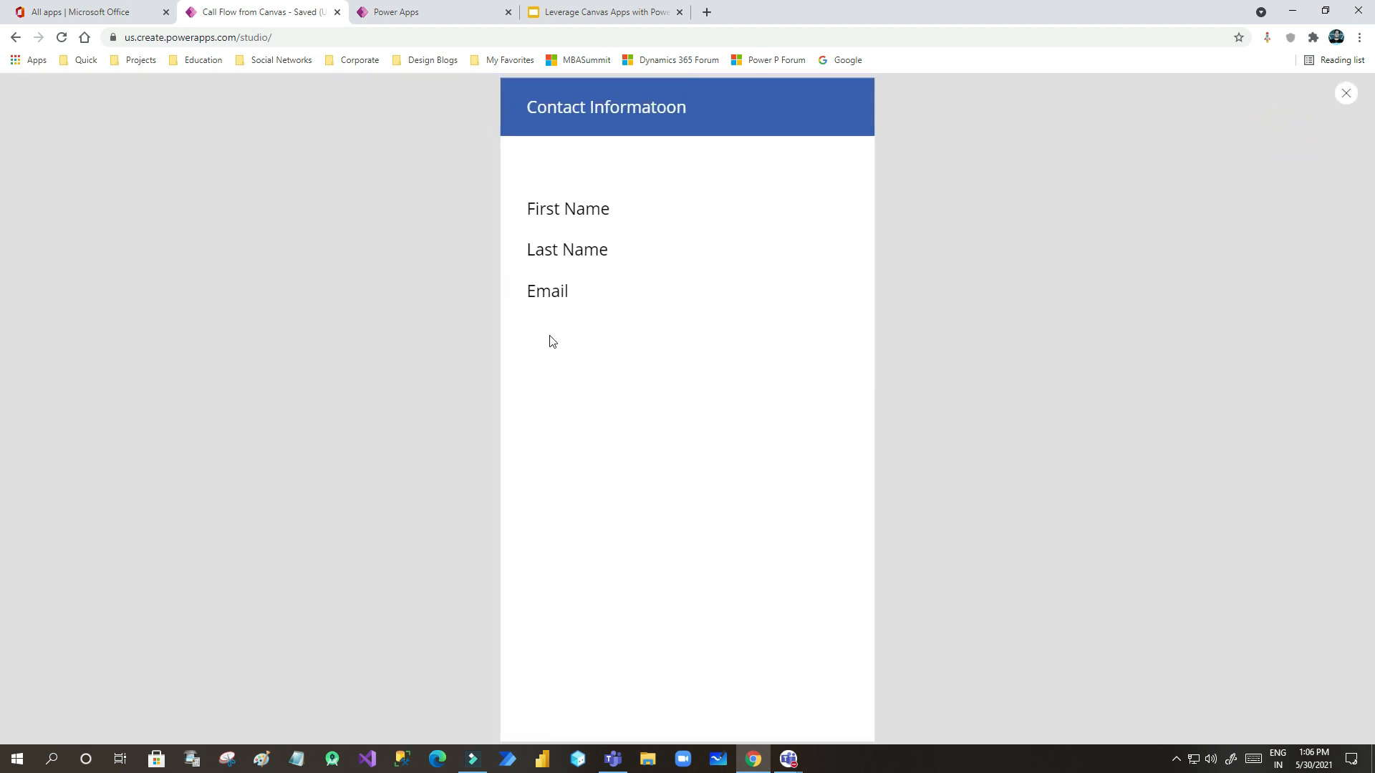
pyautogui.click(643, 323)
pyautogui.click(620, 209)
pyautogui.click(623, 253)
# - Leave the preview and place a 281-wide text input beside the First Name label
pyautogui.click(1345, 96)
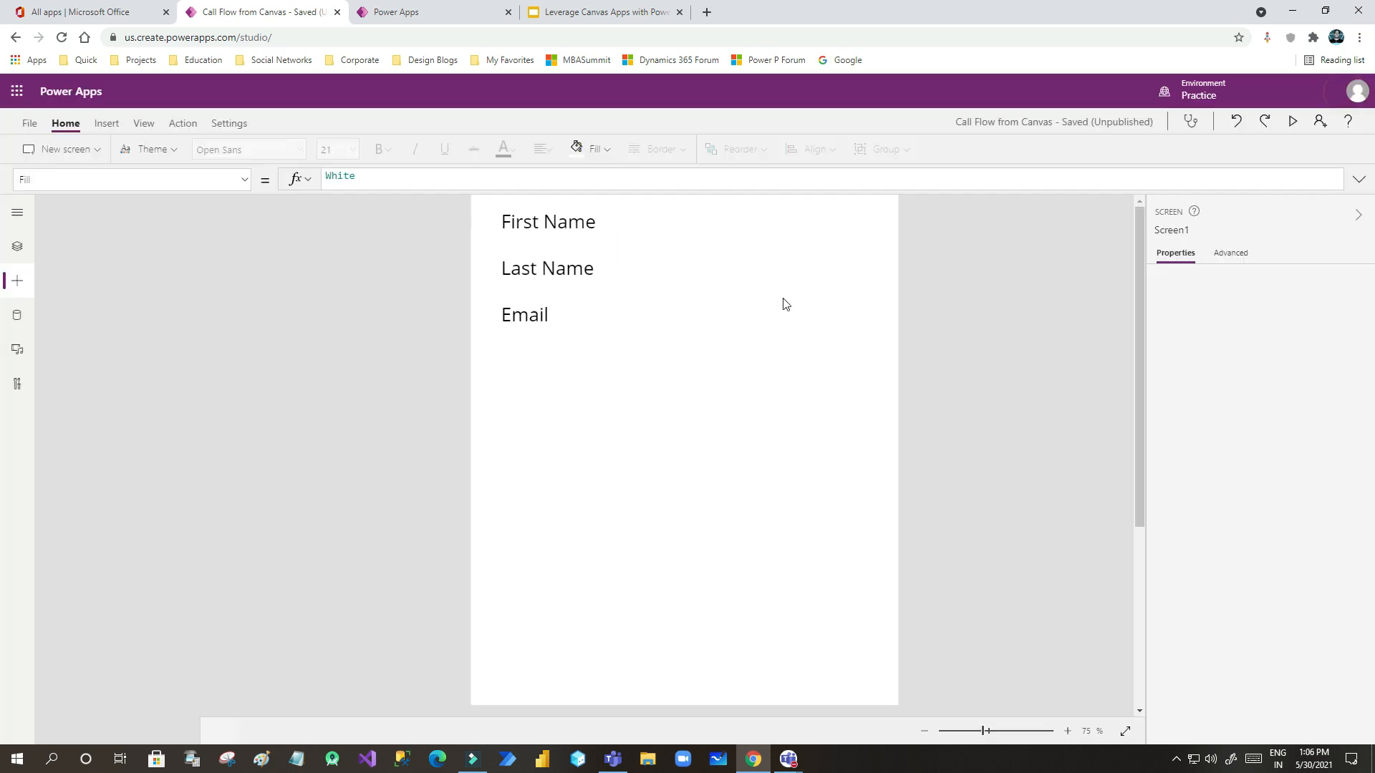
pyautogui.click(792, 461)
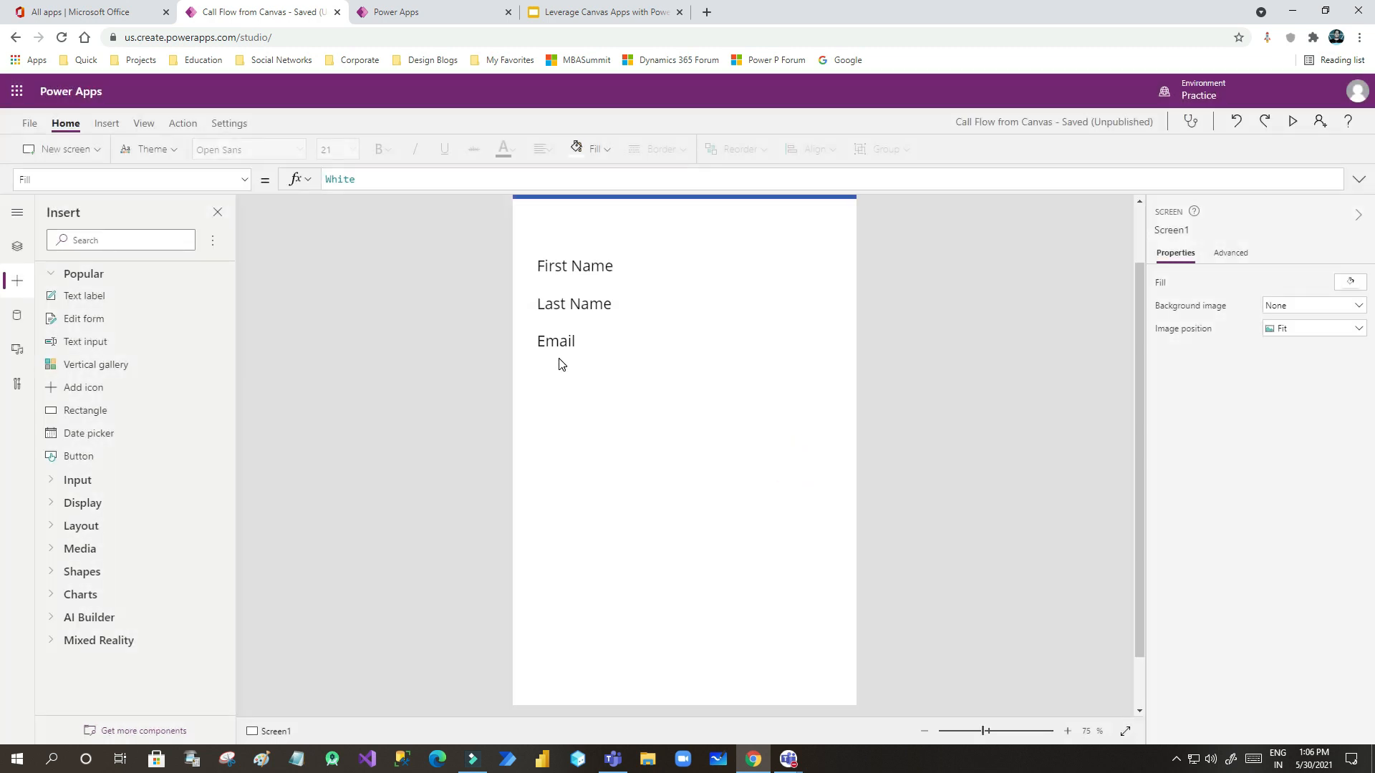
pyautogui.scroll(1, 559, 359)
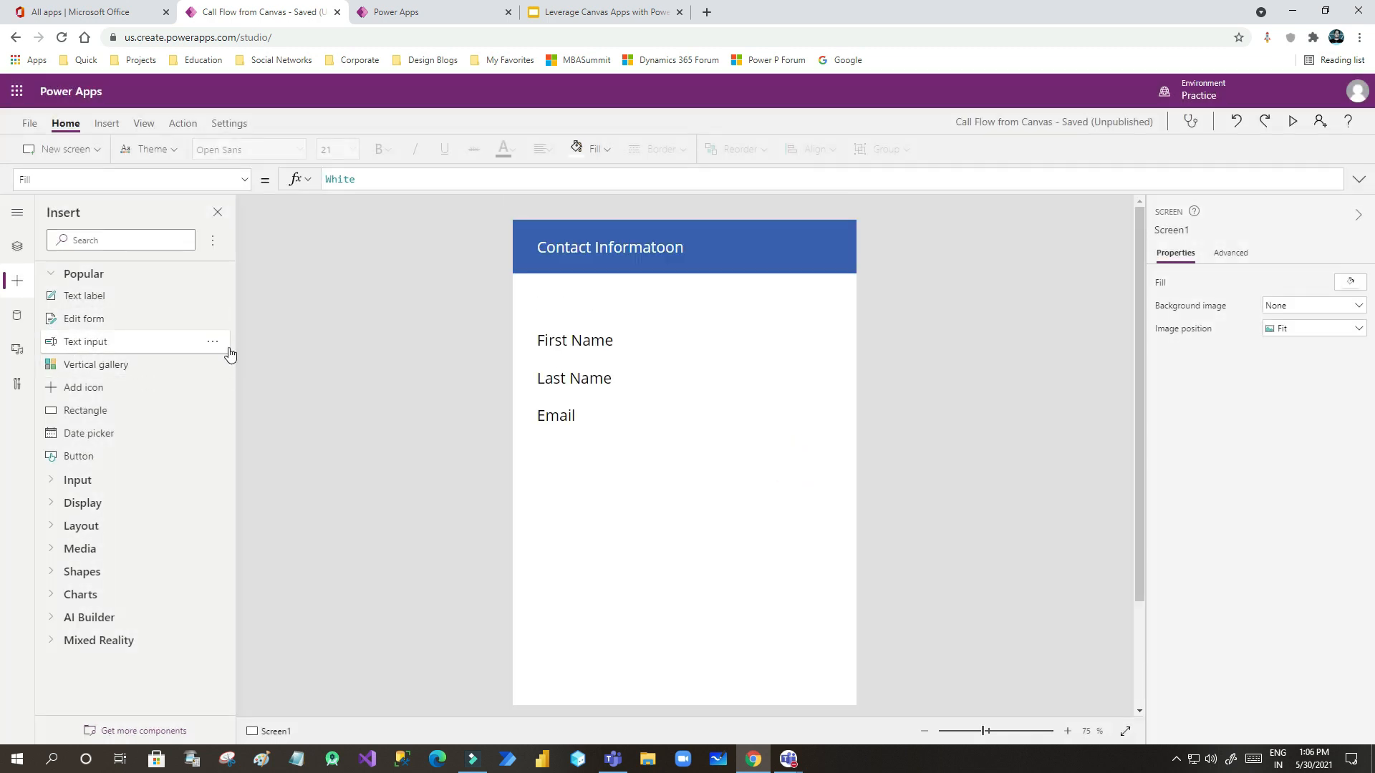
pyautogui.moveTo(62, 345); pyautogui.dragTo(761, 343)
pyautogui.moveTo(857, 342); pyautogui.dragTo(707, 341)
pyautogui.moveTo(599, 329); pyautogui.dragTo(665, 336)
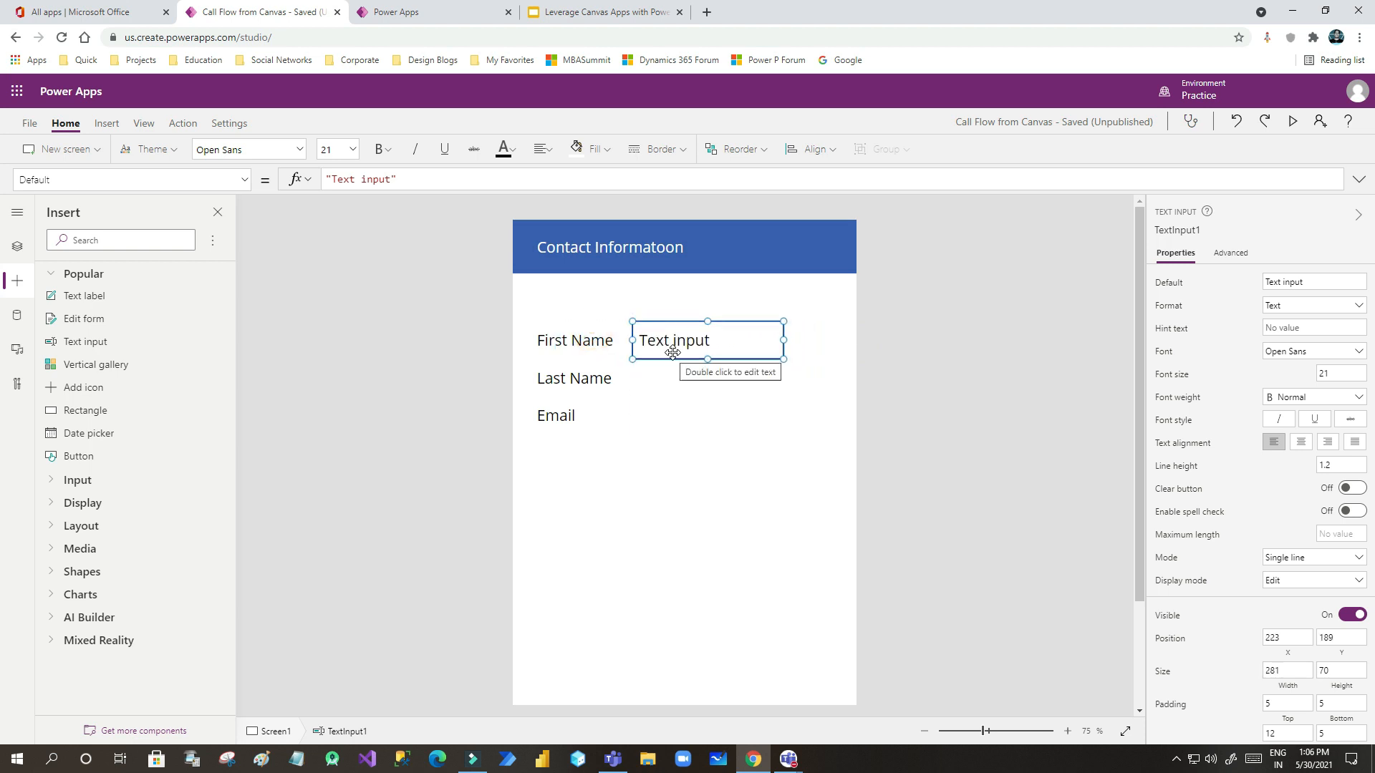
# - Paste copies of the text input beside Last Name and Email, lining up the Email label
pyautogui.click(674, 463)
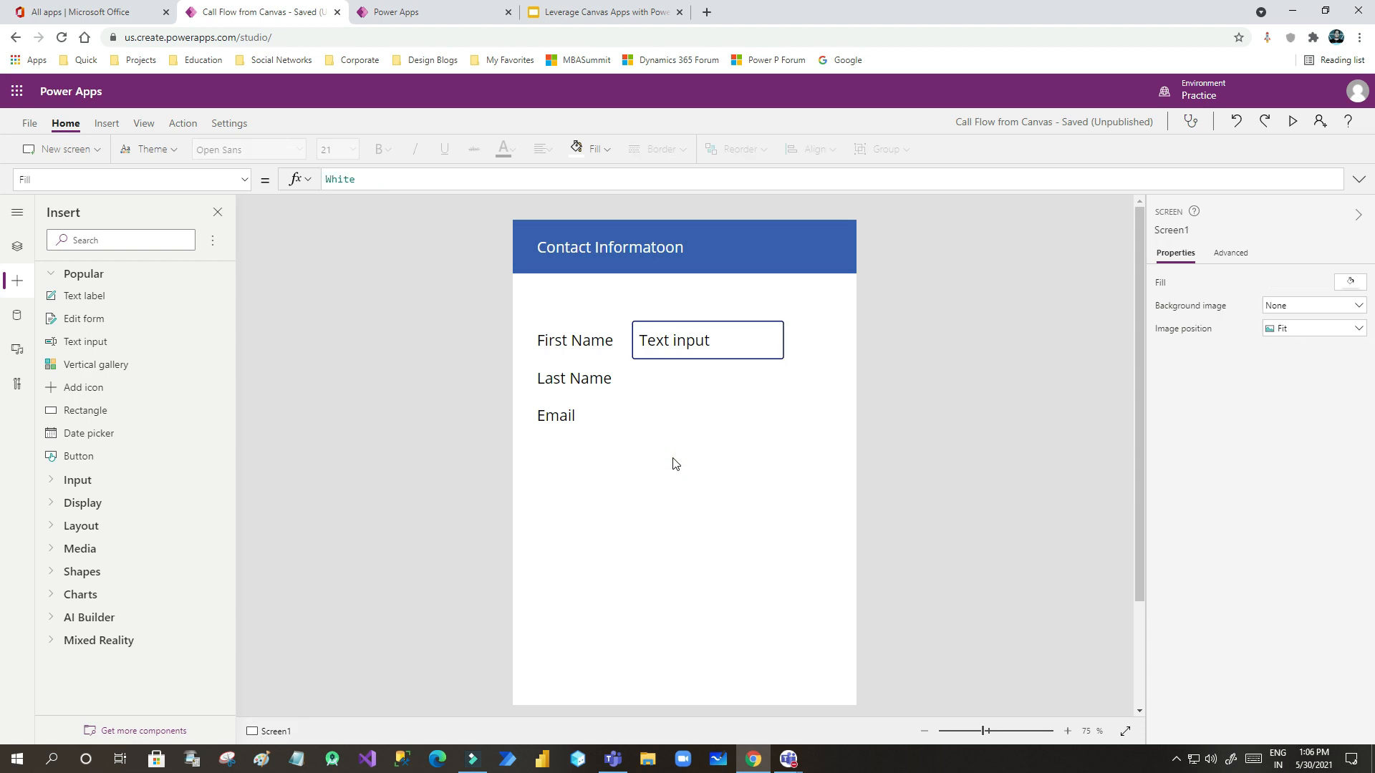
pyautogui.hotkey('ctrl', 'v')
pyautogui.moveTo(687, 360)
pyautogui.mouseDown()
pyautogui.moveTo(676, 396)
pyautogui.moveTo(688, 387)
pyautogui.mouseUp()
pyautogui.click(683, 460)
pyautogui.click(676, 467)
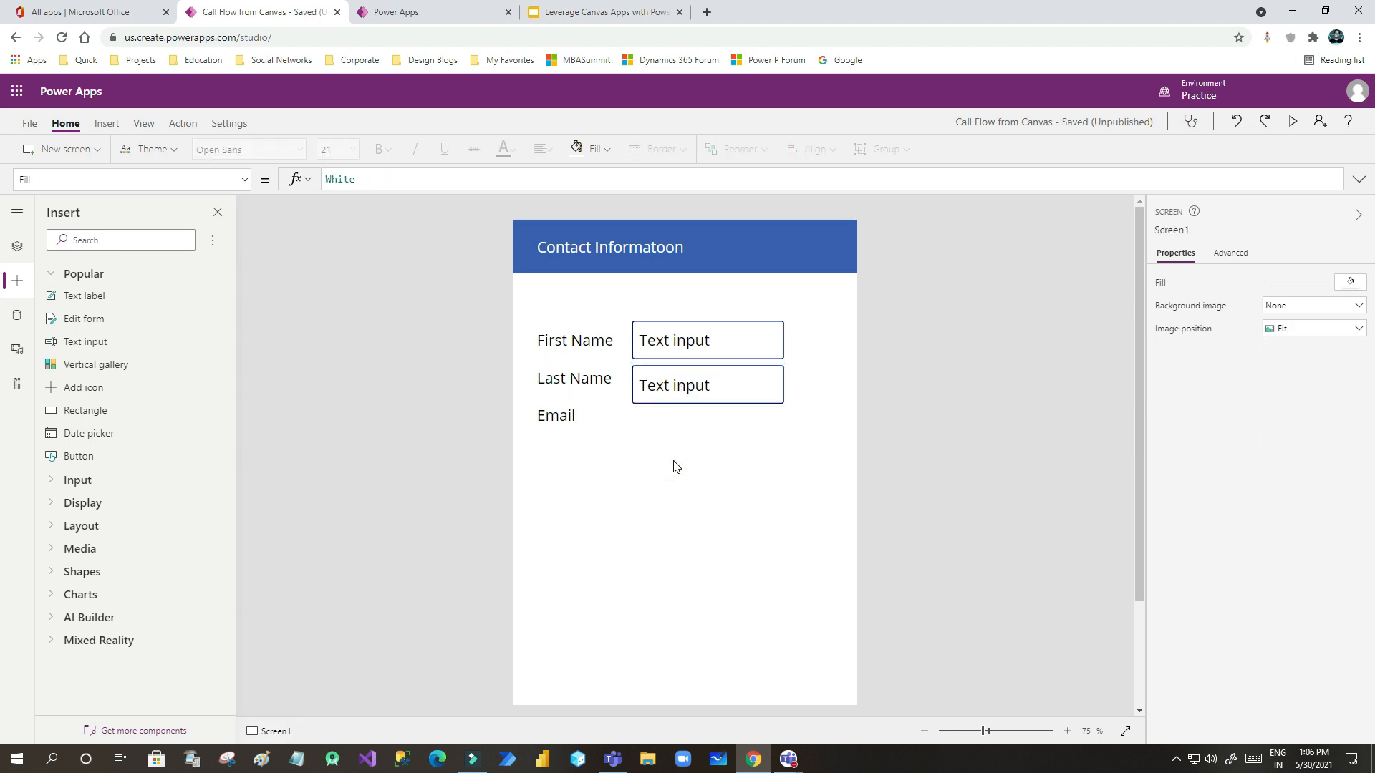
pyautogui.hotkey('ctrl', 'v')
pyautogui.moveTo(676, 349); pyautogui.dragTo(676, 431)
pyautogui.moveTo(562, 414); pyautogui.dragTo(568, 429)
pyautogui.click(673, 513)
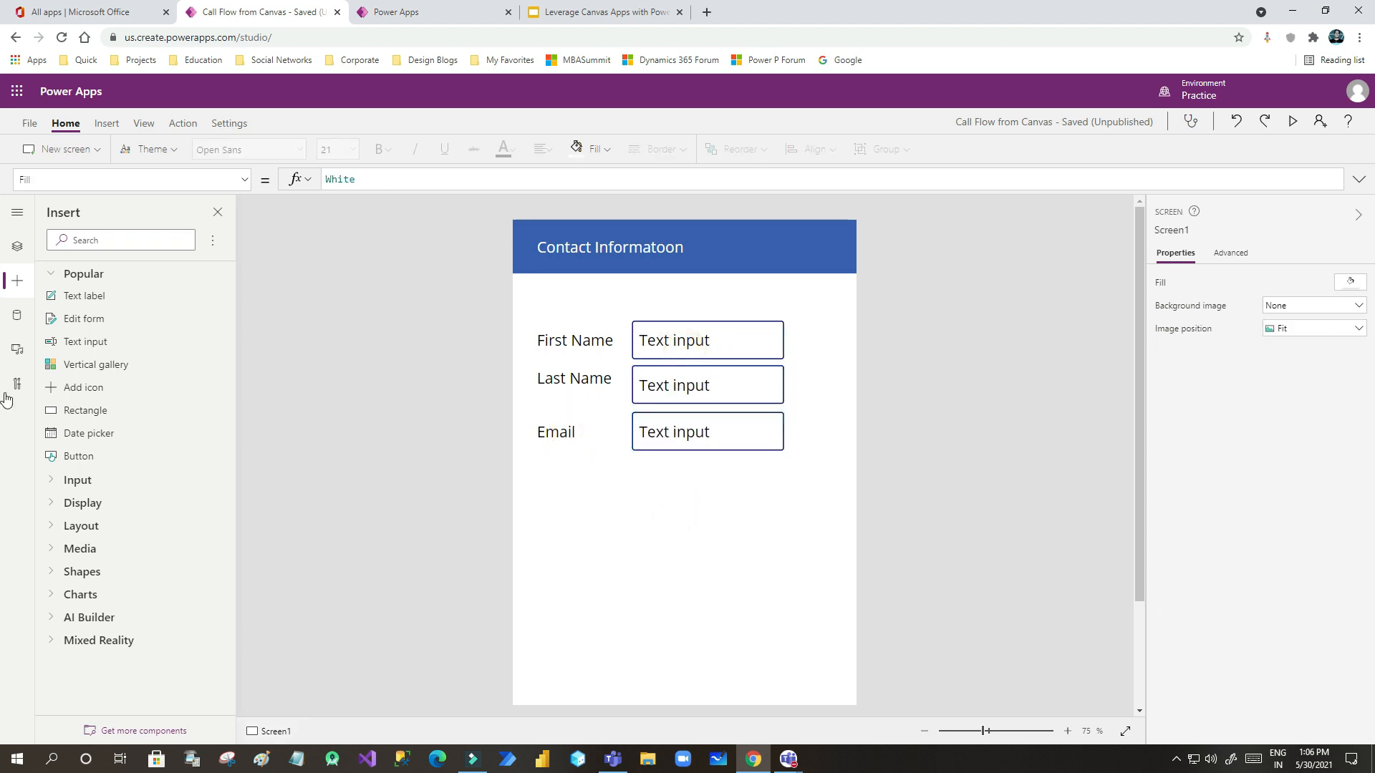
# - Add a button below the three fields and narrow it to width 181
pyautogui.moveTo(75, 459); pyautogui.dragTo(170, 476)
pyautogui.moveTo(295, 490); pyautogui.dragTo(687, 491)
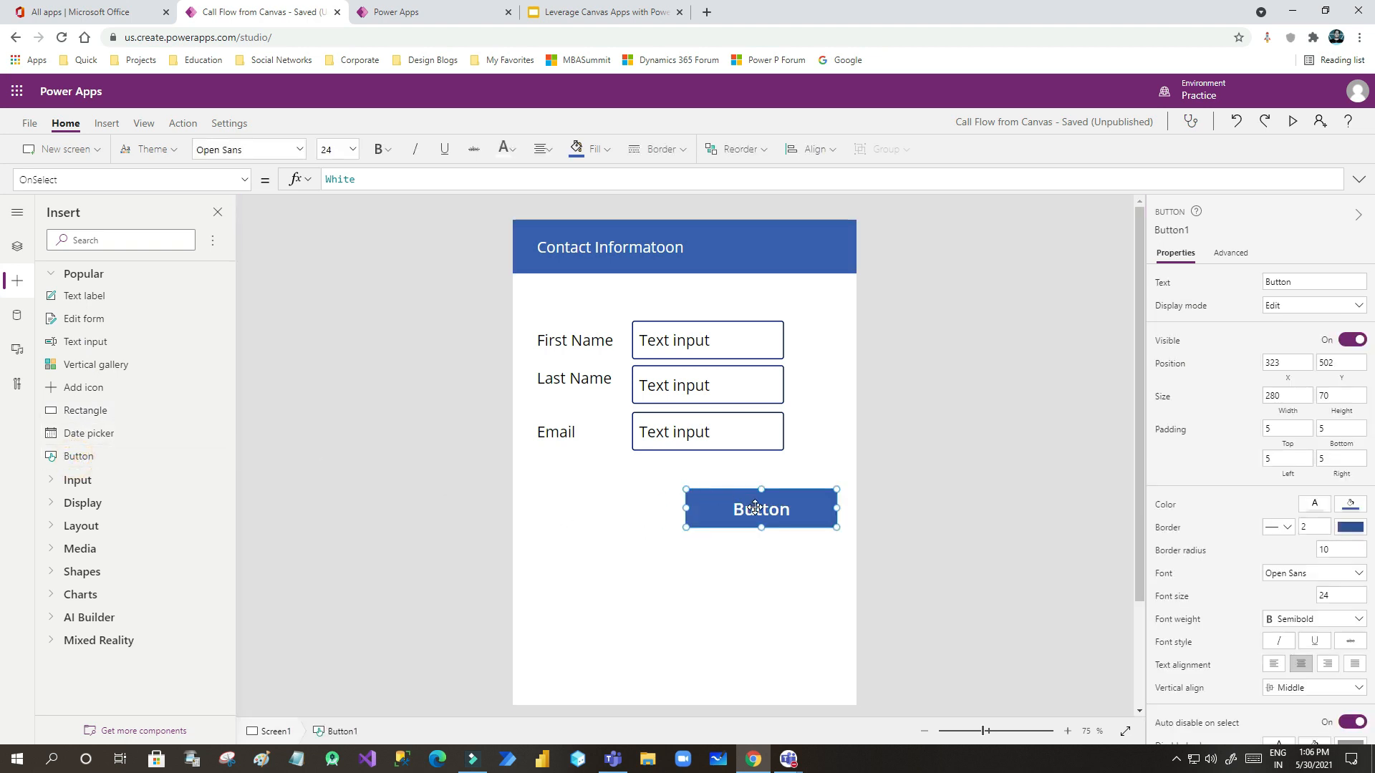
pyautogui.moveTo(838, 508); pyautogui.dragTo(713, 487)
pyautogui.click(728, 556)
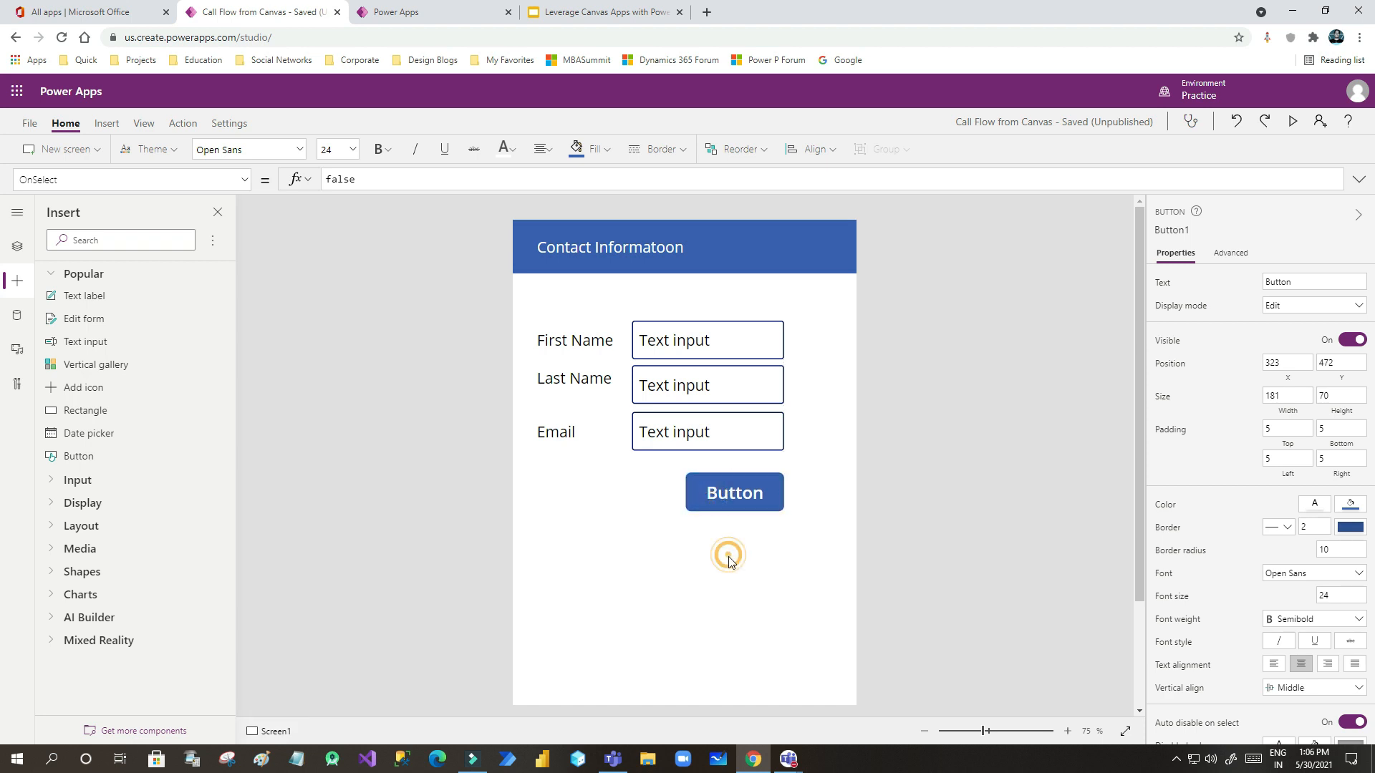
# - Clear the default 'Text input' text from the First Name, Last Name and Email inputs
pyautogui.click(679, 342)
pyautogui.moveTo(1317, 289); pyautogui.dragTo(1262, 285)
pyautogui.press('BackSpace')
pyautogui.click(712, 390)
pyautogui.moveTo(1320, 281); pyautogui.dragTo(1252, 288)
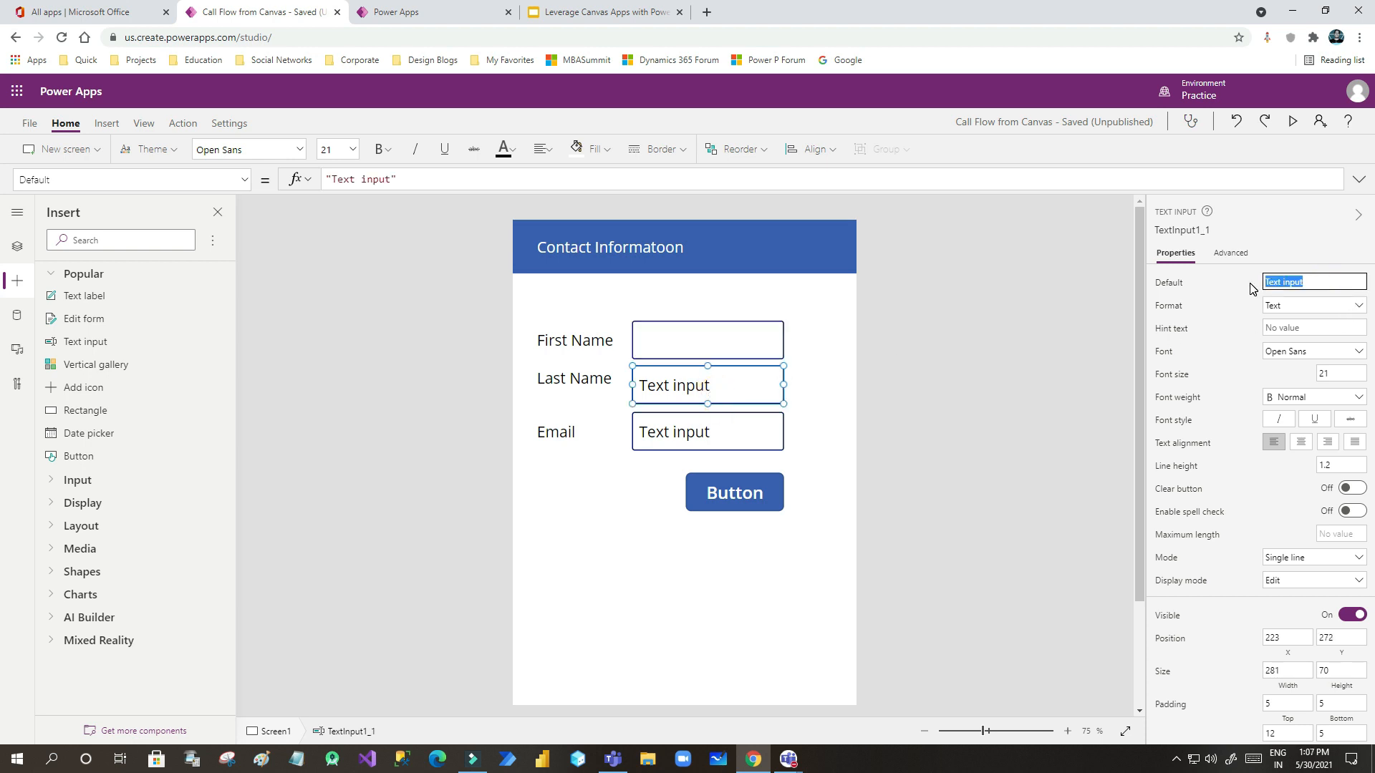
pyautogui.press('BackSpace')
pyautogui.click(716, 432)
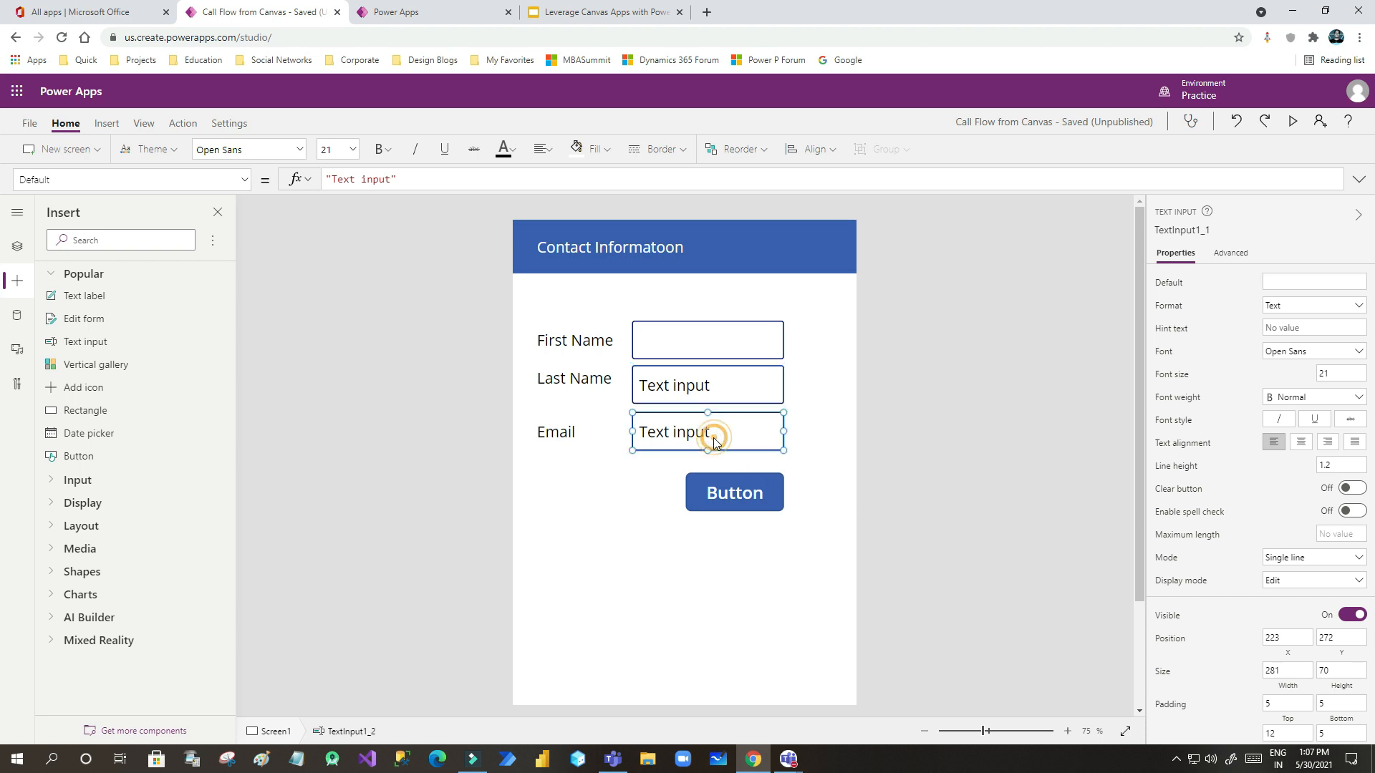
pyautogui.moveTo(1323, 281); pyautogui.dragTo(1244, 290)
pyautogui.press('BackSpace')
pyautogui.click(666, 522)
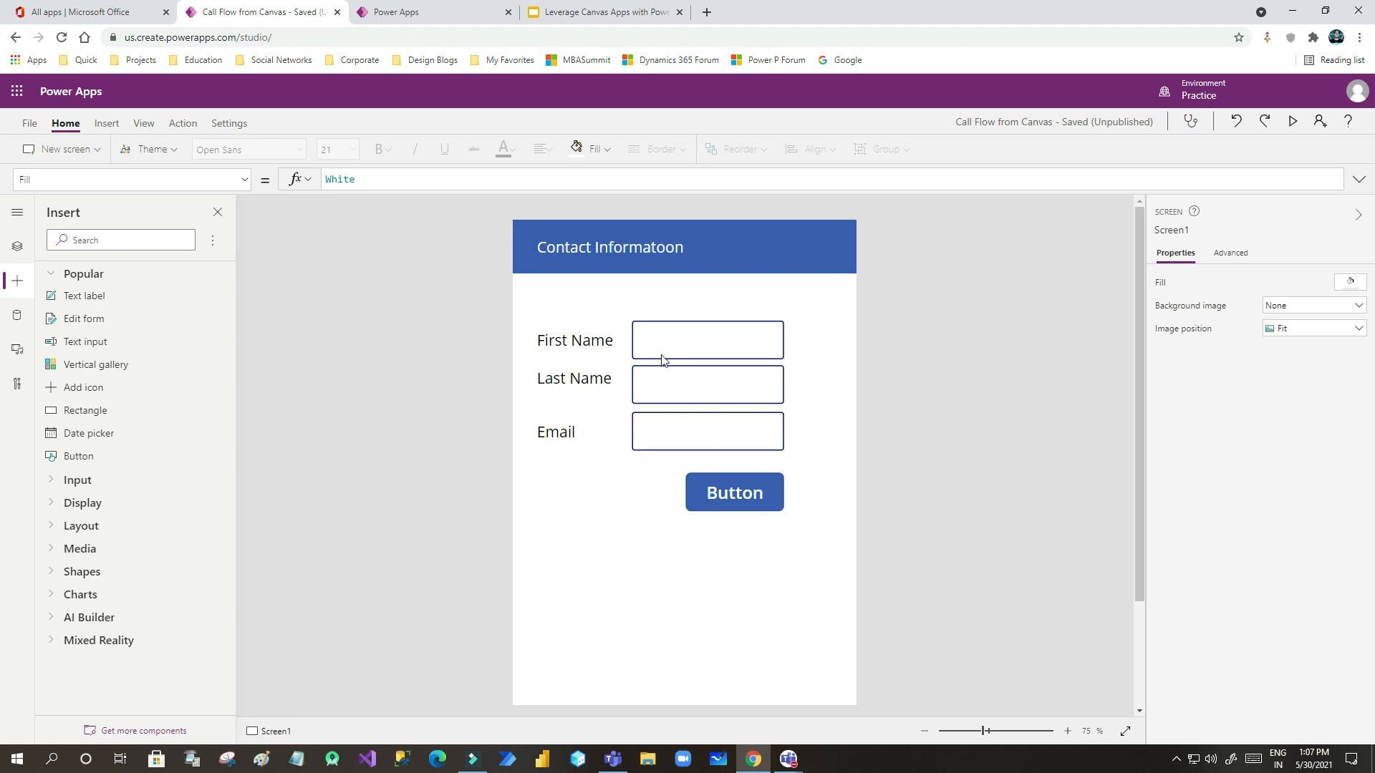
# - Check each label and input, then start replacing the button's caption with 'Submit'
pyautogui.click(654, 337)
pyautogui.click(595, 341)
pyautogui.click(687, 338)
pyautogui.click(677, 382)
pyautogui.click(565, 375)
pyautogui.click(565, 434)
pyautogui.click(654, 425)
pyautogui.click(720, 480)
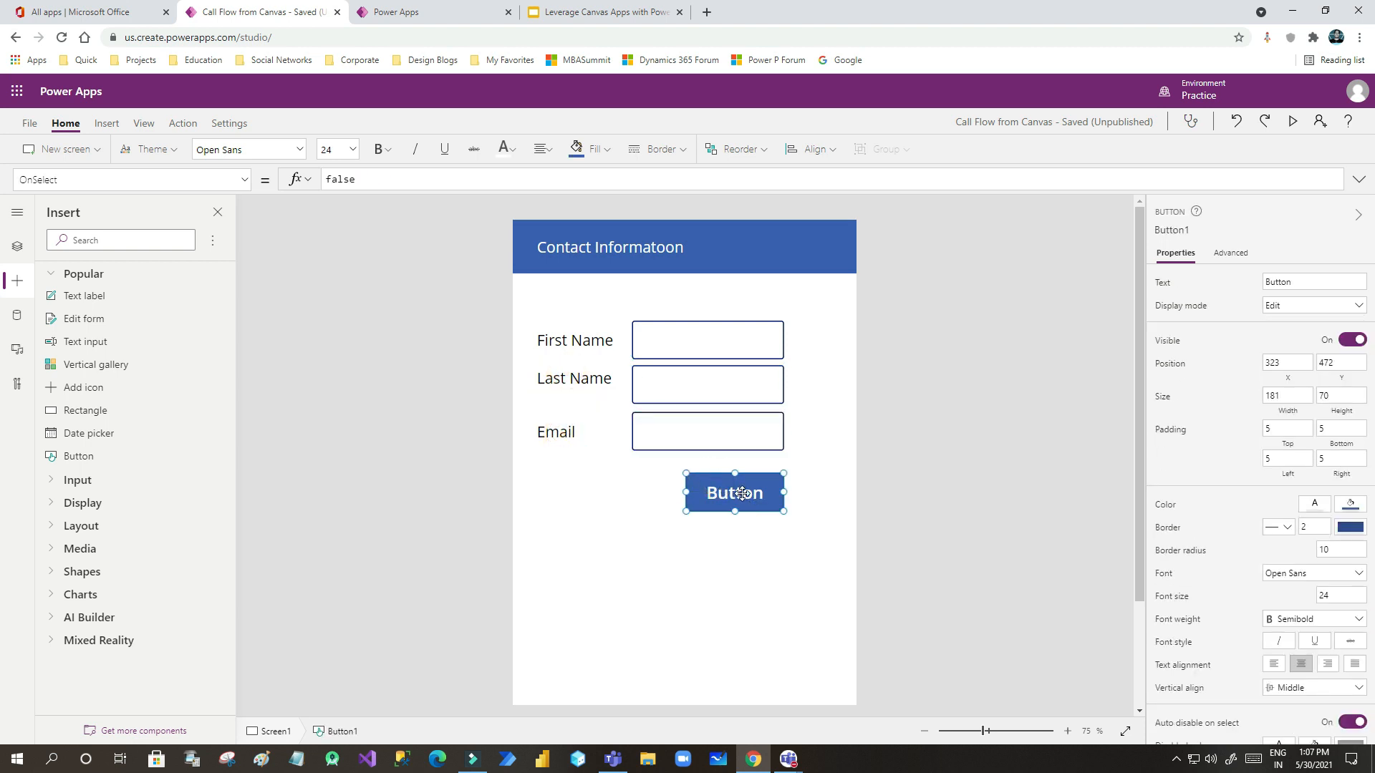
pyautogui.click(1307, 284)
pyautogui.write('Submit')
# - Rename Button1 to btnSubmit from the screen's Tree view control list
pyautogui.click(657, 613)
pyautogui.click(664, 341)
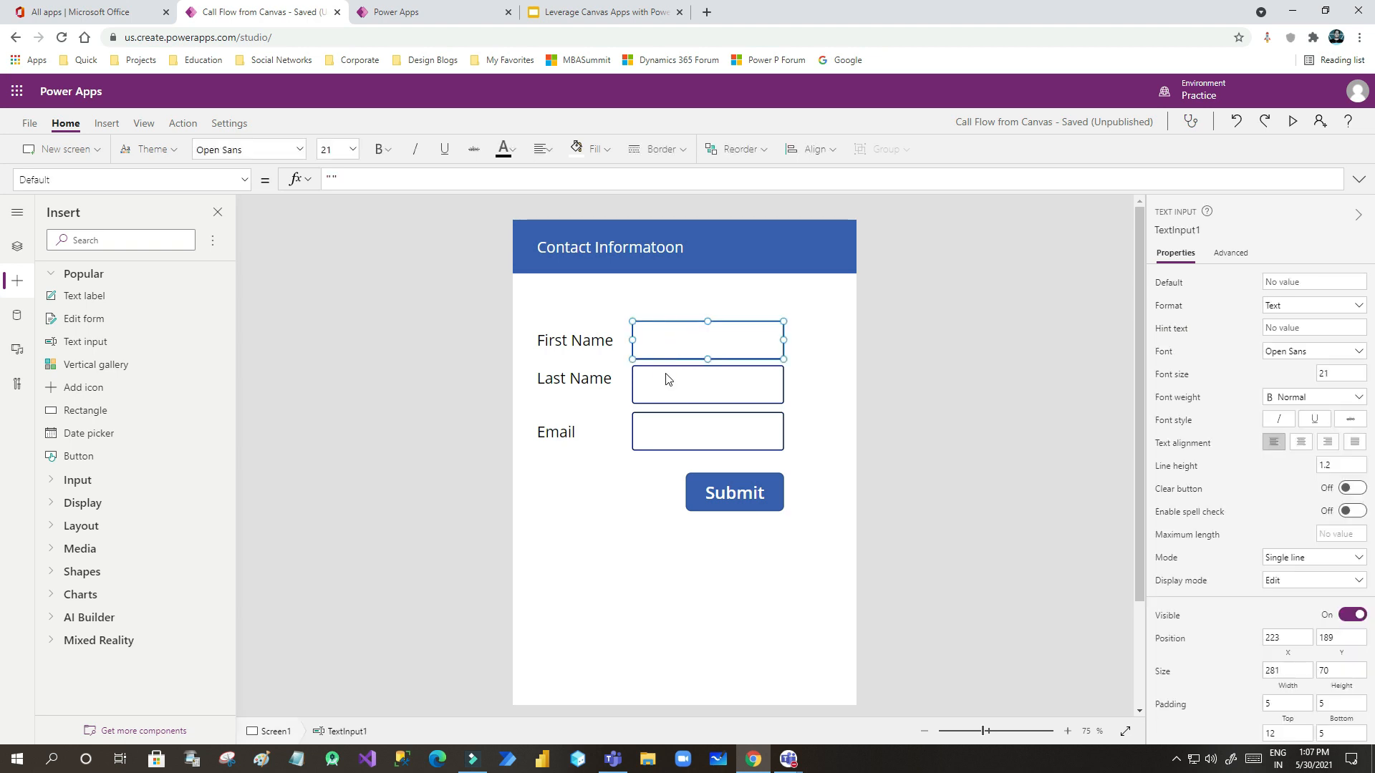
pyautogui.click(19, 252)
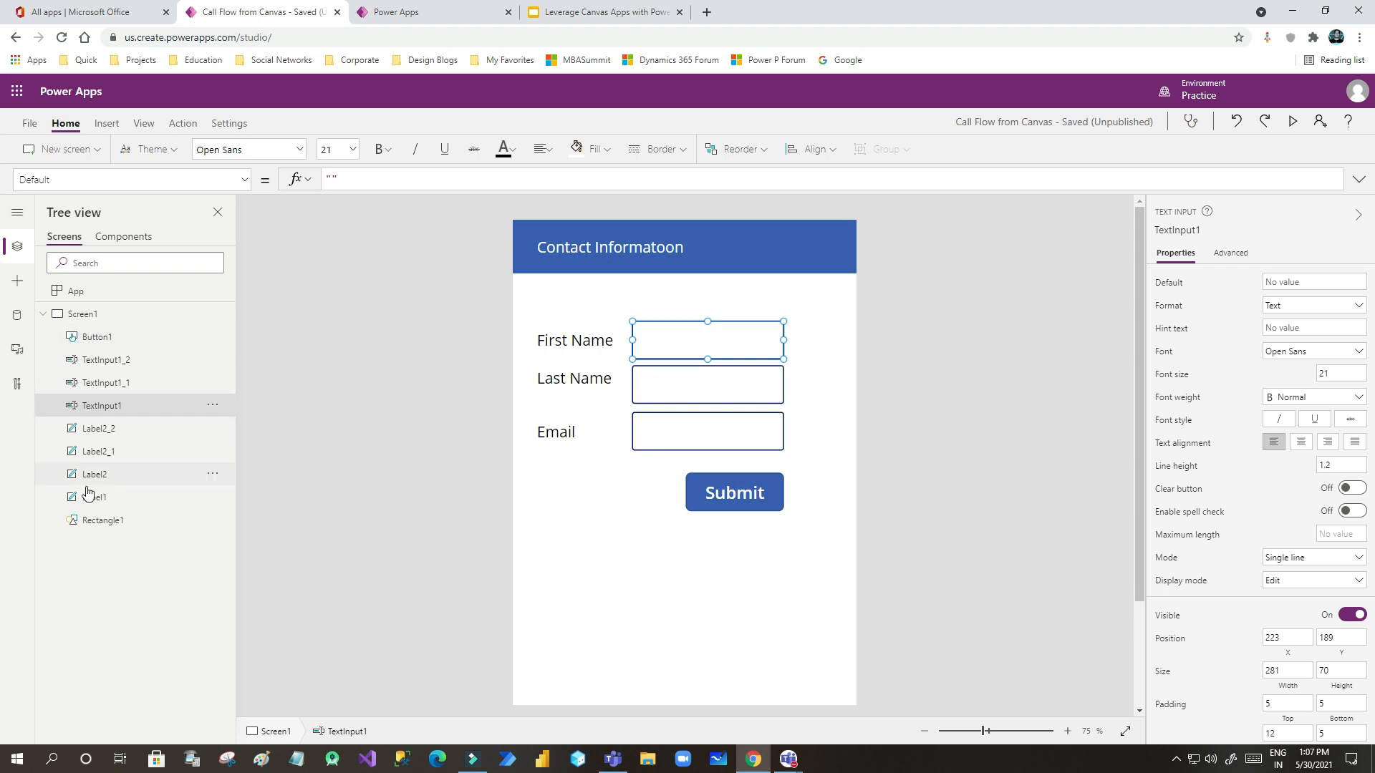
pyautogui.click(96, 336)
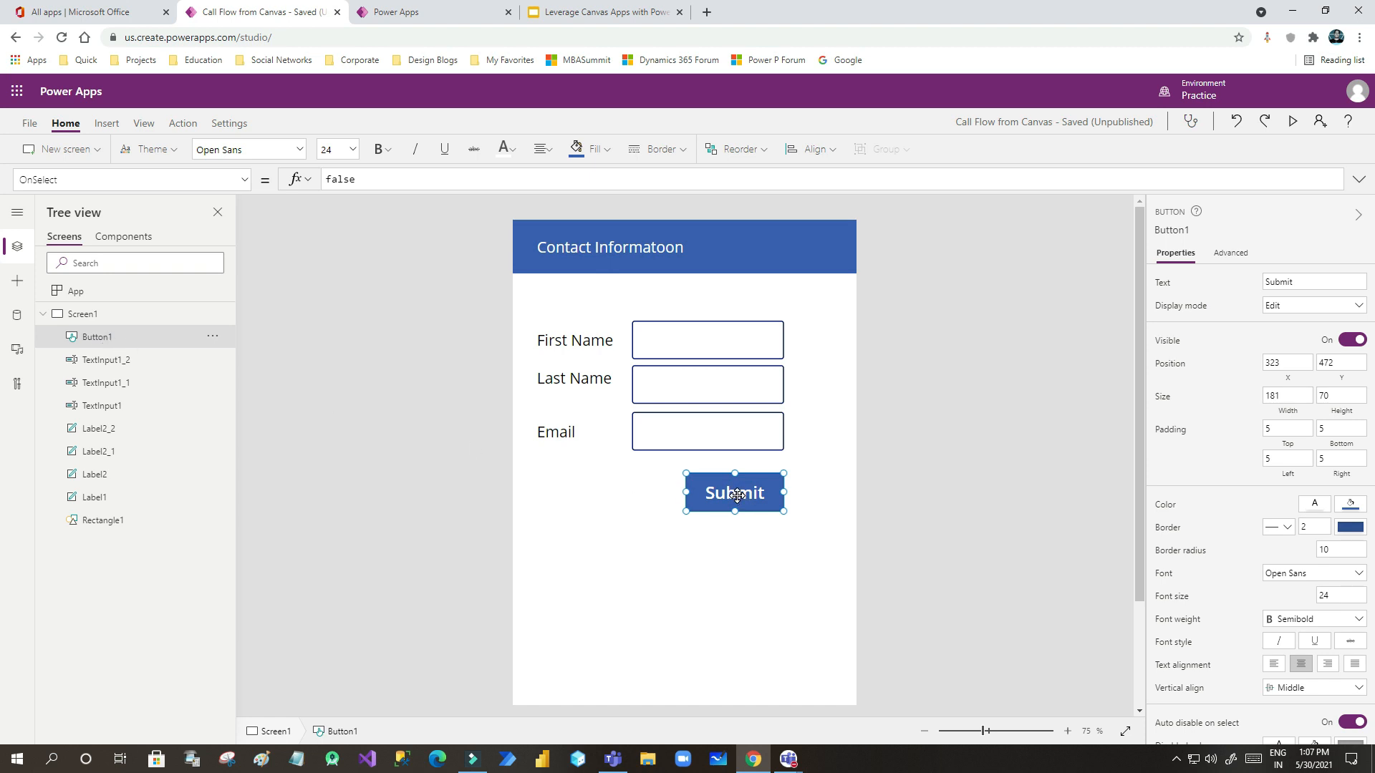
pyautogui.click(213, 340)
pyautogui.click(244, 452)
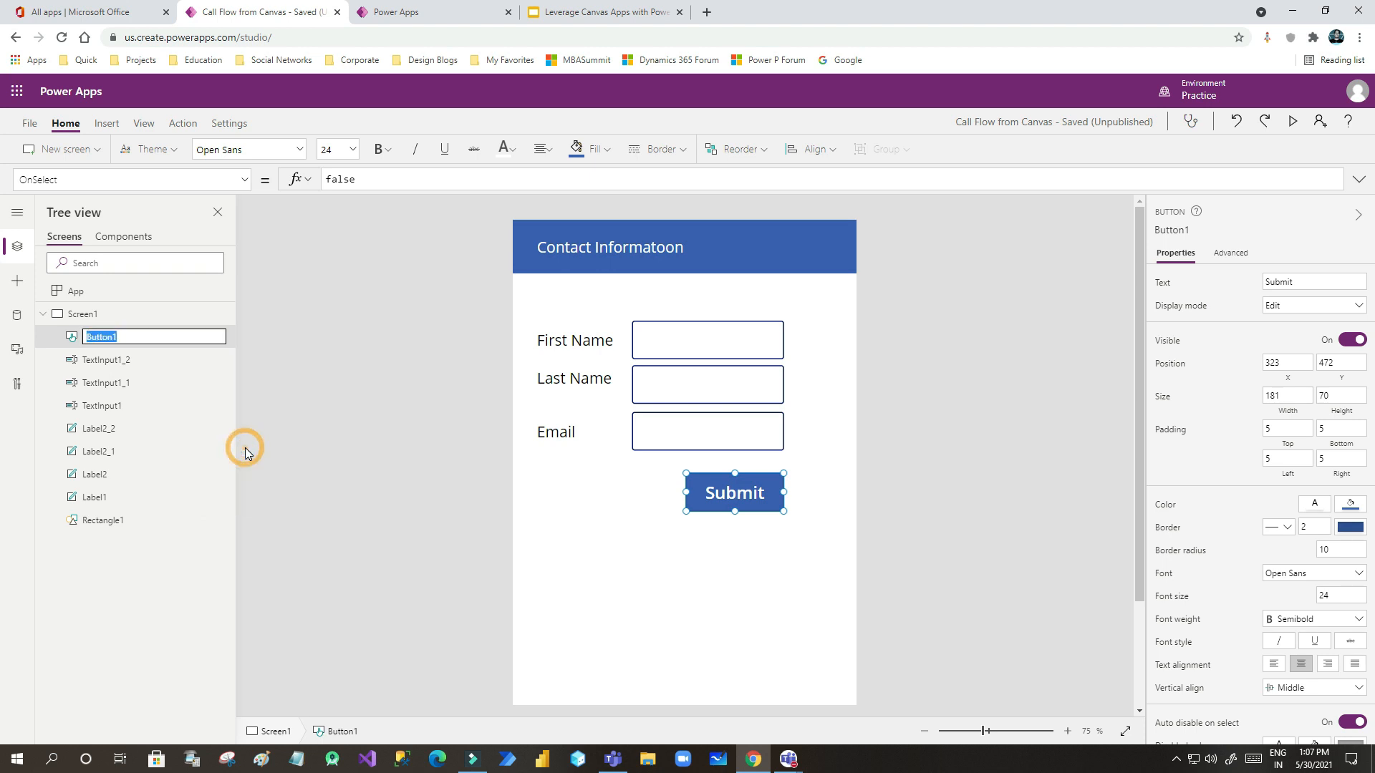
pyautogui.write('btnSubmit')
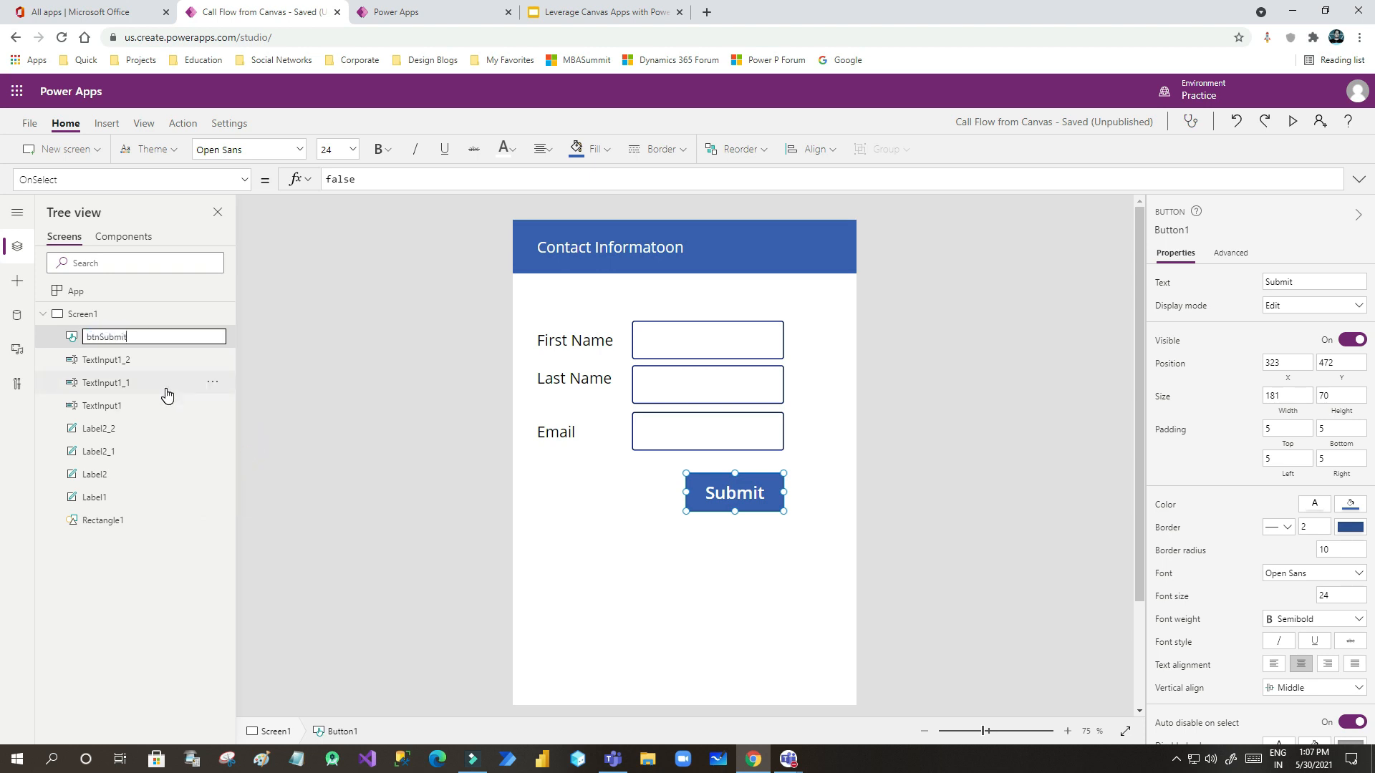
pyautogui.press('Return')
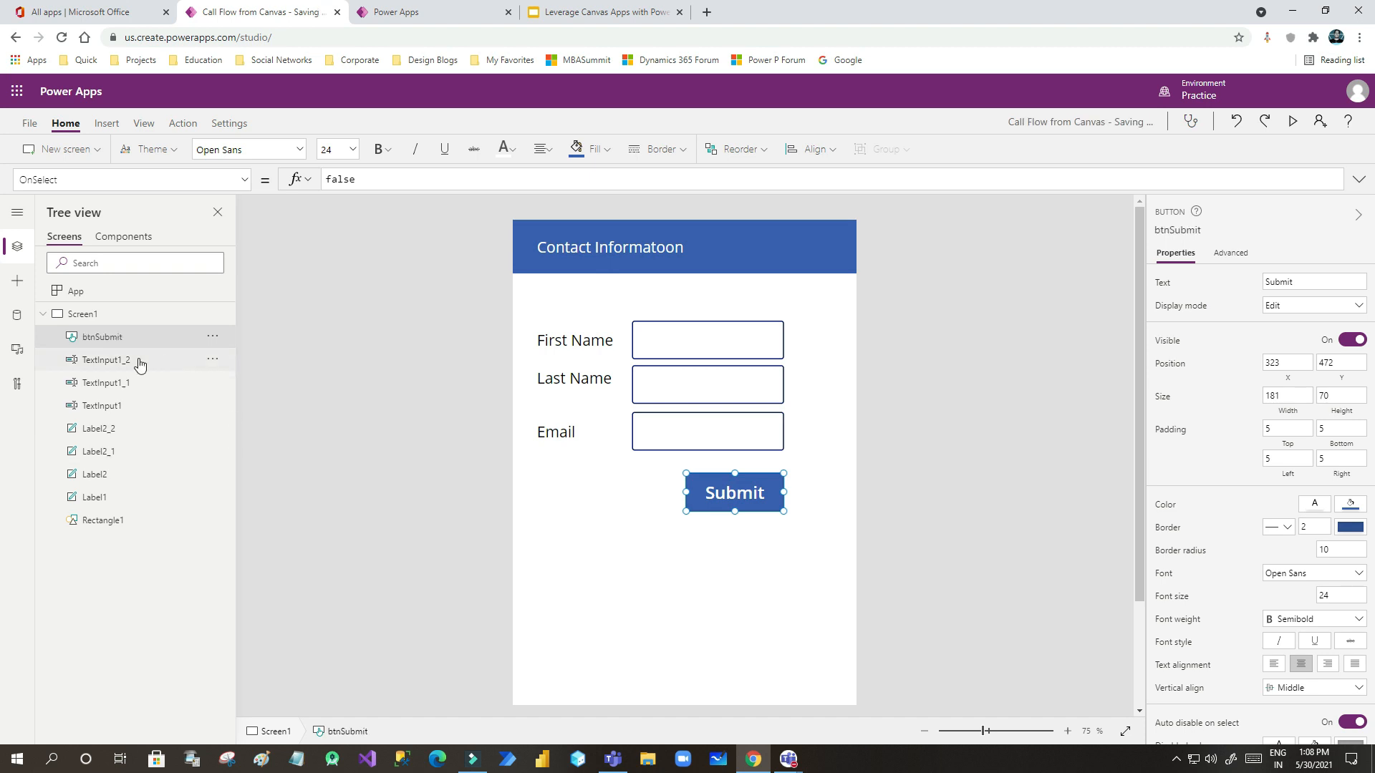
# - Rename the Email input TextInput1_2 to txtEmail
pyautogui.click(212, 360)
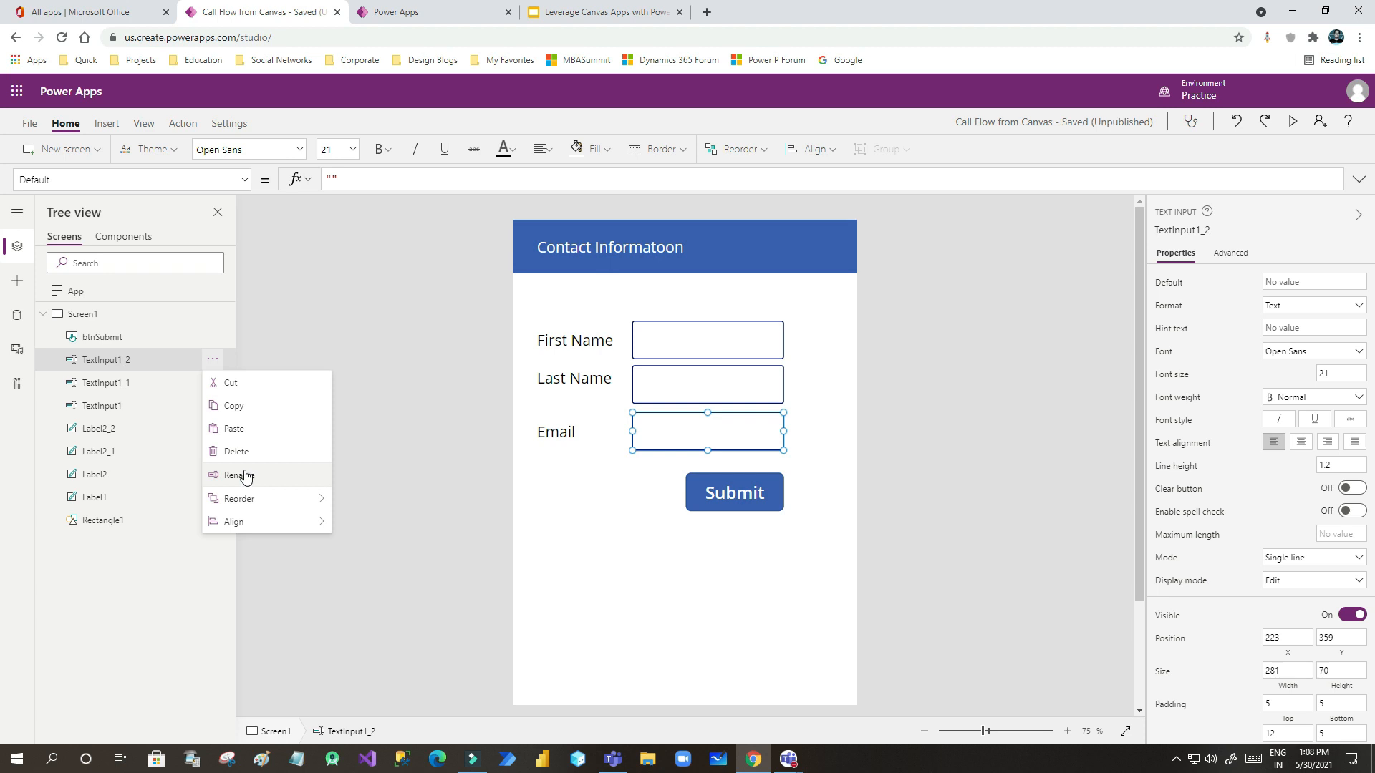
pyautogui.click(79, 369)
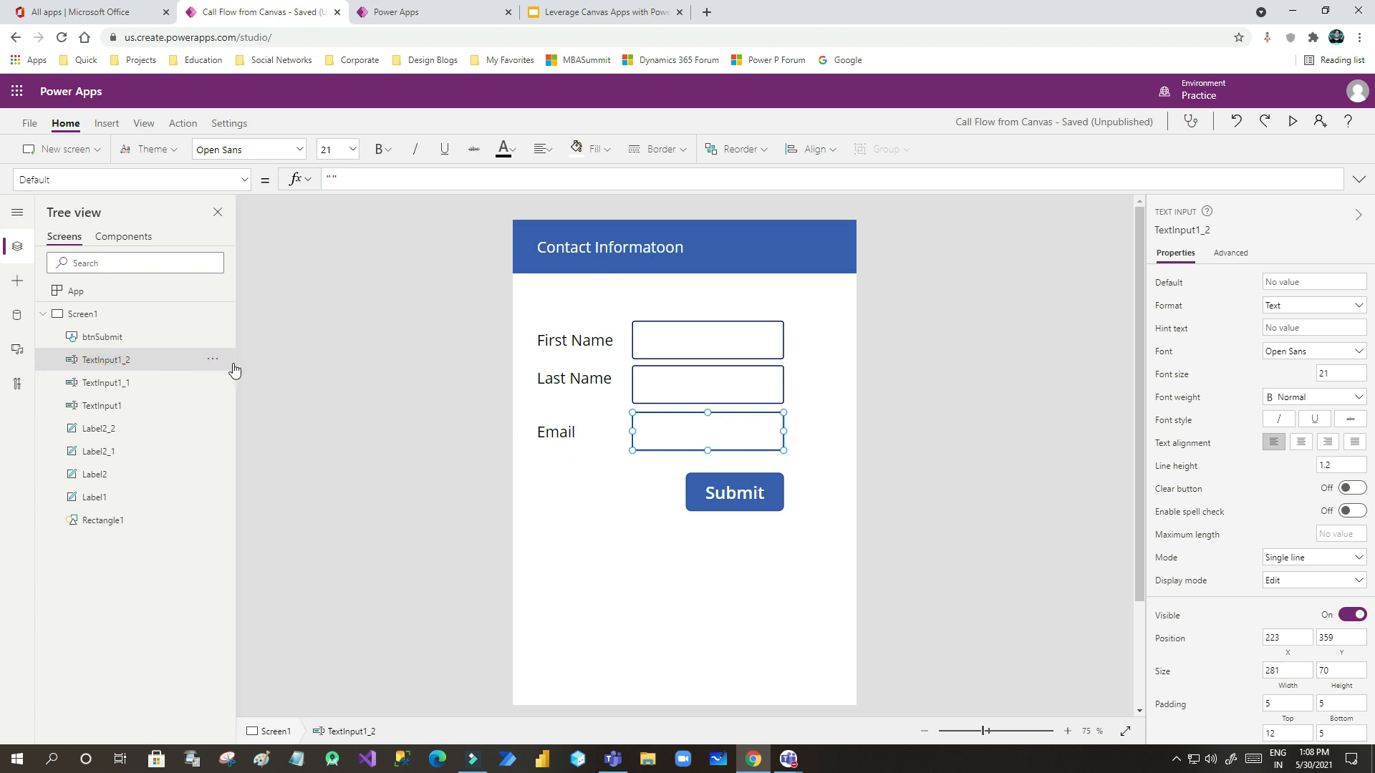
pyautogui.click(213, 360)
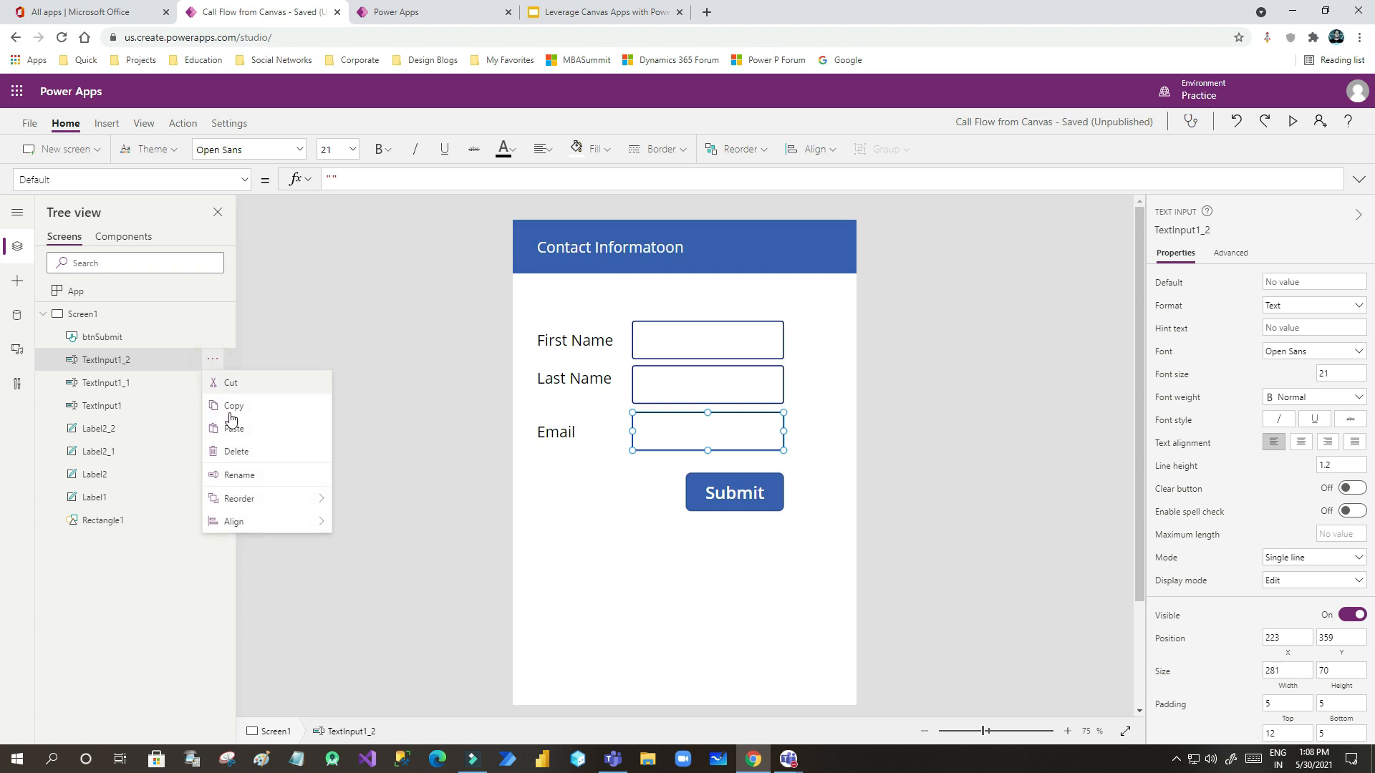
pyautogui.click(241, 474)
pyautogui.write('txt')
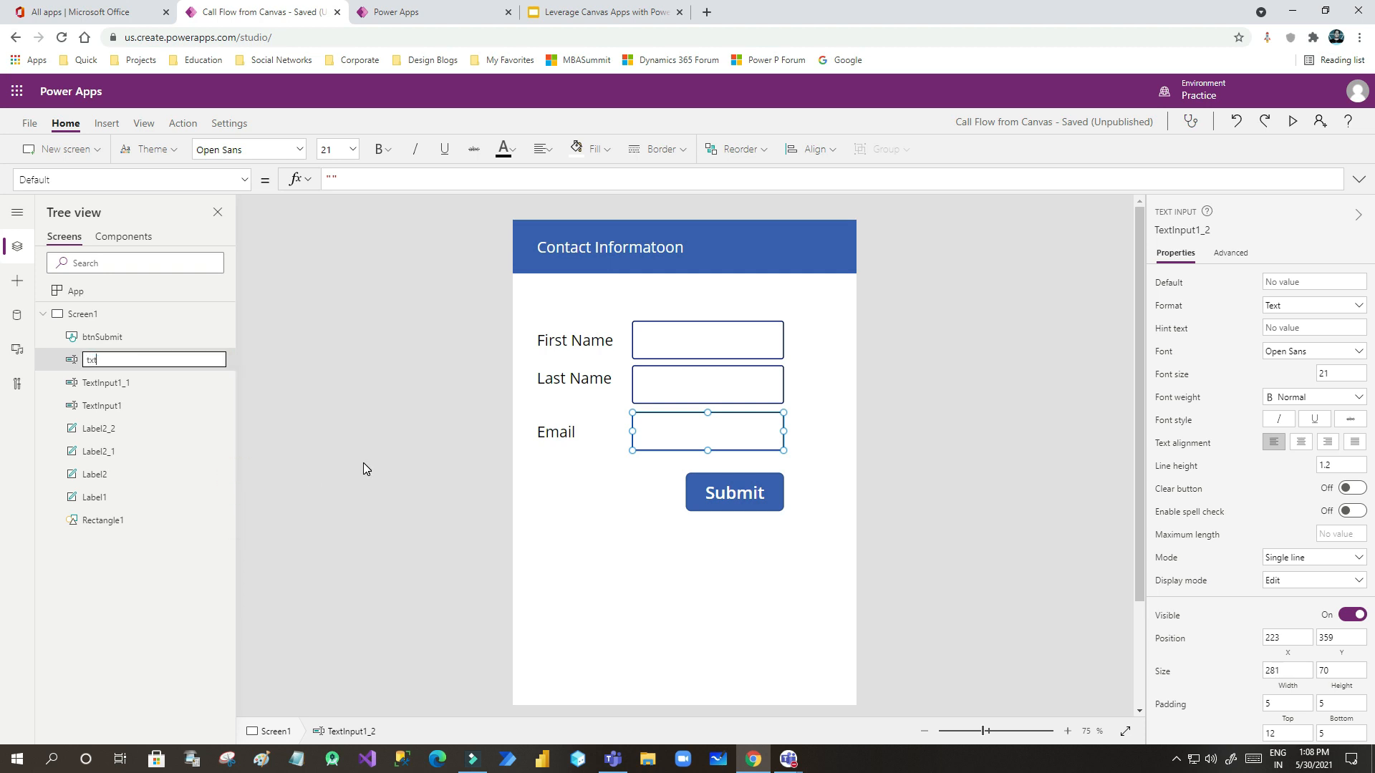
pyautogui.write('Email')
pyautogui.press('Return')
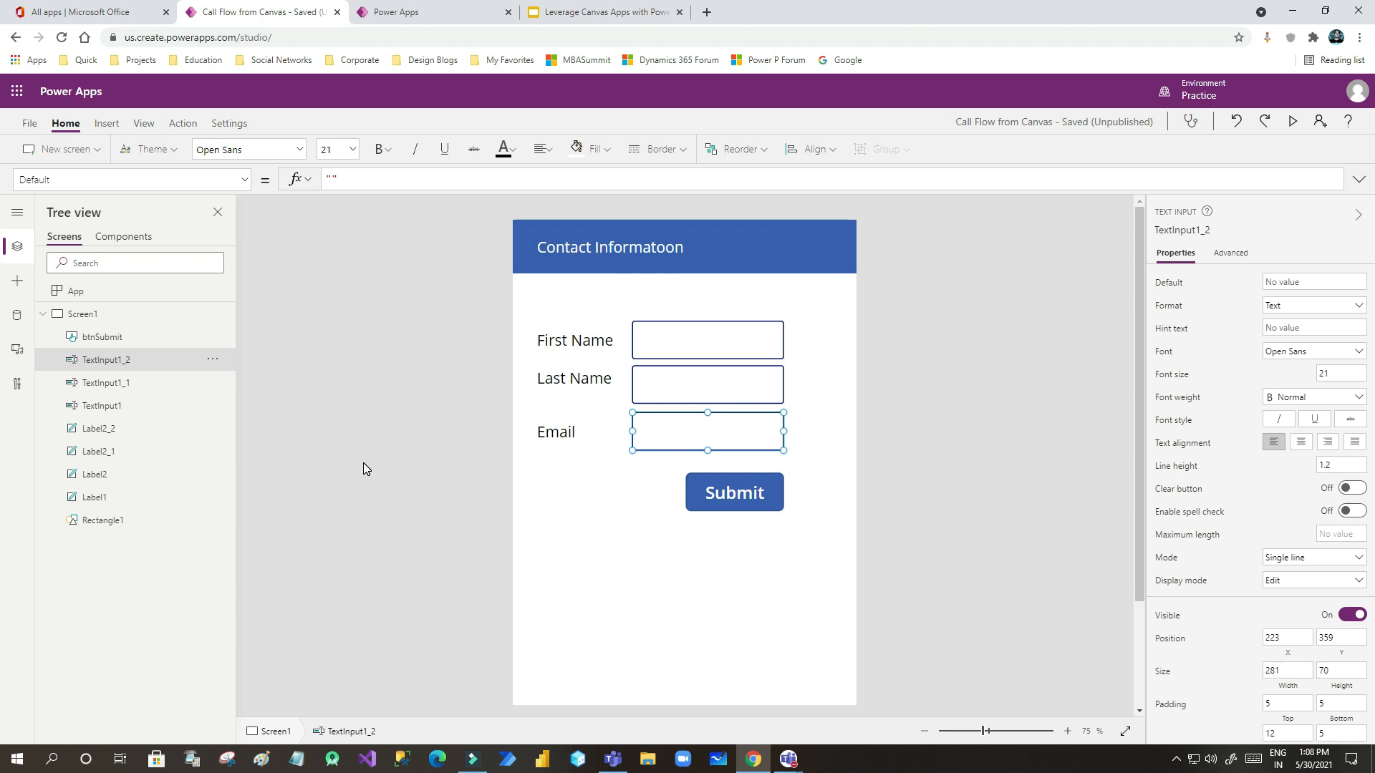
# - Rename the Last Name input TextInput1_1 to txtLastName
pyautogui.click(217, 390)
pyautogui.click(179, 381)
pyautogui.click(219, 387)
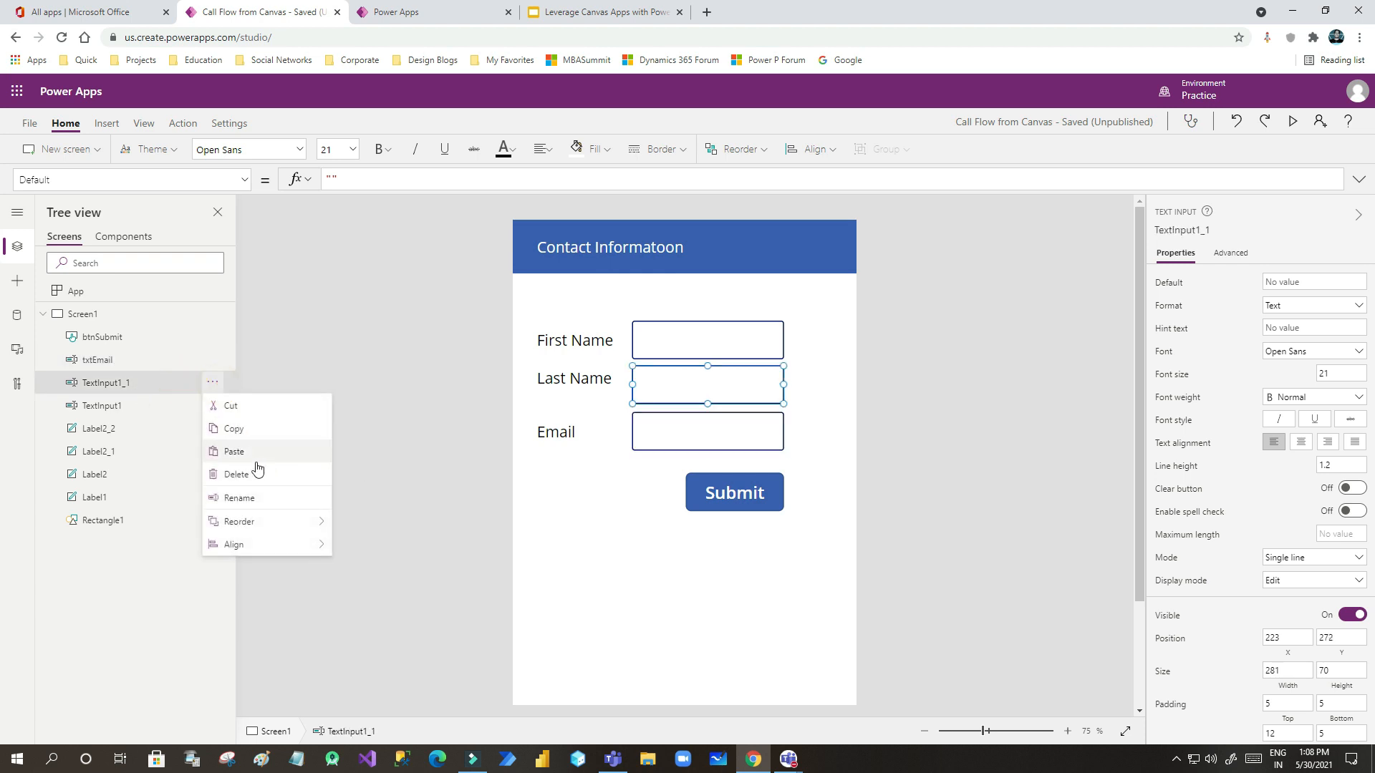
pyautogui.click(245, 498)
pyautogui.write('txtLastName')
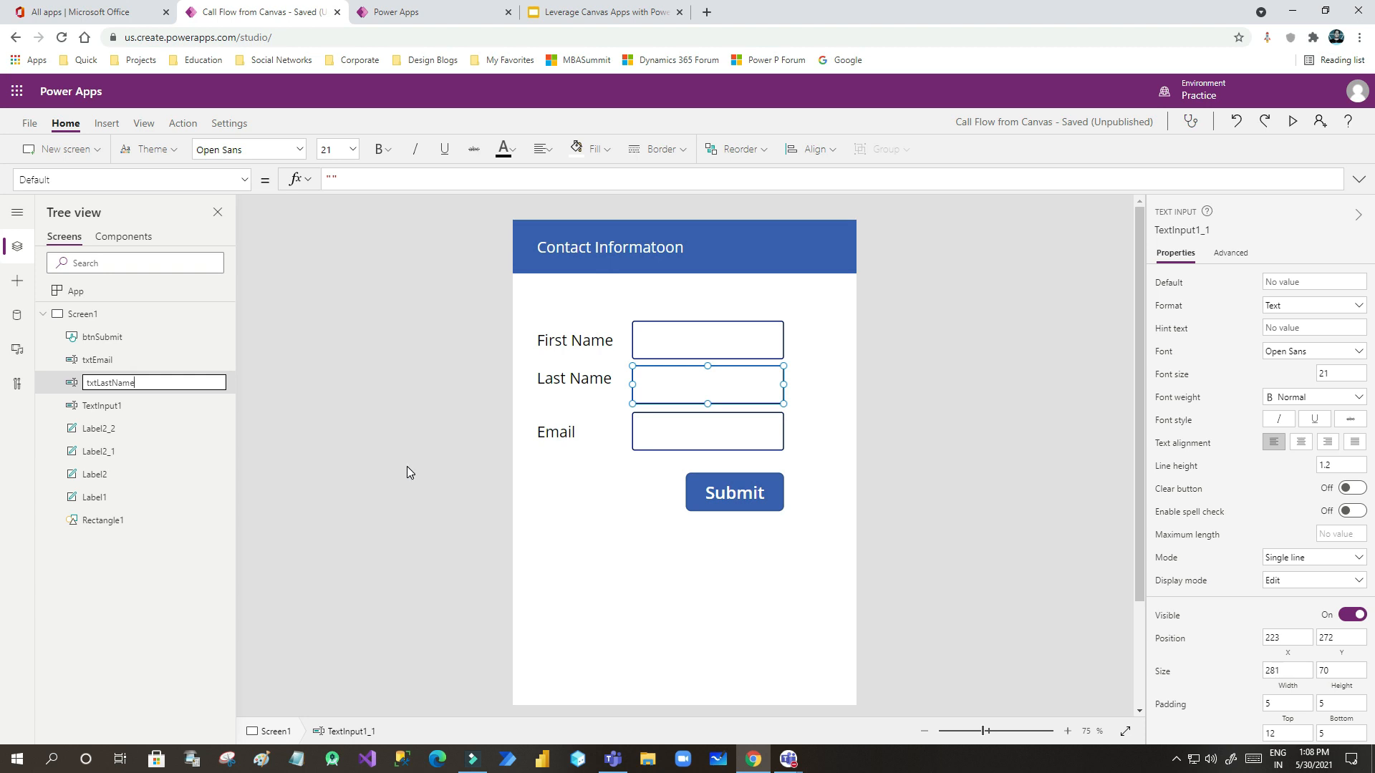
pyautogui.click(114, 408)
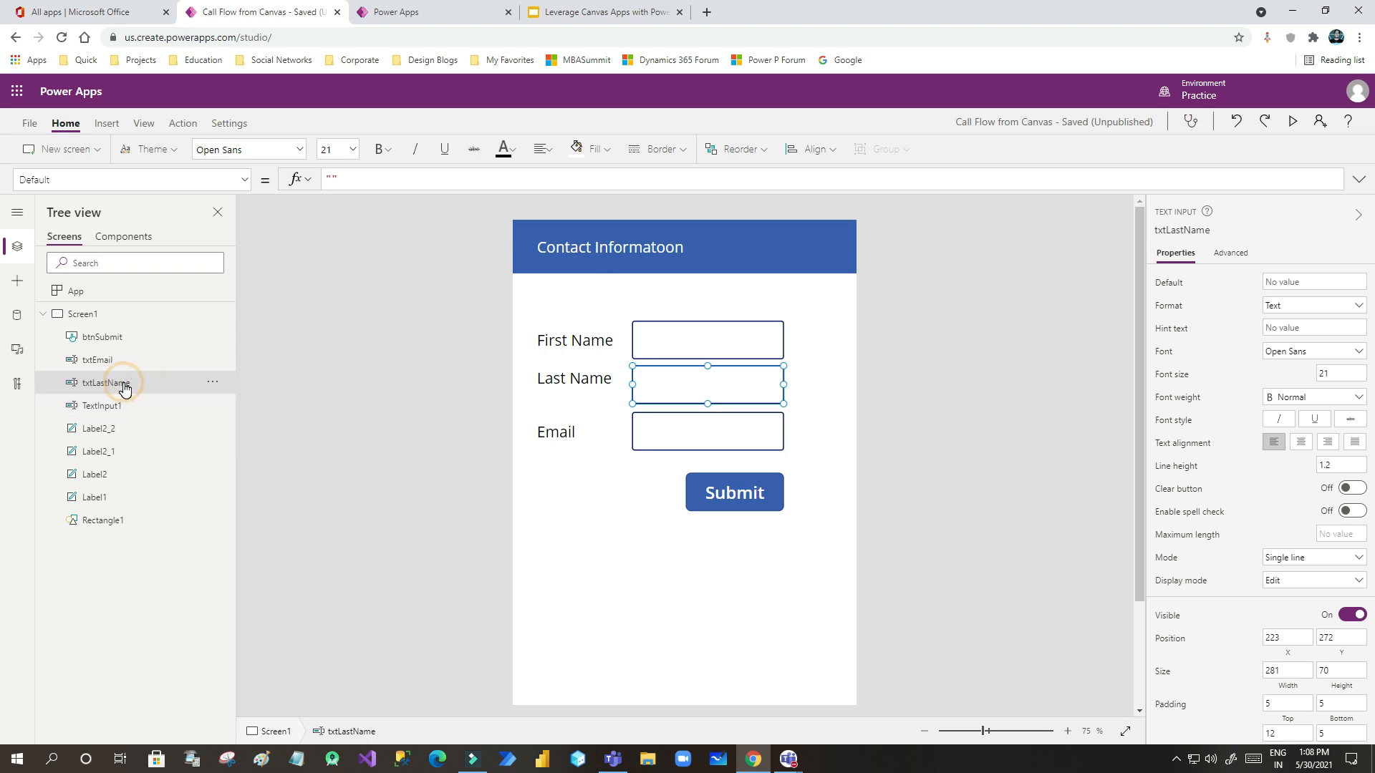
# - Rename the First Name input to txtFirstName, correcting the misspelled first attempt
pyautogui.click(119, 406)
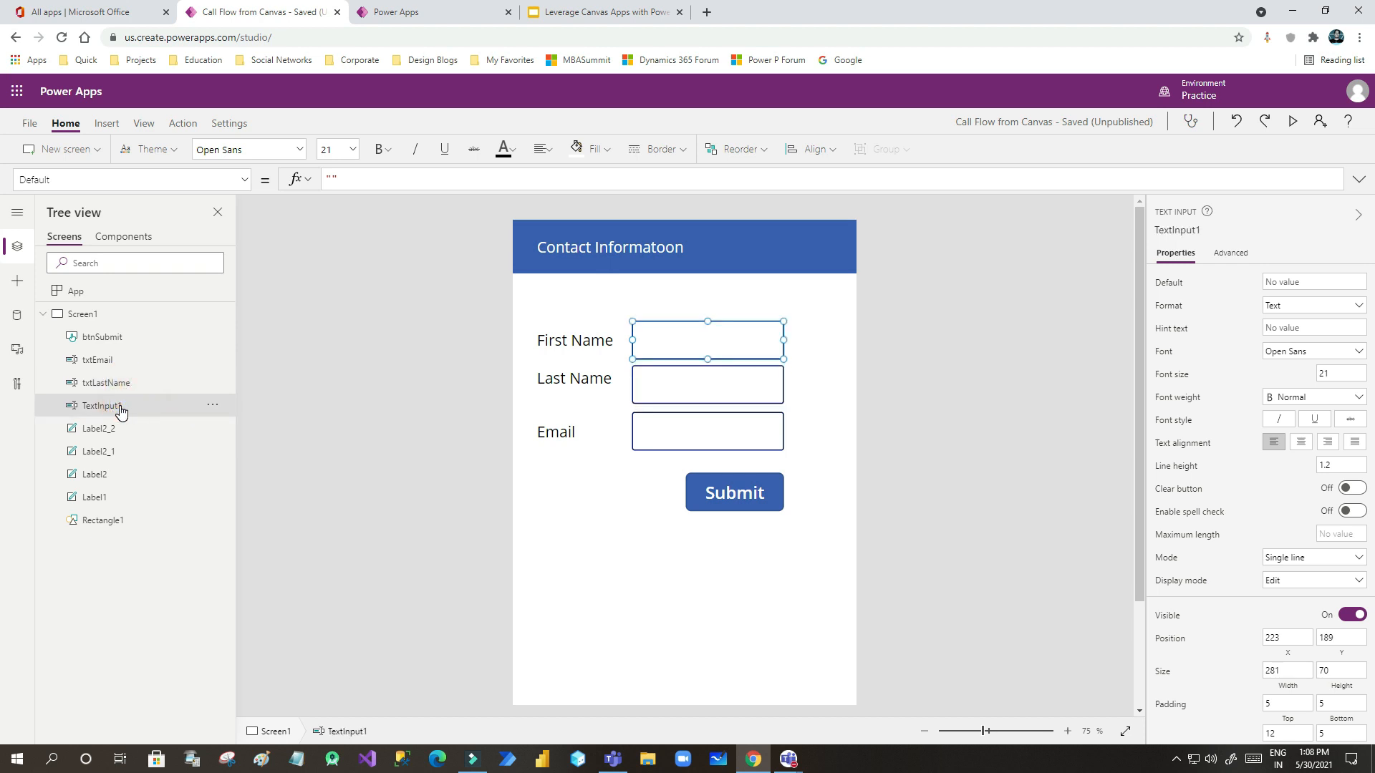
pyautogui.click(212, 406)
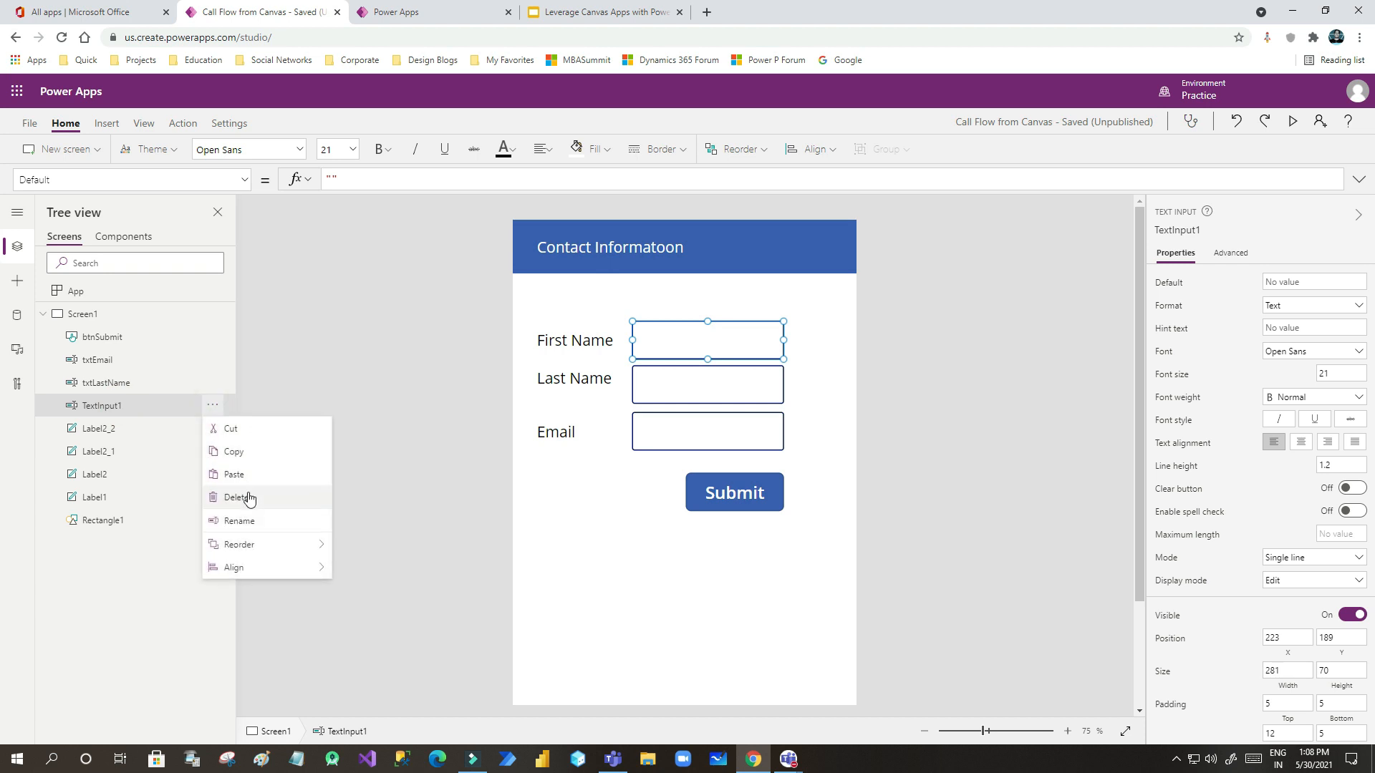
pyautogui.click(247, 517)
pyautogui.write('txt')
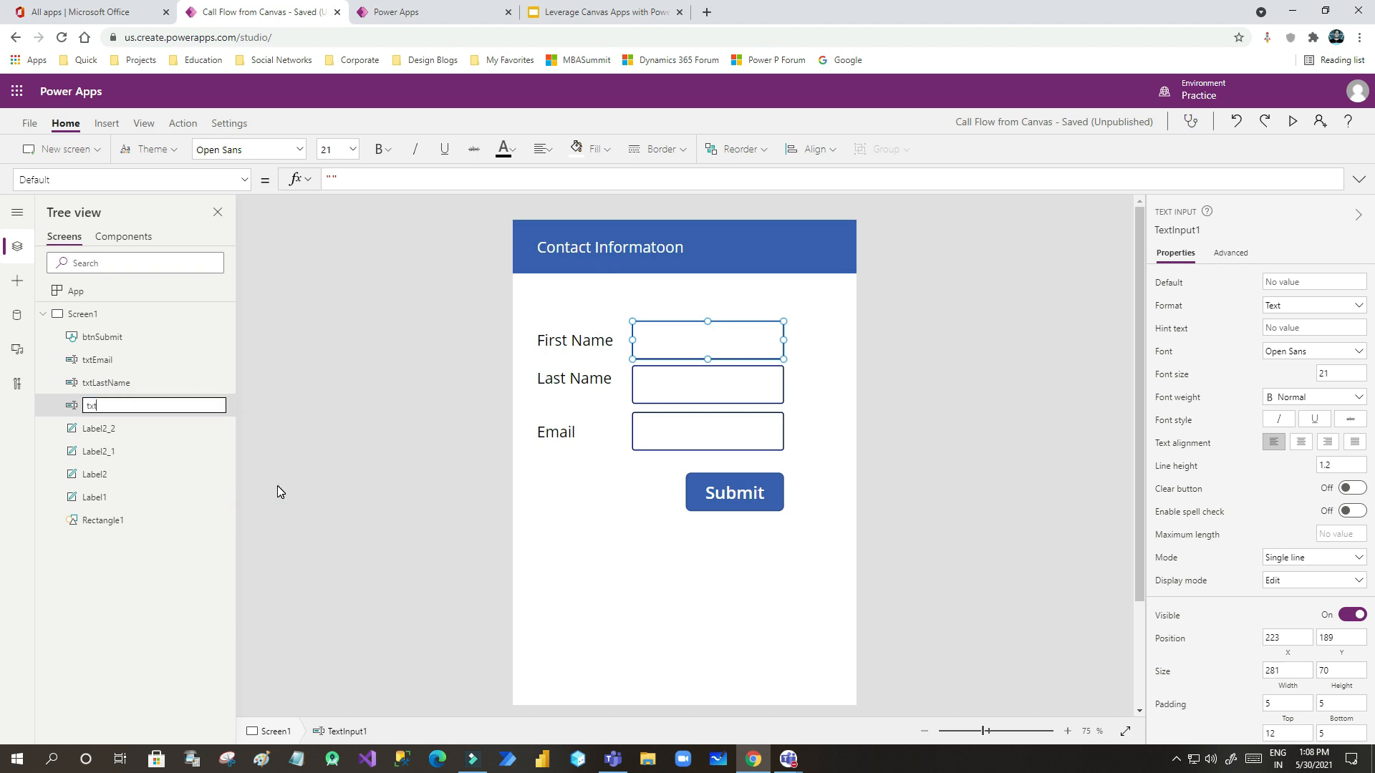
pyautogui.write('First Name')
pyautogui.press('Return')
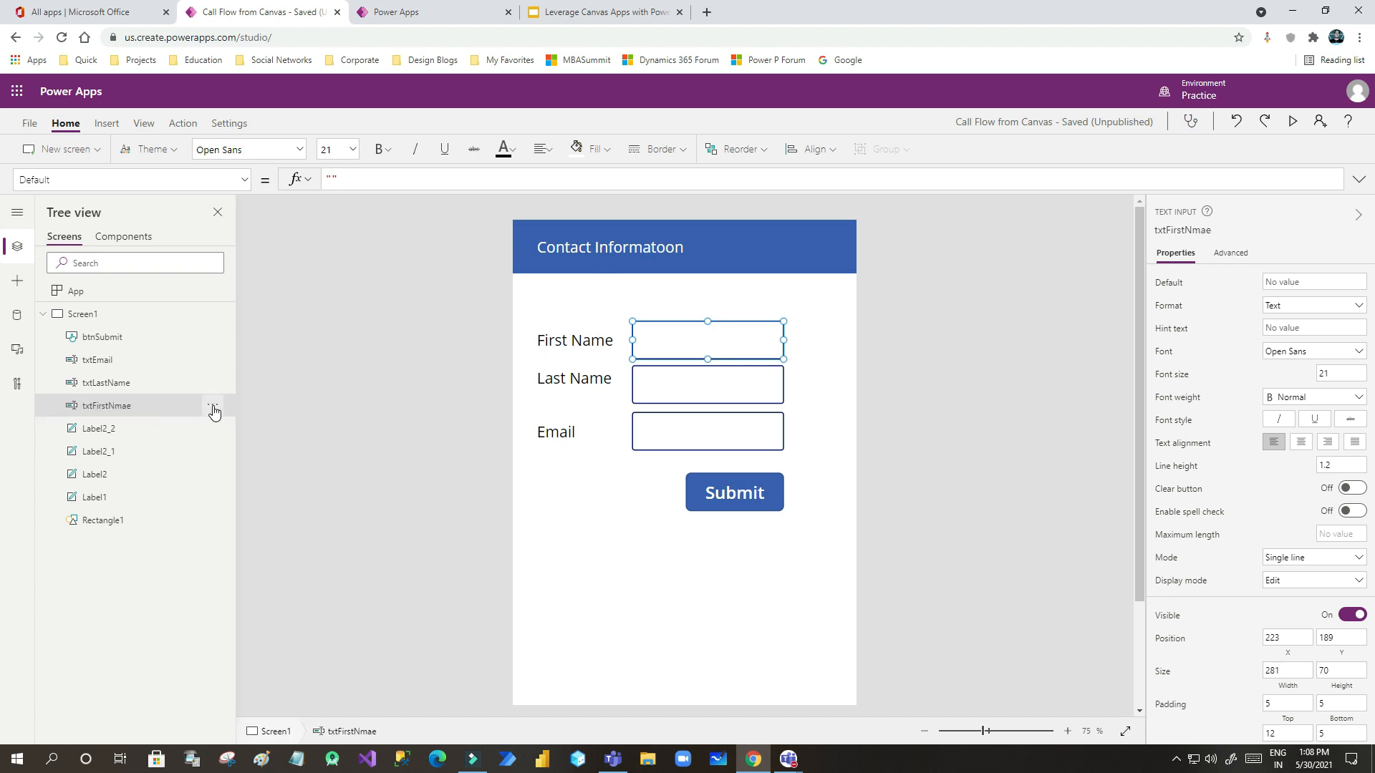
pyautogui.click(213, 405)
pyautogui.click(243, 520)
pyautogui.click(136, 406)
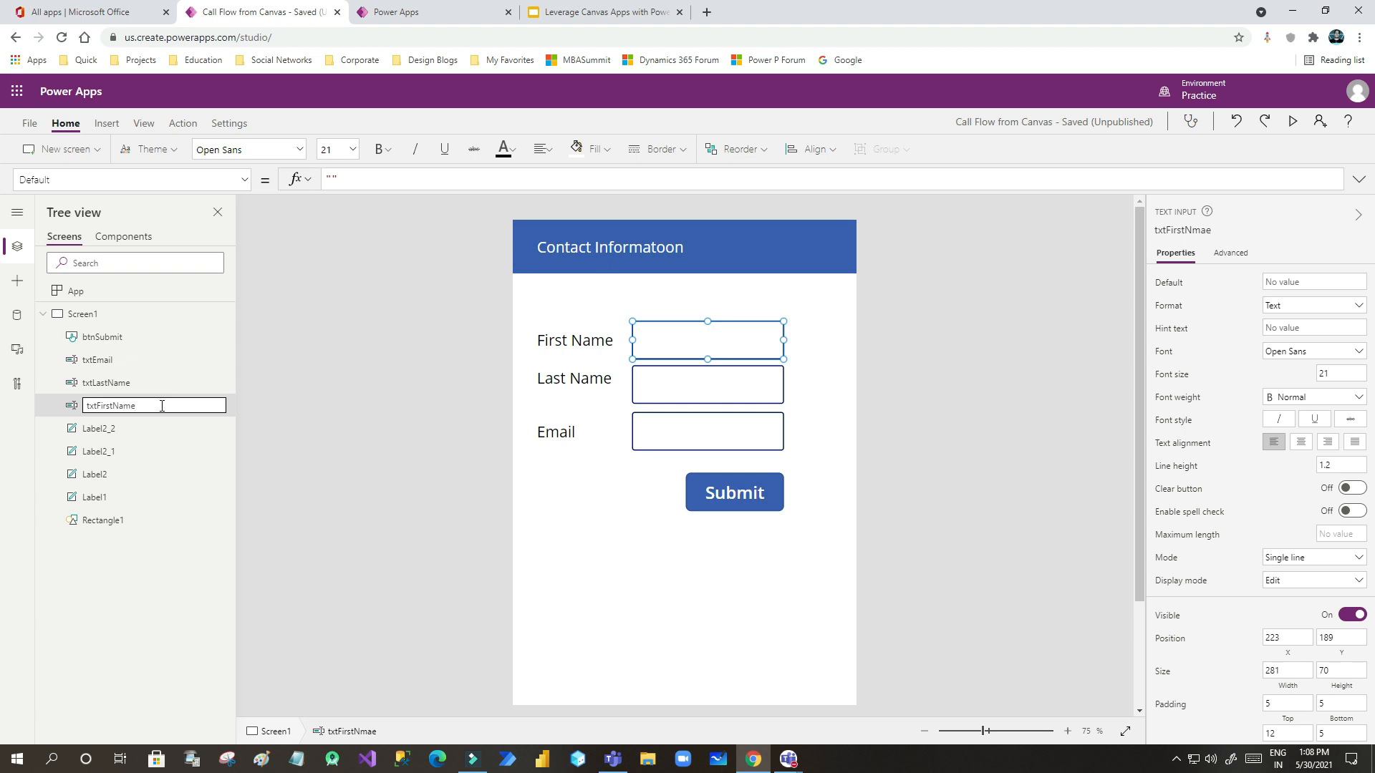
pyautogui.press('Escape')
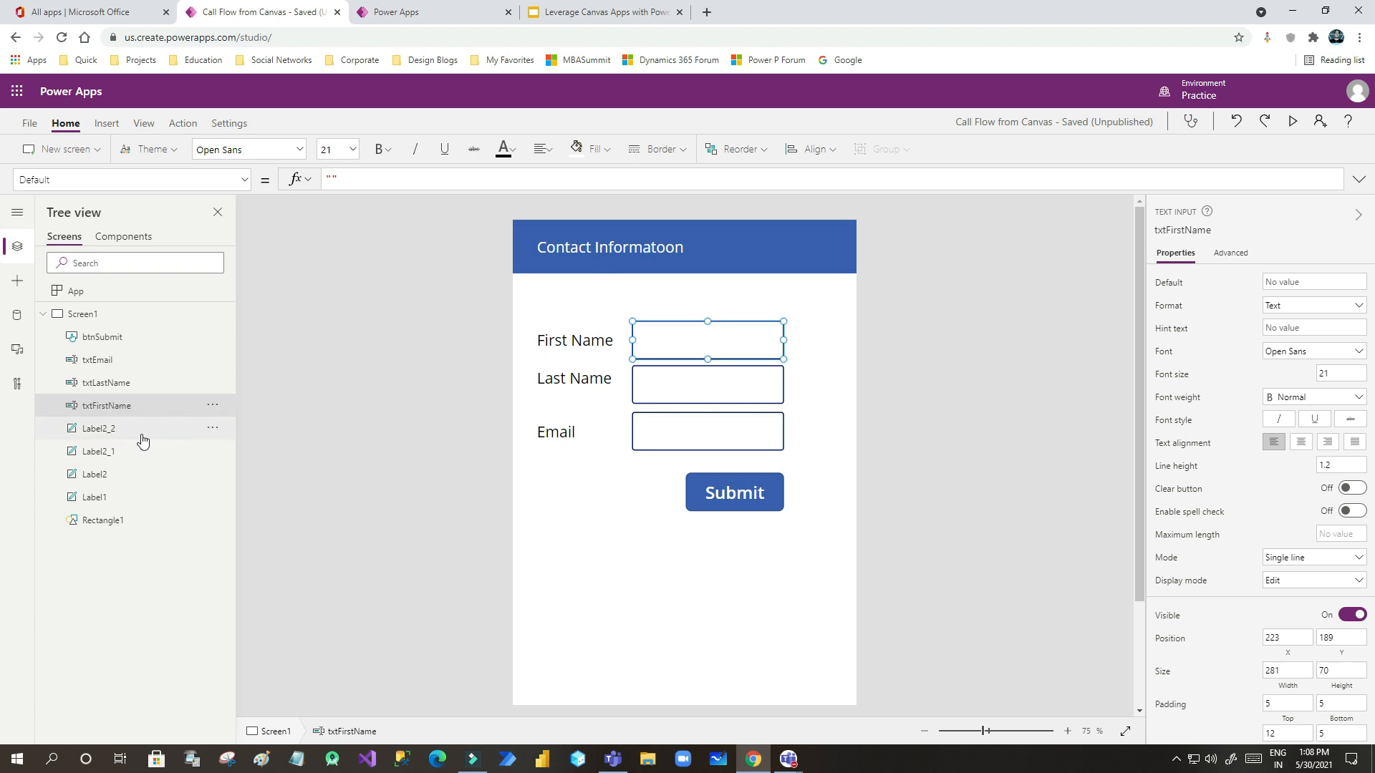
# - Rename the Email and Last Name labels to lblEmail and lblLastName
pyautogui.click(126, 432)
pyautogui.click(210, 437)
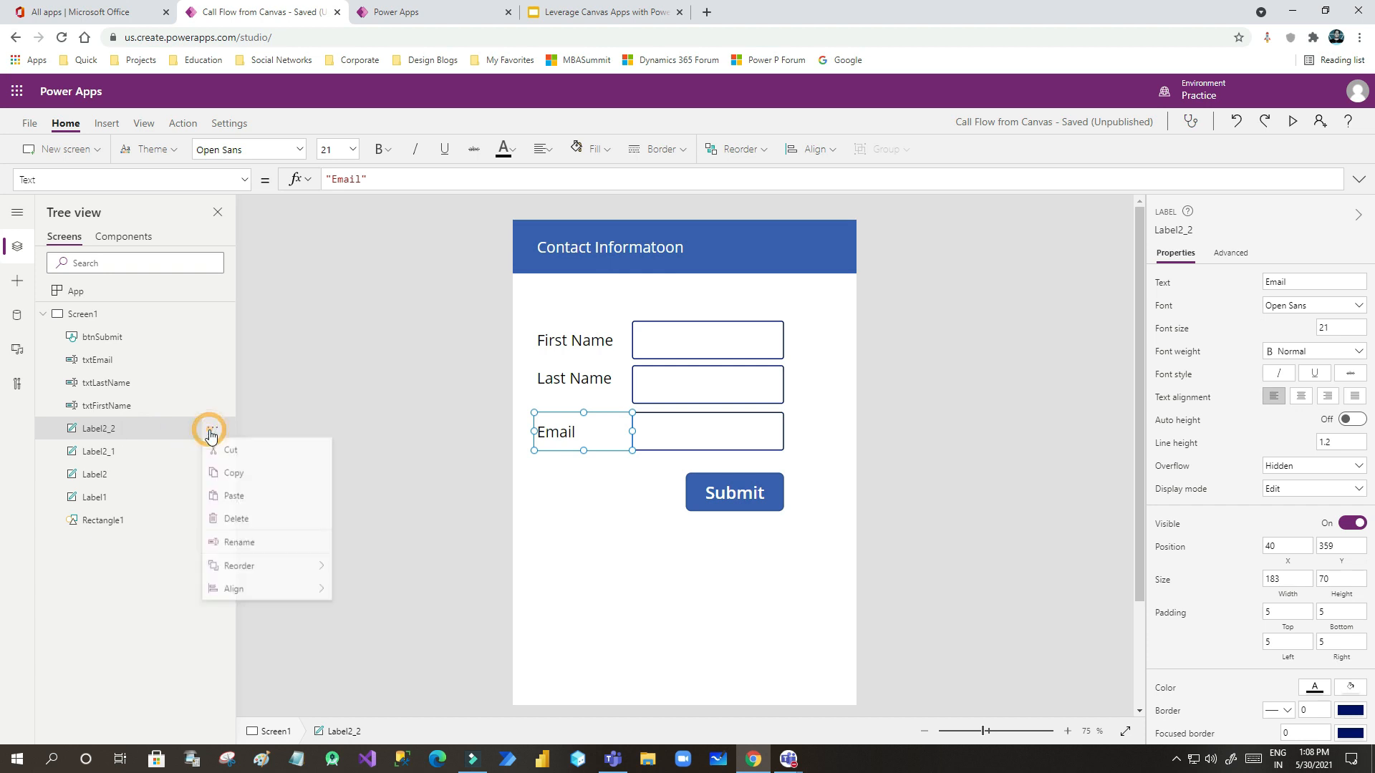
pyautogui.click(246, 541)
pyautogui.write('lbl')
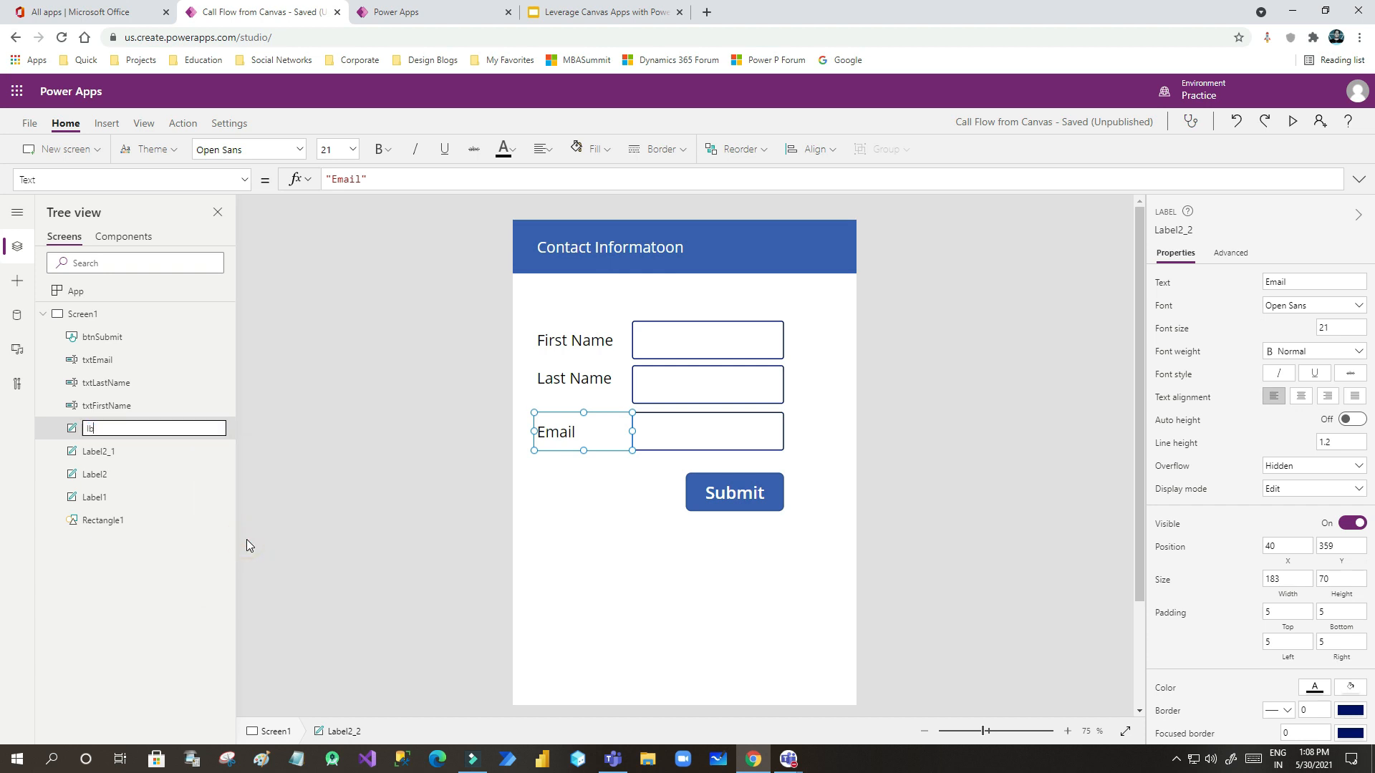
pyautogui.write('Email')
pyautogui.press('Escape')
pyautogui.click(213, 452)
pyautogui.click(243, 567)
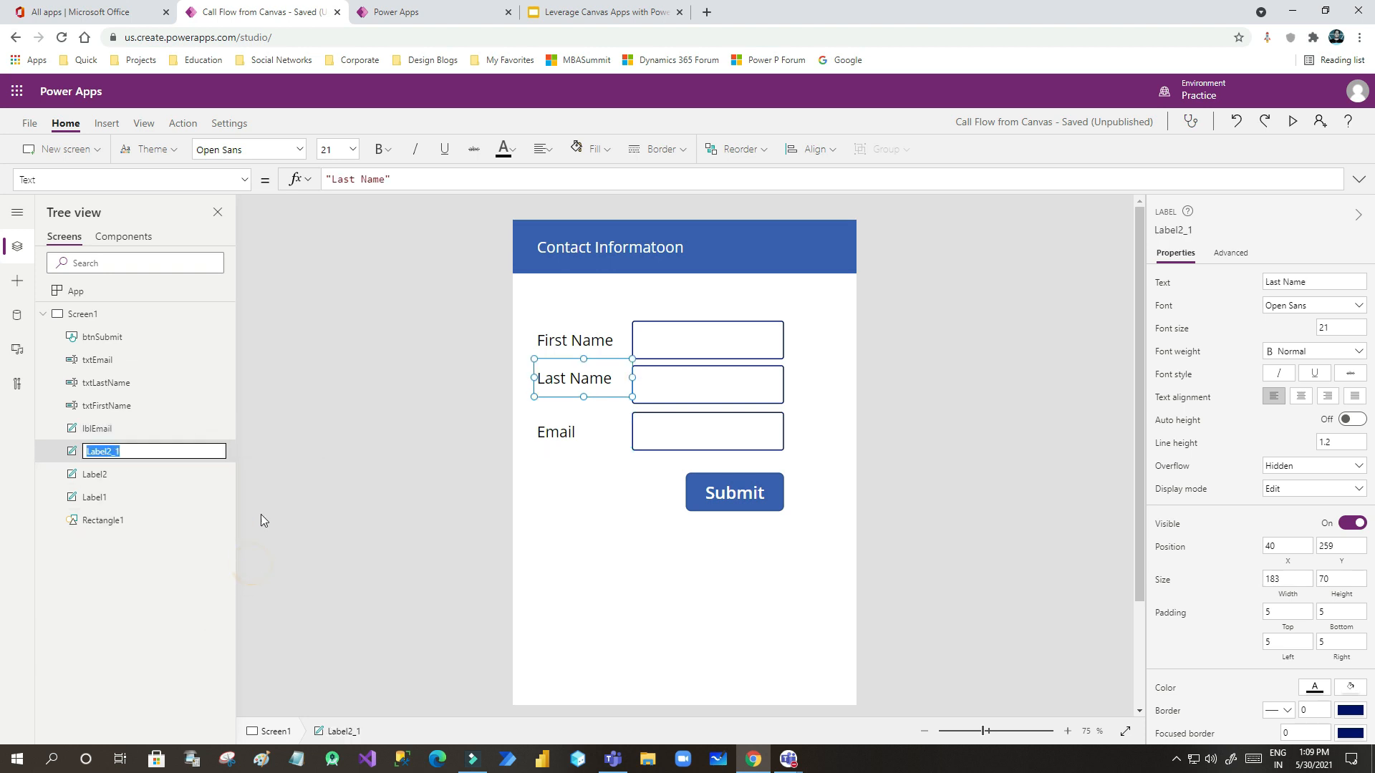
pyautogui.press('BackSpace')
pyautogui.write('lb')
pyautogui.write('lLas')
pyautogui.write('tB')
pyautogui.write('Name')
pyautogui.press('Escape')
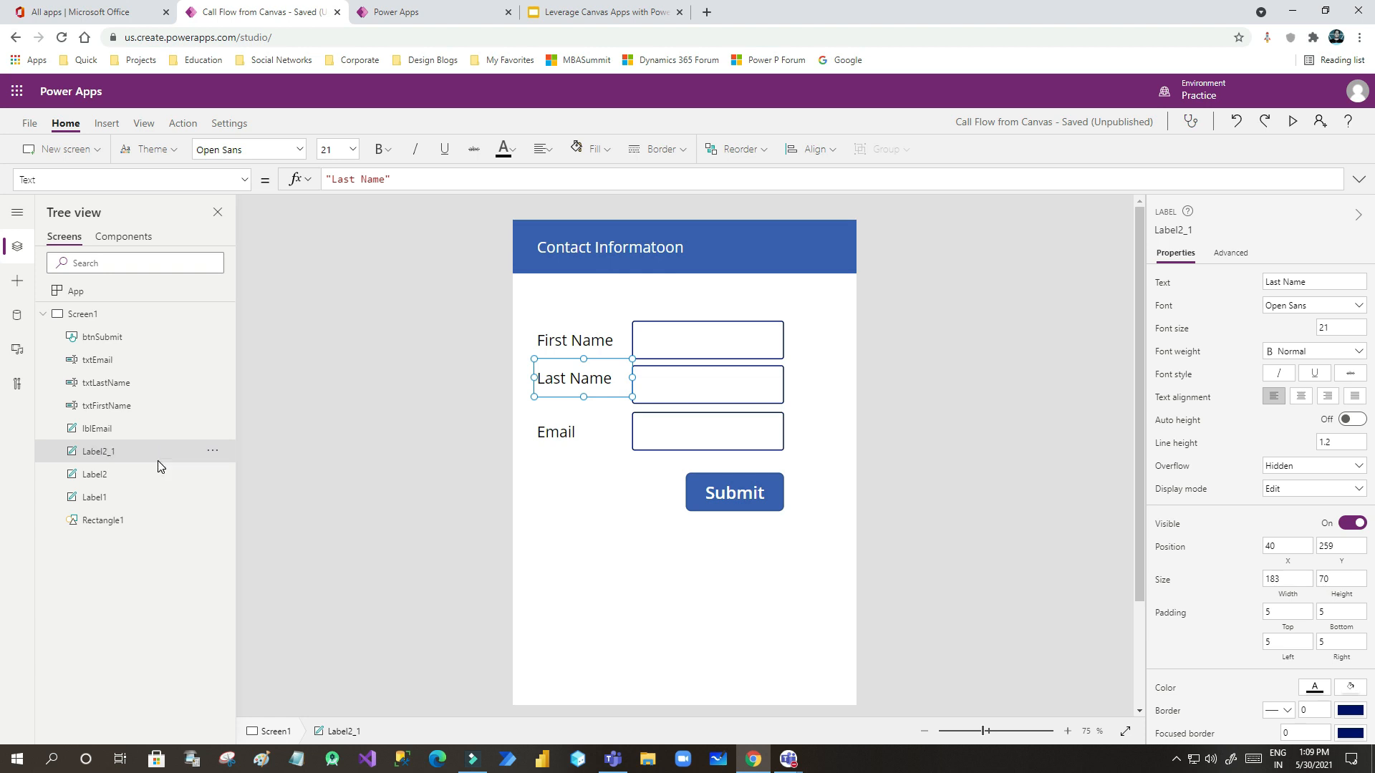
# - Rename the First Name label to lblFirstName and the header label to lblTop
pyautogui.click(132, 476)
pyautogui.click(217, 474)
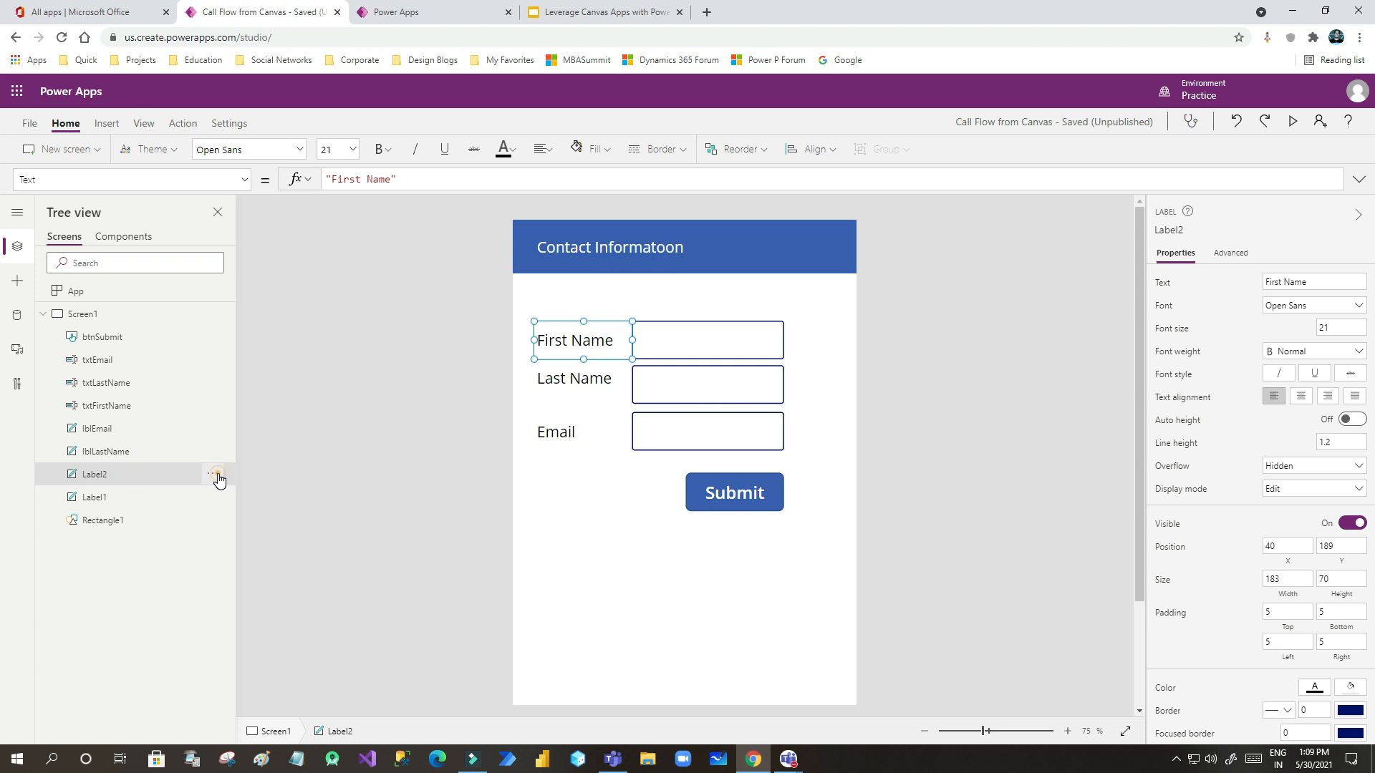
pyautogui.click(251, 590)
pyautogui.write('lblFirstName')
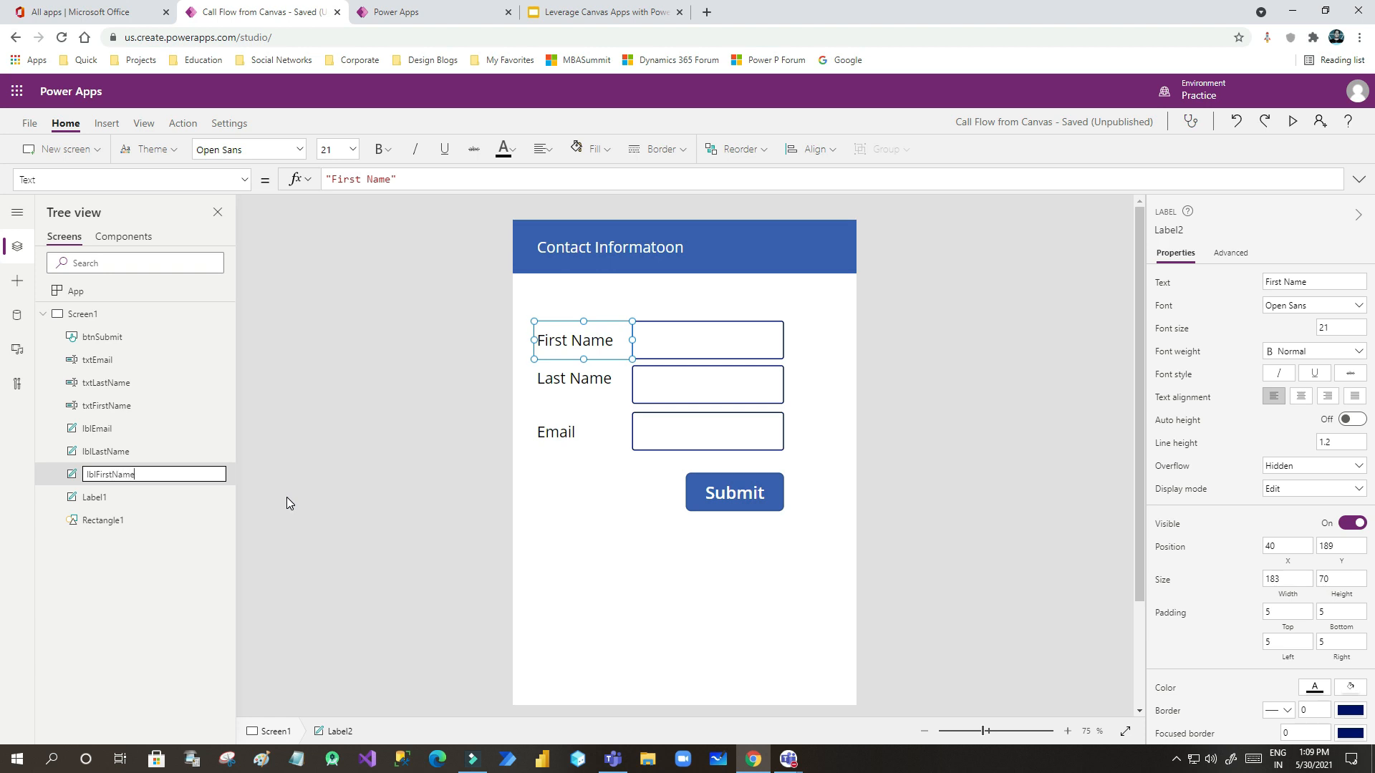
pyautogui.press('Return')
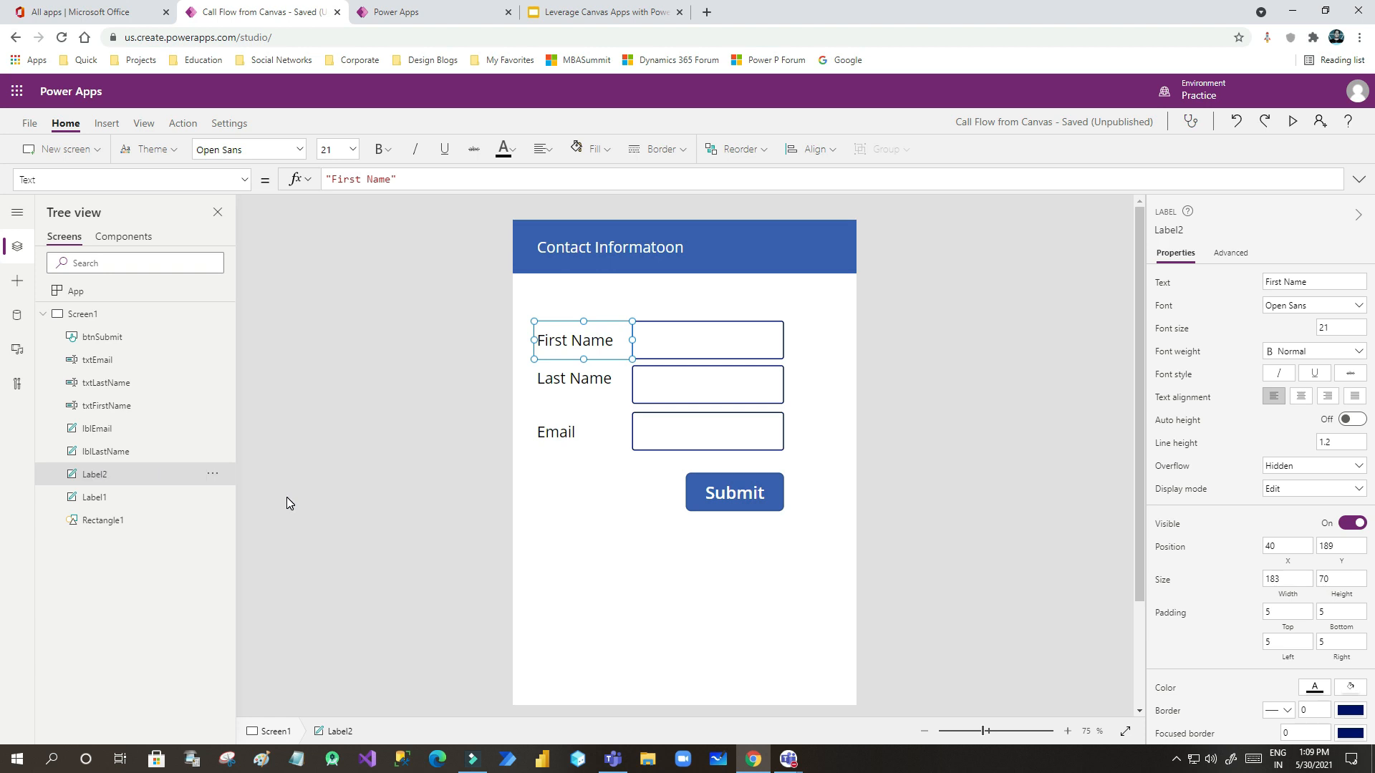
pyautogui.click(116, 504)
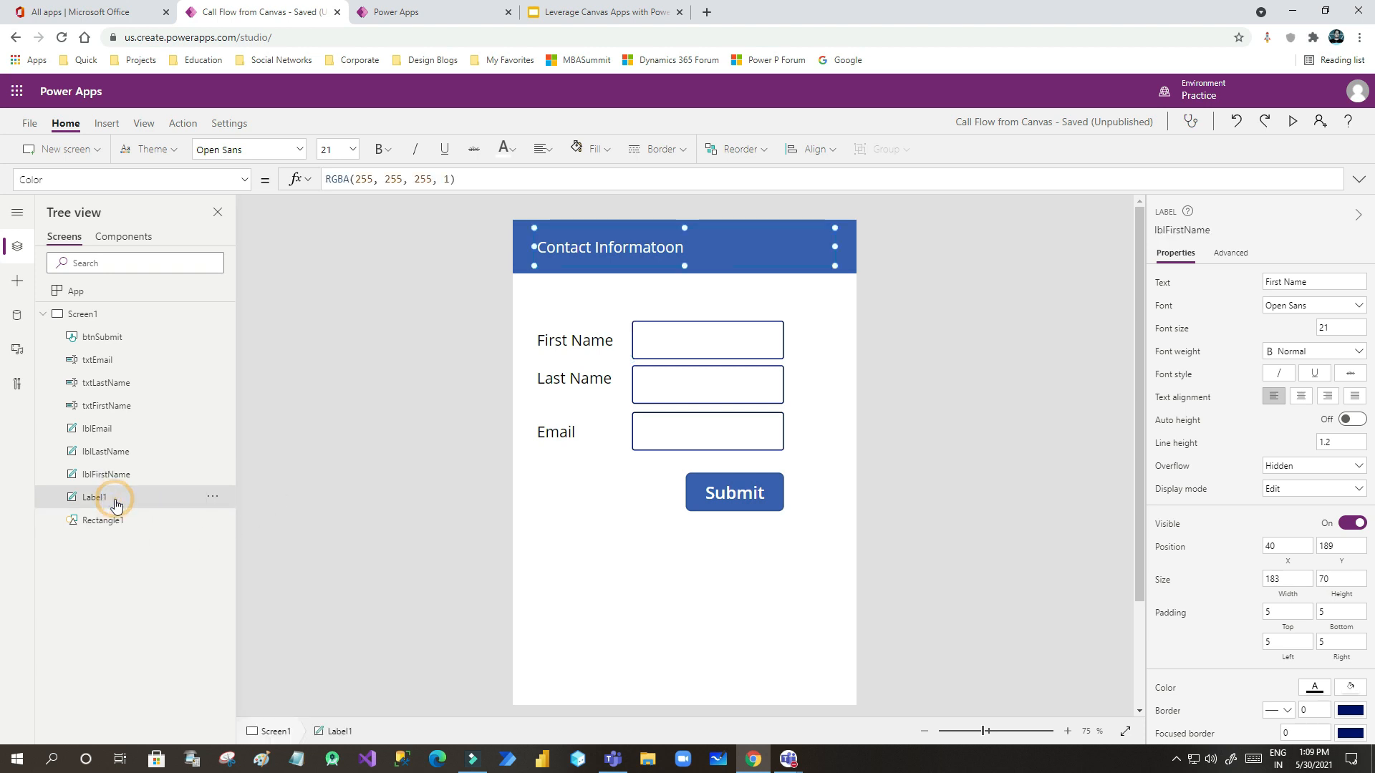
pyautogui.click(212, 496)
pyautogui.click(244, 612)
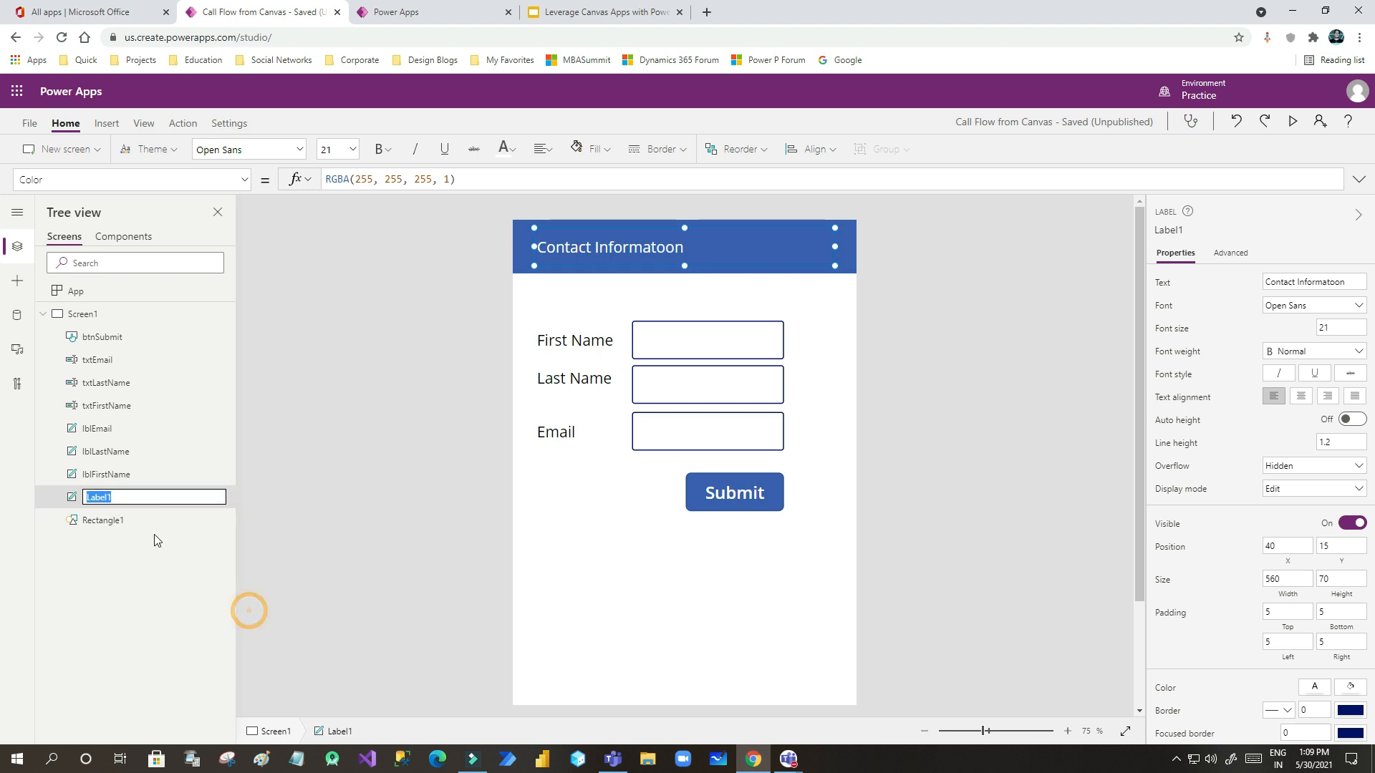
pyautogui.write('t')
pyautogui.write('lb')
pyautogui.write('lTop')
pyautogui.press('Return')
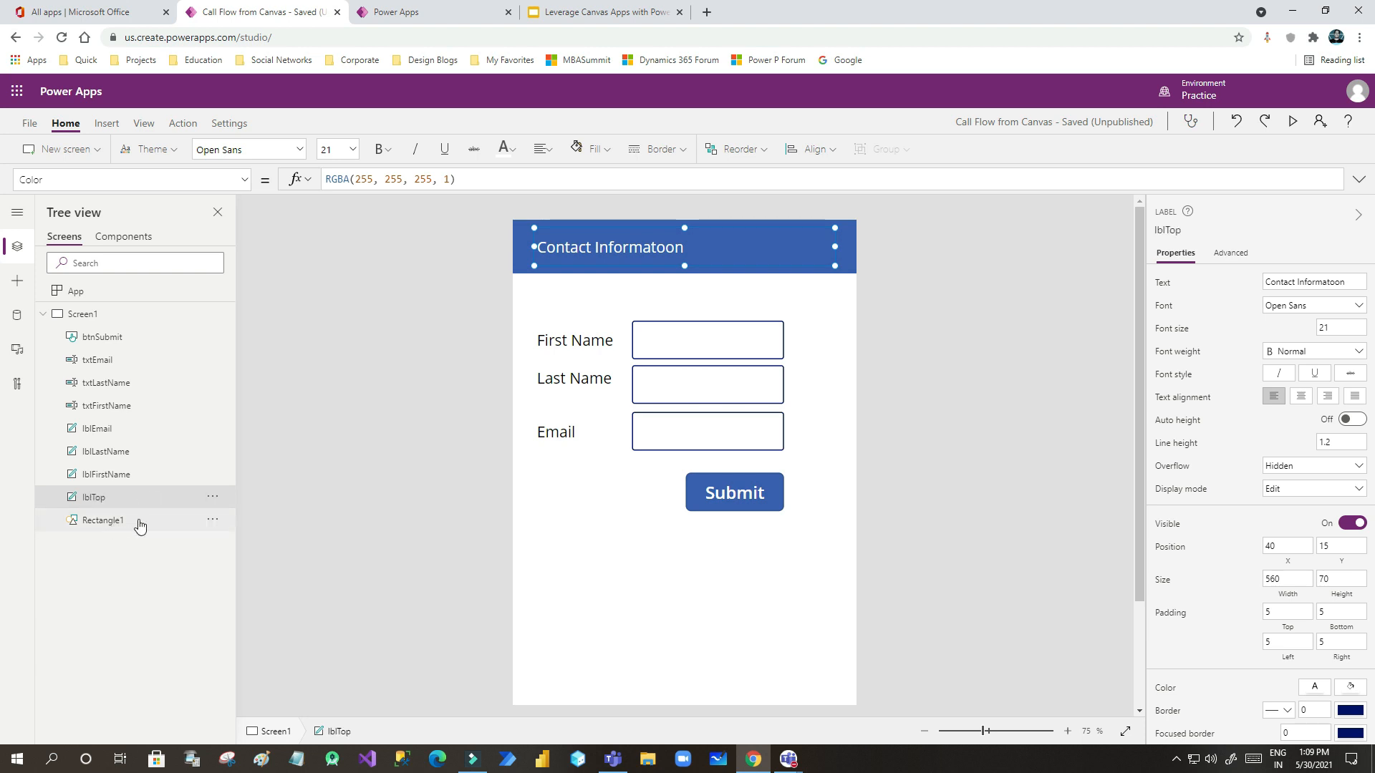
pyautogui.click(146, 522)
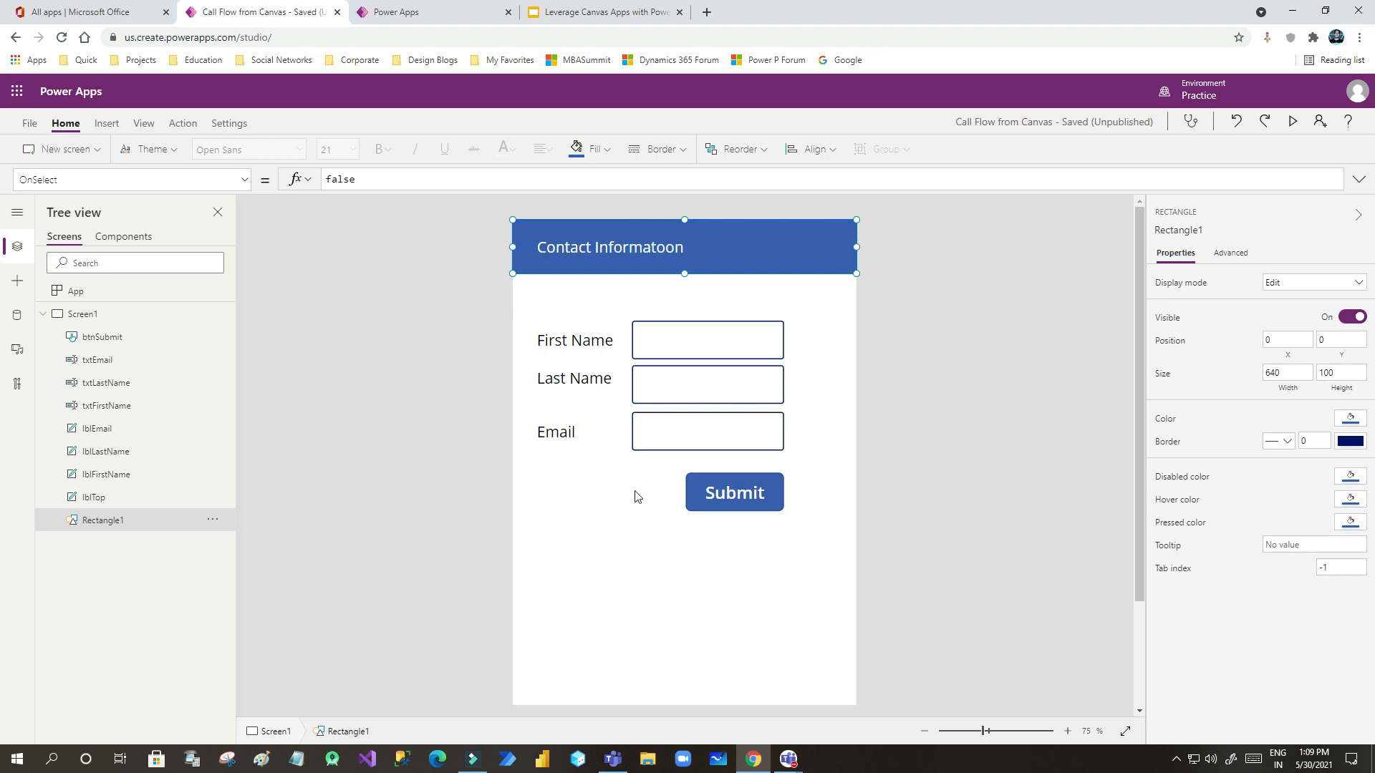
# - Preview the app and enter sample text in the First Name, Last Name and Email boxes
pyautogui.click(656, 548)
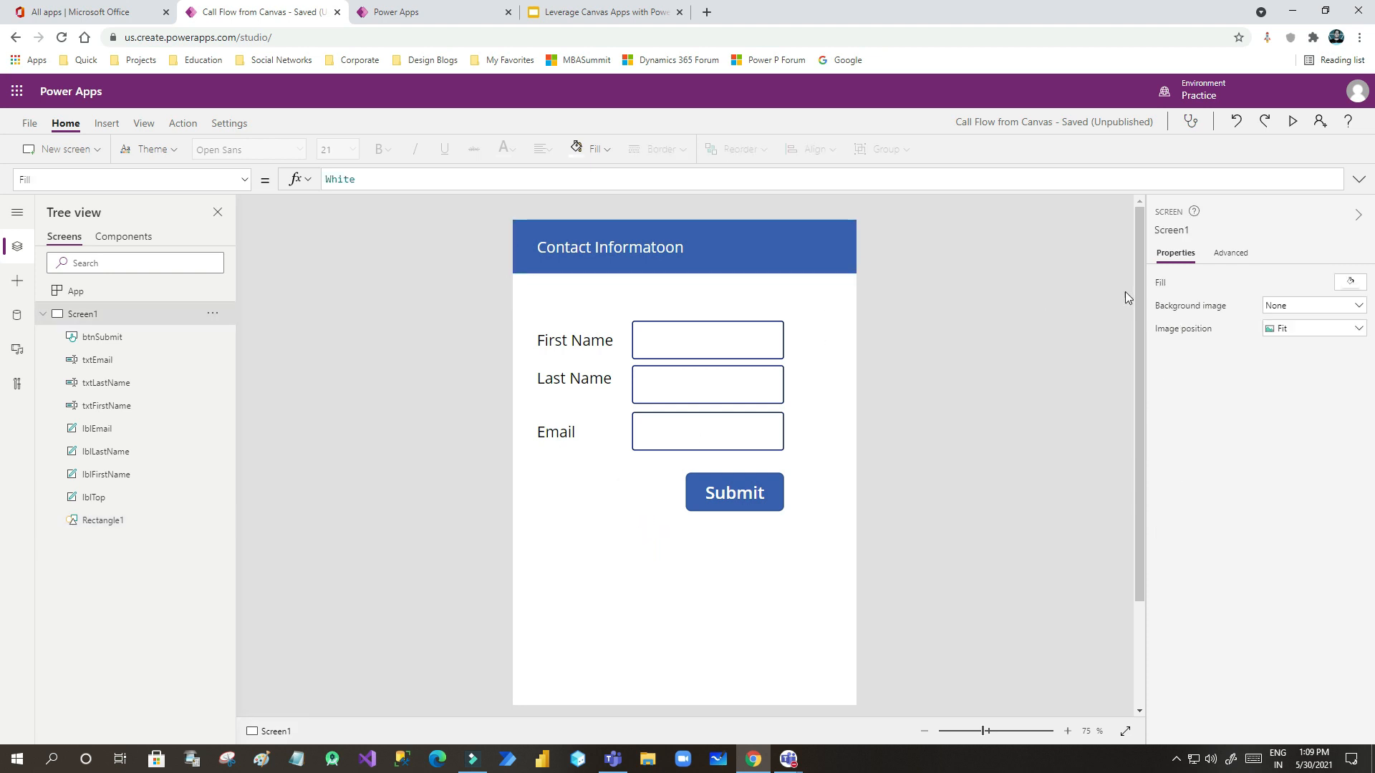
pyautogui.click(1295, 122)
pyautogui.click(686, 192)
pyautogui.write('jgjgjhg')
pyautogui.press('Tab')
pyautogui.write('gkgkgkjg')
pyautogui.press('Tab')
pyautogui.write('fjfjhf2')
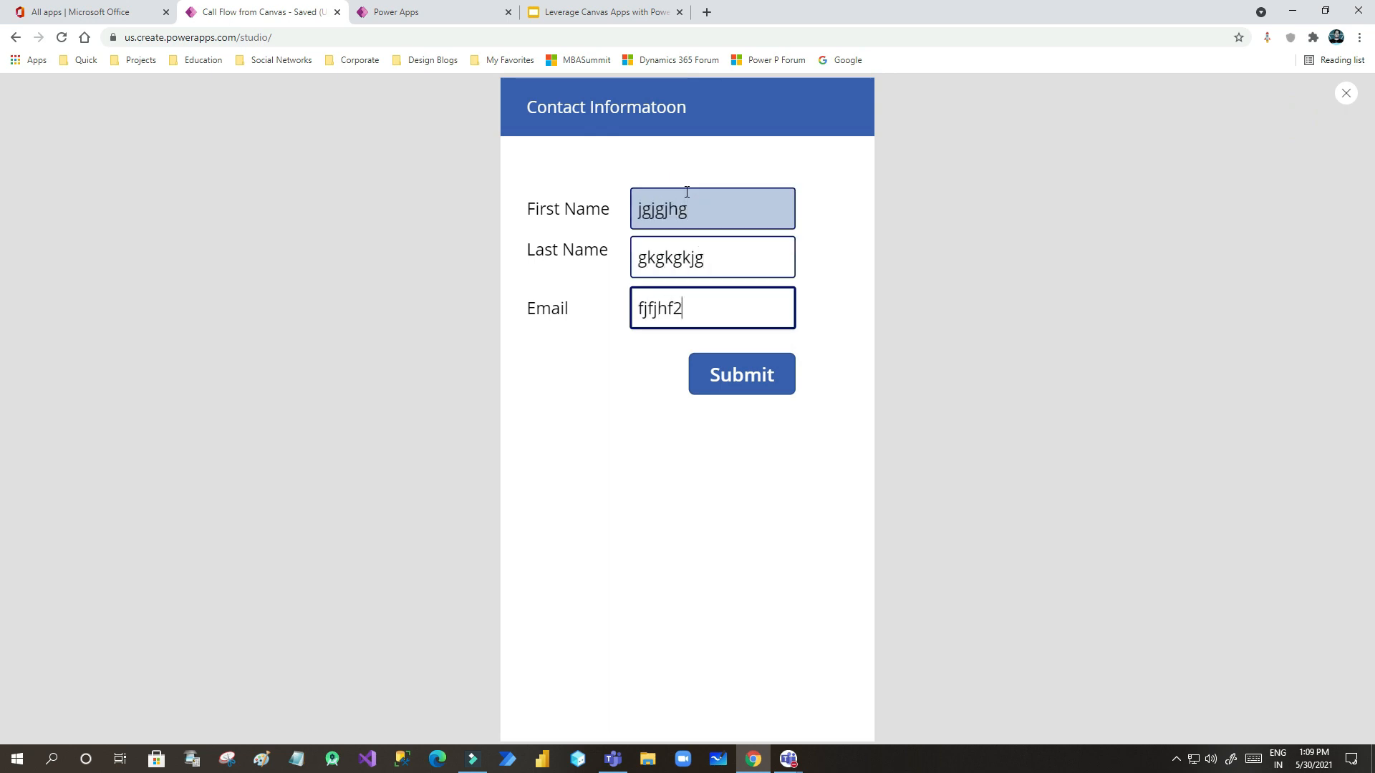
pyautogui.write('hh.com')
# - Submit the sample form, close the preview and dismiss the tip
pyautogui.click(720, 389)
pyautogui.click(724, 386)
pyautogui.click(721, 384)
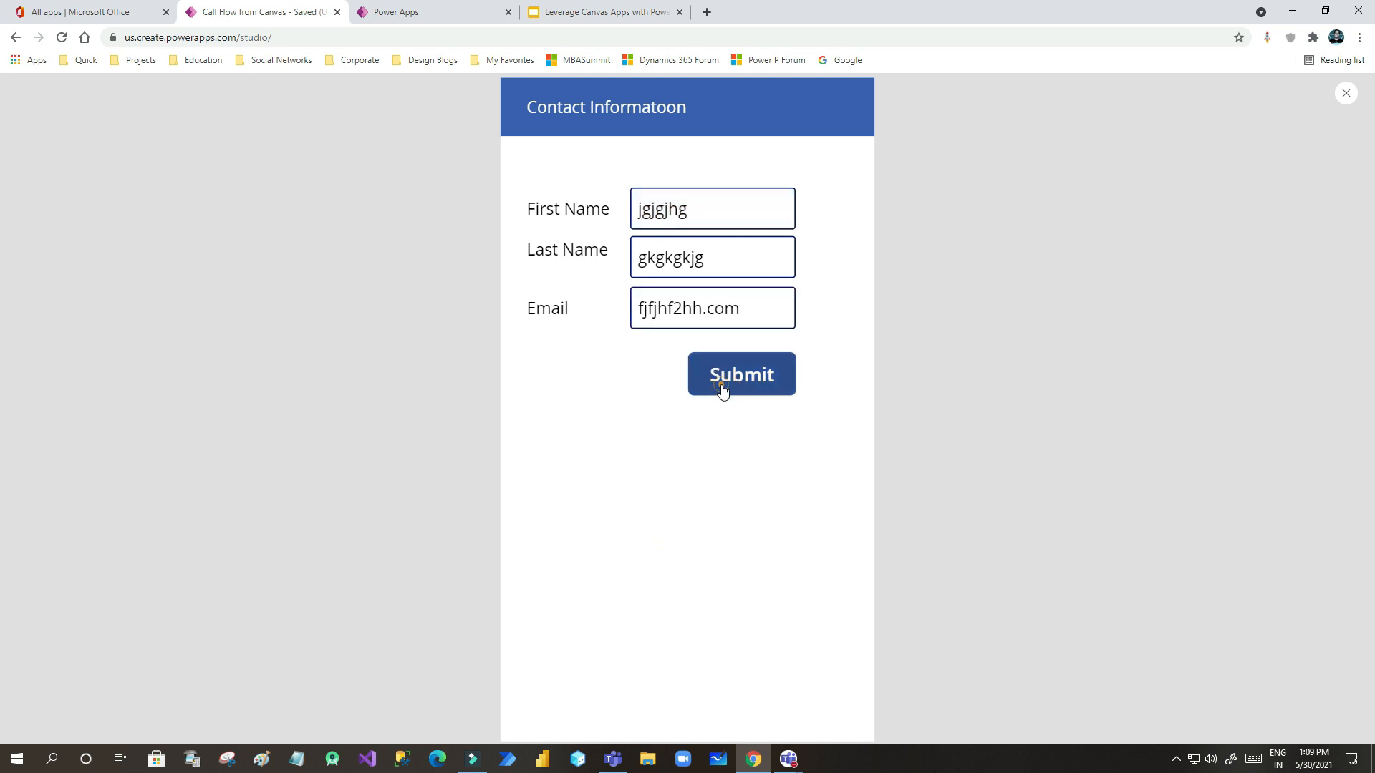
pyautogui.click(721, 385)
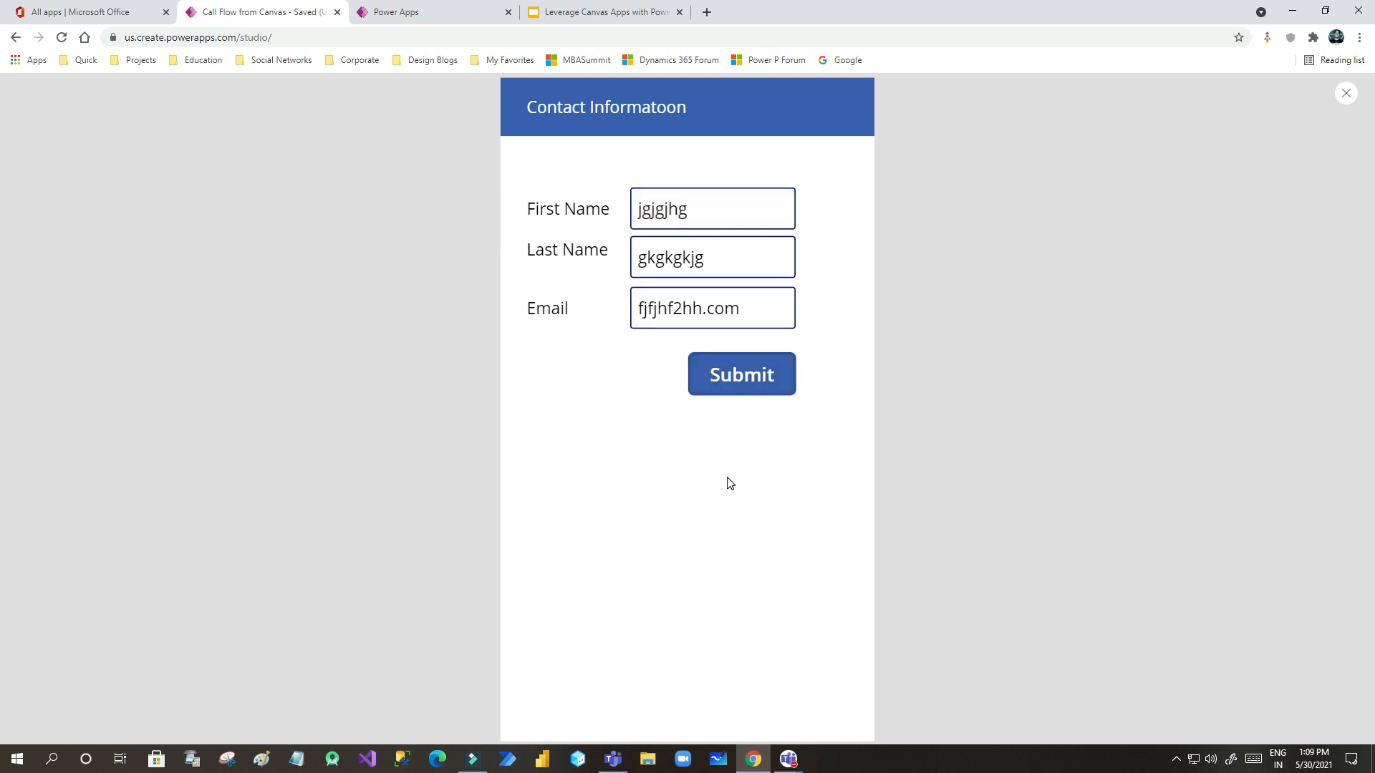
pyautogui.click(1346, 93)
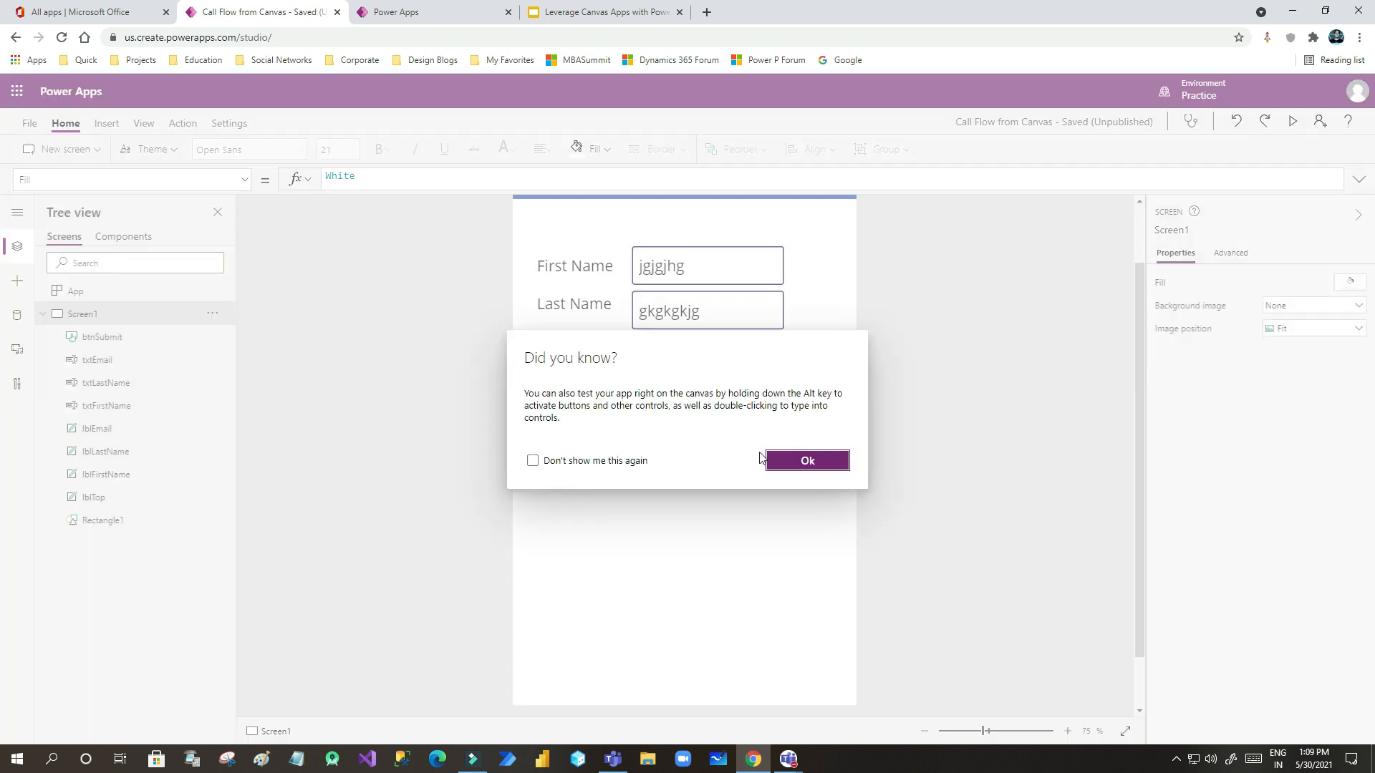
pyautogui.click(802, 462)
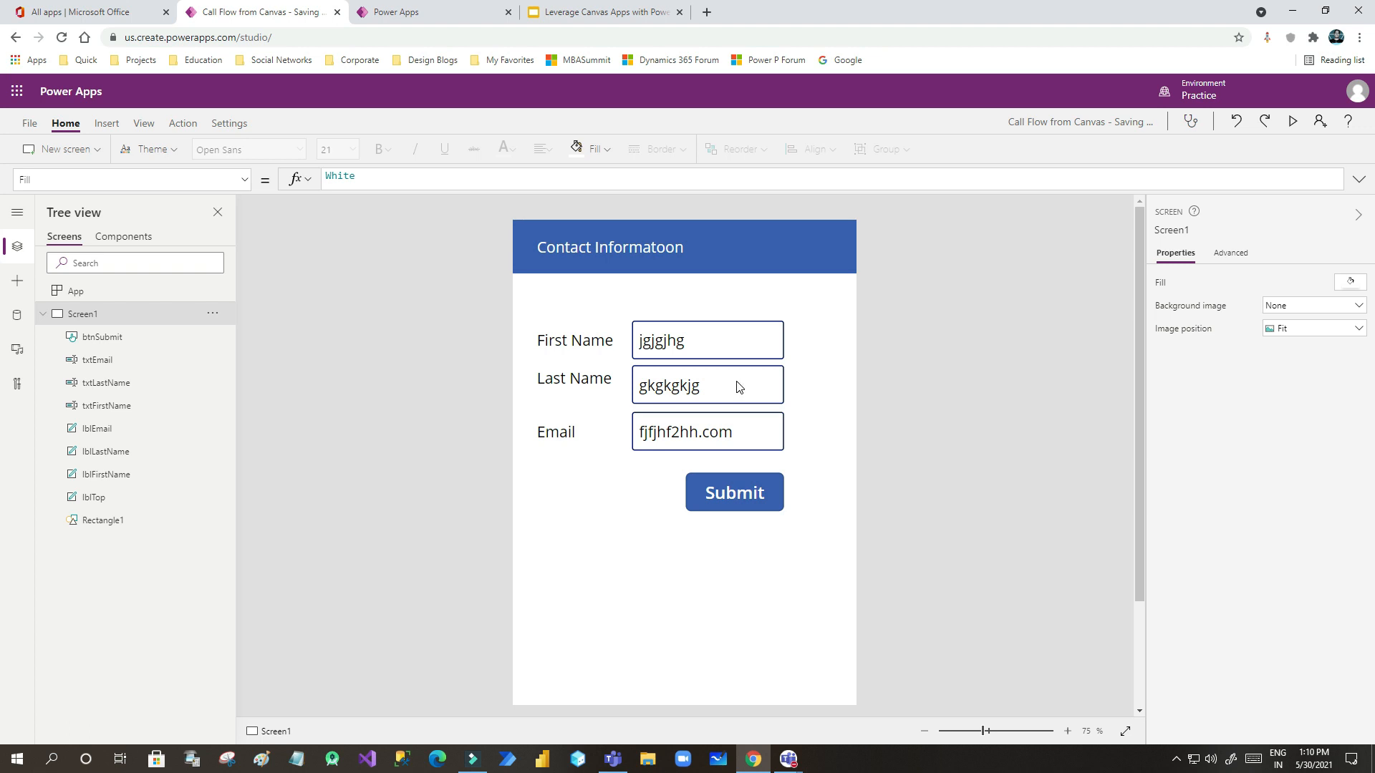
# - Inspect the Submit button and the First Name, Last Name and Email labels on the canvas
pyautogui.click(742, 491)
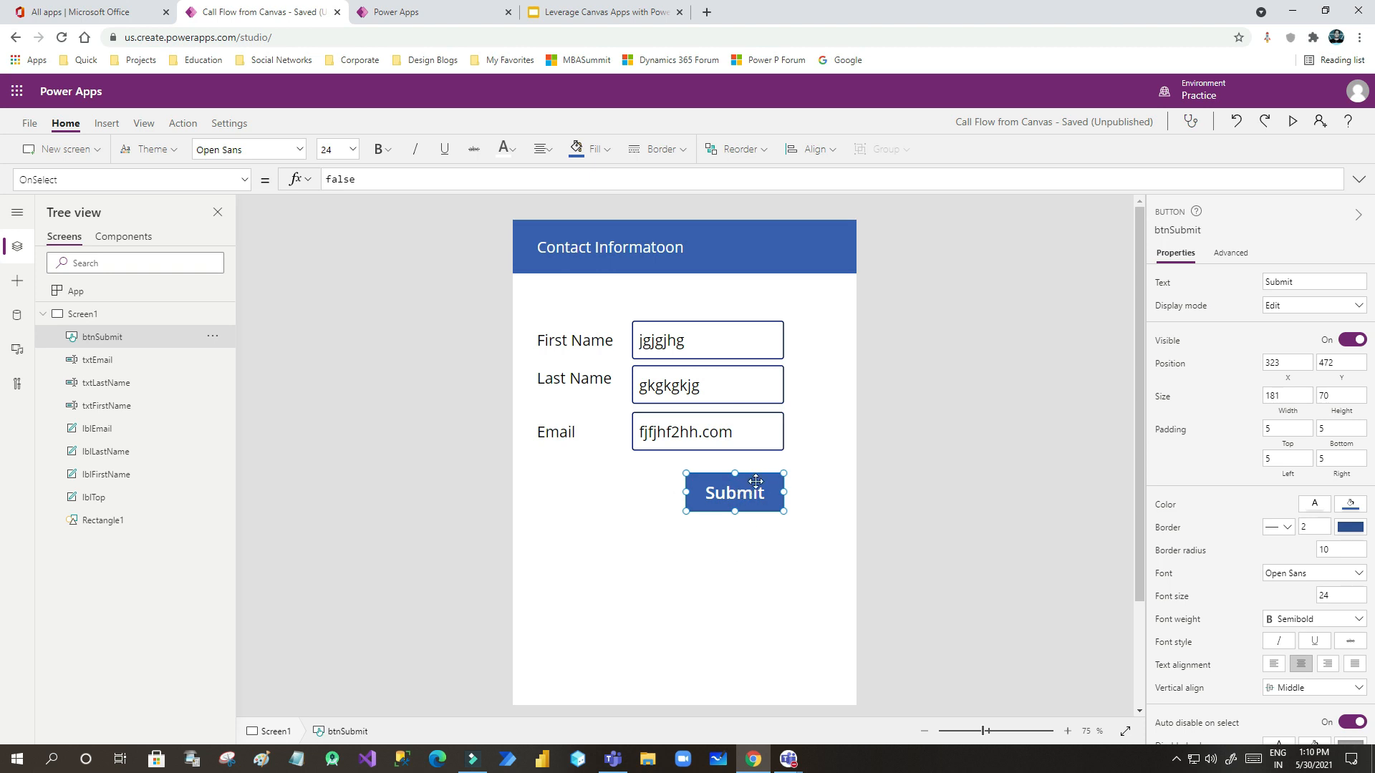
pyautogui.click(599, 342)
pyautogui.click(591, 382)
pyautogui.click(587, 423)
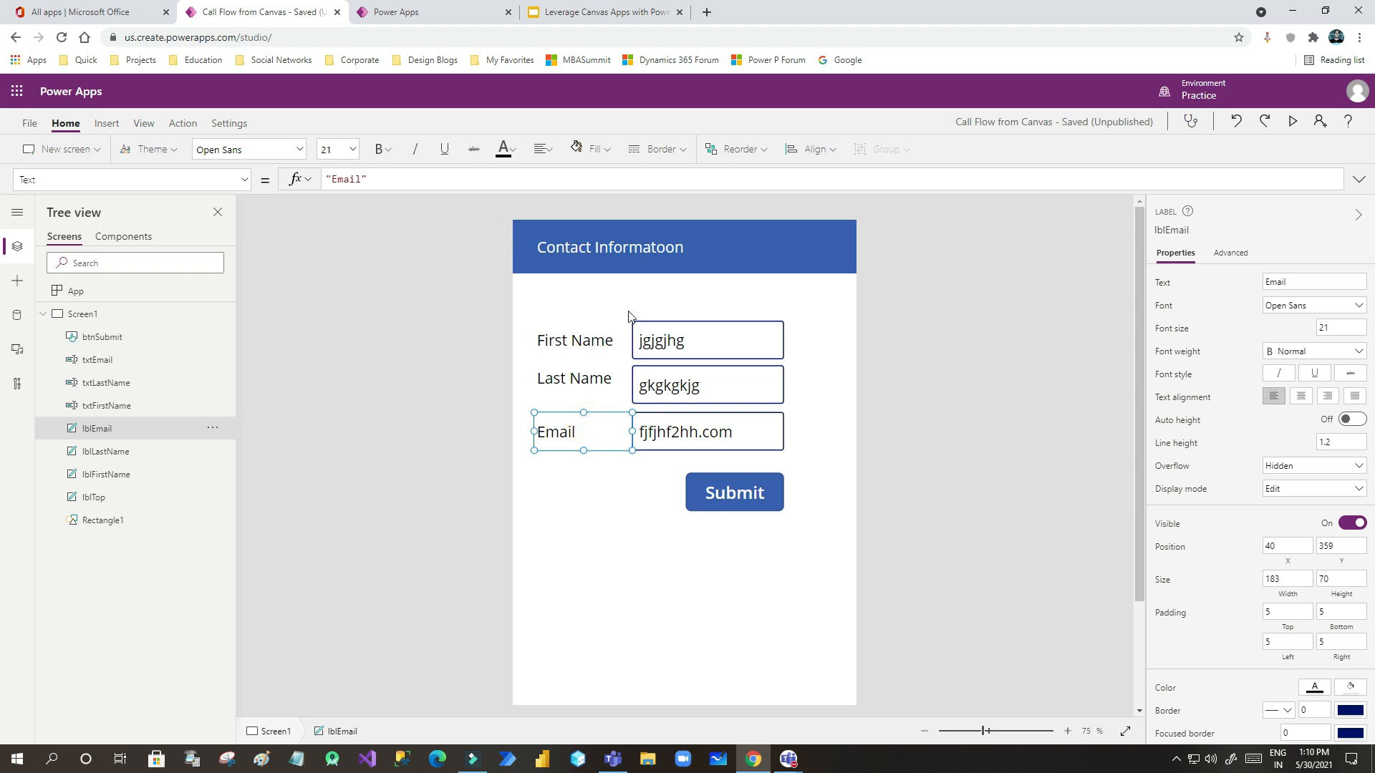
pyautogui.click(631, 520)
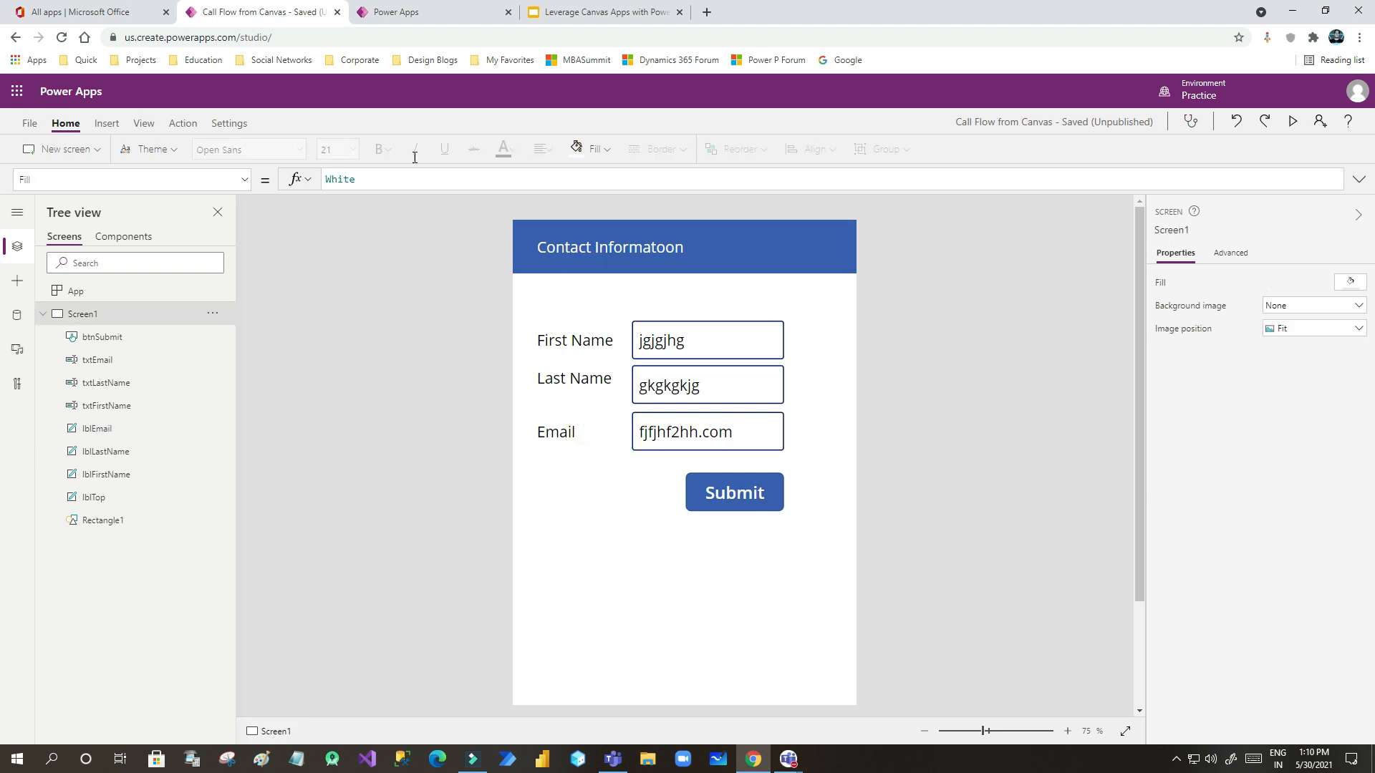
# - Create a new automated cloud flow from the flows page, skipping the trigger choice
pyautogui.click(413, 14)
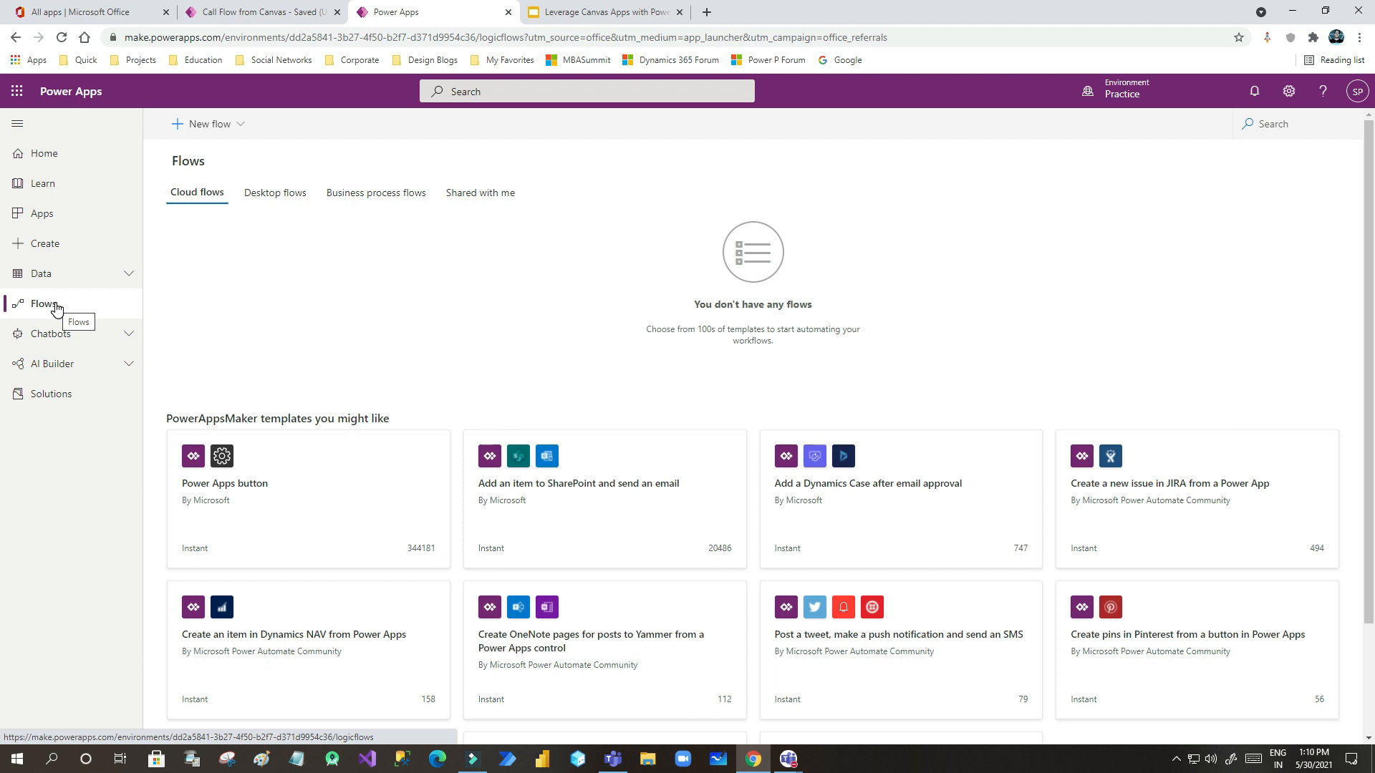
pyautogui.click(218, 125)
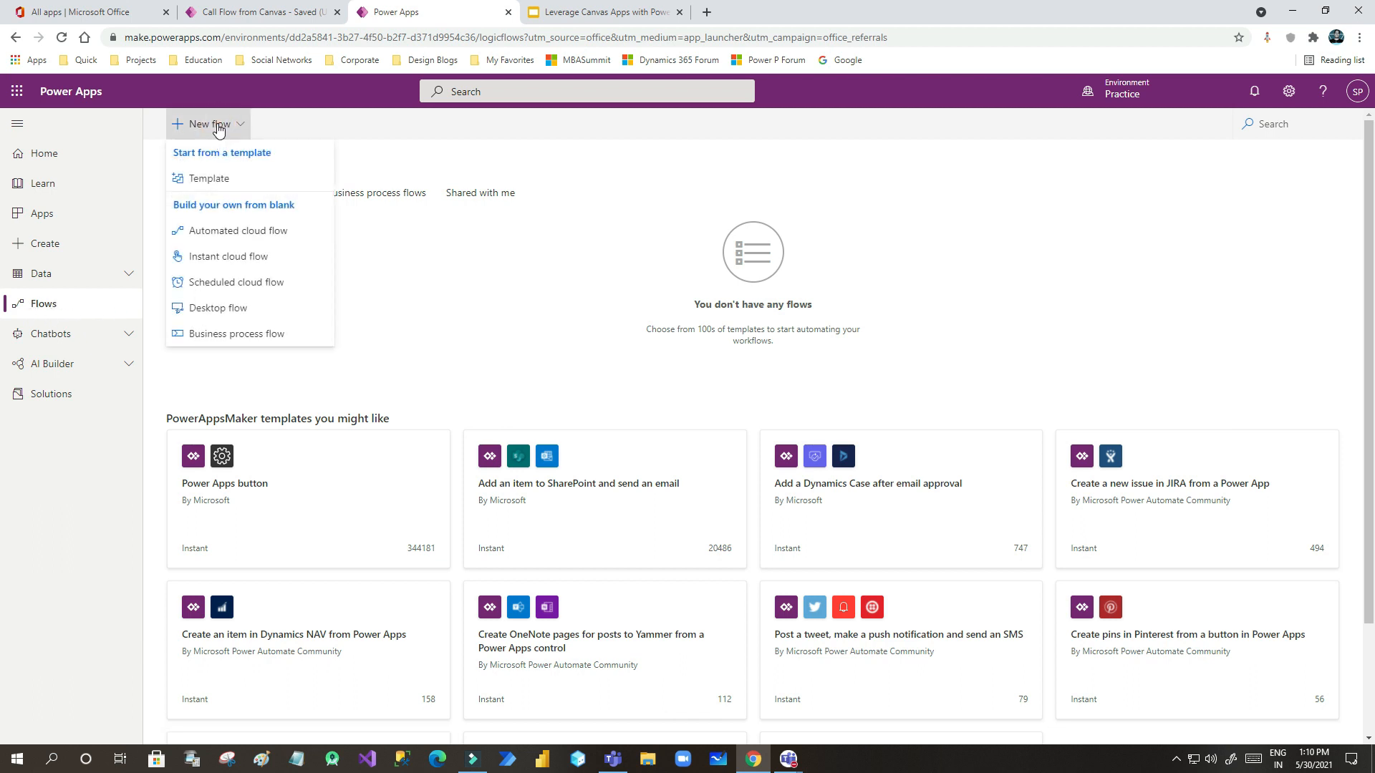
pyautogui.click(239, 231)
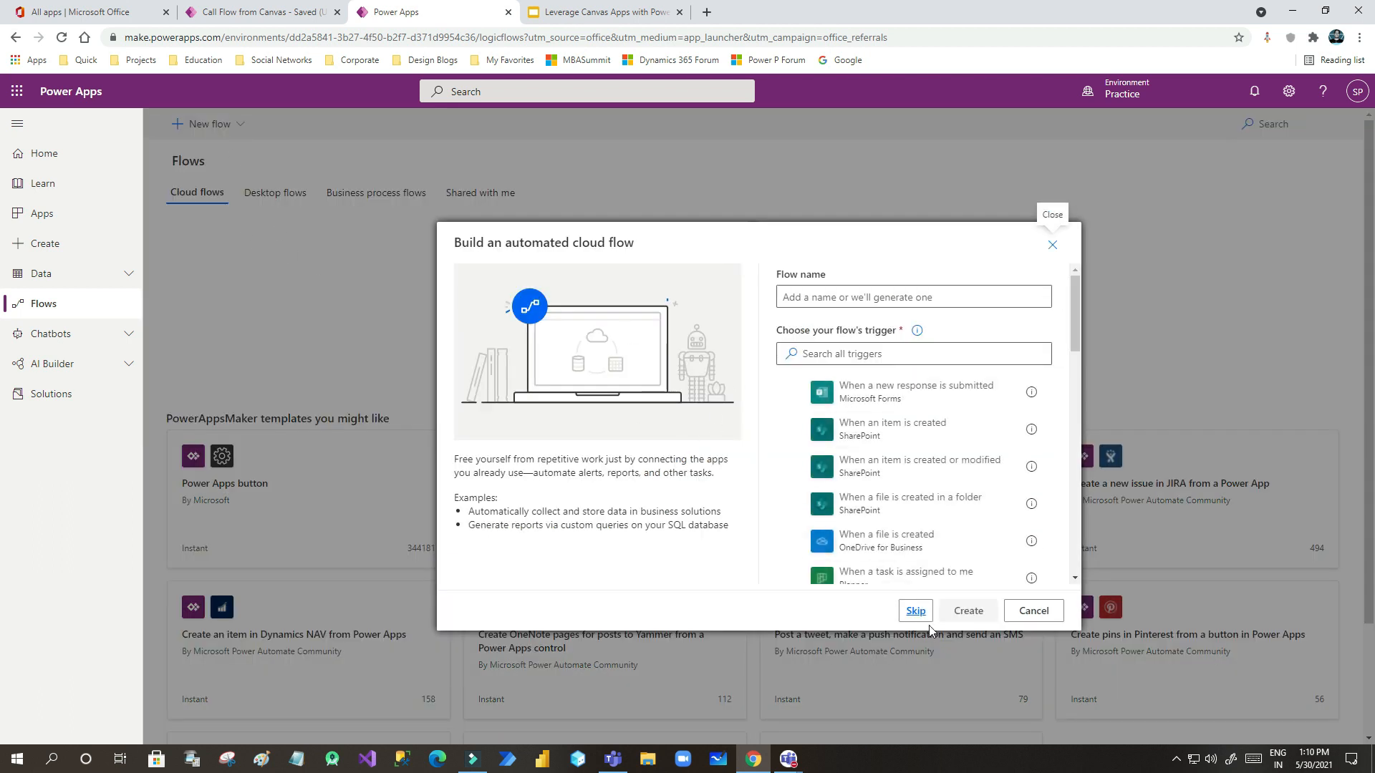
pyautogui.click(916, 613)
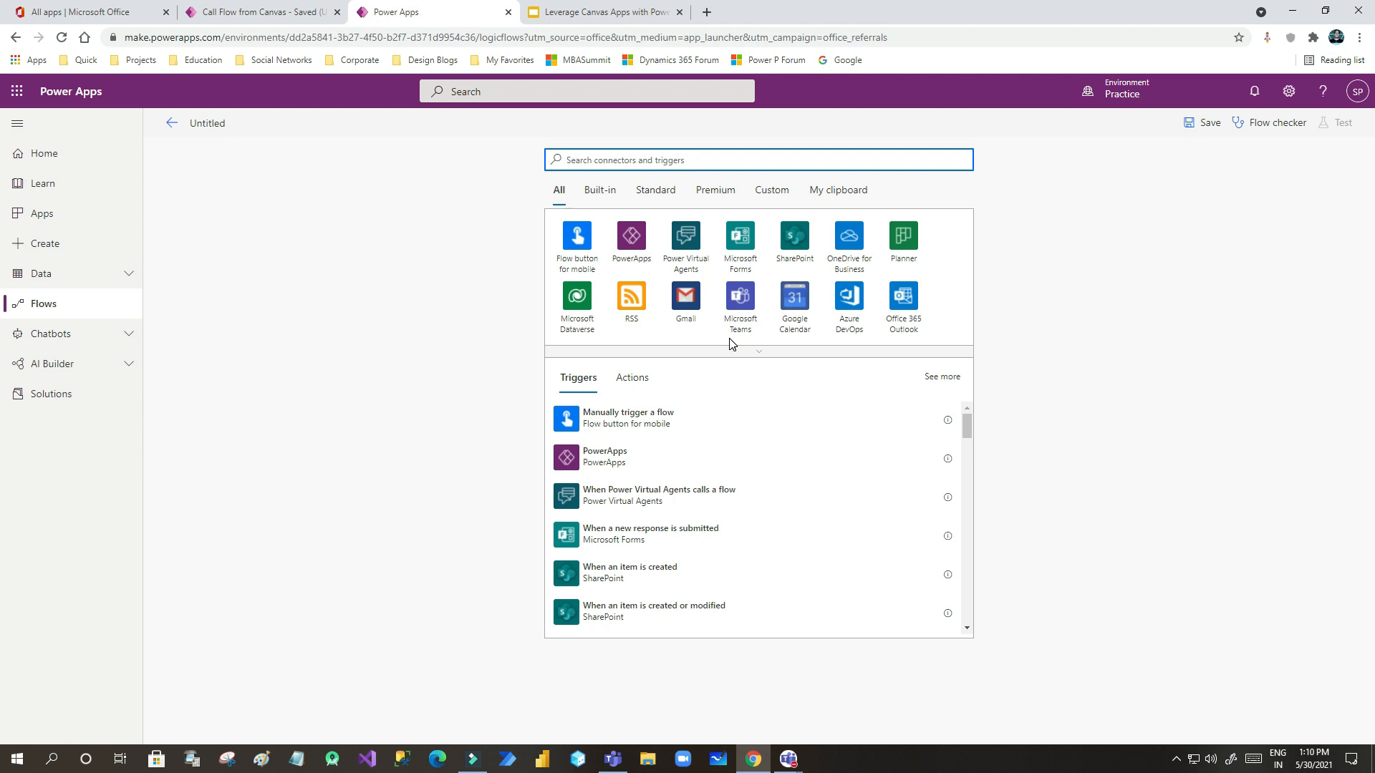
# - Name the untitled flow 'Create Lead from Canvas App'
pyautogui.click(207, 123)
pyautogui.doubleClick(207, 123)
pyautogui.write('Create Lead from Canvas App')
pyautogui.click(625, 159)
# - Search connectors for 'powerapp' and show the PowerApps connector's triggers
pyautogui.click(242, 15)
pyautogui.click(433, 20)
pyautogui.write('powerapp')
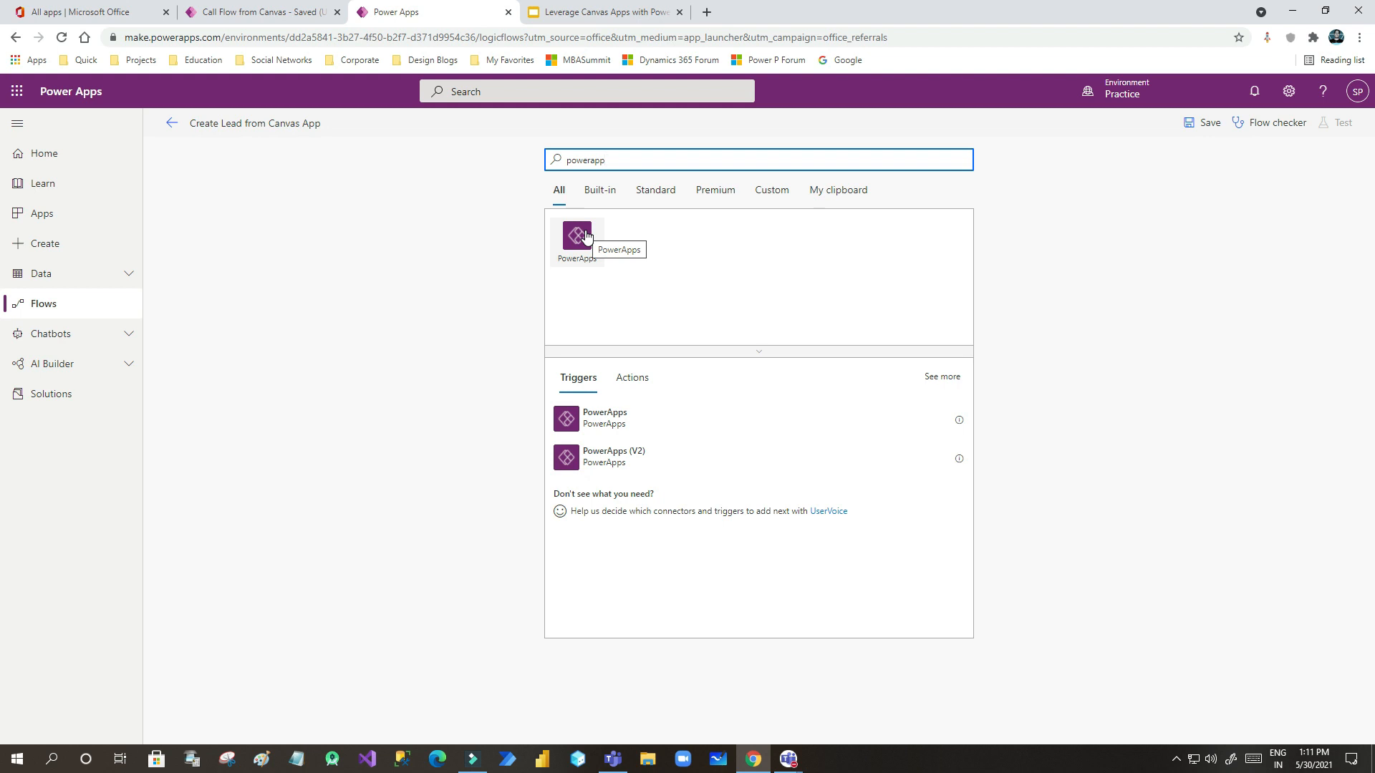
pyautogui.click(293, 12)
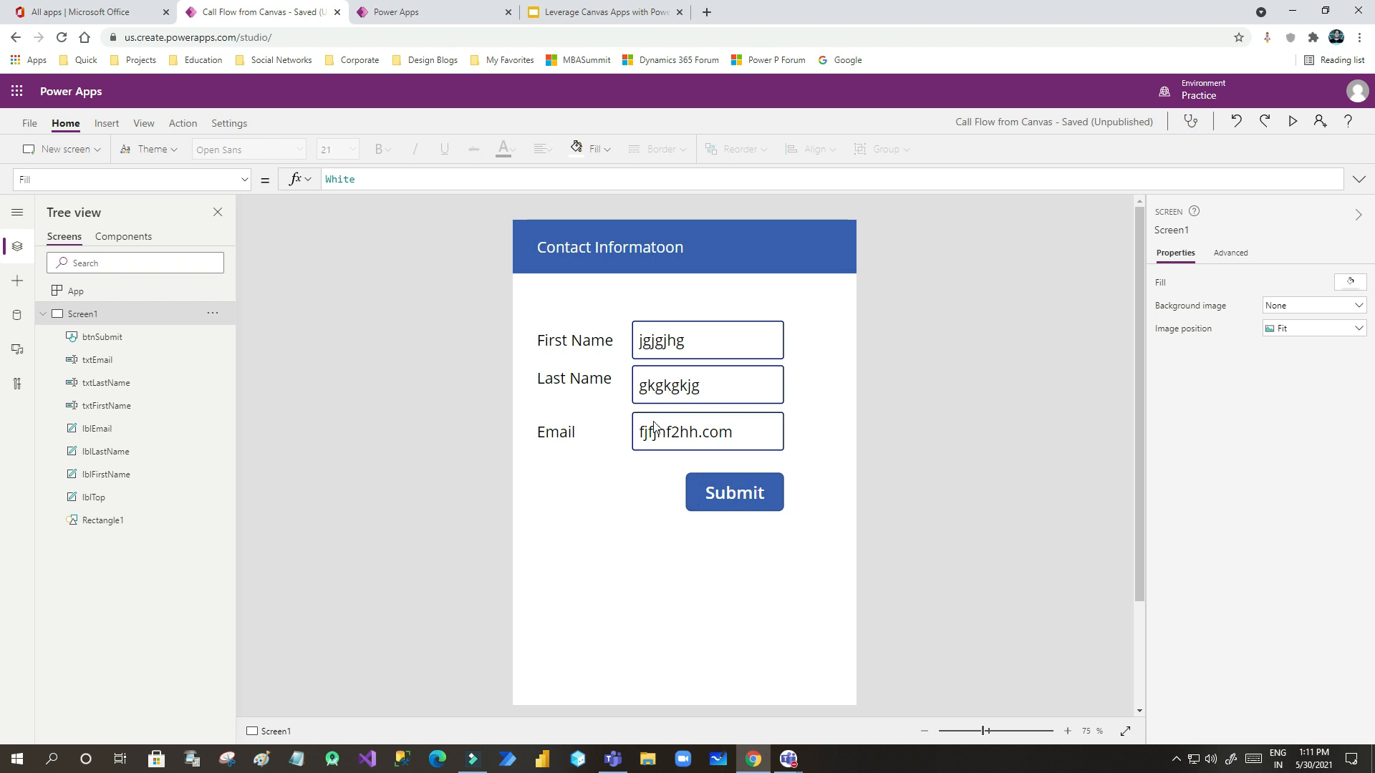
pyautogui.click(430, 13)
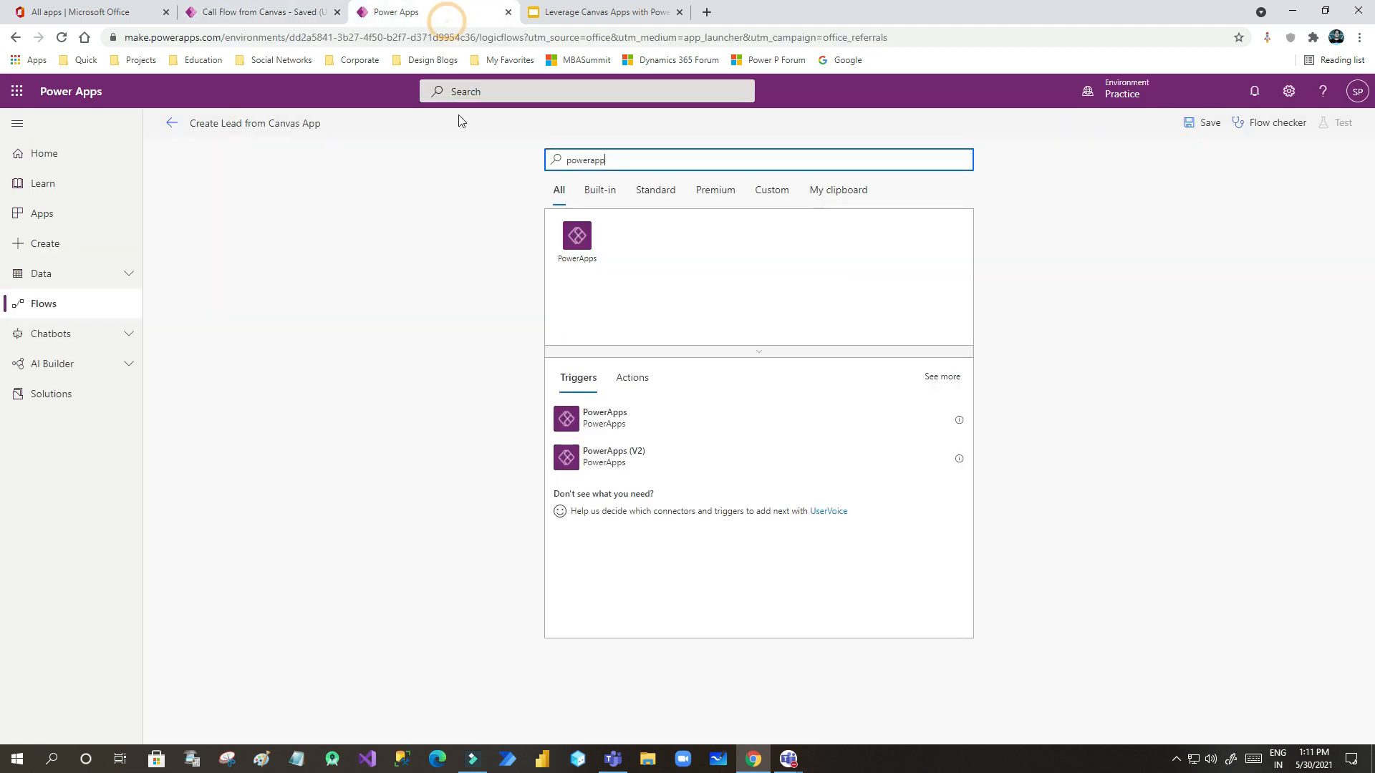
pyautogui.click(578, 241)
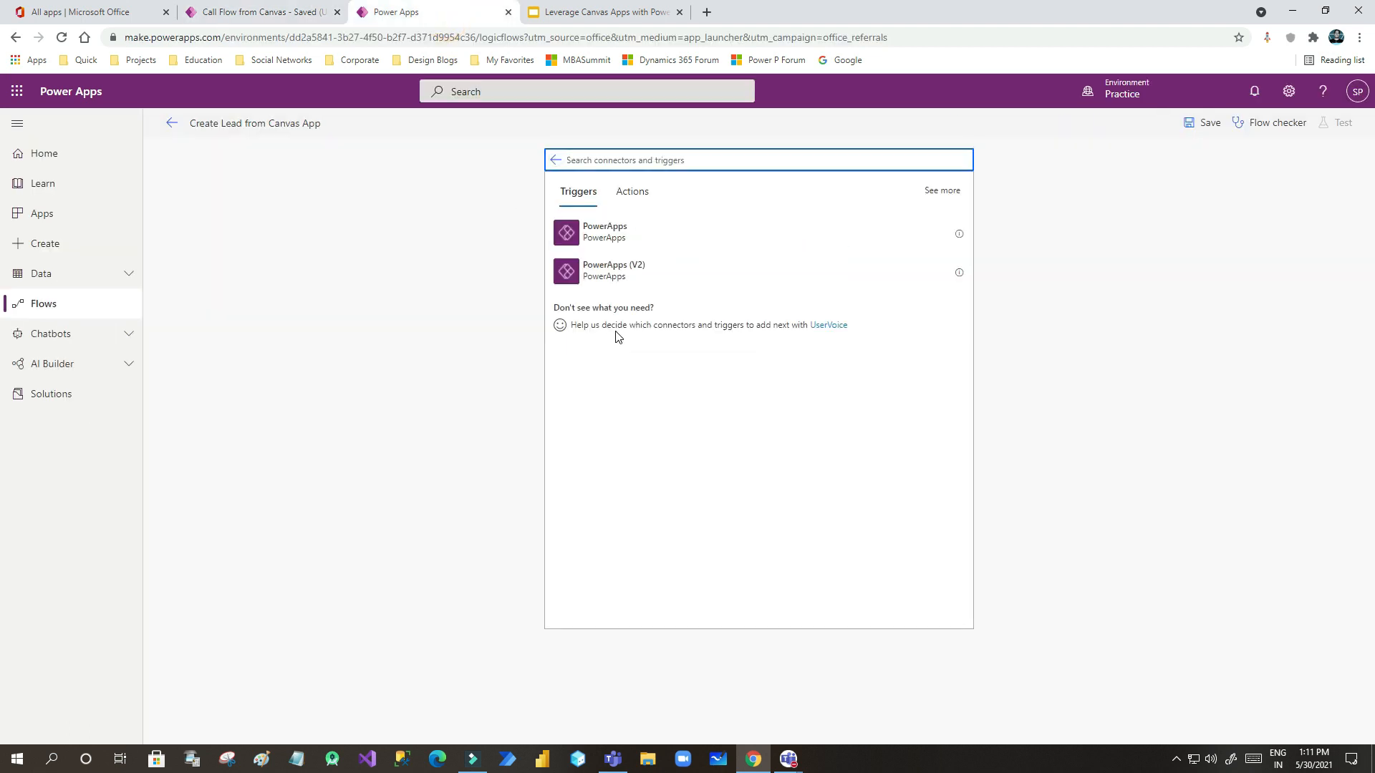
# - Use the PowerApps trigger, then add a Microsoft Dataverse 'Add a new row' step
pyautogui.click(630, 229)
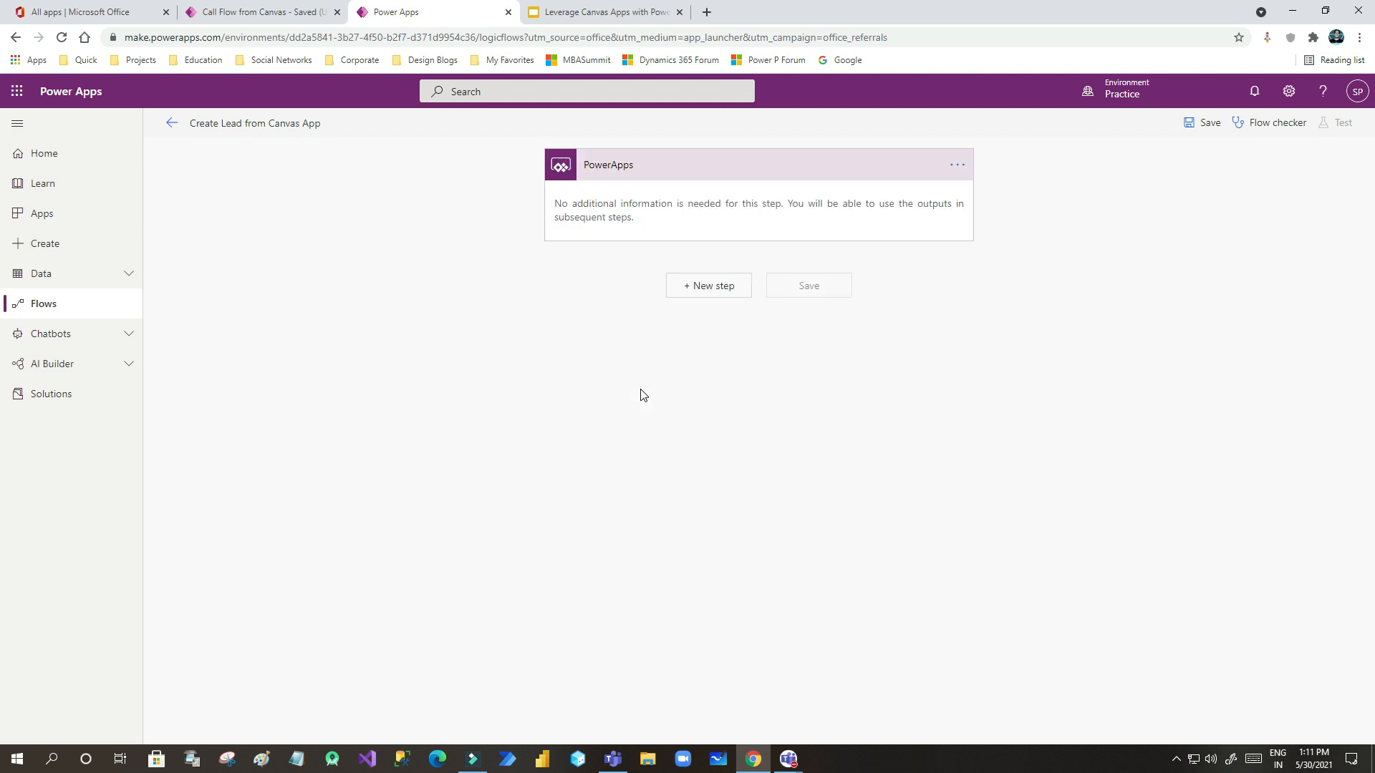
pyautogui.click(717, 287)
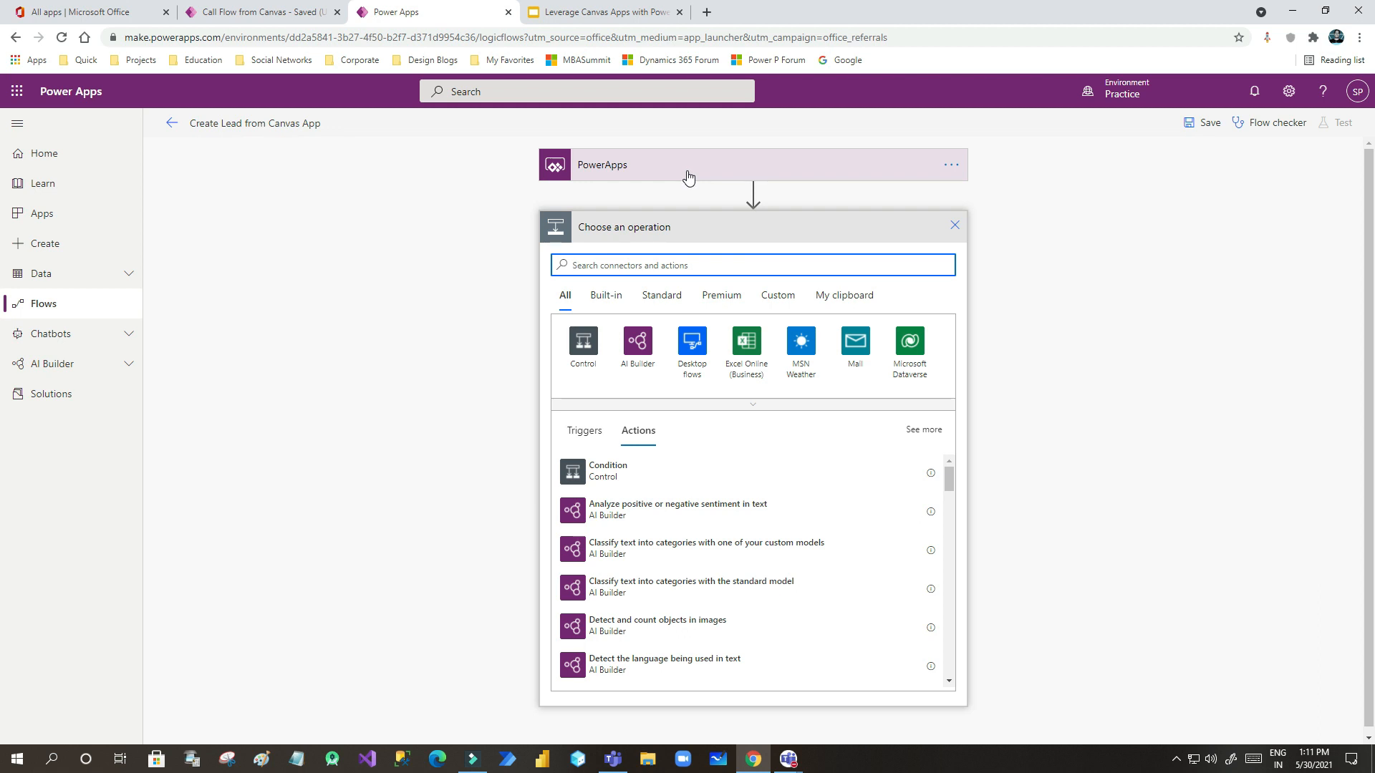
pyautogui.click(632, 265)
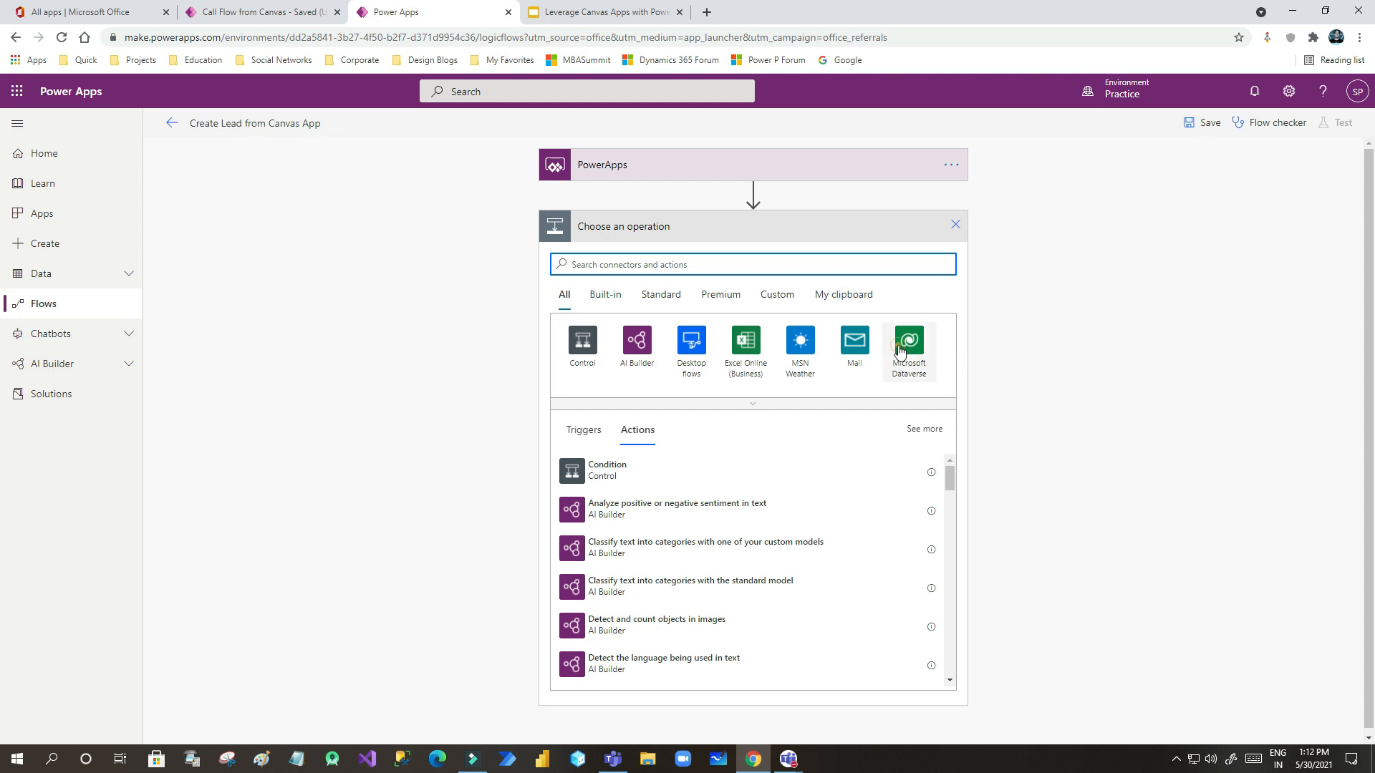
pyautogui.click(894, 343)
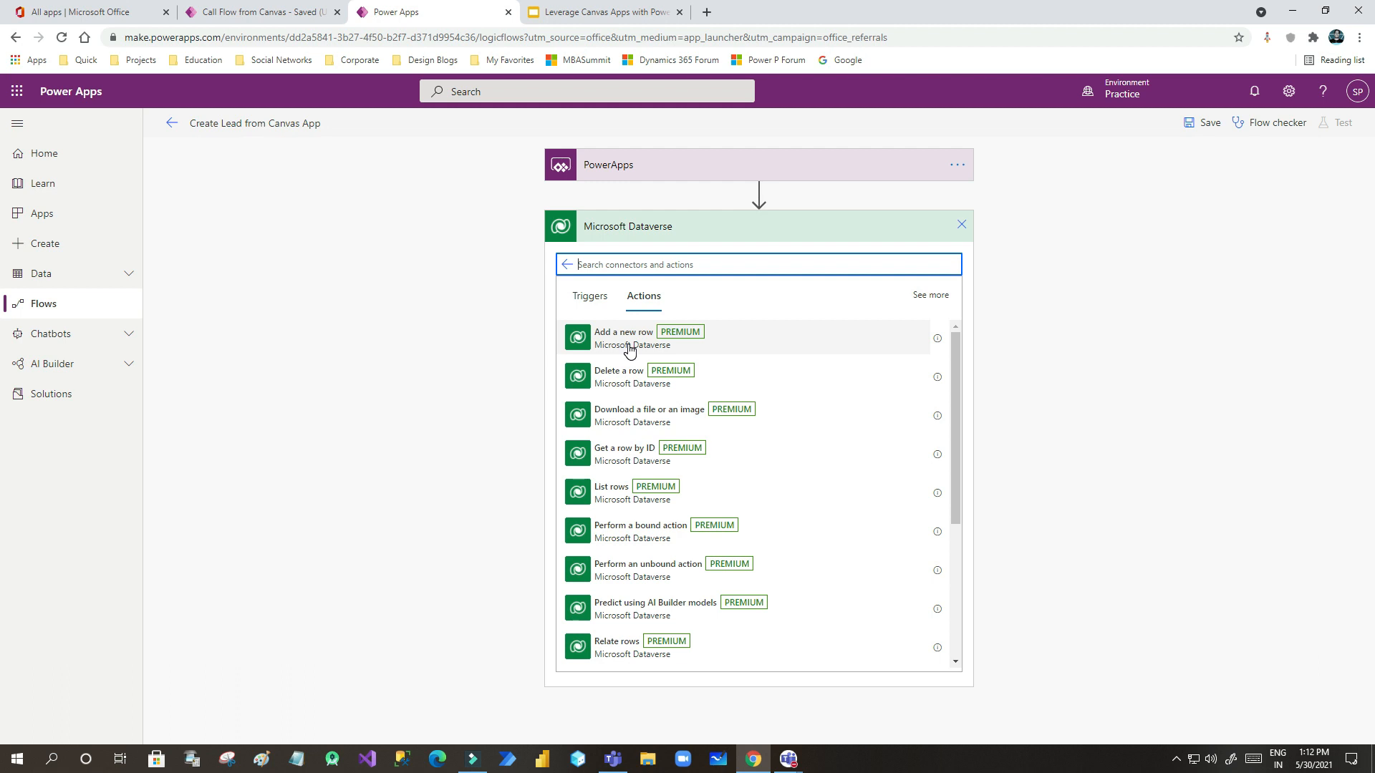
pyautogui.click(667, 348)
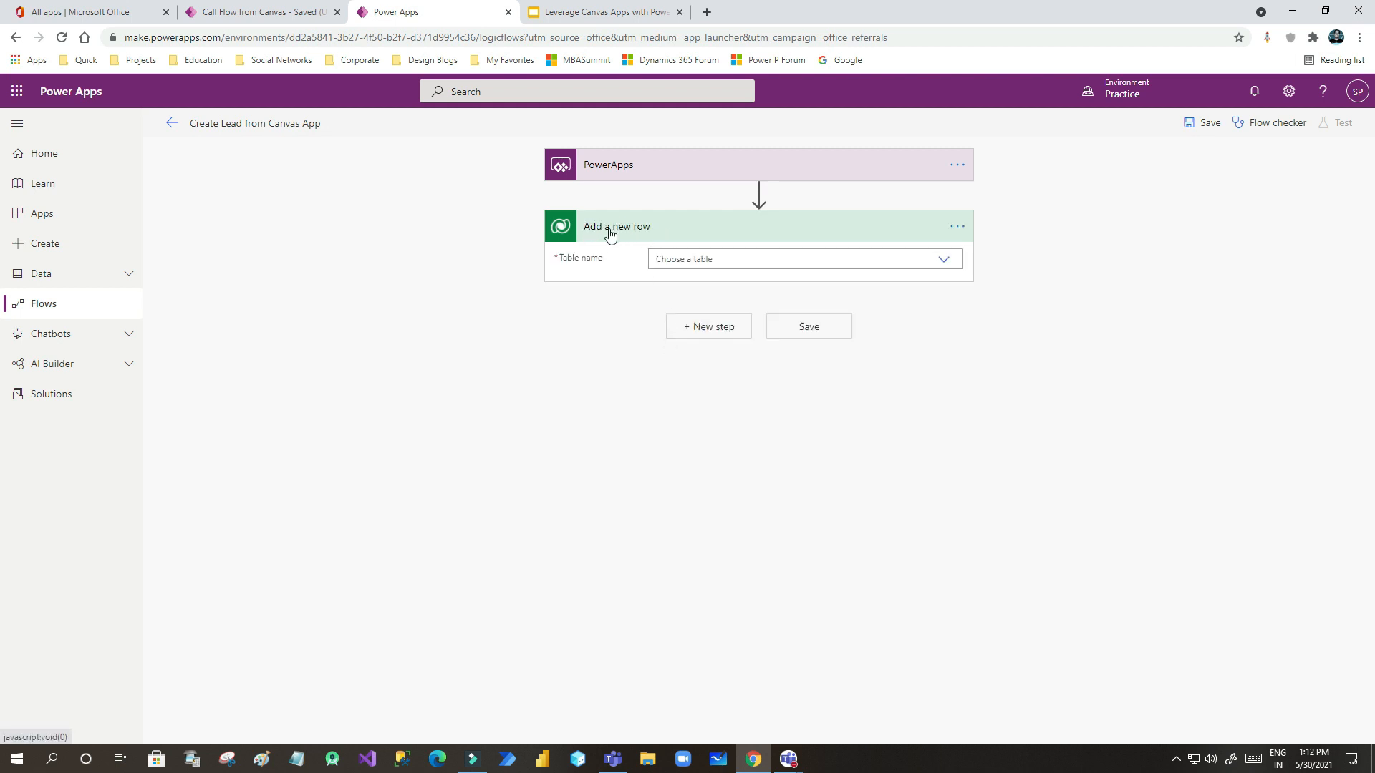
# - Rename the Add a new row step to 'create lead record'
pyautogui.click(957, 226)
pyautogui.click(1034, 251)
pyautogui.click(676, 227)
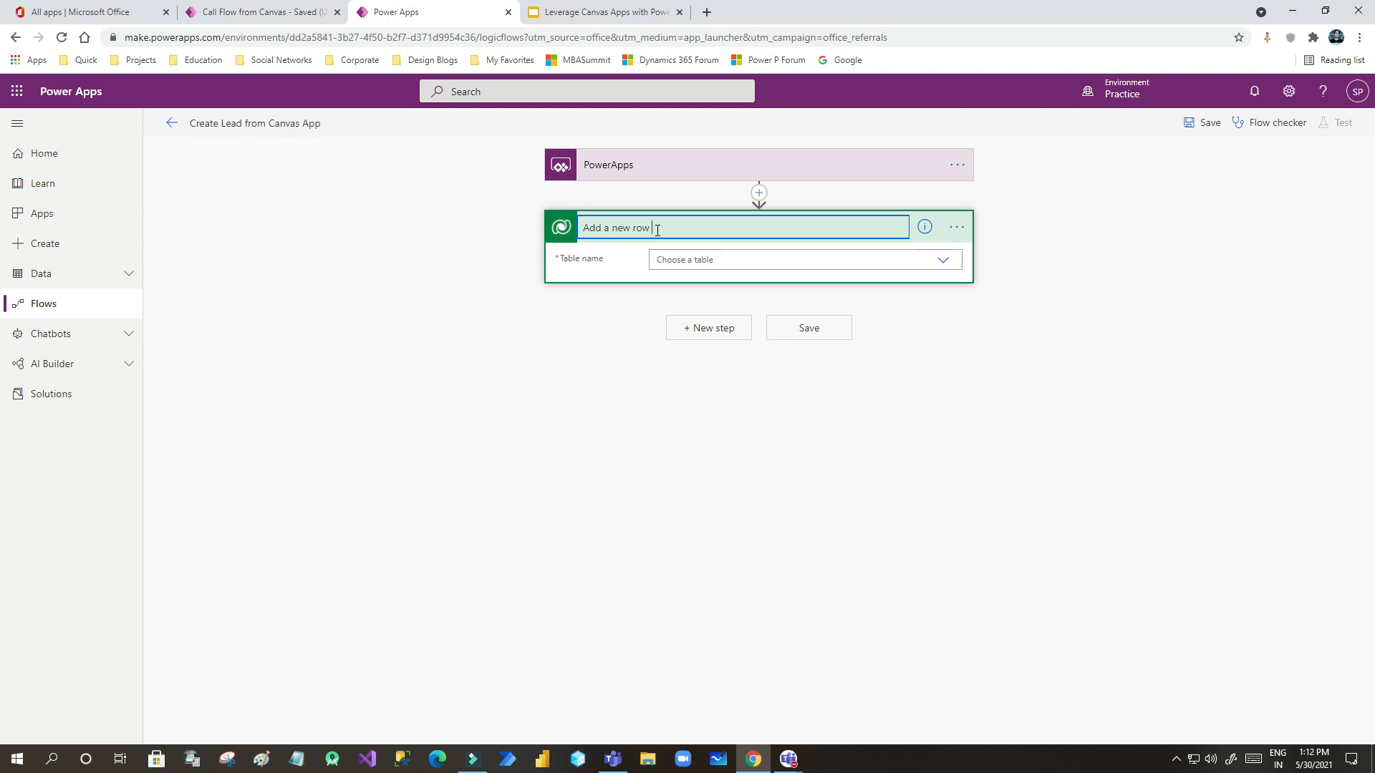
pyautogui.write('for lead')
pyautogui.moveTo(689, 229); pyautogui.dragTo(581, 228)
pyautogui.write('create lead record')
# - Confirm the step name and set its table name to Leads
pyautogui.click(846, 396)
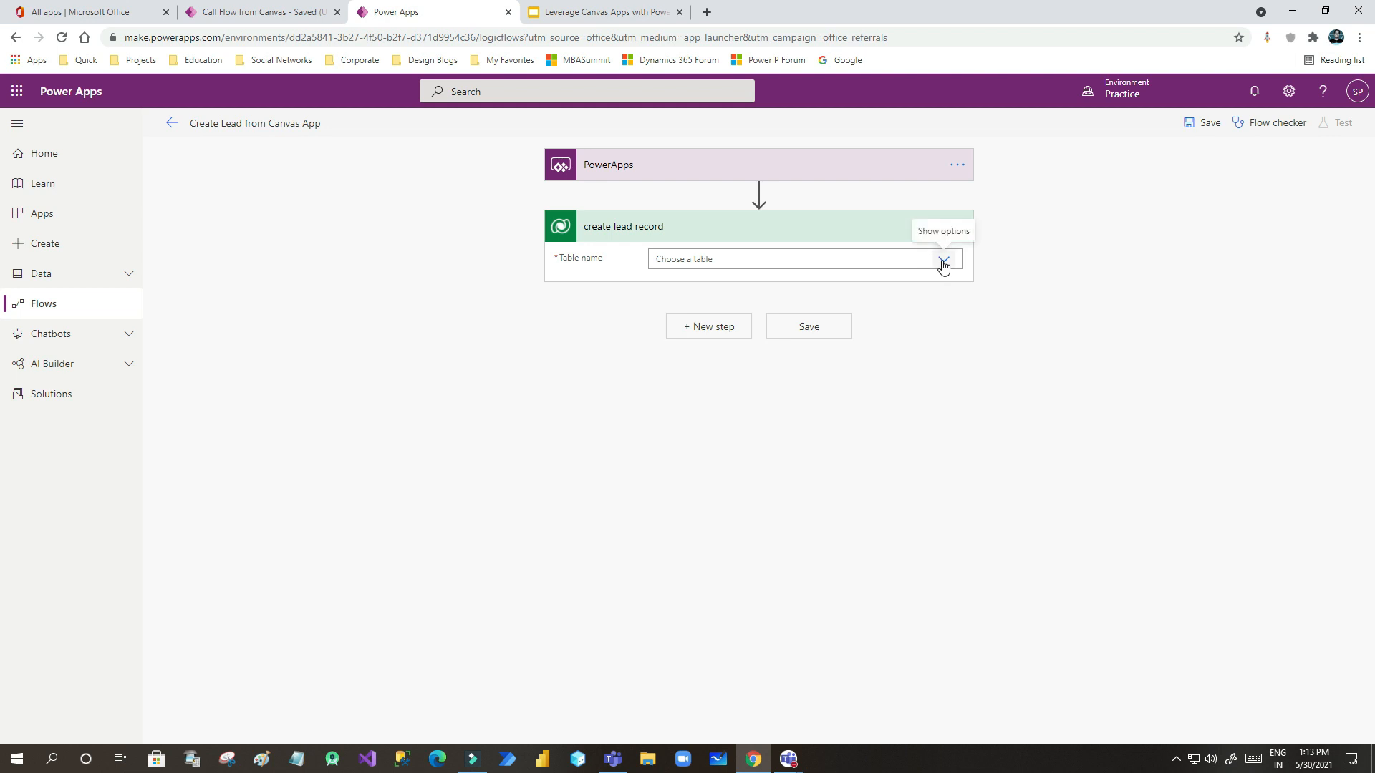
pyautogui.click(779, 255)
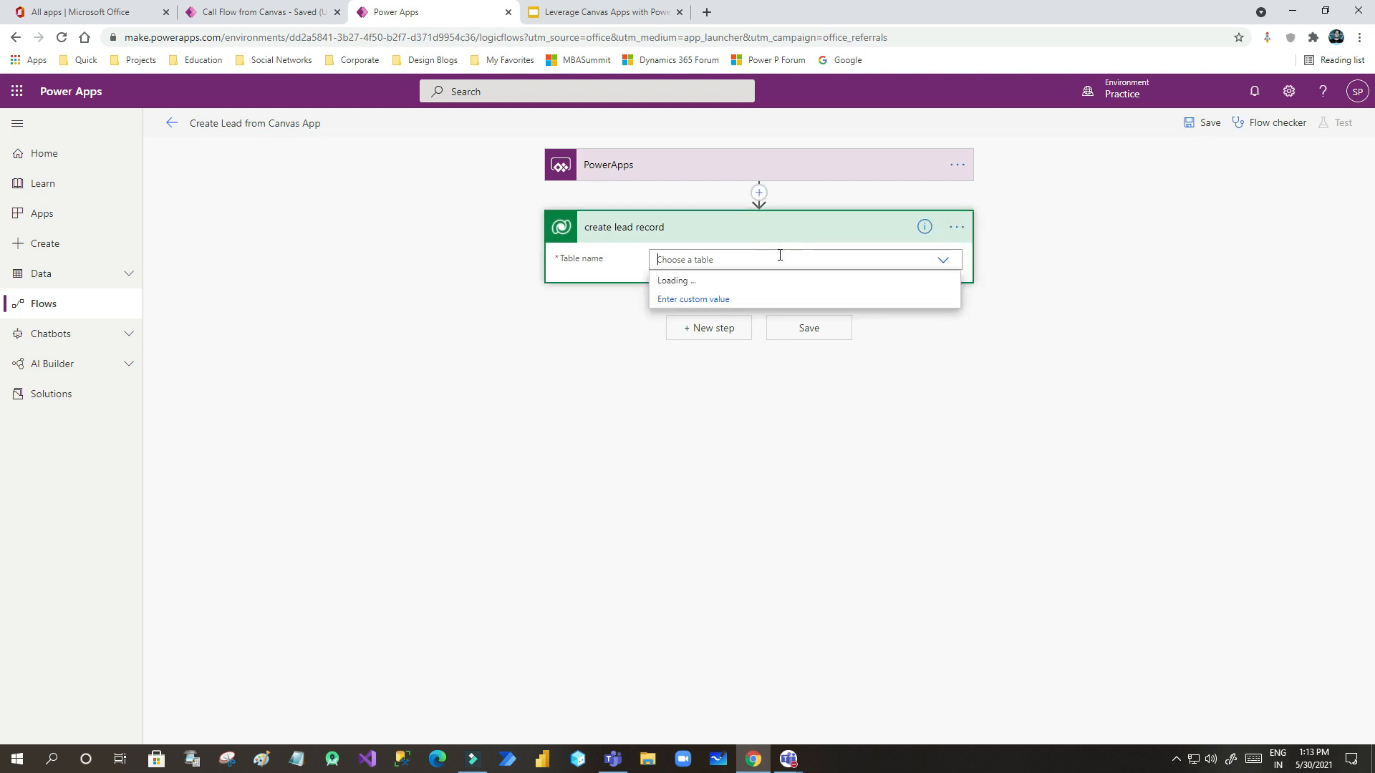
pyautogui.write('lead')
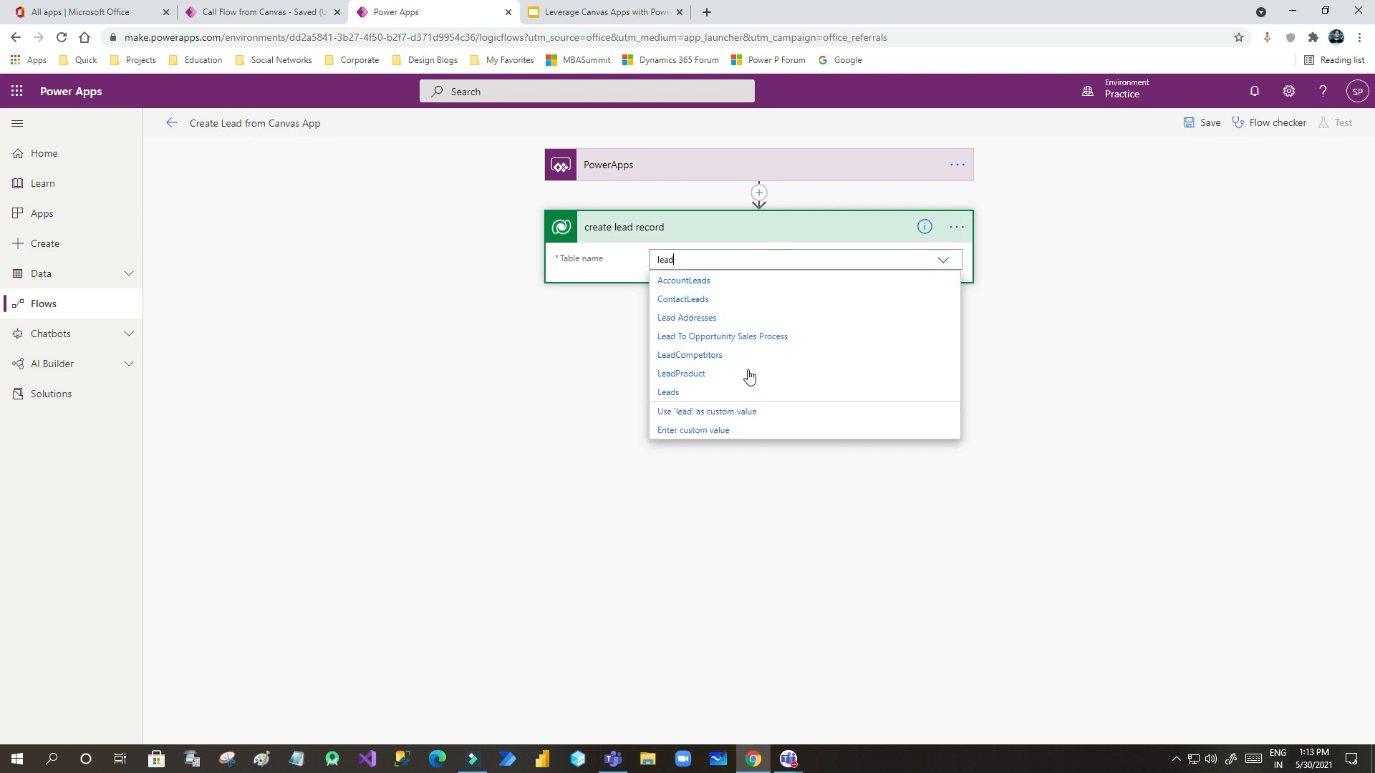
pyautogui.click(686, 392)
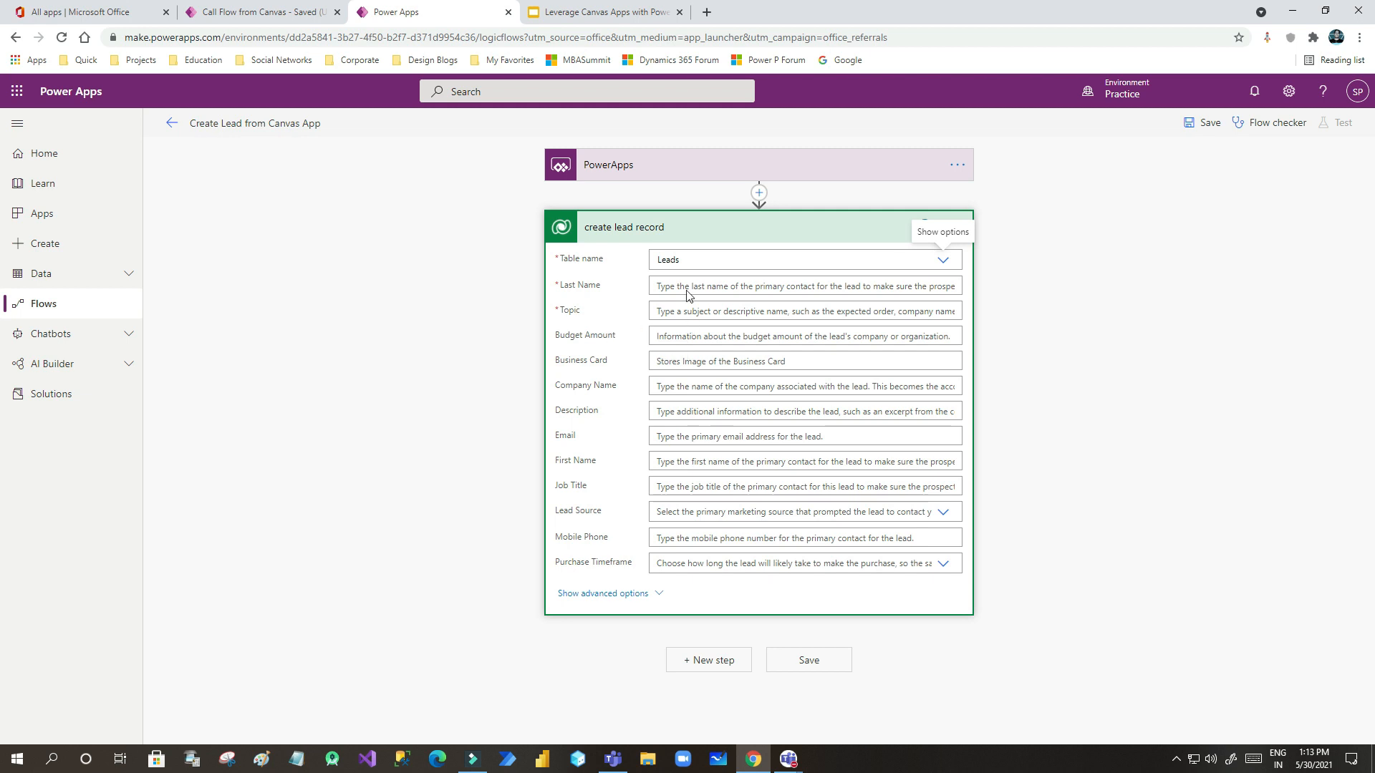
# - Compare against the canvas app's form fields, then open dynamic content for Last Name
pyautogui.click(251, 18)
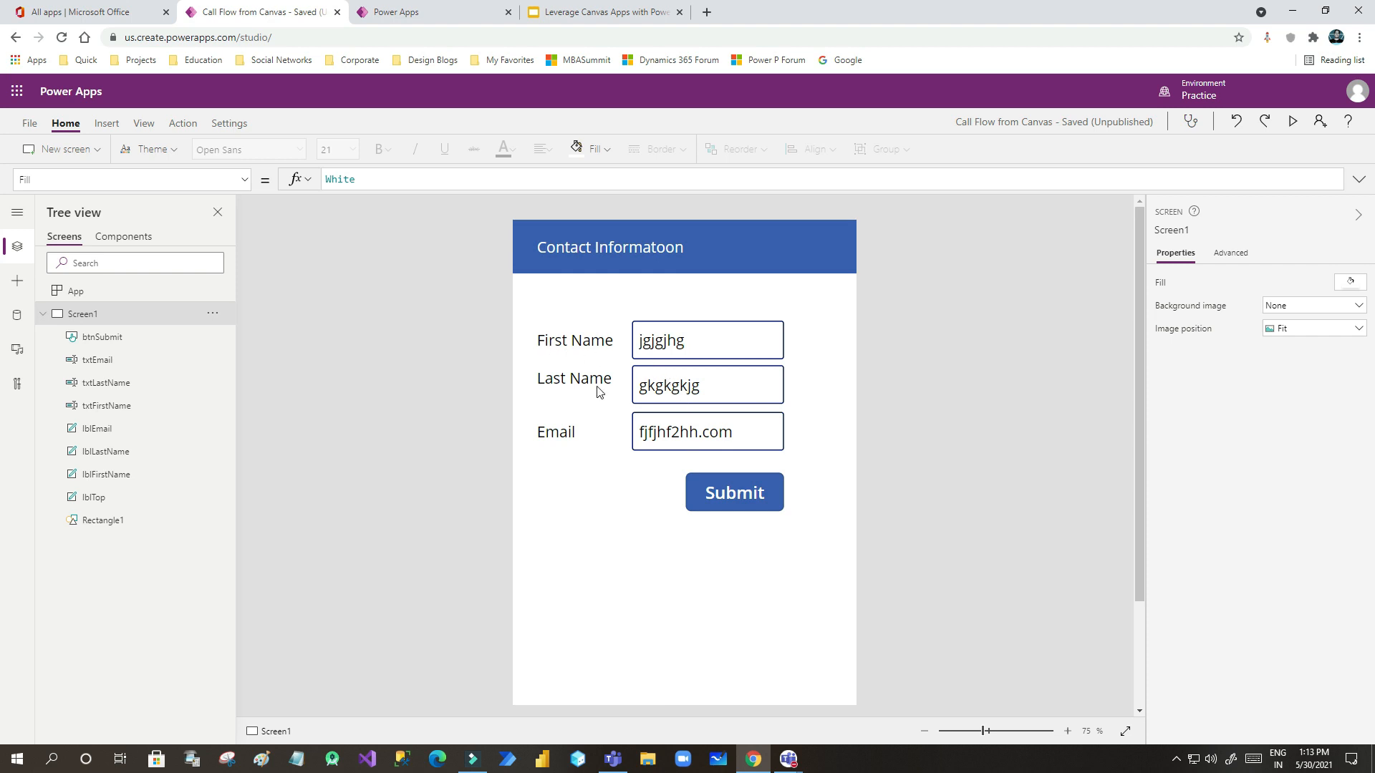
pyautogui.click(711, 562)
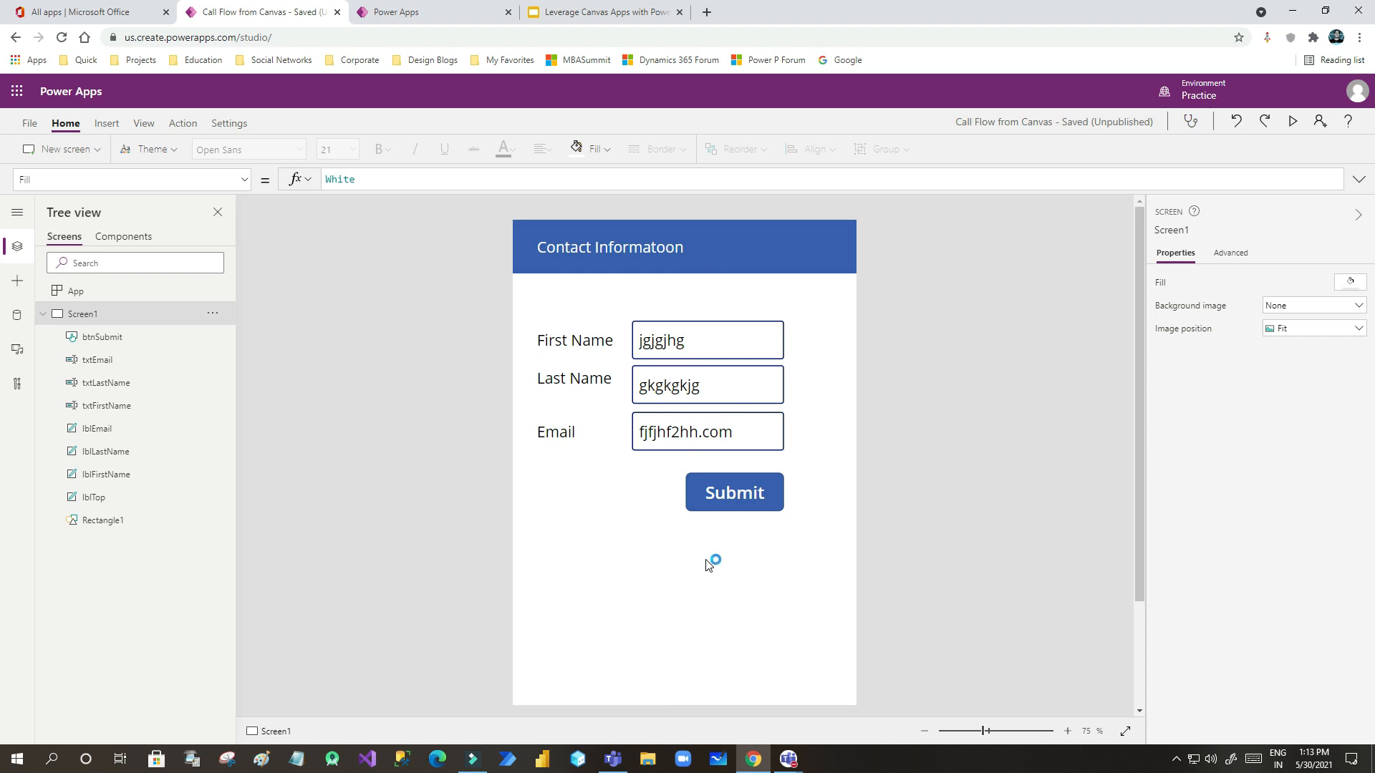
pyautogui.click(424, 16)
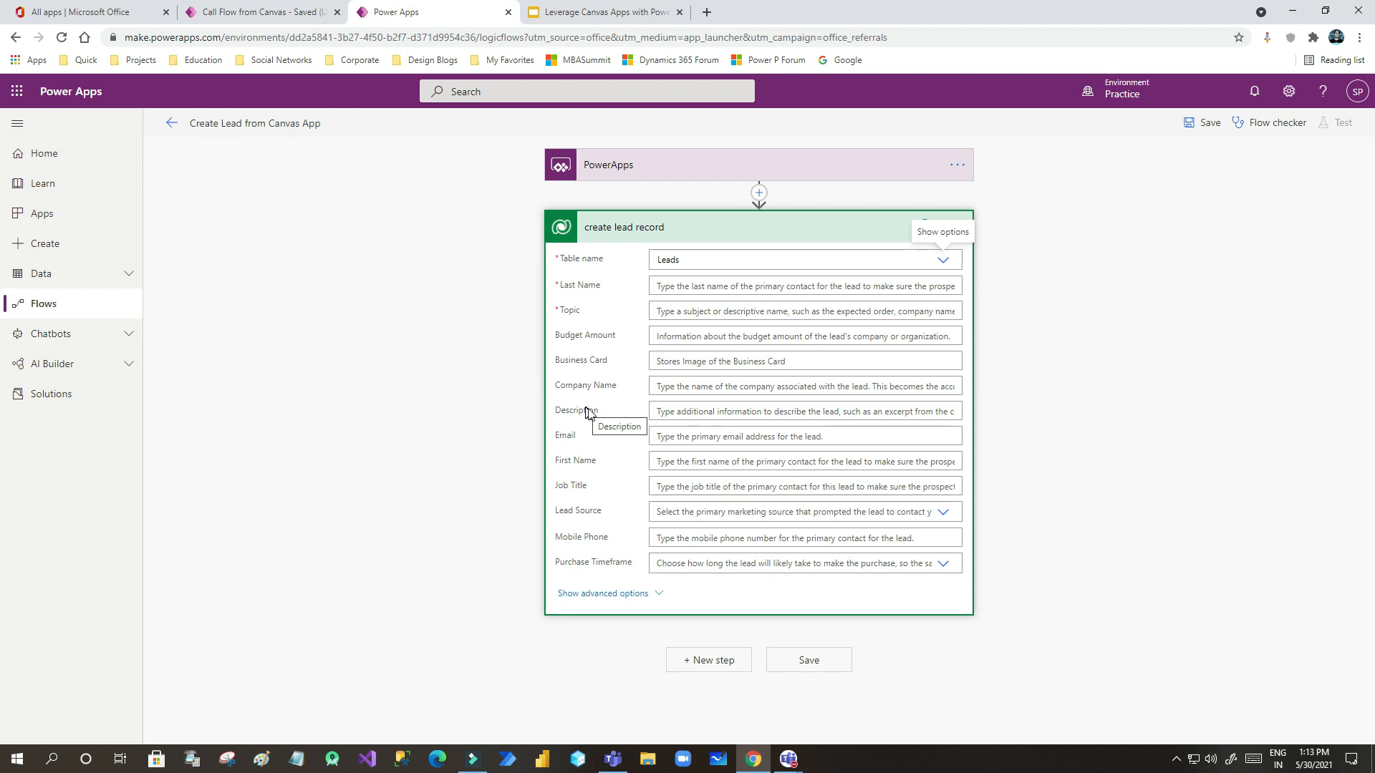
pyautogui.click(279, 12)
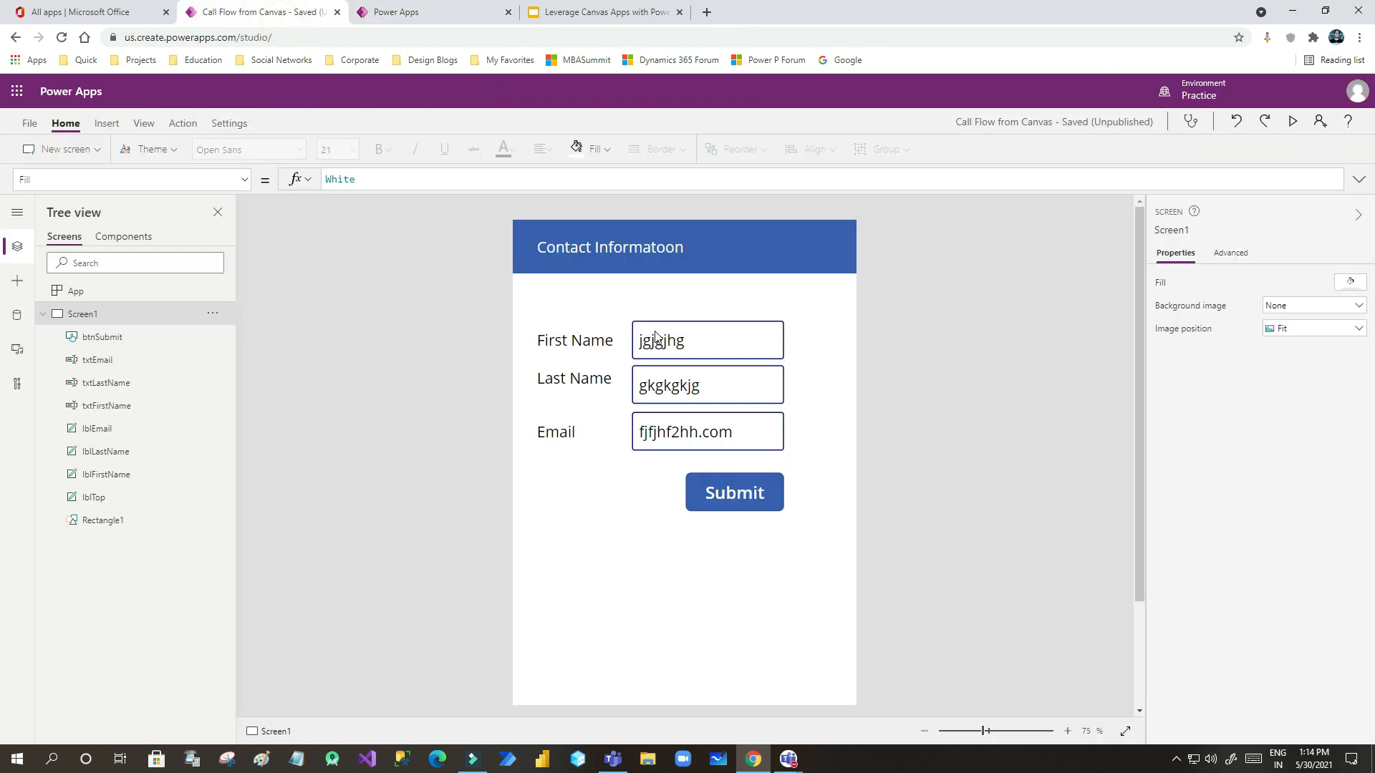
pyautogui.click(429, 13)
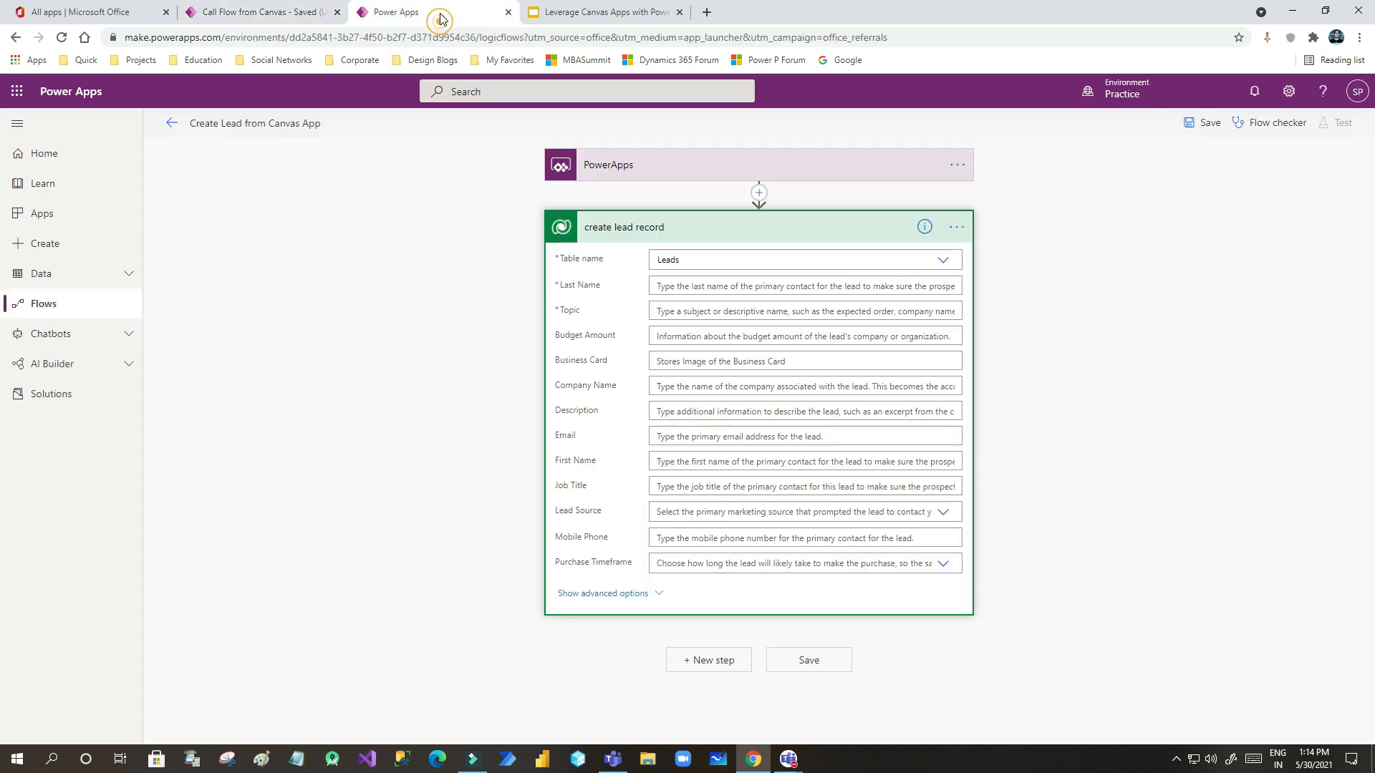
pyautogui.click(780, 286)
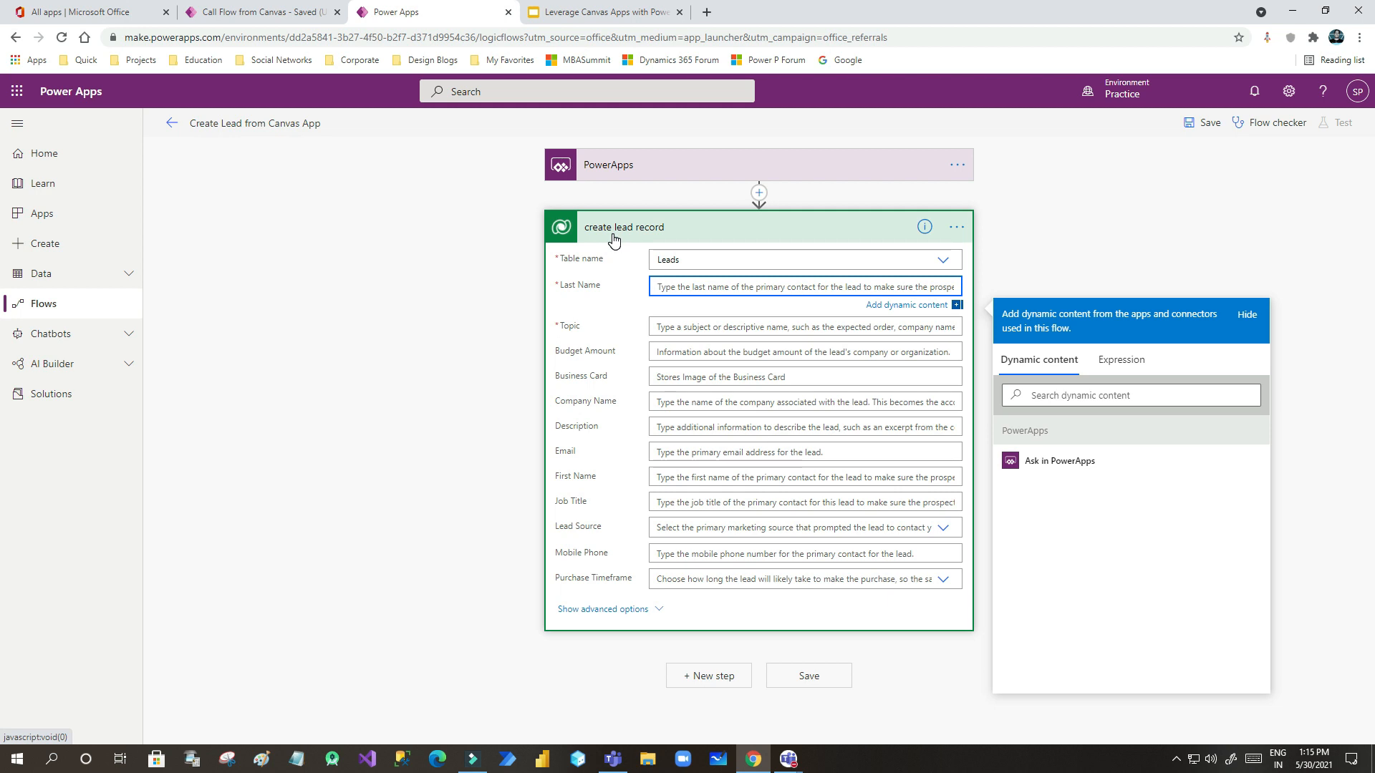
pyautogui.click(427, 282)
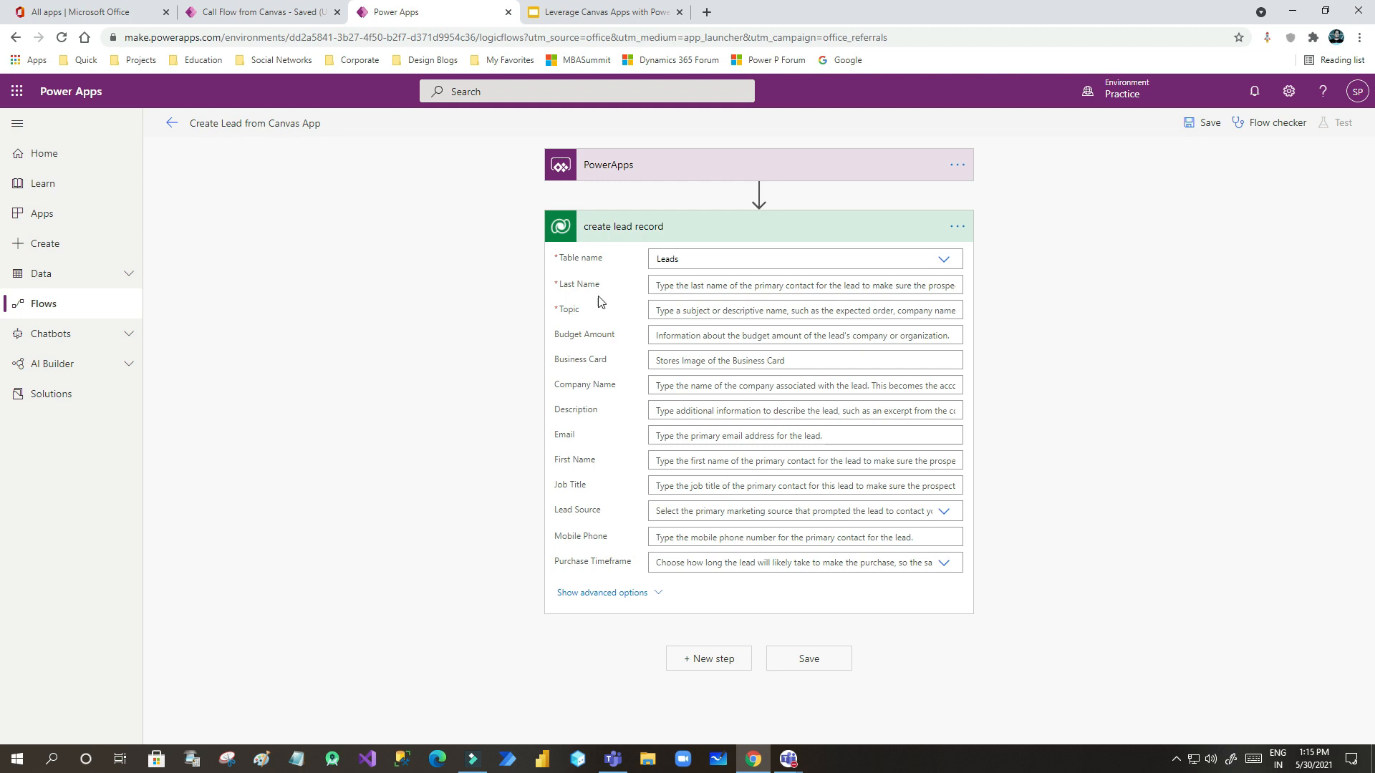
pyautogui.click(243, 12)
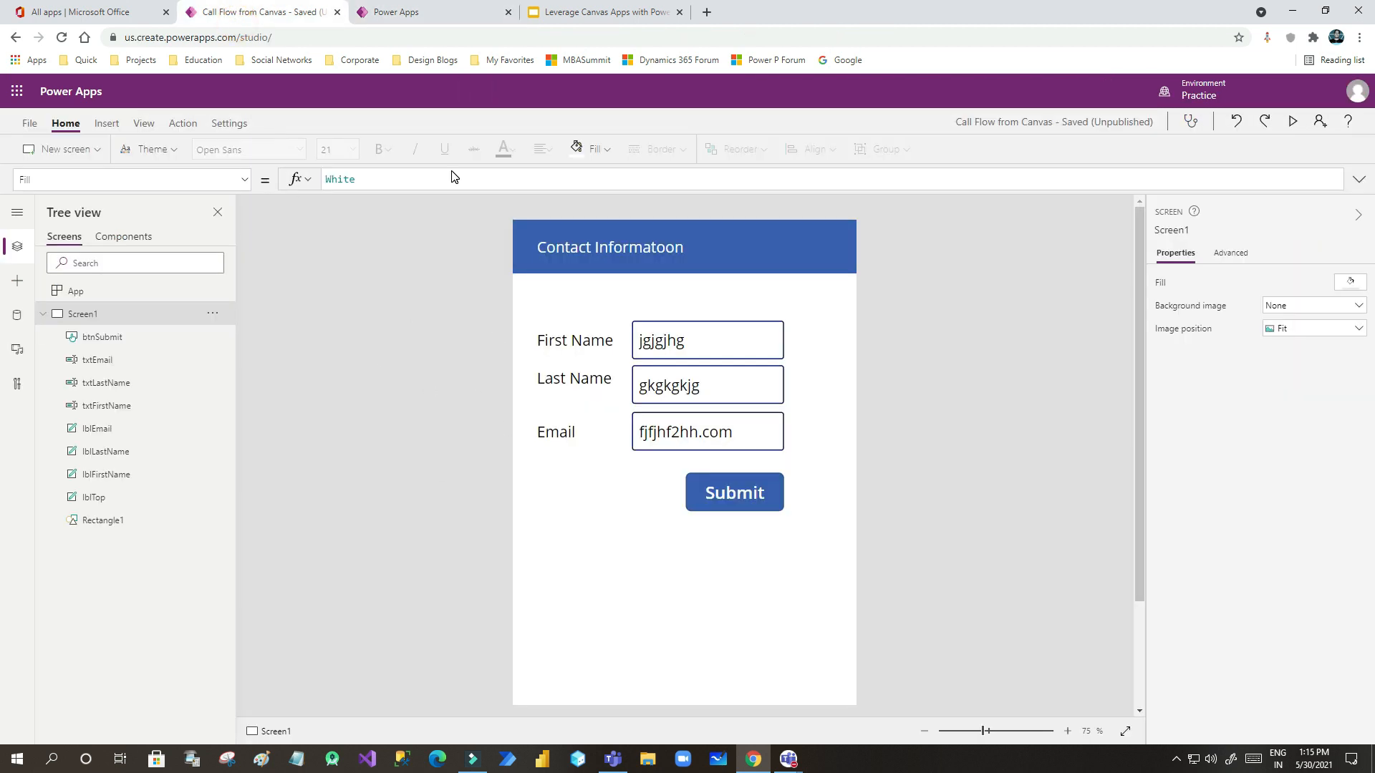
pyautogui.click(401, 12)
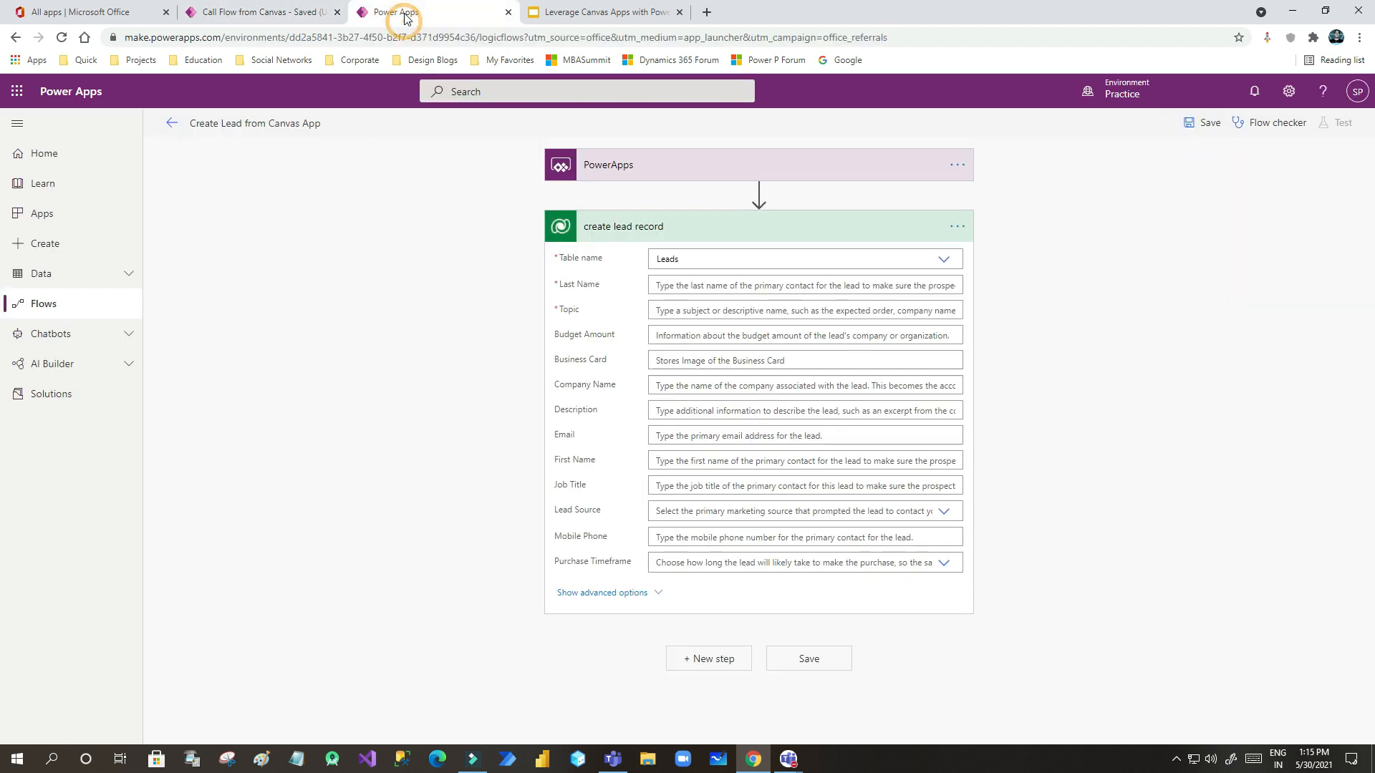
pyautogui.click(665, 287)
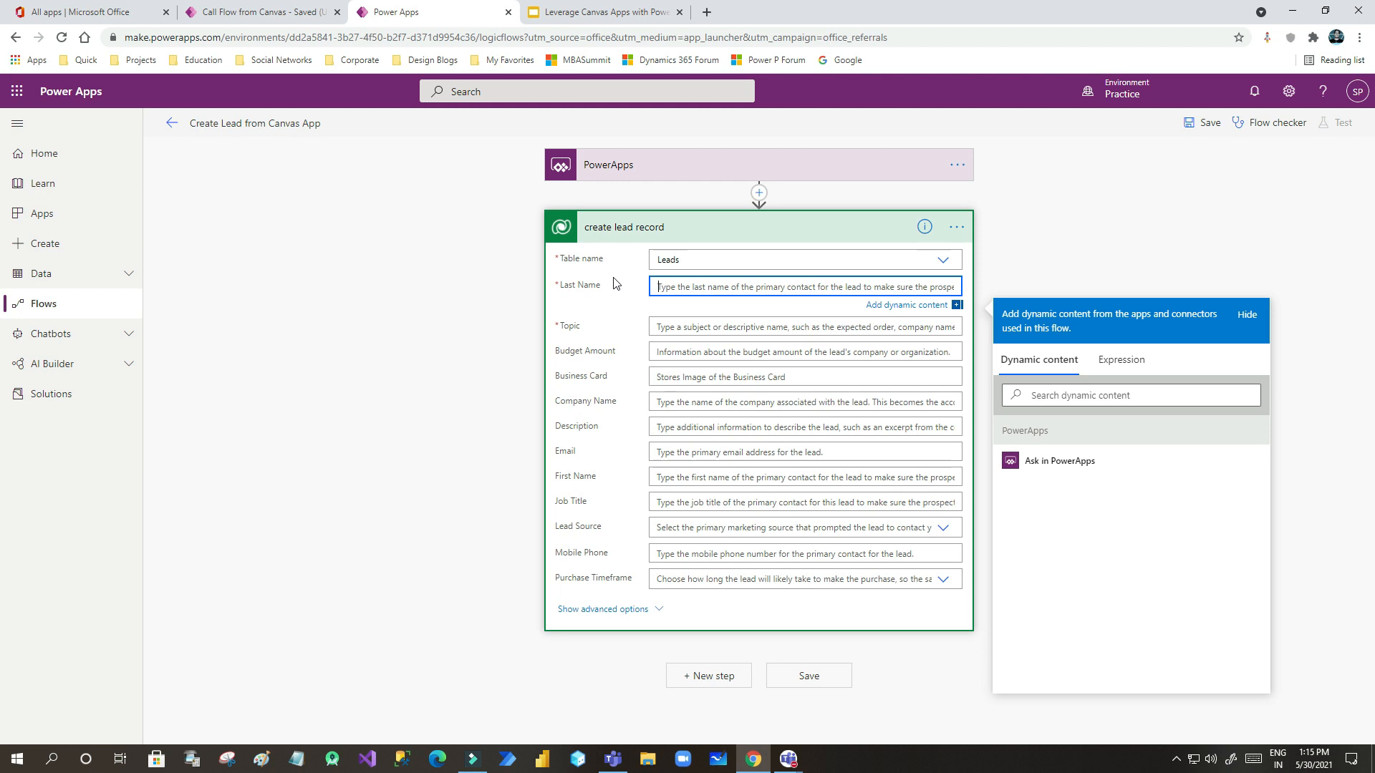
# - Map Last Name and Topic to 'Ask in PowerApps' dynamic values
pyautogui.click(1049, 461)
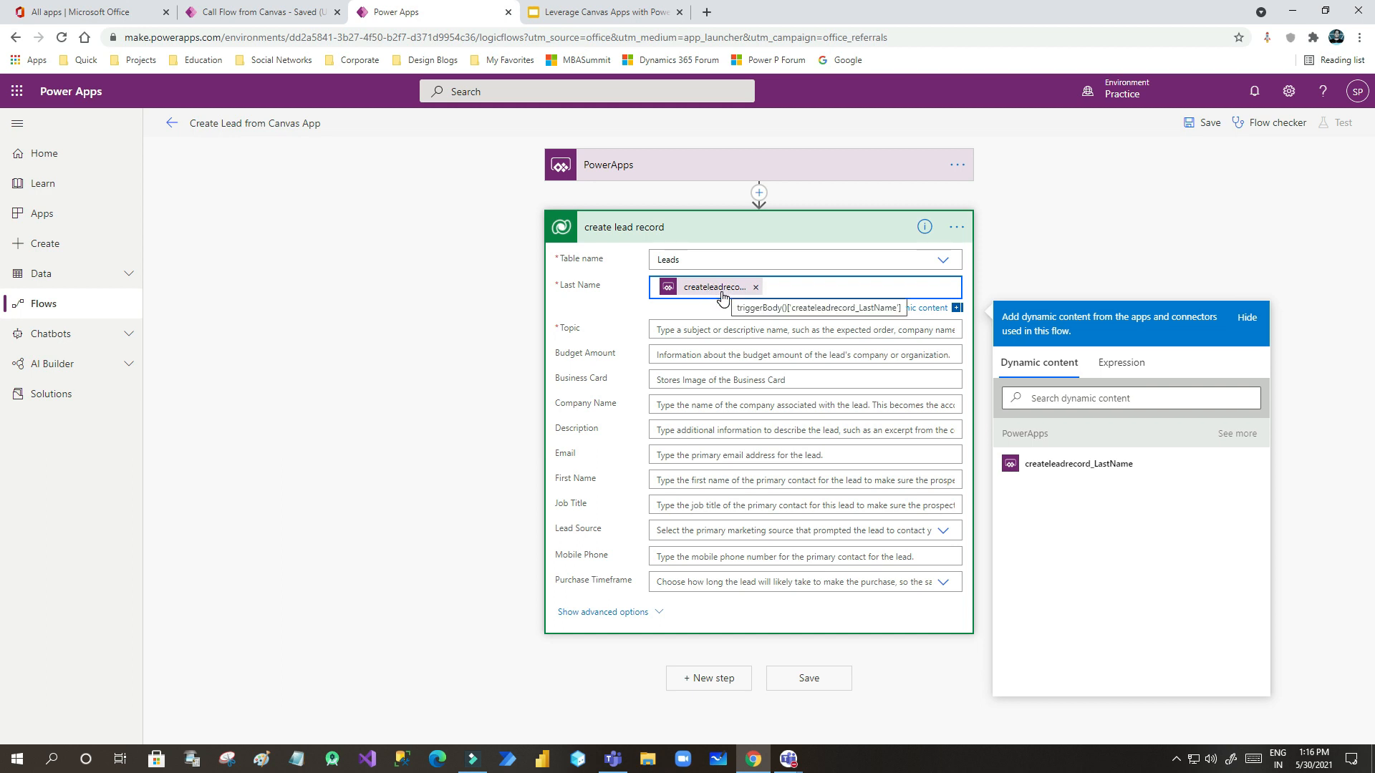
pyautogui.click(285, 16)
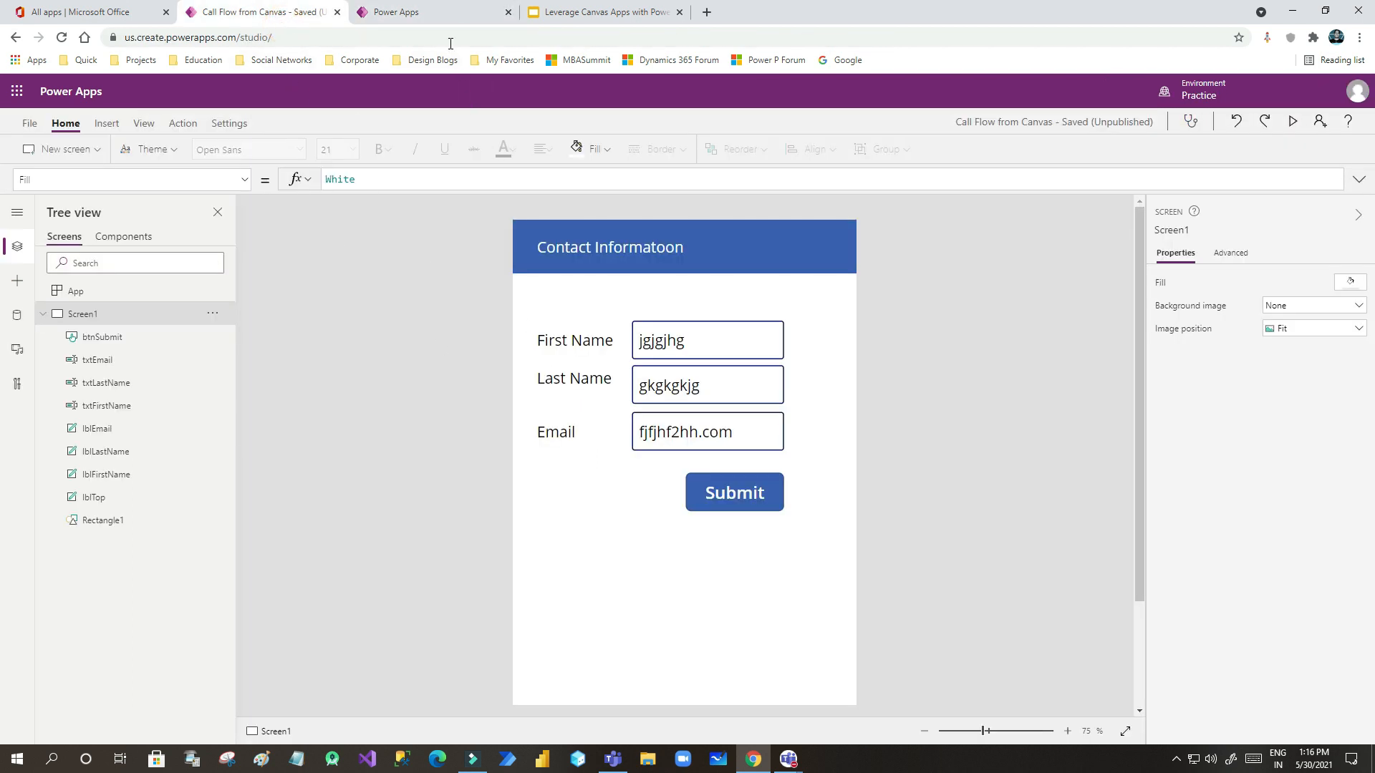
pyautogui.click(390, 13)
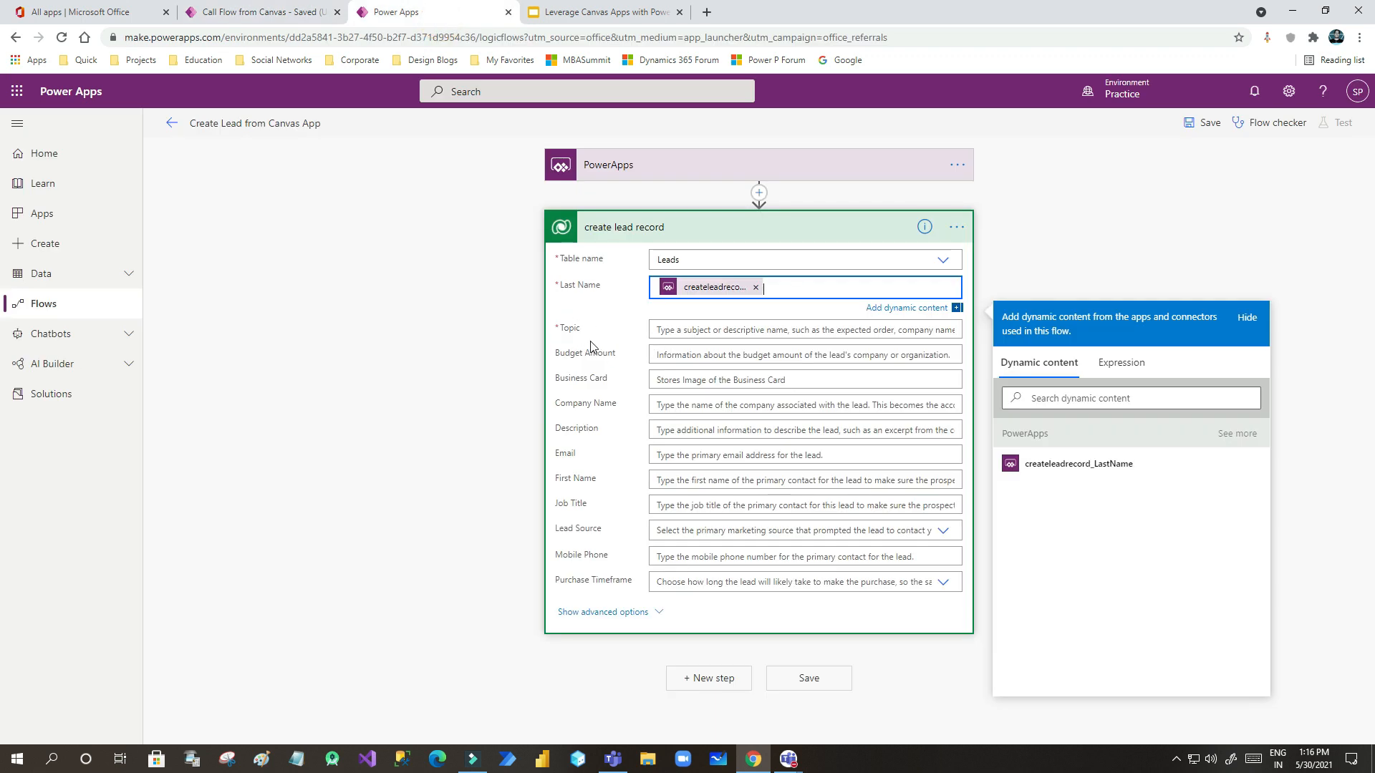
pyautogui.click(683, 330)
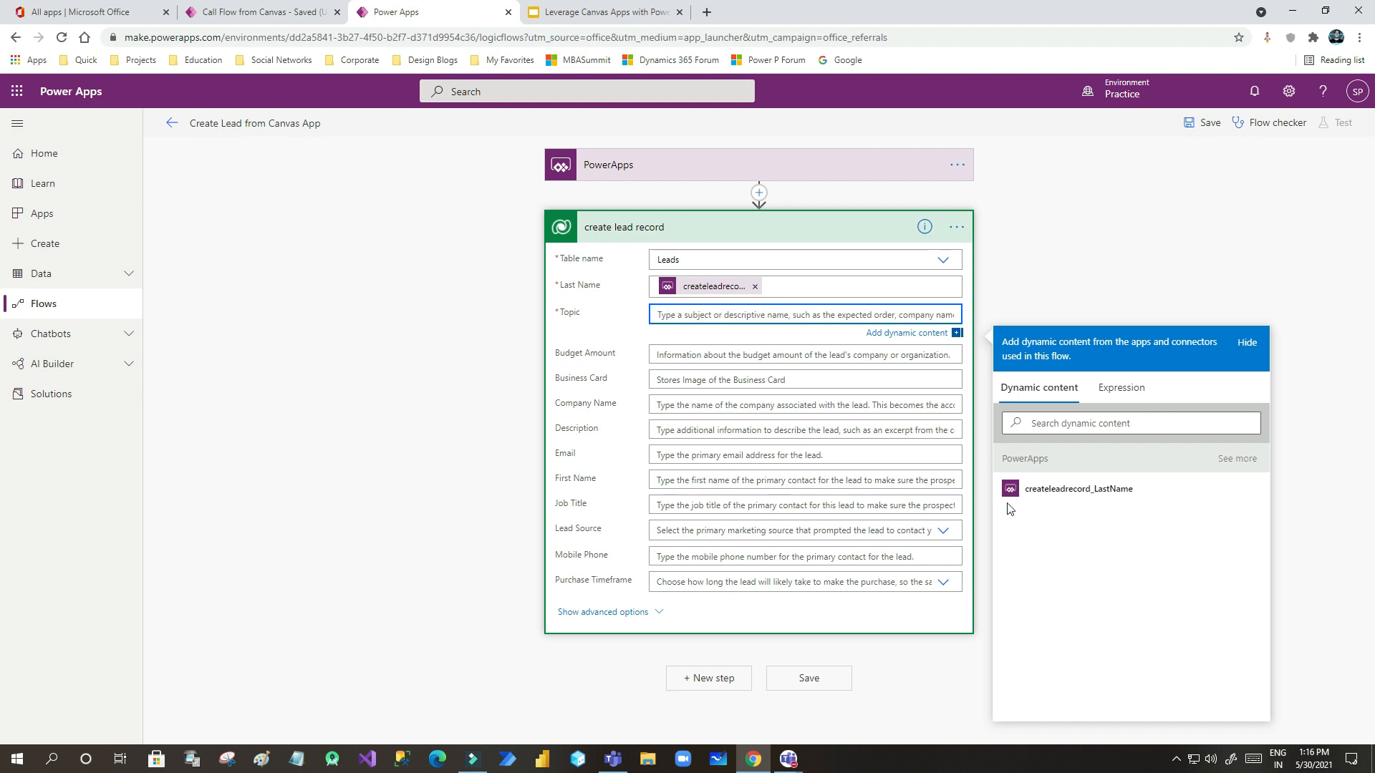
pyautogui.click(1236, 463)
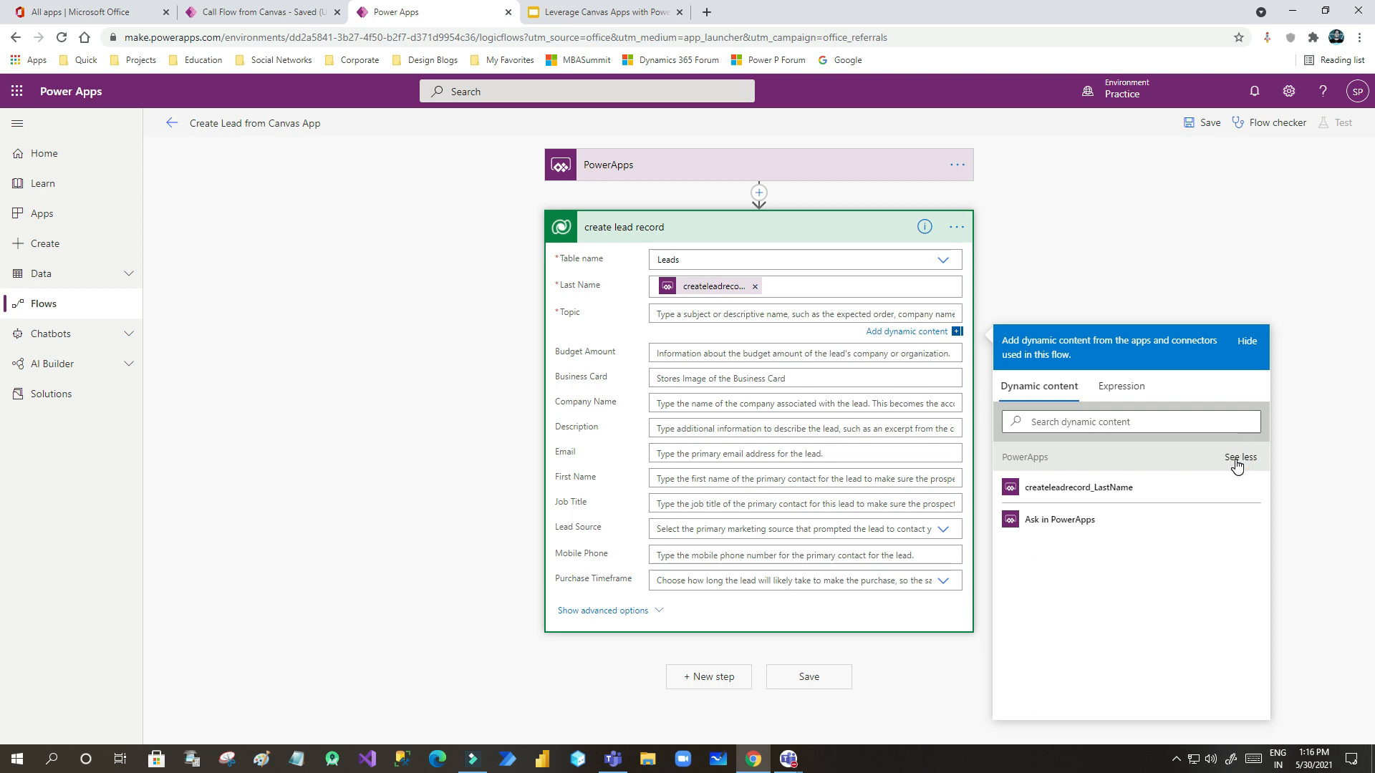
pyautogui.click(1060, 521)
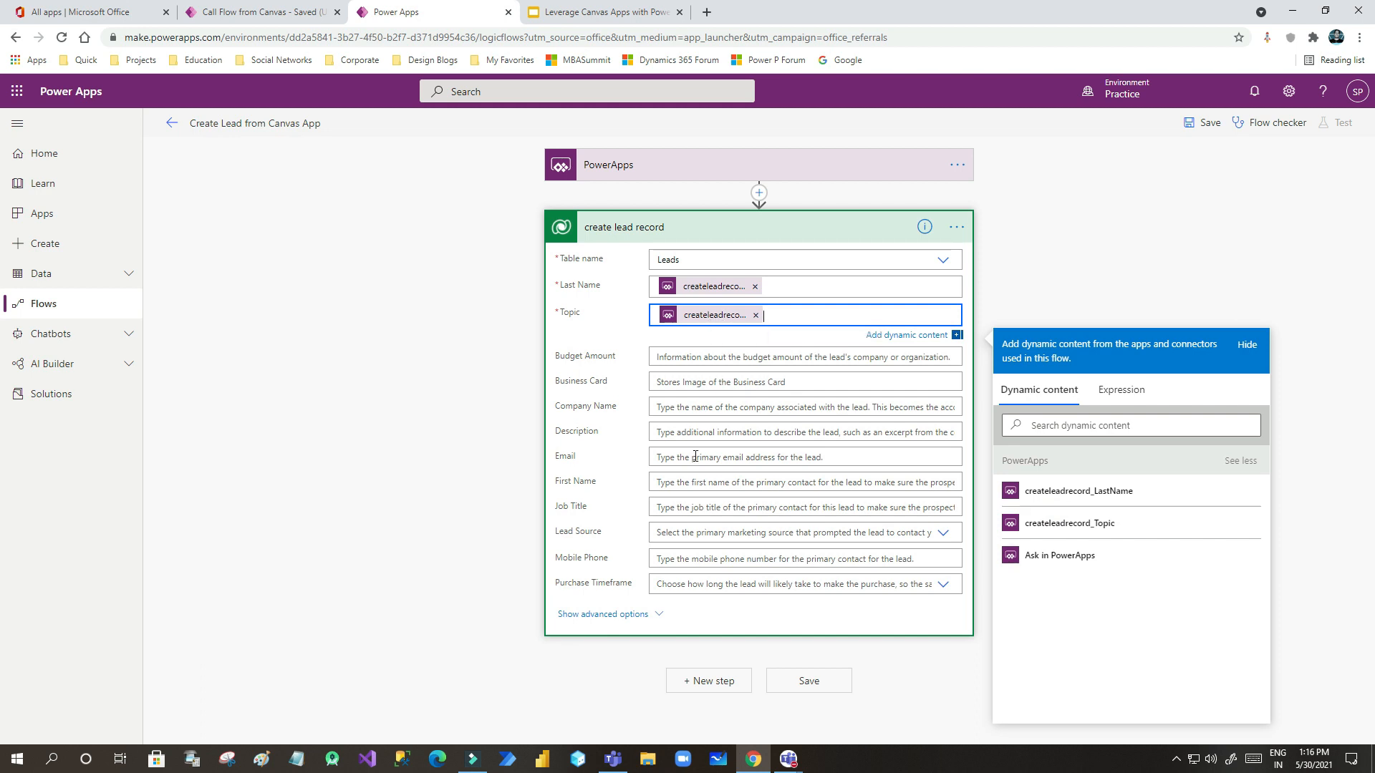
pyautogui.click(656, 456)
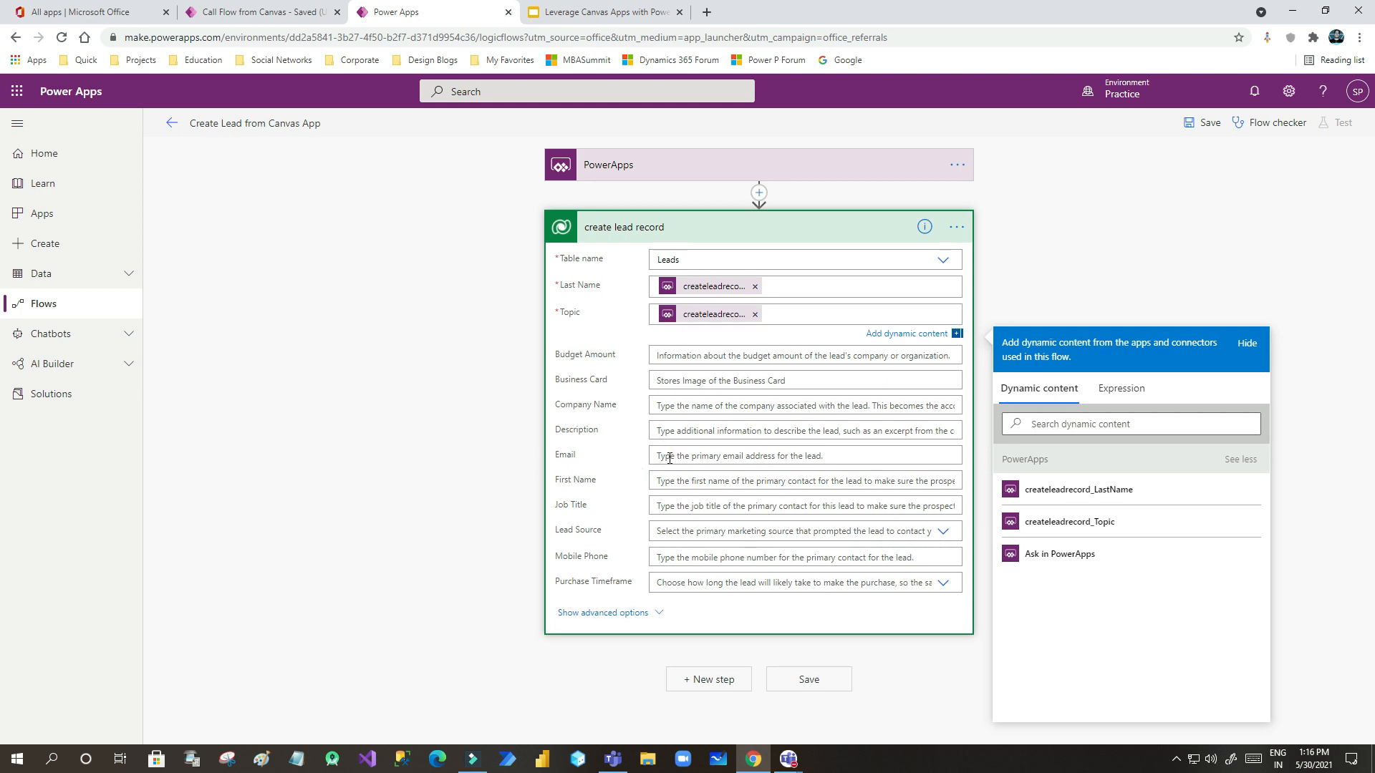
pyautogui.click(678, 439)
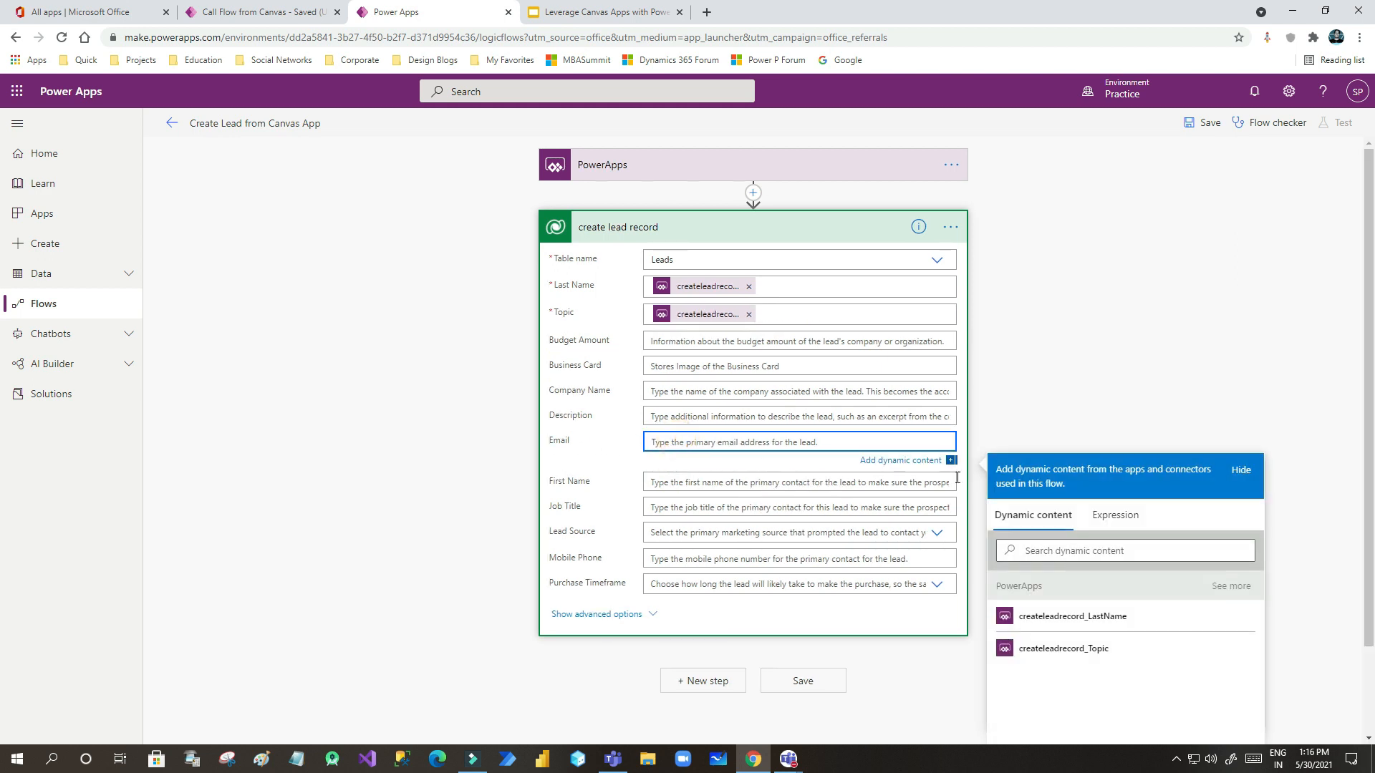
# - Map the lead's Email field to an 'Ask in PowerApps' value
pyautogui.scroll(-2, 1150, 475)
pyautogui.click(1235, 481)
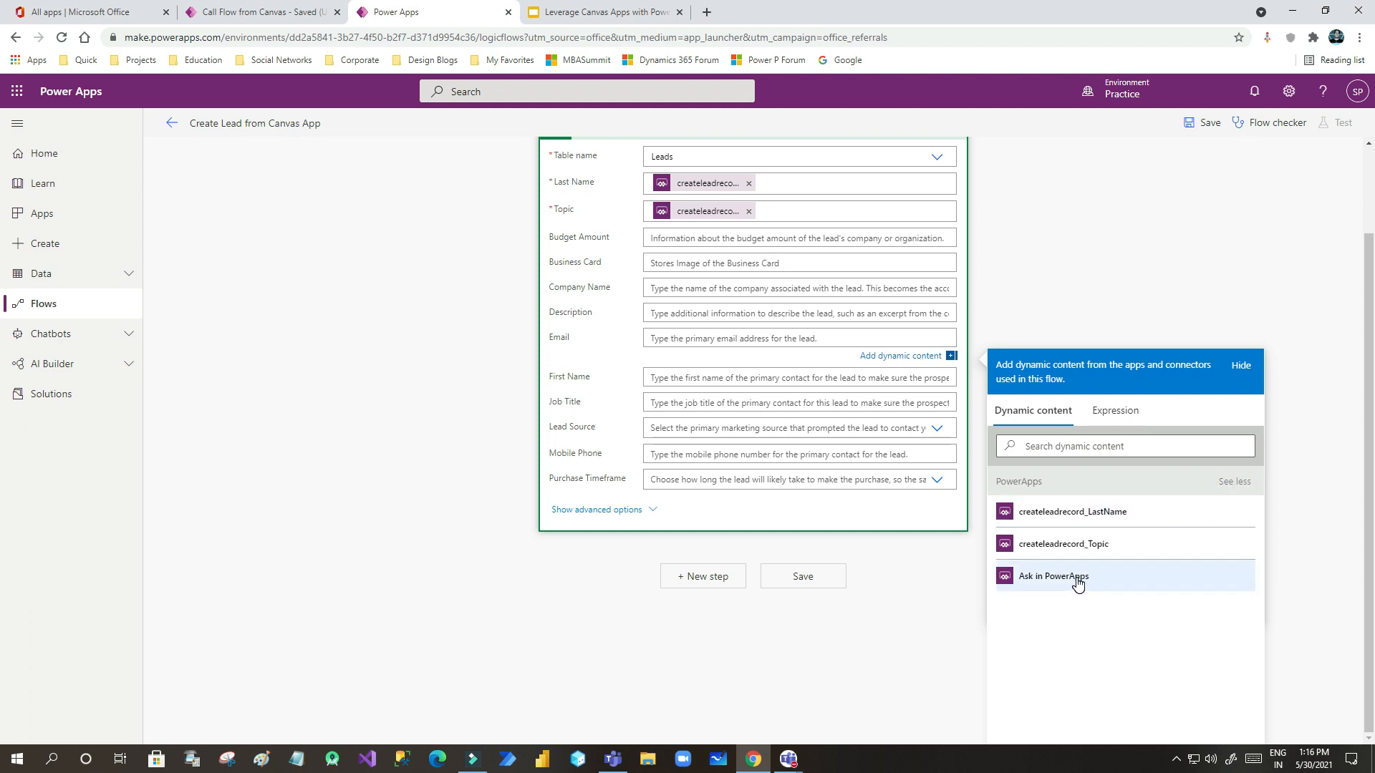
pyautogui.click(1056, 579)
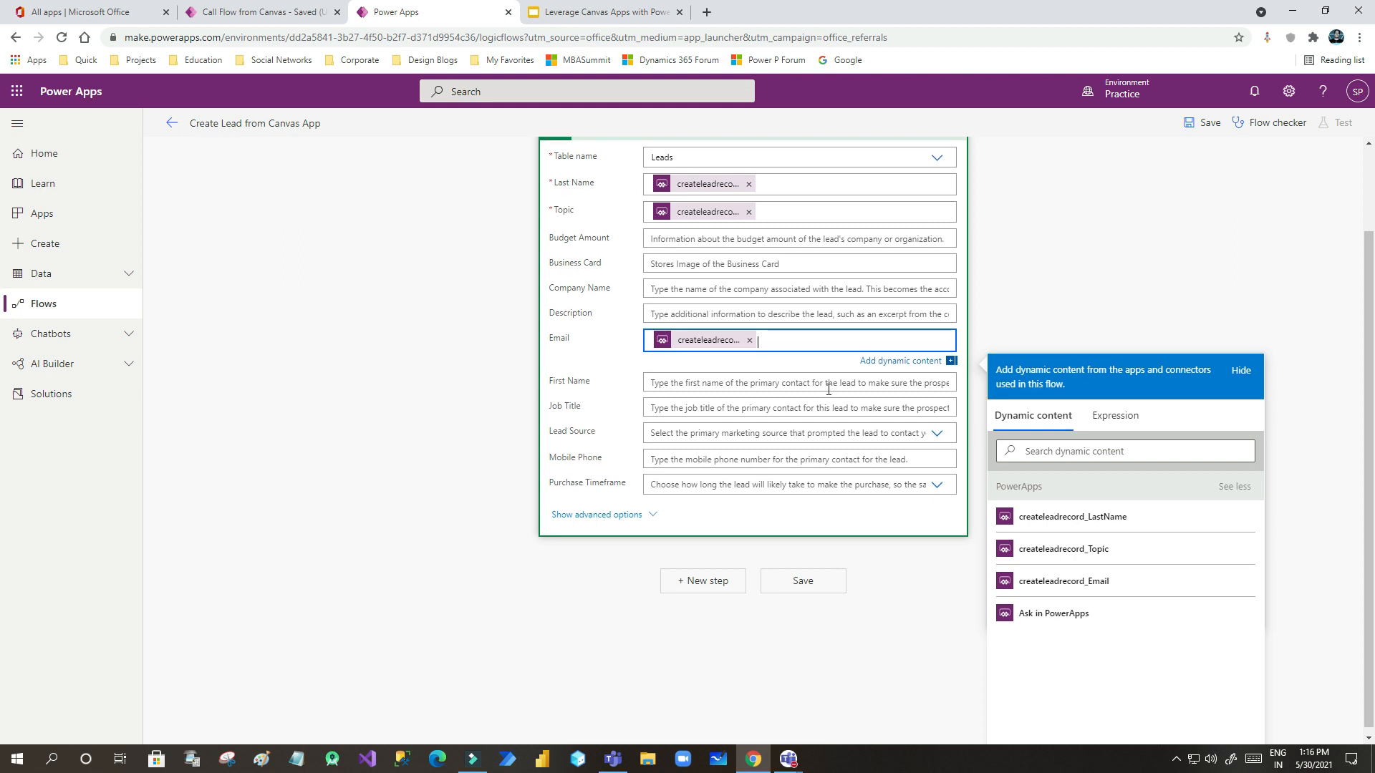
pyautogui.scroll(1, 752, 301)
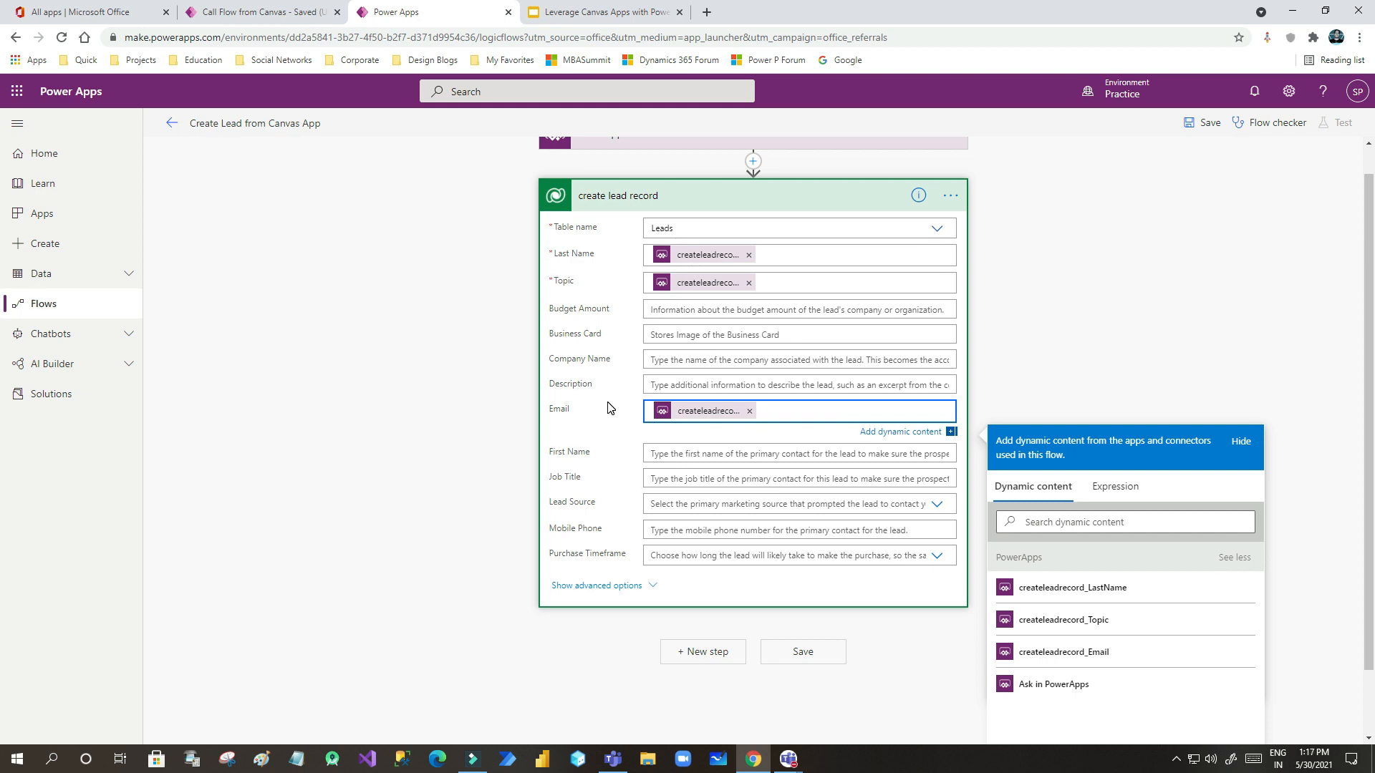
pyautogui.scroll(-1, 598, 406)
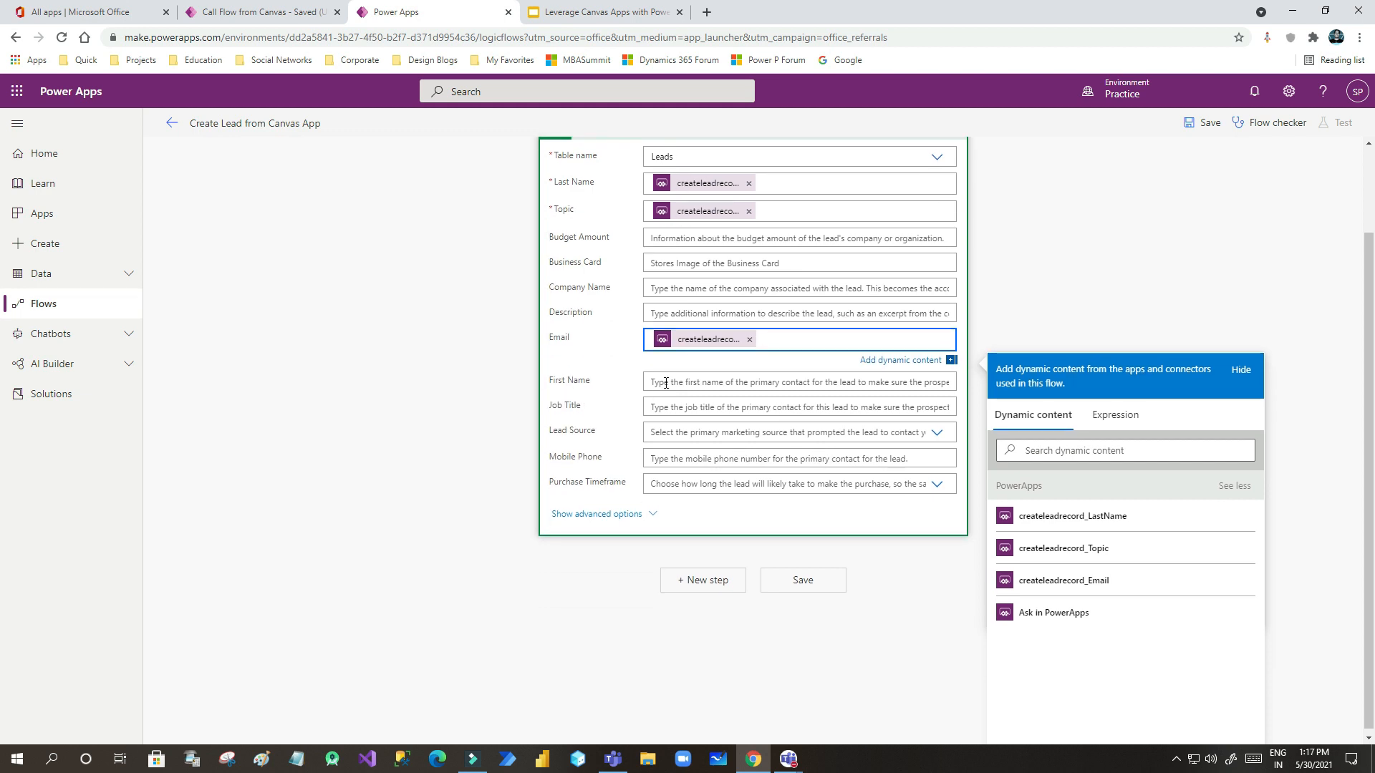
pyautogui.scroll(1, 752, 372)
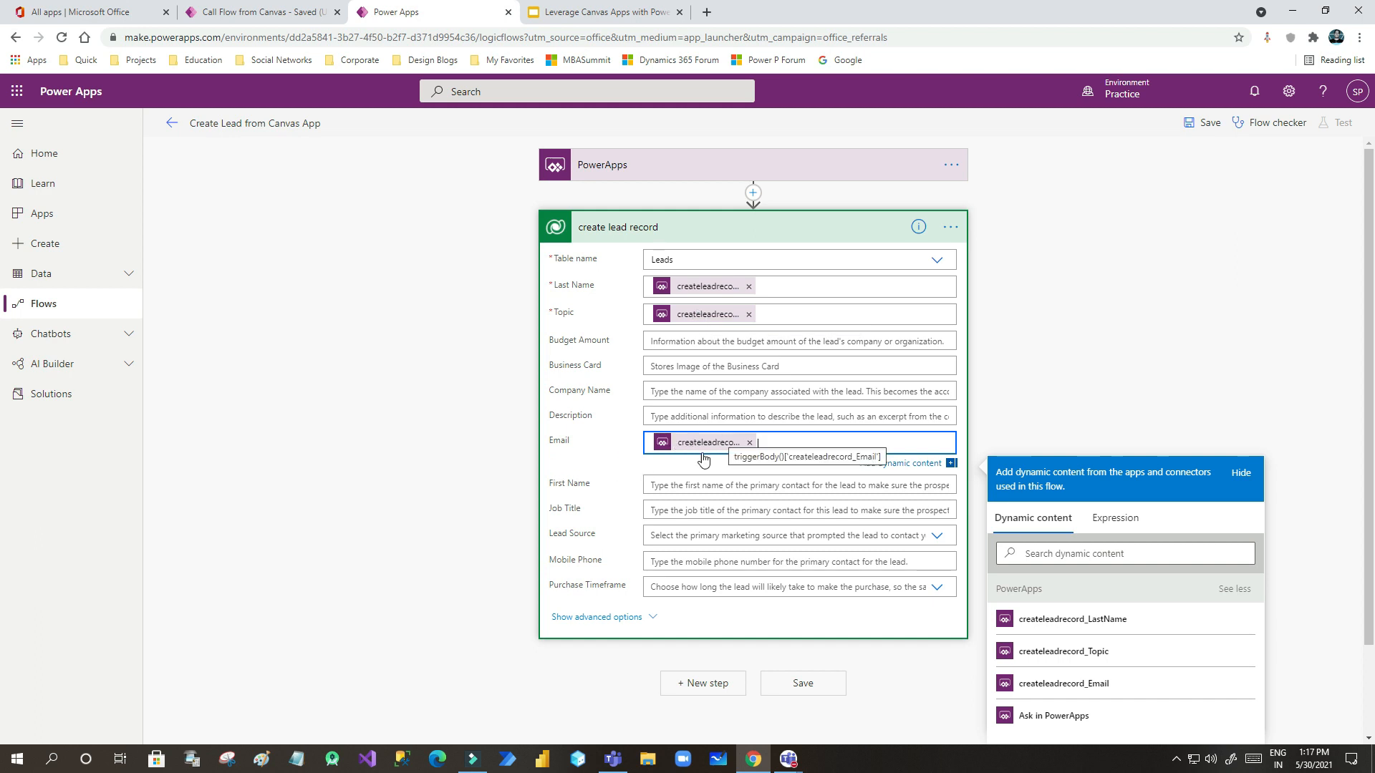
# - Map First Name to an 'Ask in PowerApps' value and save the flow
pyautogui.click(659, 486)
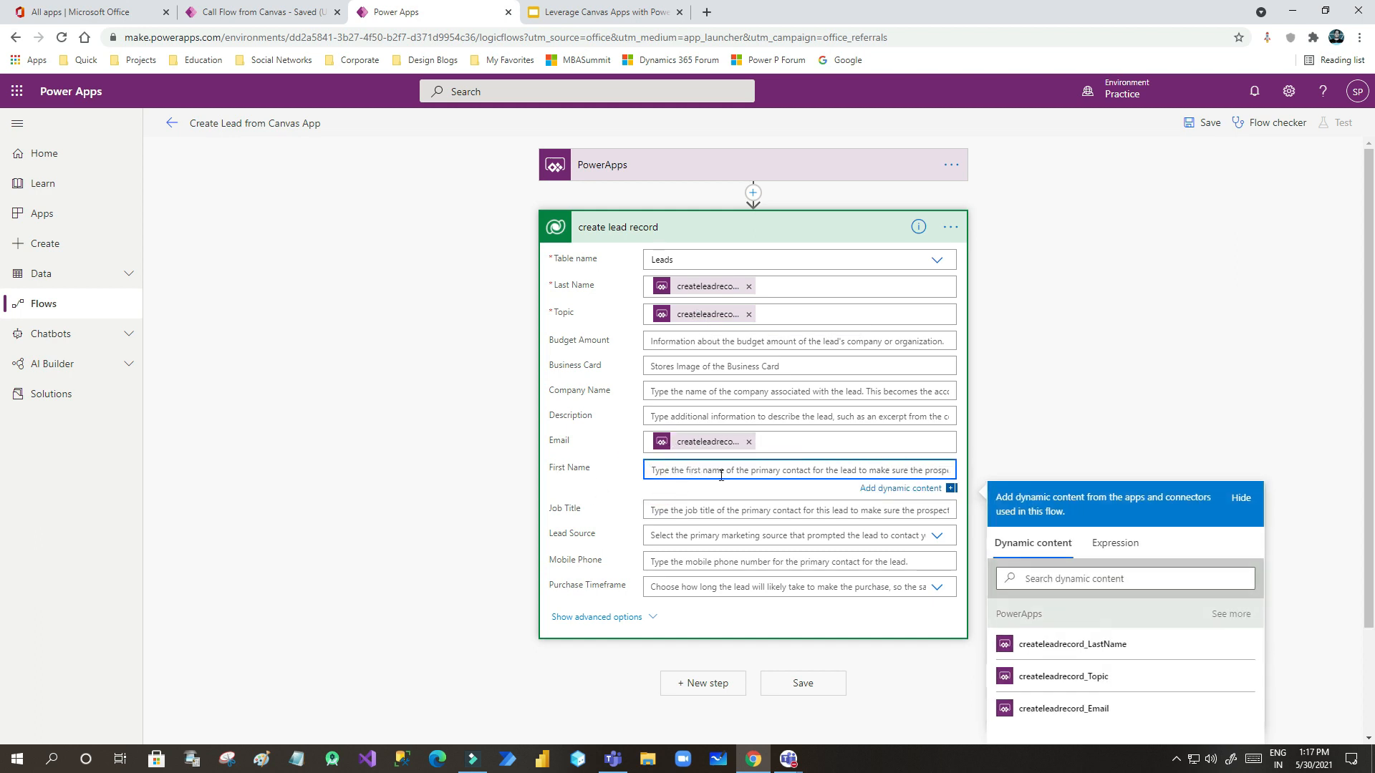
pyautogui.click(1231, 543)
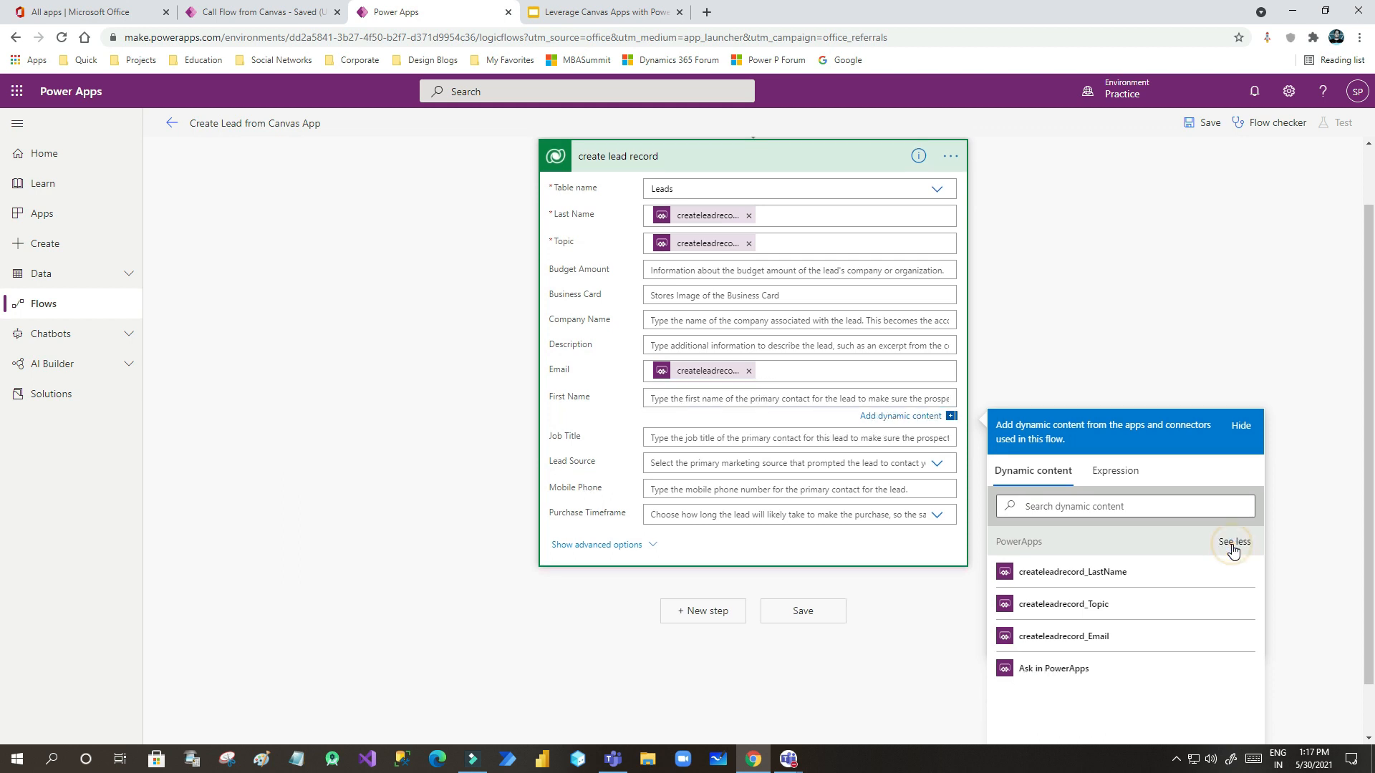
pyautogui.click(1059, 669)
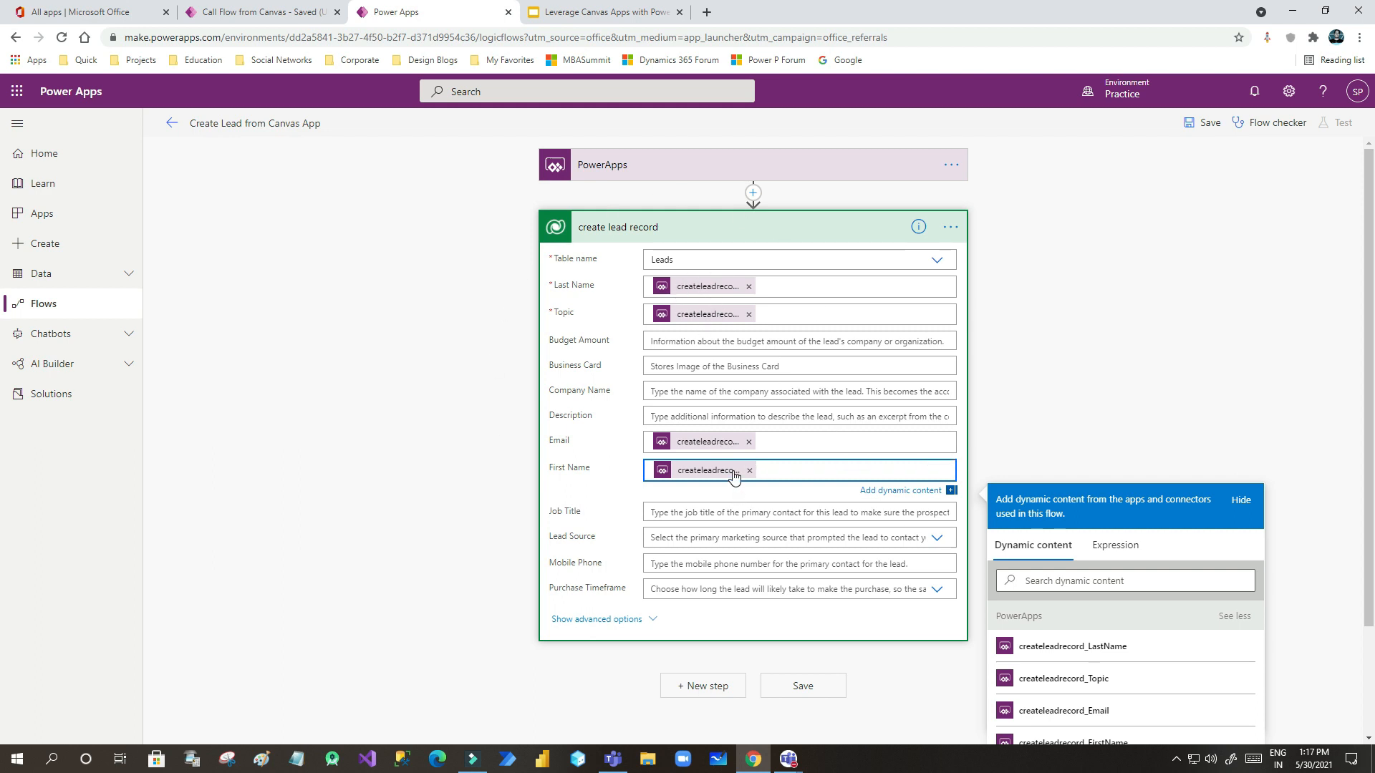
pyautogui.click(1199, 133)
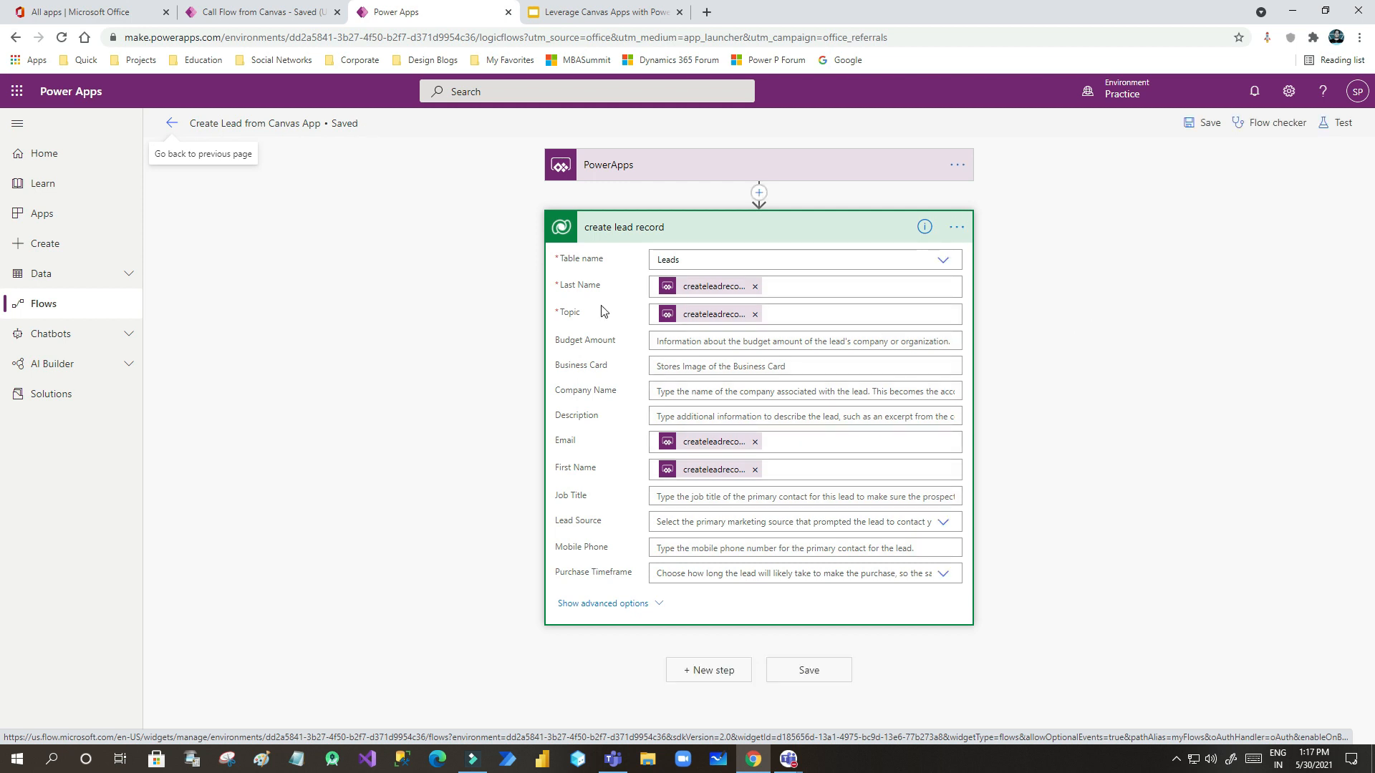
# - Return to the Call Flow from Canvas studio and drag the Submit button lower
pyautogui.click(279, 14)
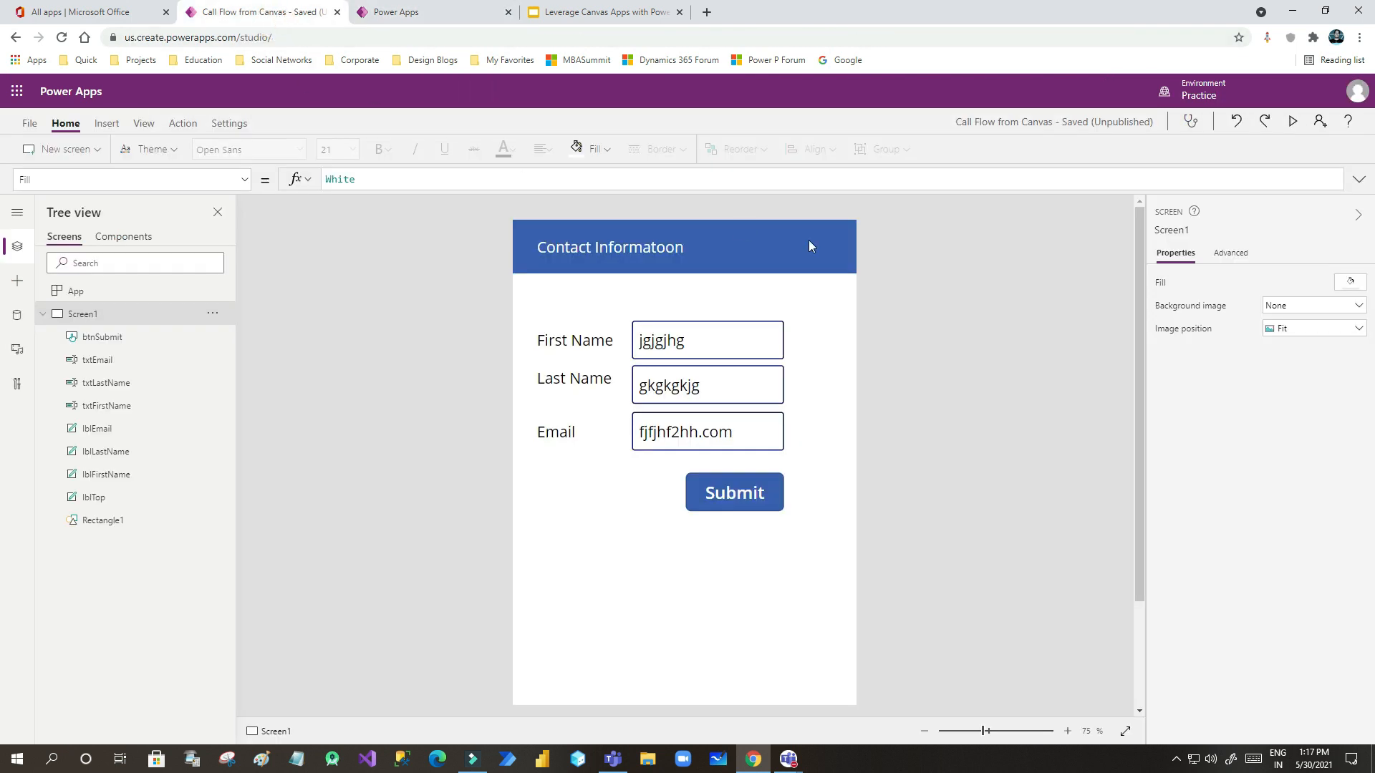
pyautogui.click(427, 15)
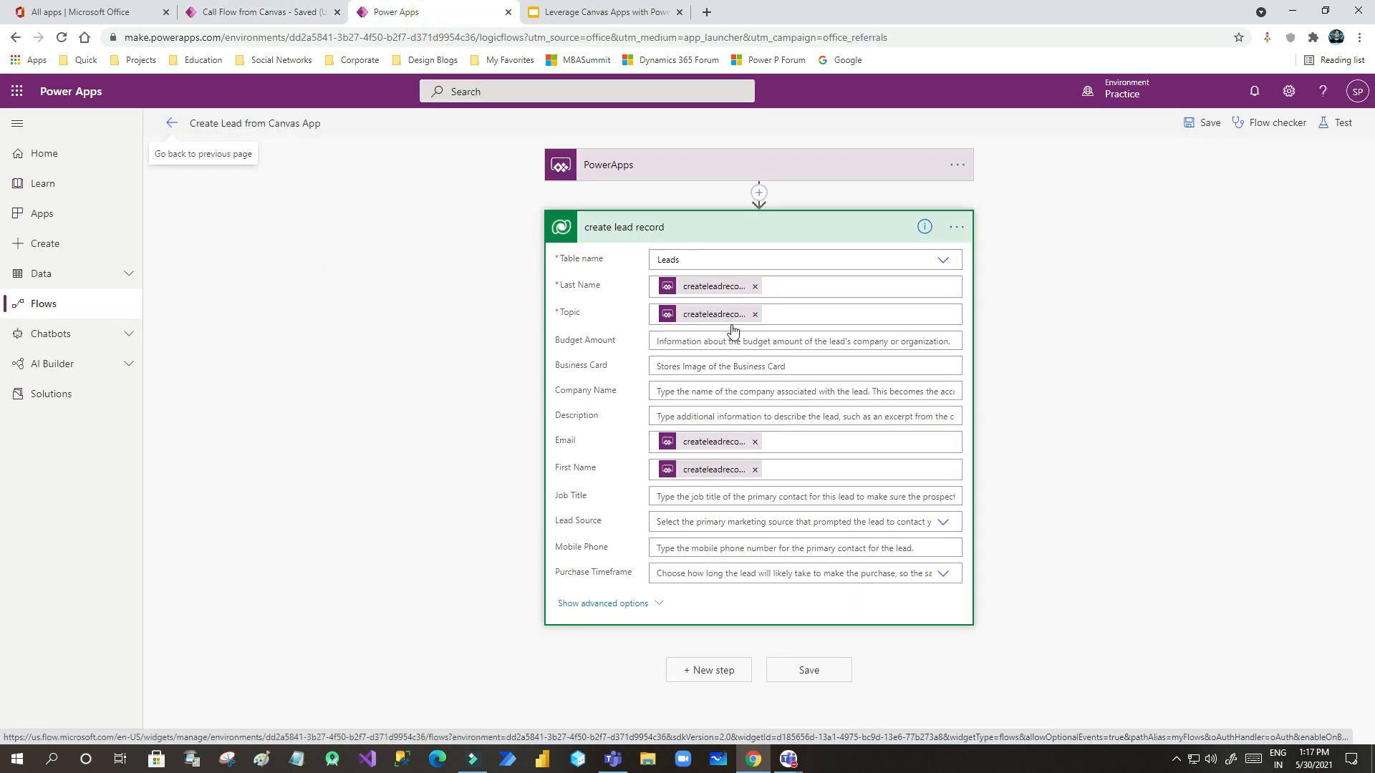
pyautogui.click(284, 18)
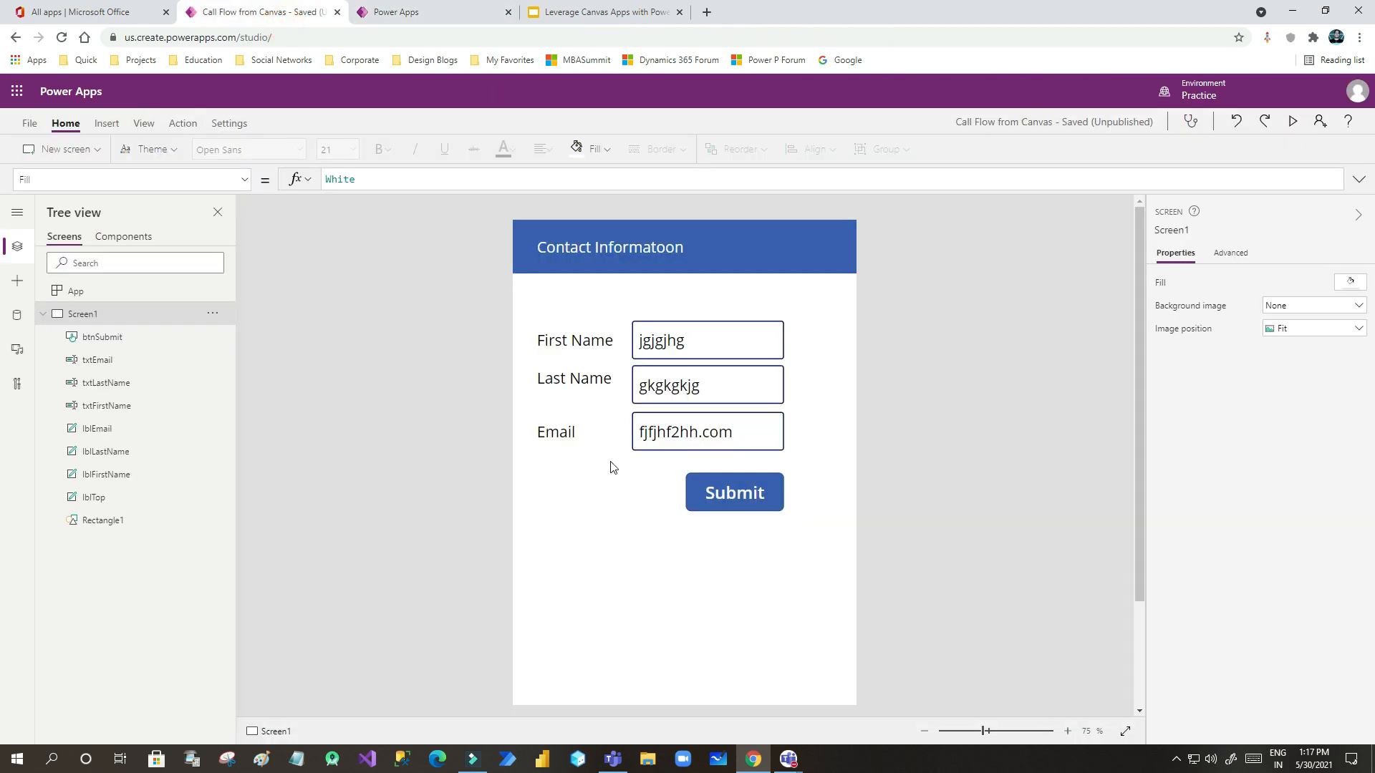
pyautogui.moveTo(728, 500); pyautogui.dragTo(728, 556)
# - Select the Email label and input box together for copying
pyautogui.click(804, 462)
pyautogui.moveTo(804, 461); pyautogui.dragTo(533, 423)
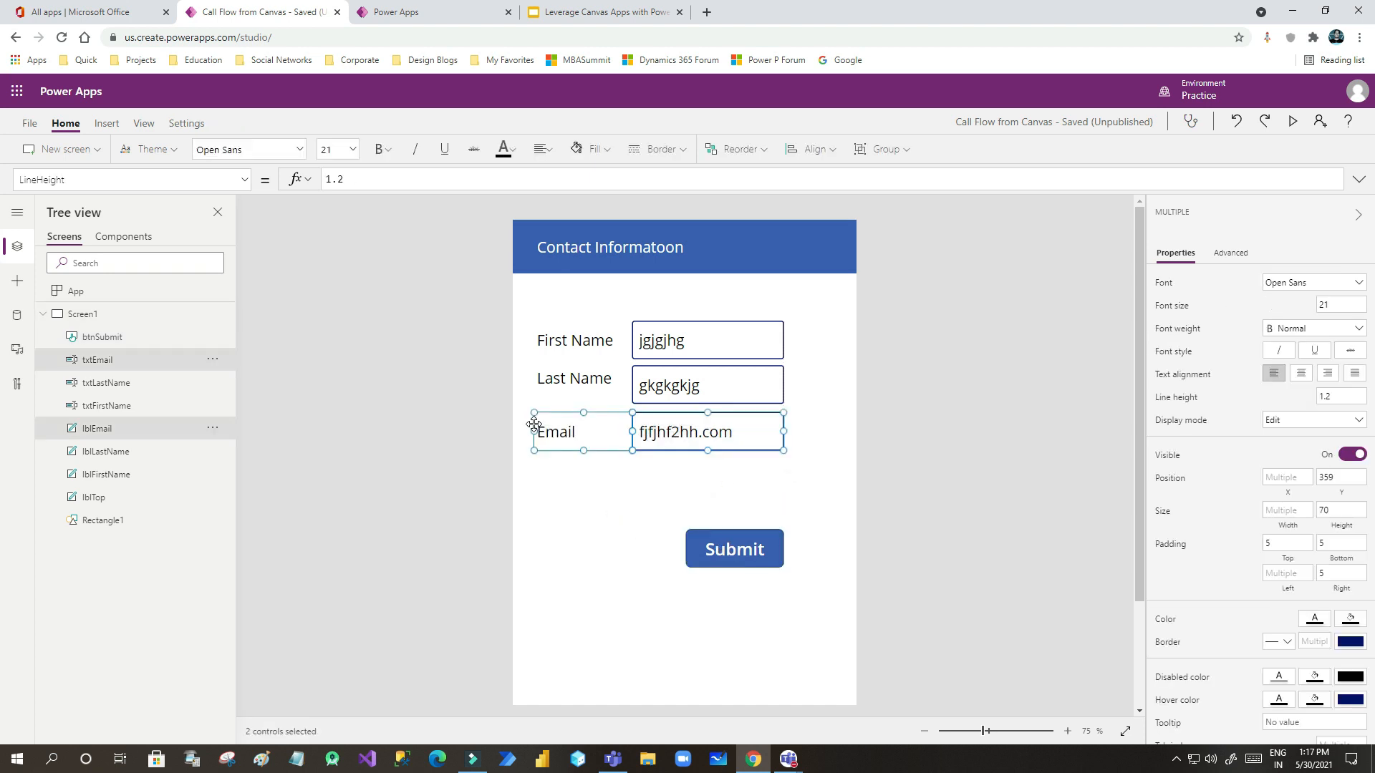
pyautogui.click(590, 493)
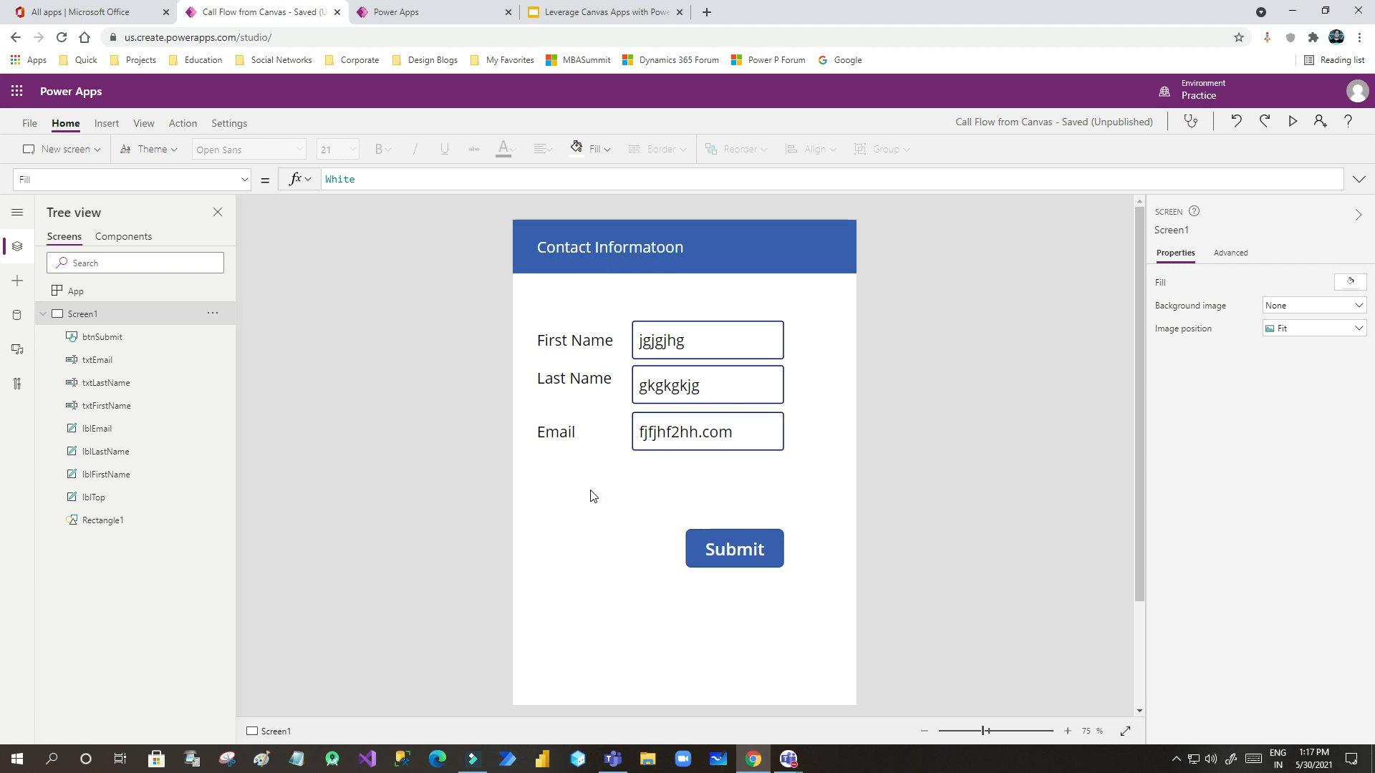
# - Paste the Email row above First Name and change its label text to Topic
pyautogui.hotkey('ctrl', 'v')
pyautogui.moveTo(681, 448); pyautogui.dragTo(669, 304)
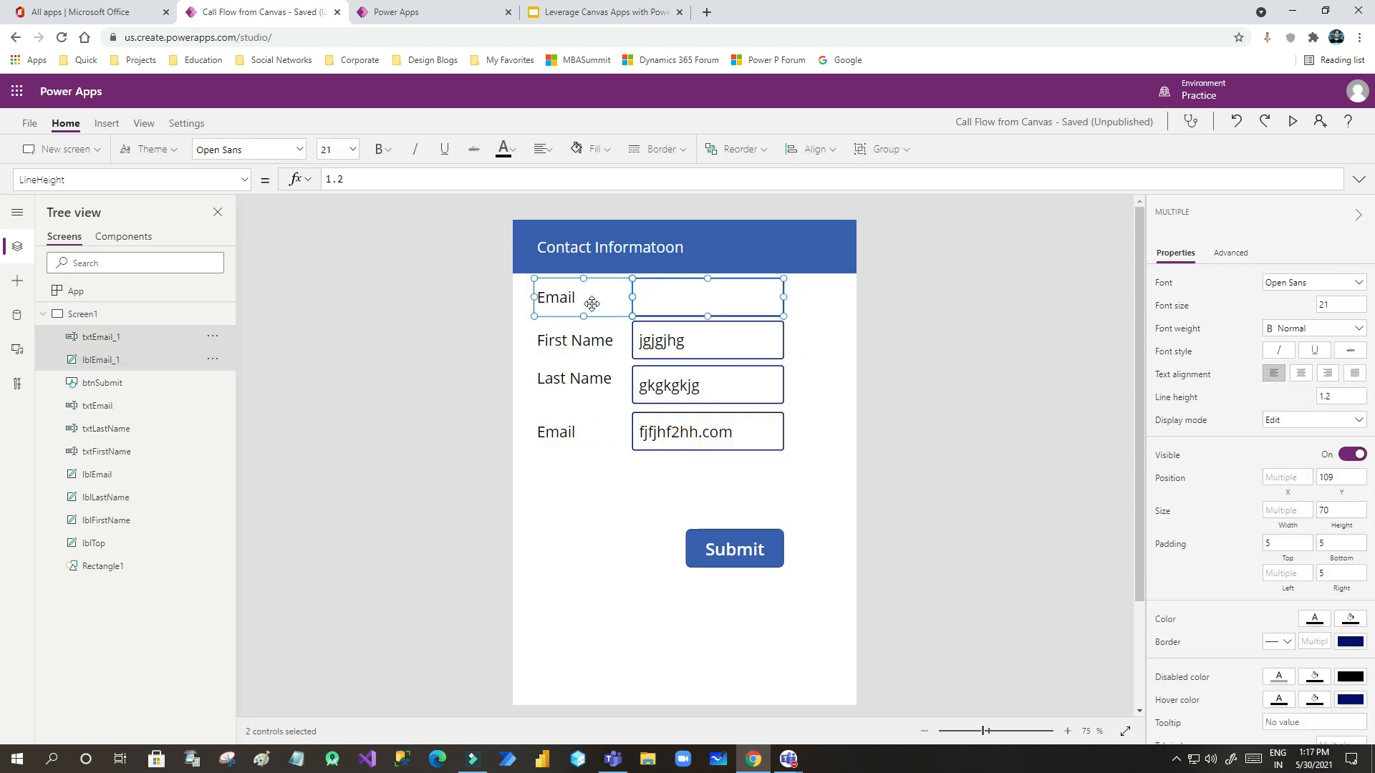
pyautogui.click(591, 573)
pyautogui.click(554, 298)
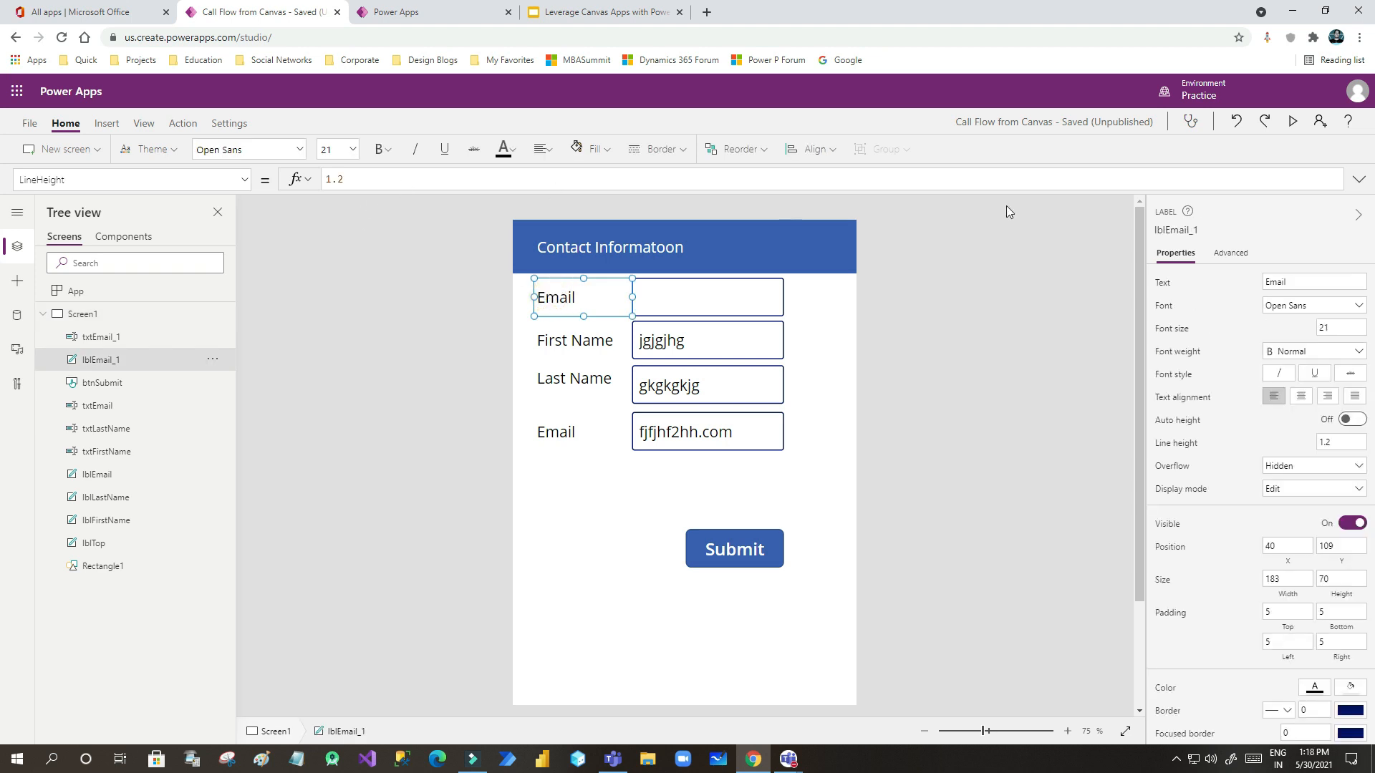
pyautogui.doubleClick(1301, 281)
pyautogui.write('Topic')
pyautogui.click(625, 503)
# - Rename the Topic label control to lblTopic
pyautogui.click(593, 300)
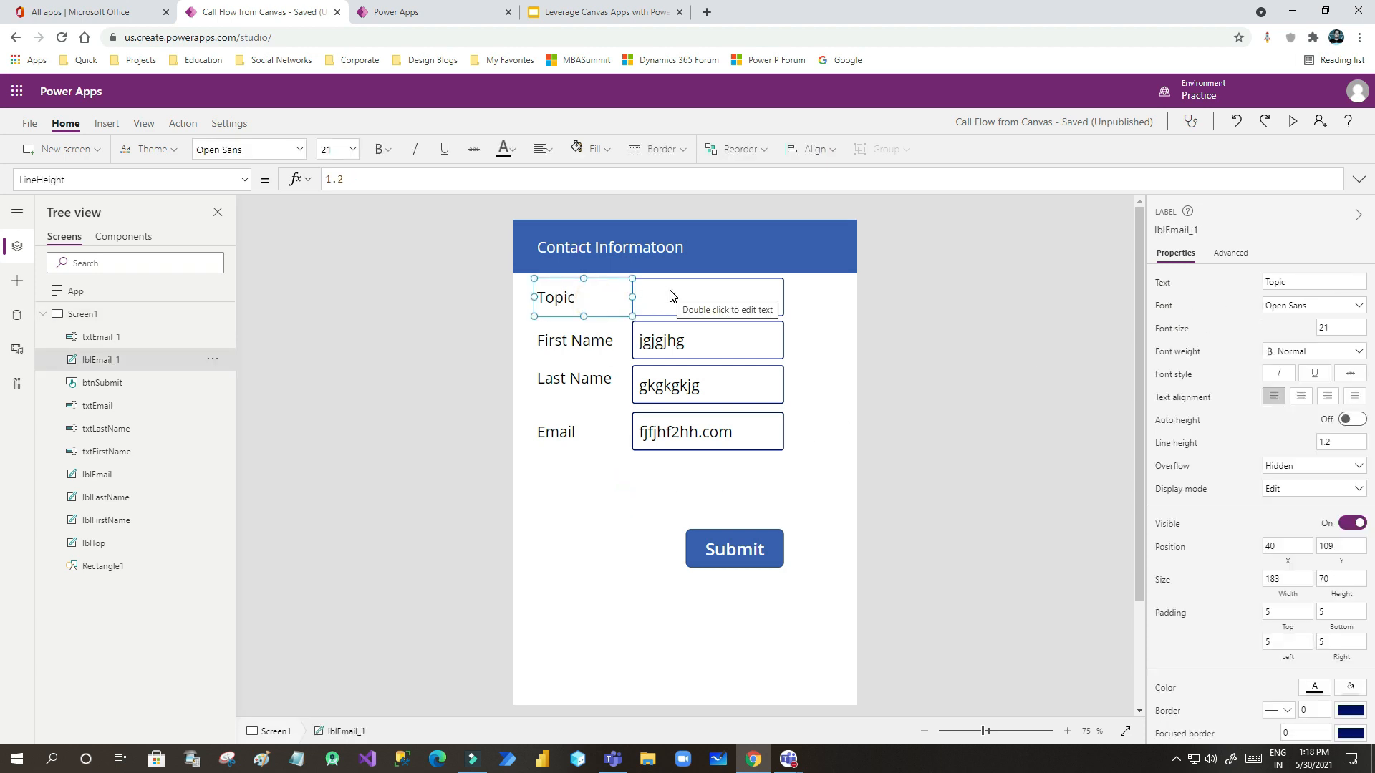
pyautogui.click(212, 359)
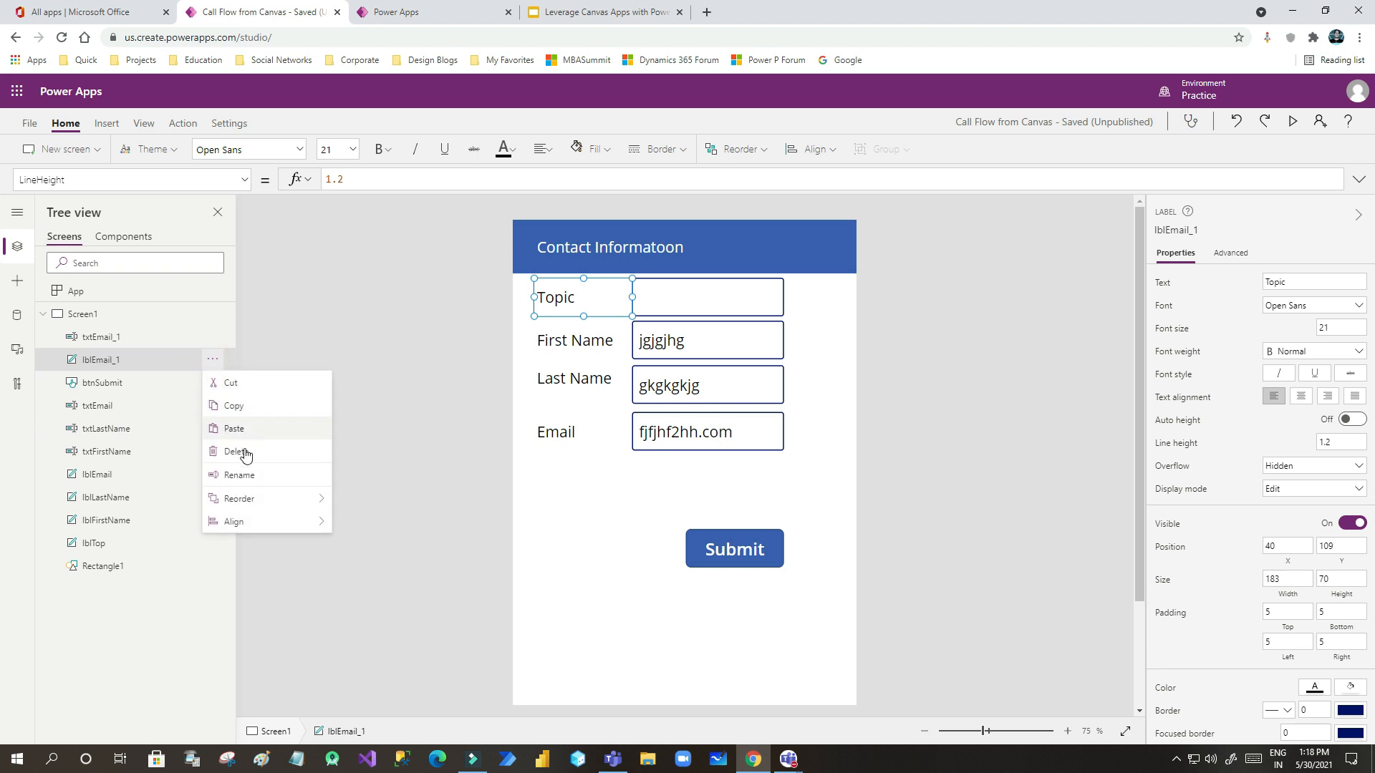
pyautogui.click(237, 474)
pyautogui.write('lblTopic')
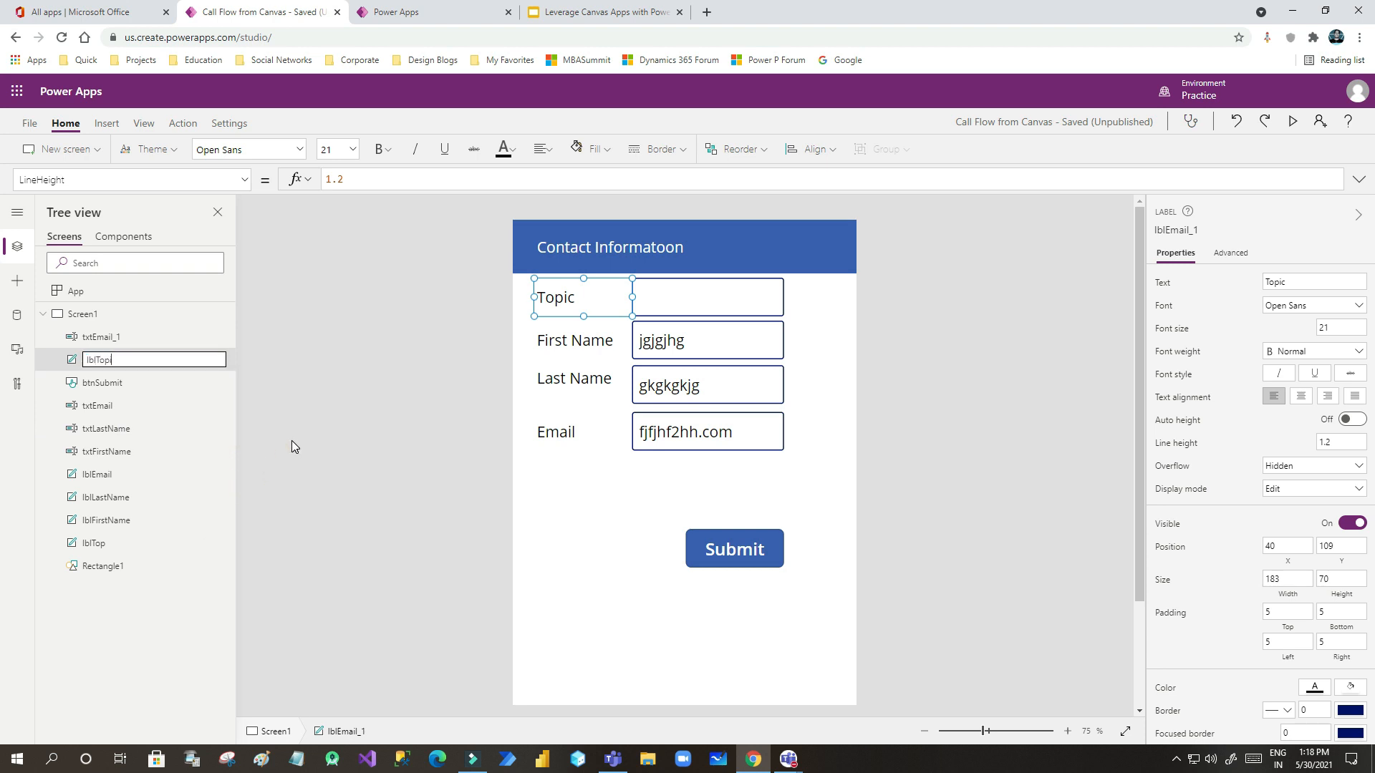
pyautogui.press('Return')
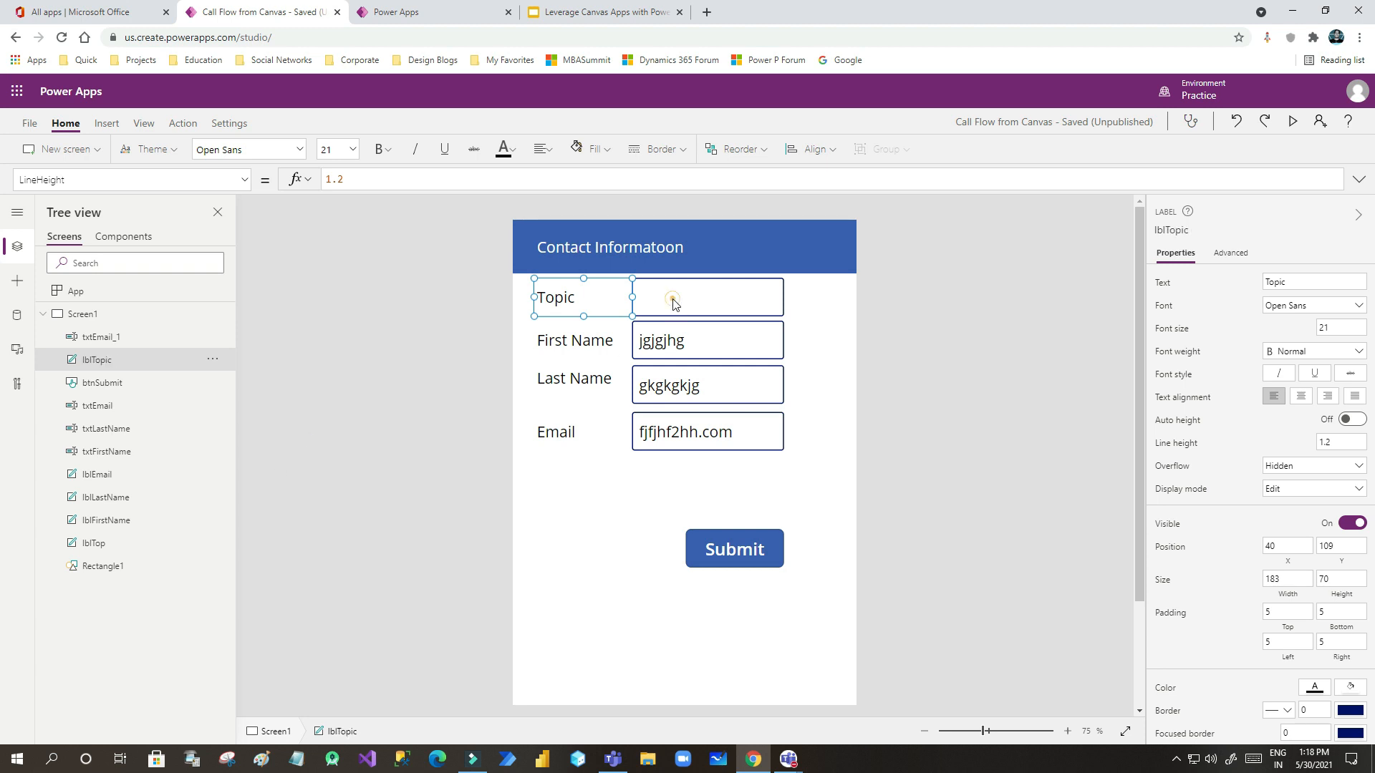
# - Rename the Topic input control to txtTopic
pyautogui.click(673, 297)
pyautogui.click(207, 335)
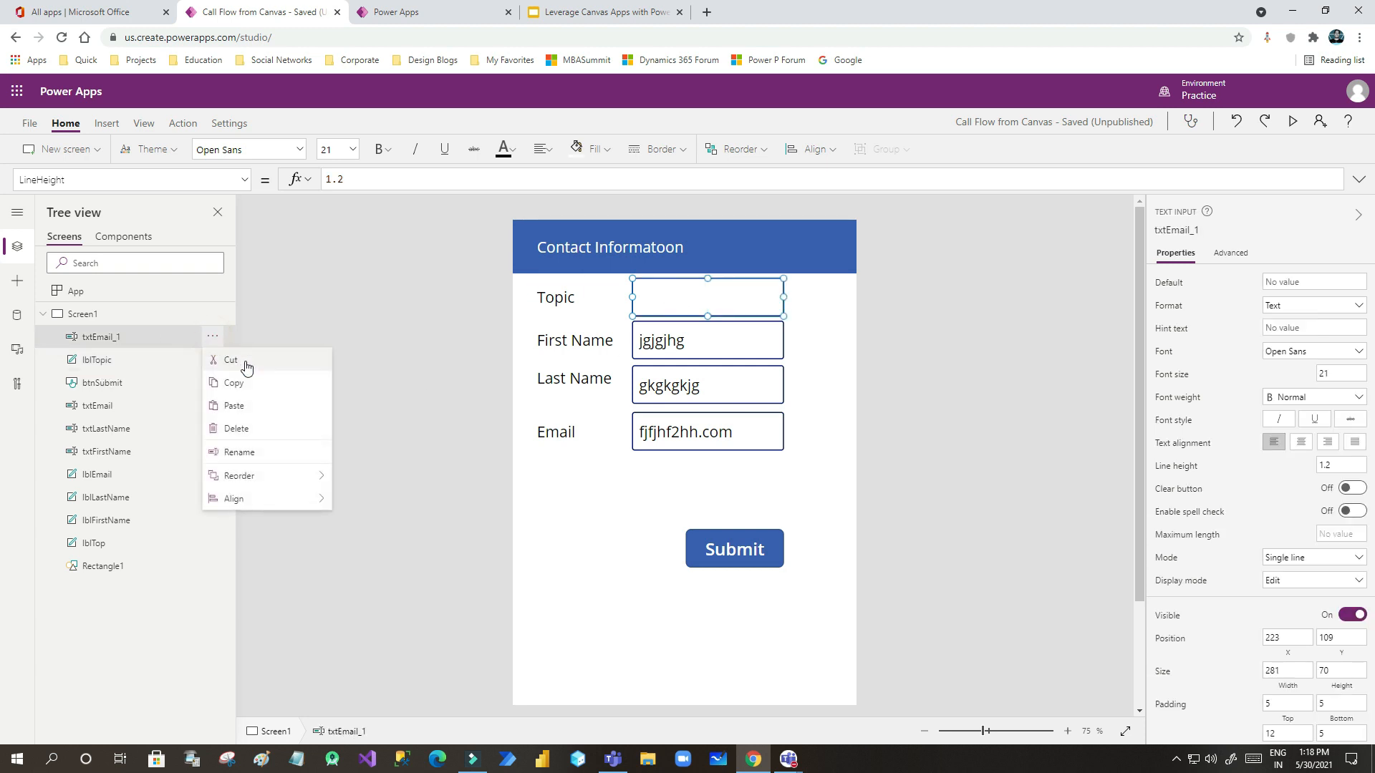
pyautogui.click(251, 454)
pyautogui.write('txt')
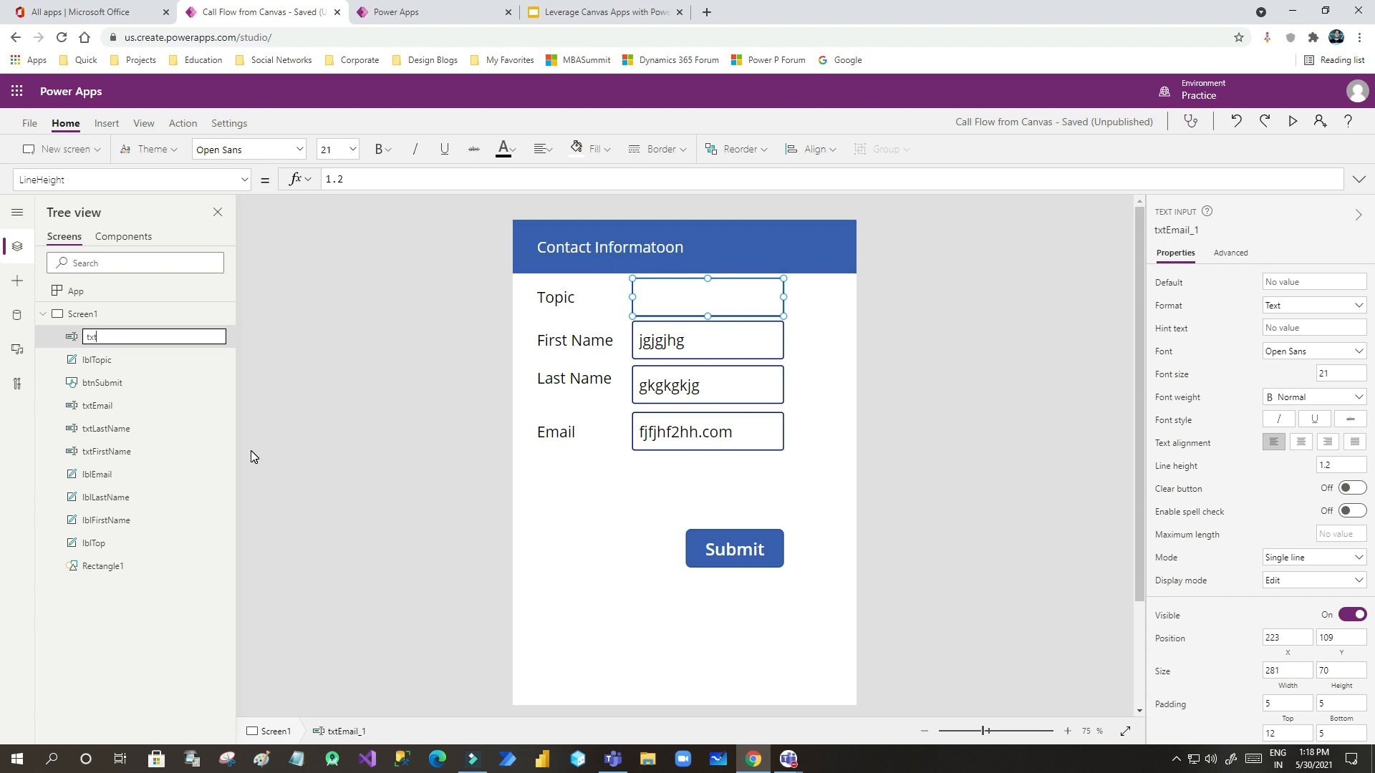
pyautogui.write('Topic')
pyautogui.press('Return')
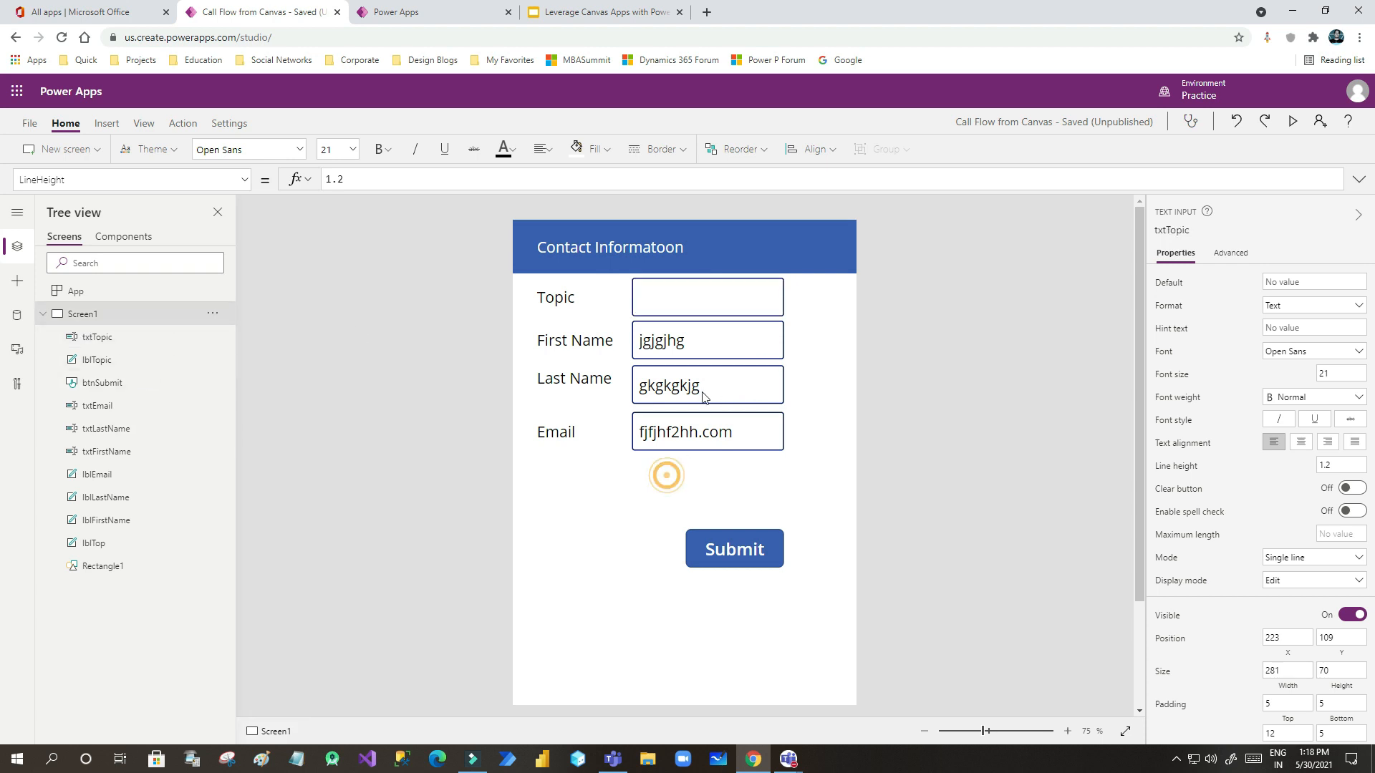
pyautogui.click(699, 341)
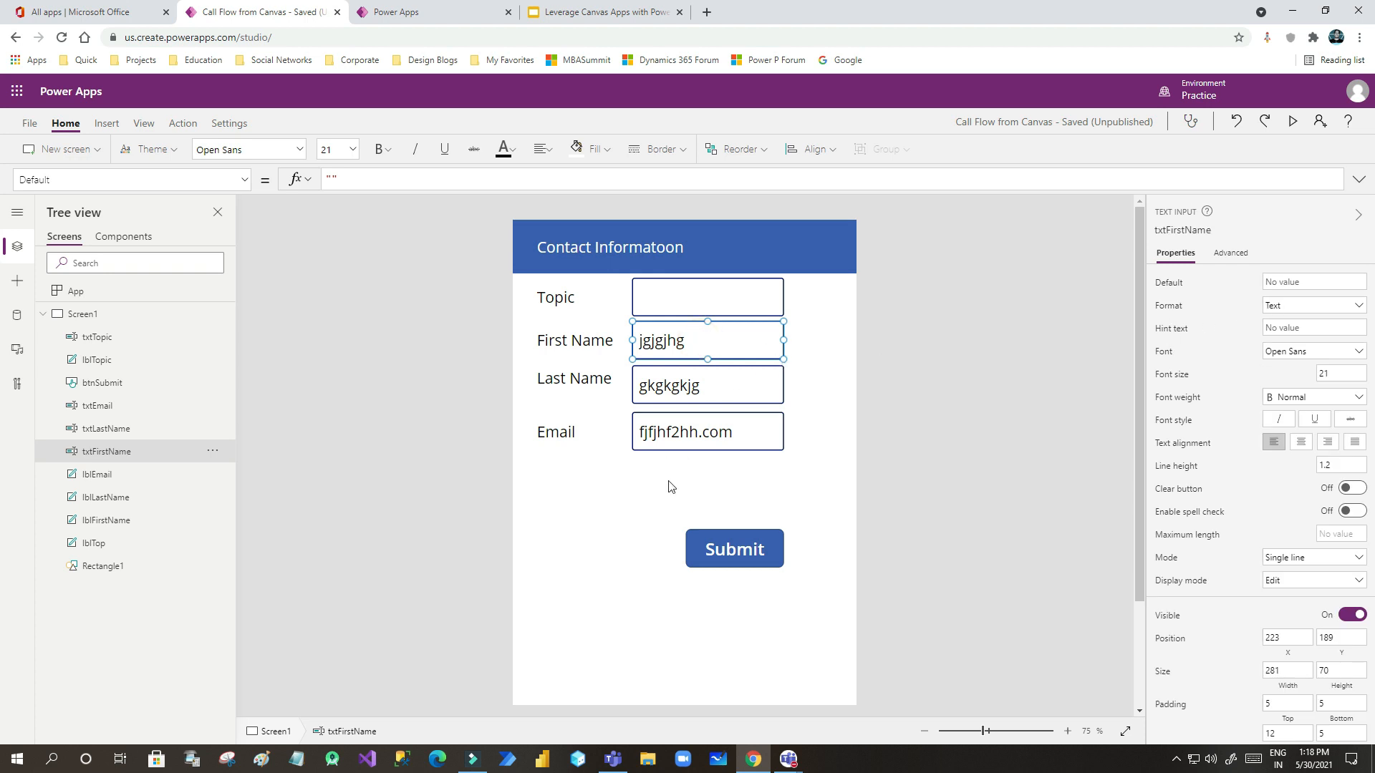
# - Preview the app, fill Topic, First Name, Last Name and Email with sample values, and submit
pyautogui.click(616, 522)
pyautogui.click(1292, 121)
pyautogui.click(666, 163)
pyautogui.press('Tab')
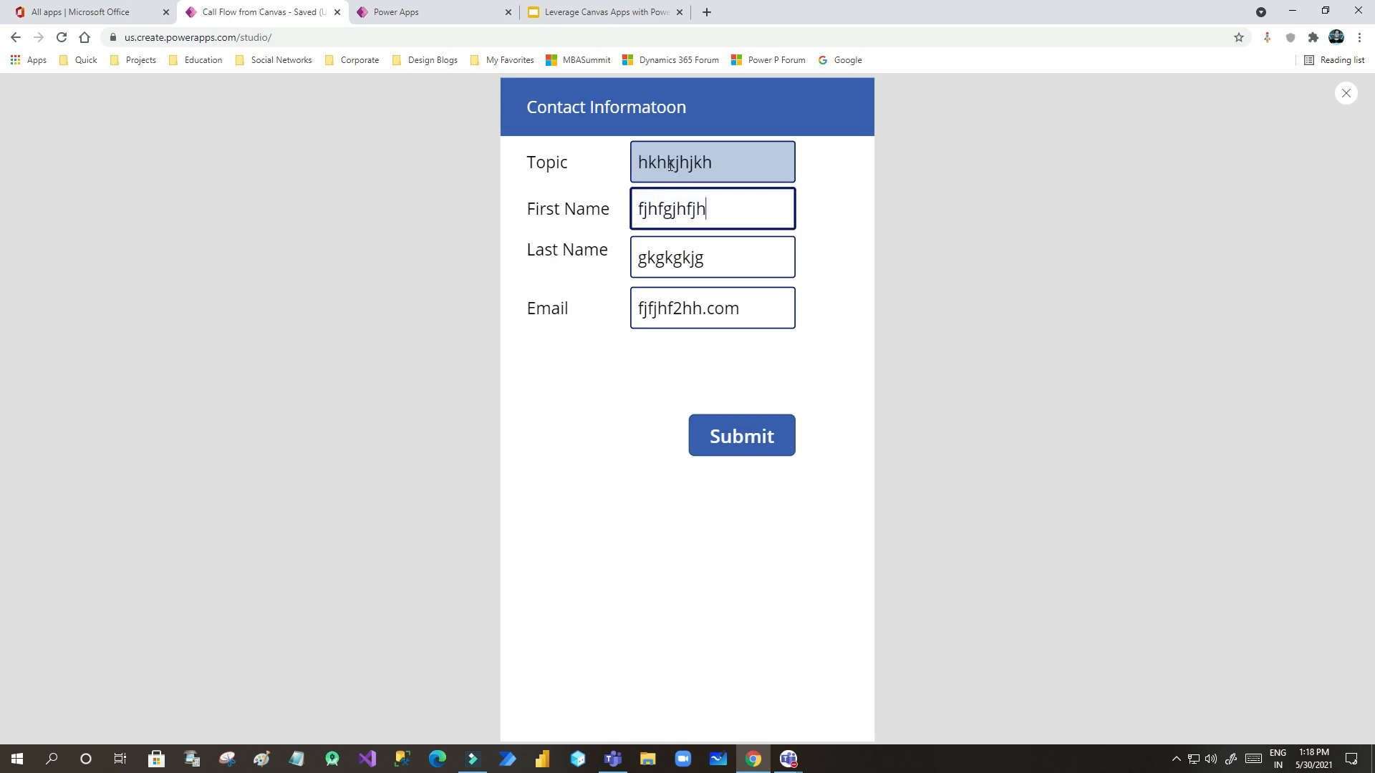
pyautogui.press('Tab')
pyautogui.press('Tab')
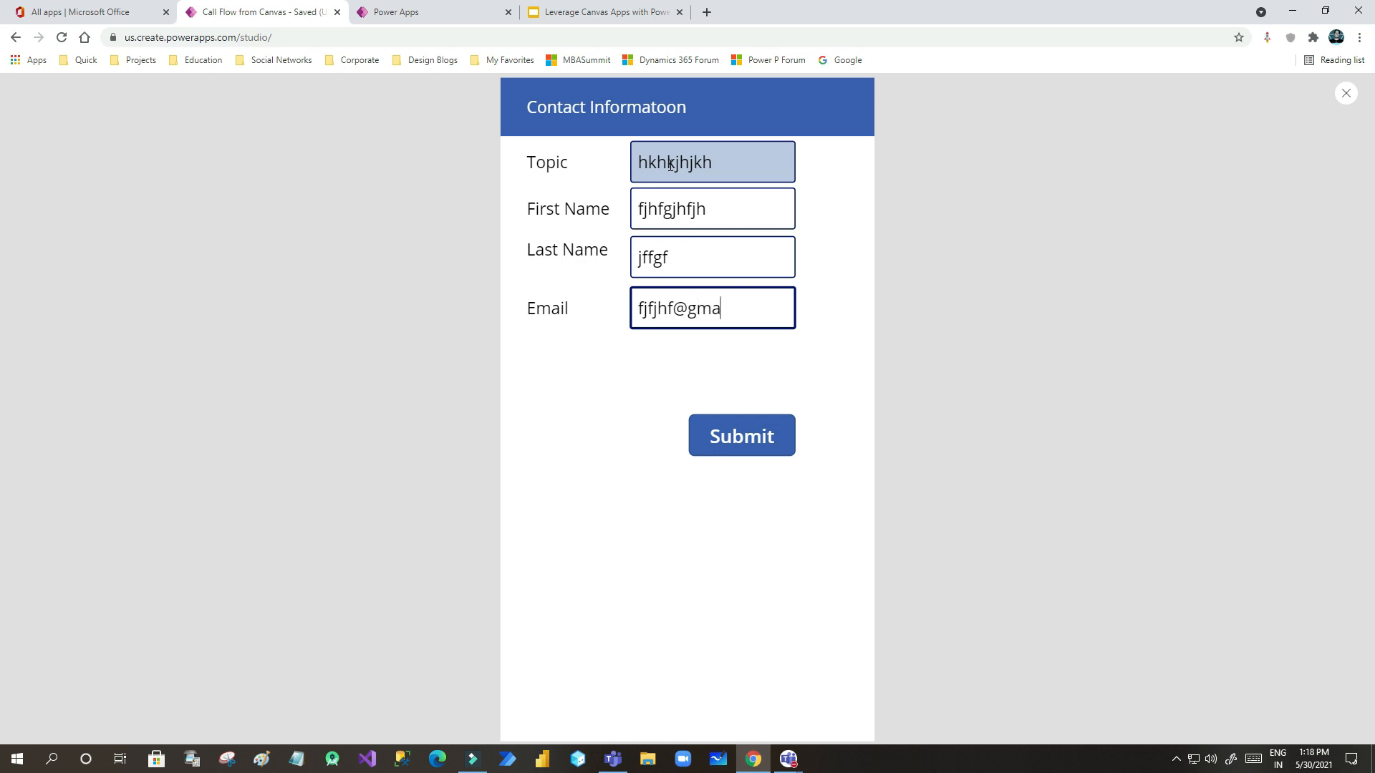
pyautogui.click(737, 443)
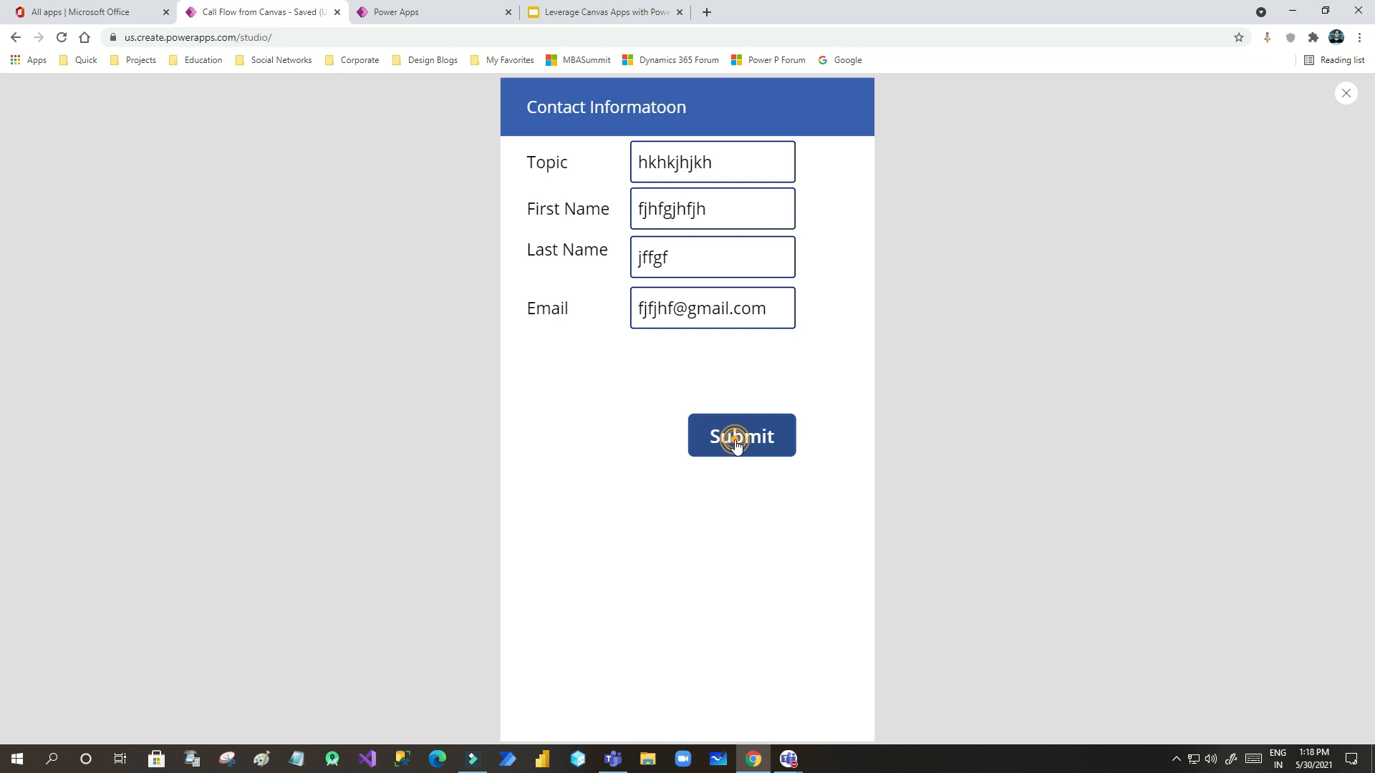
pyautogui.click(736, 445)
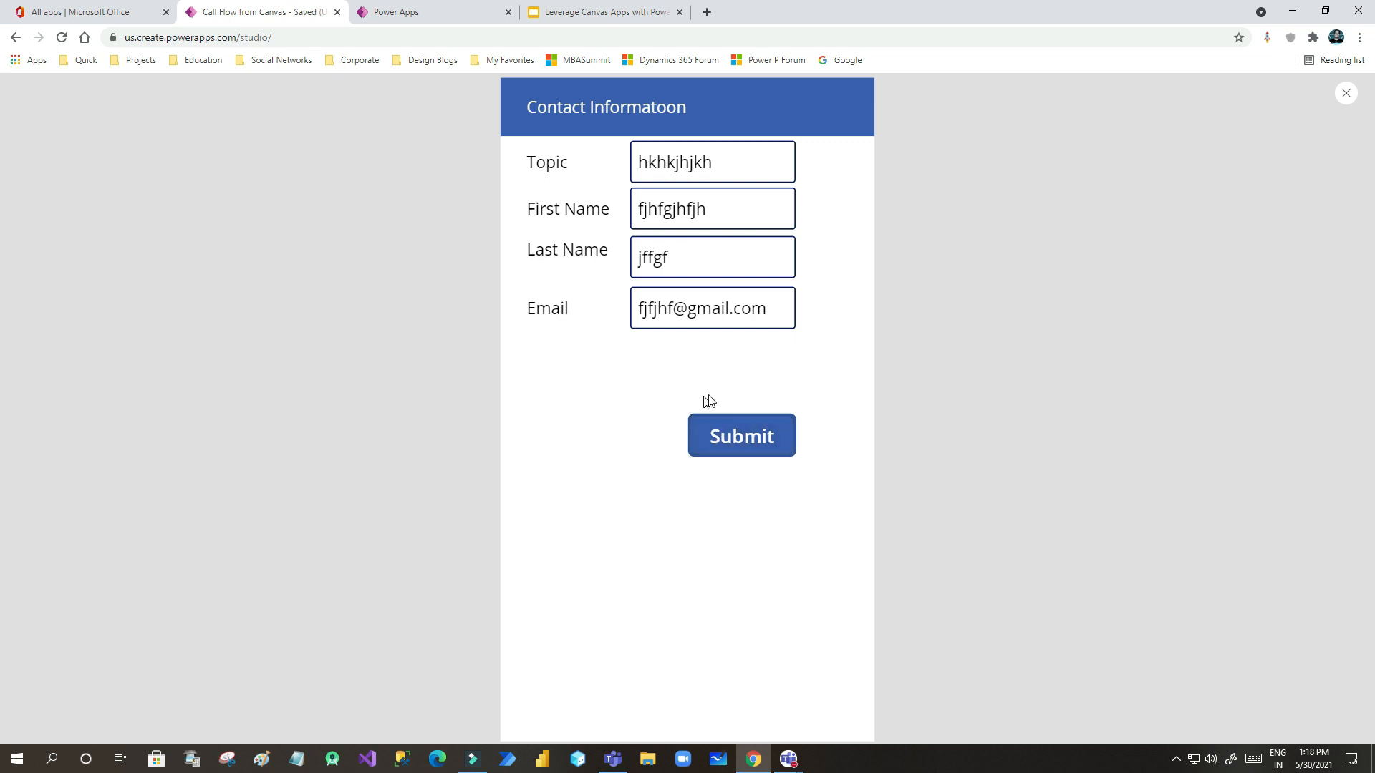
# - Close the preview, check the Create Lead flow tab, and drag Submit up to Y 513
pyautogui.click(1351, 97)
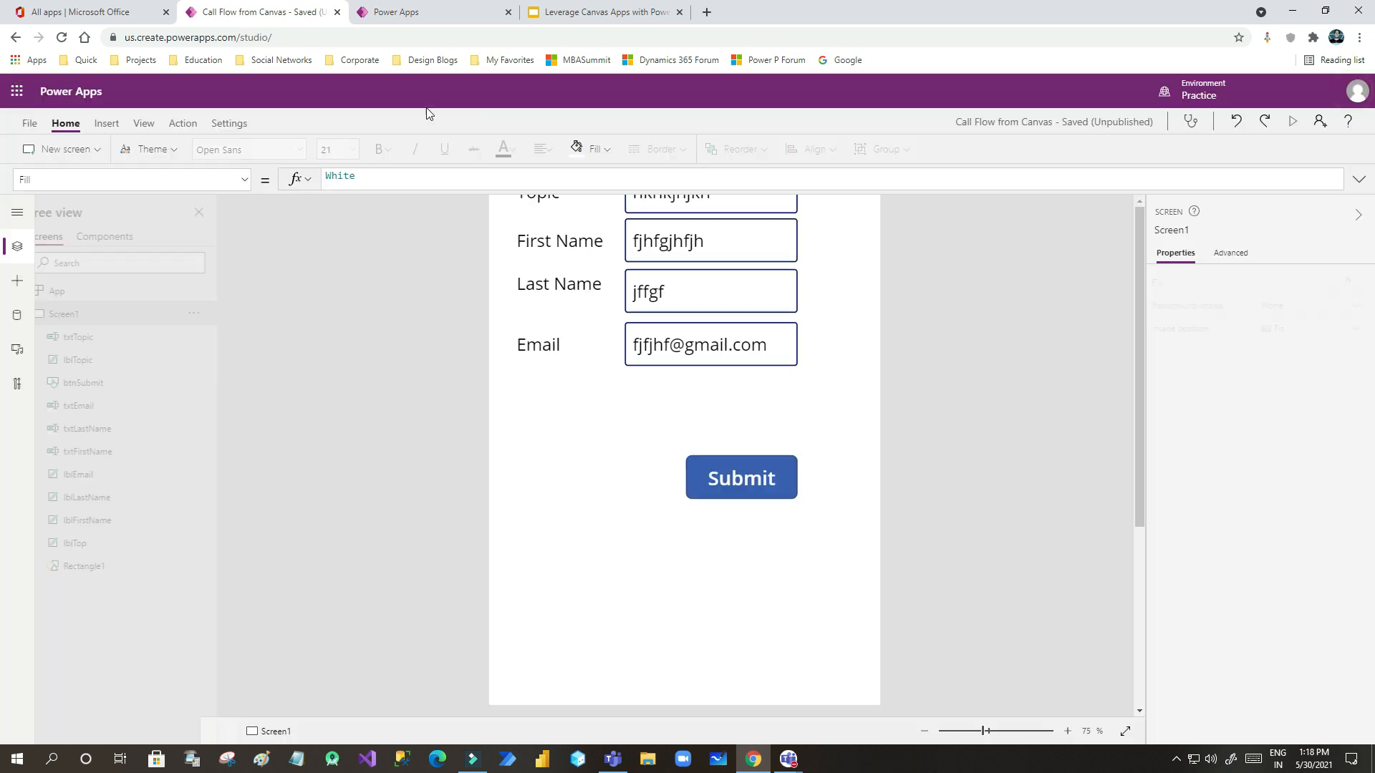
pyautogui.click(824, 460)
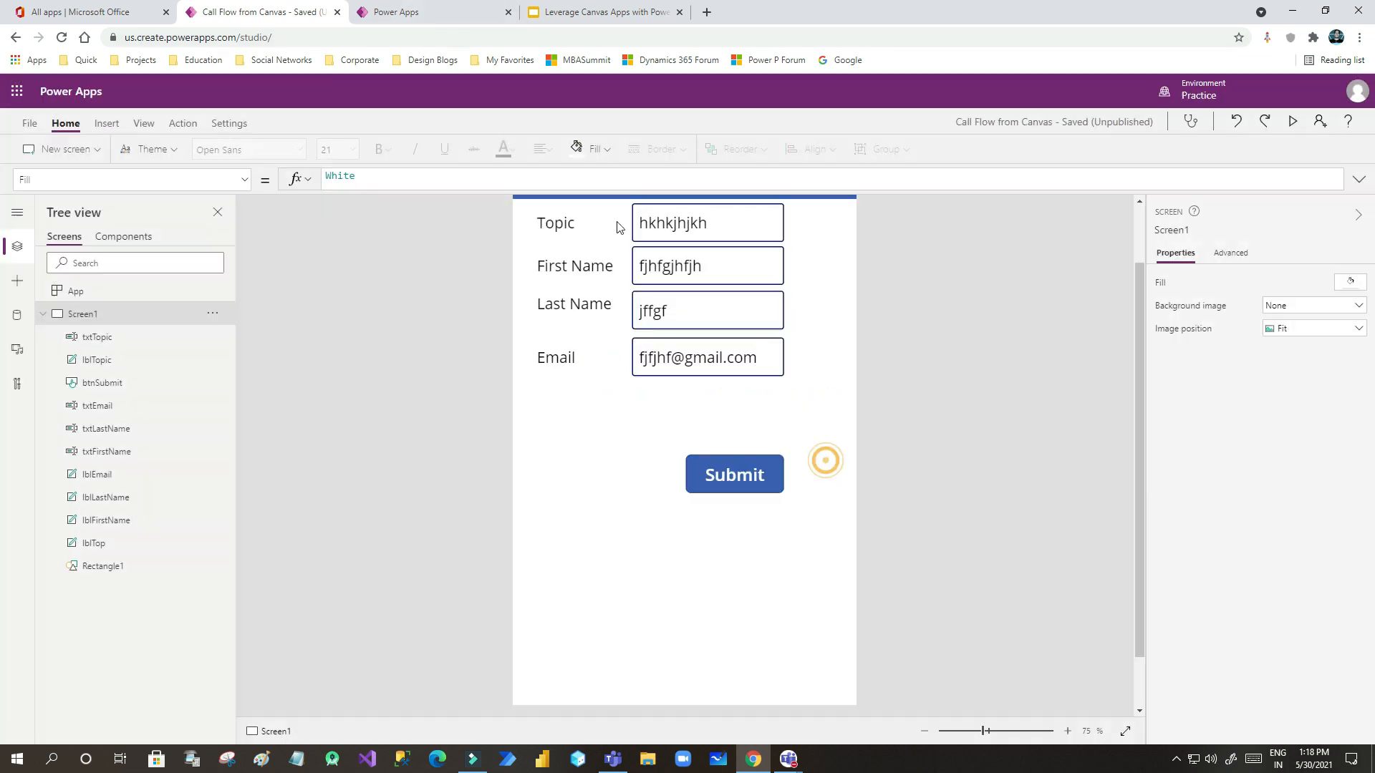
pyautogui.click(430, 11)
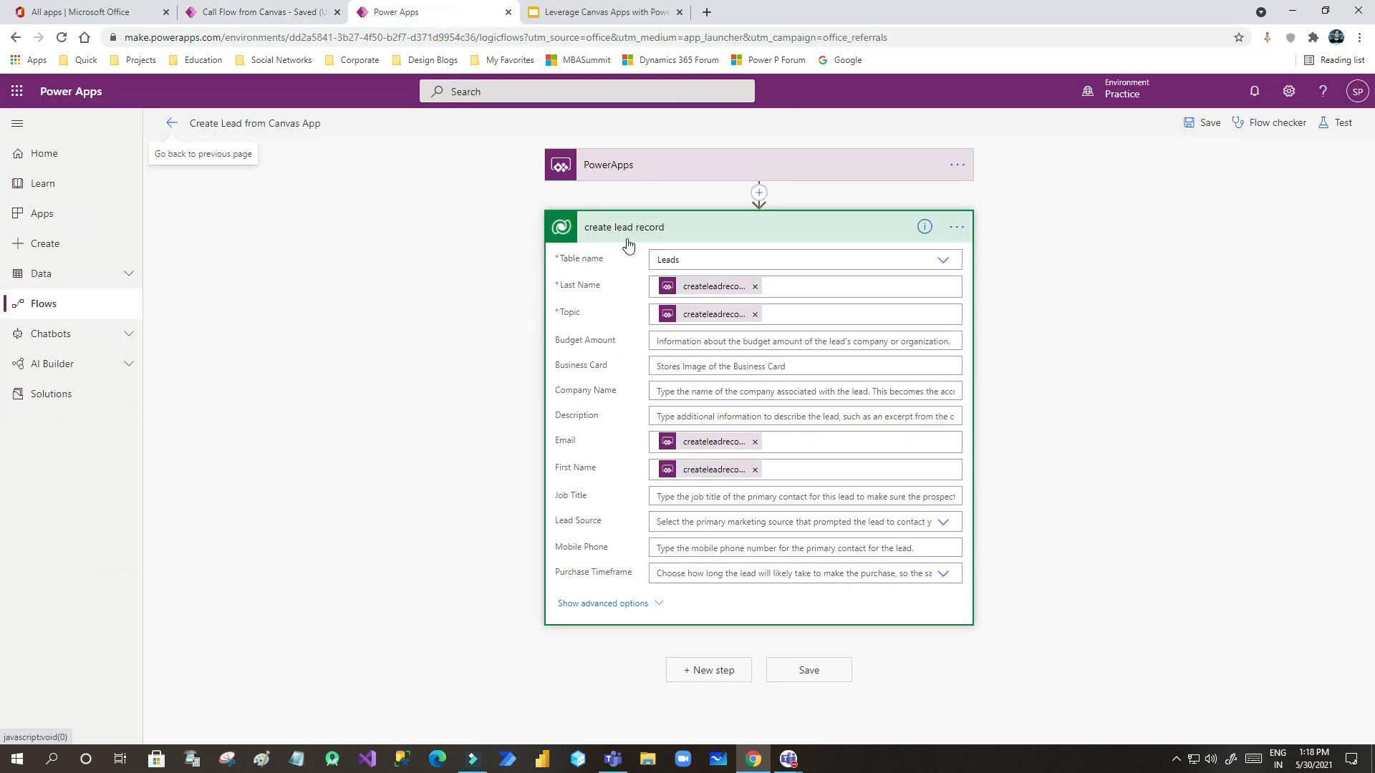
pyautogui.click(271, 18)
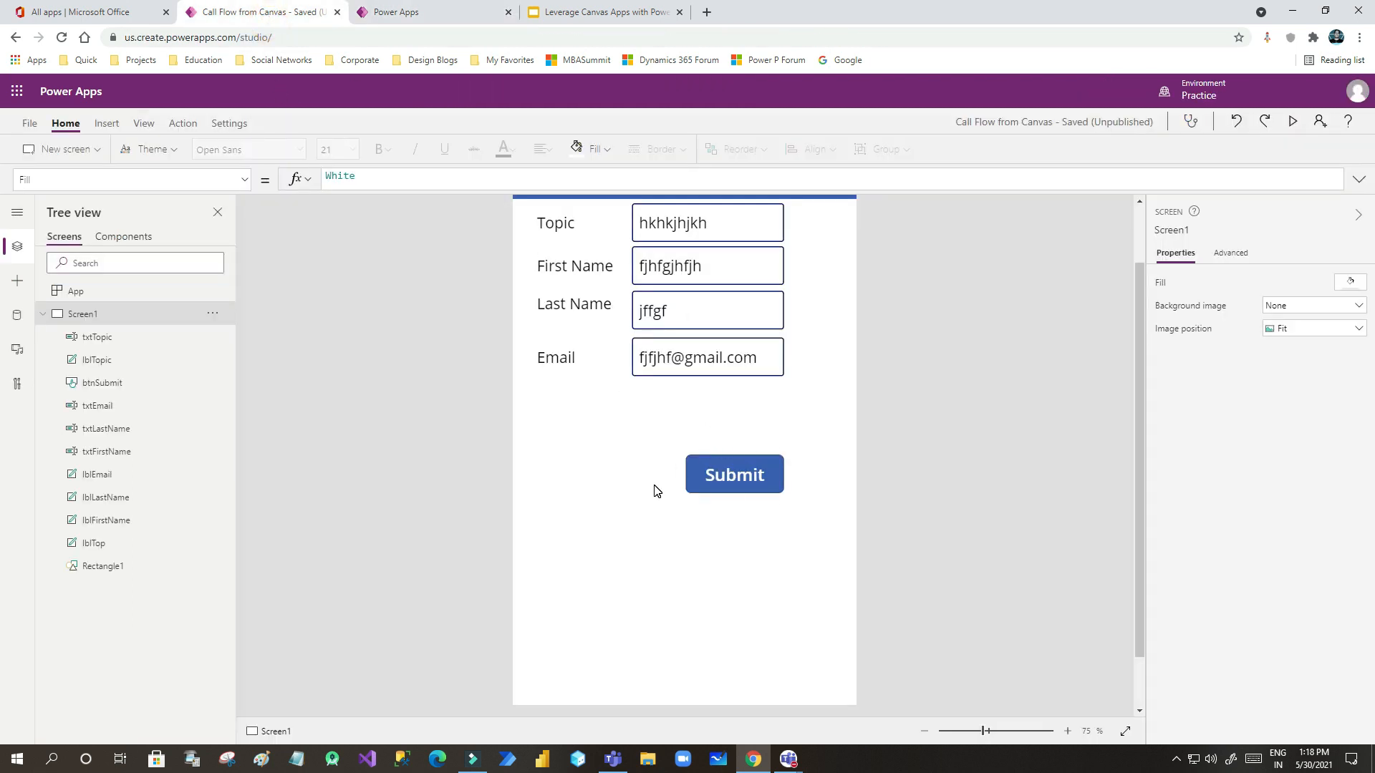
pyautogui.scroll(1, 659, 497)
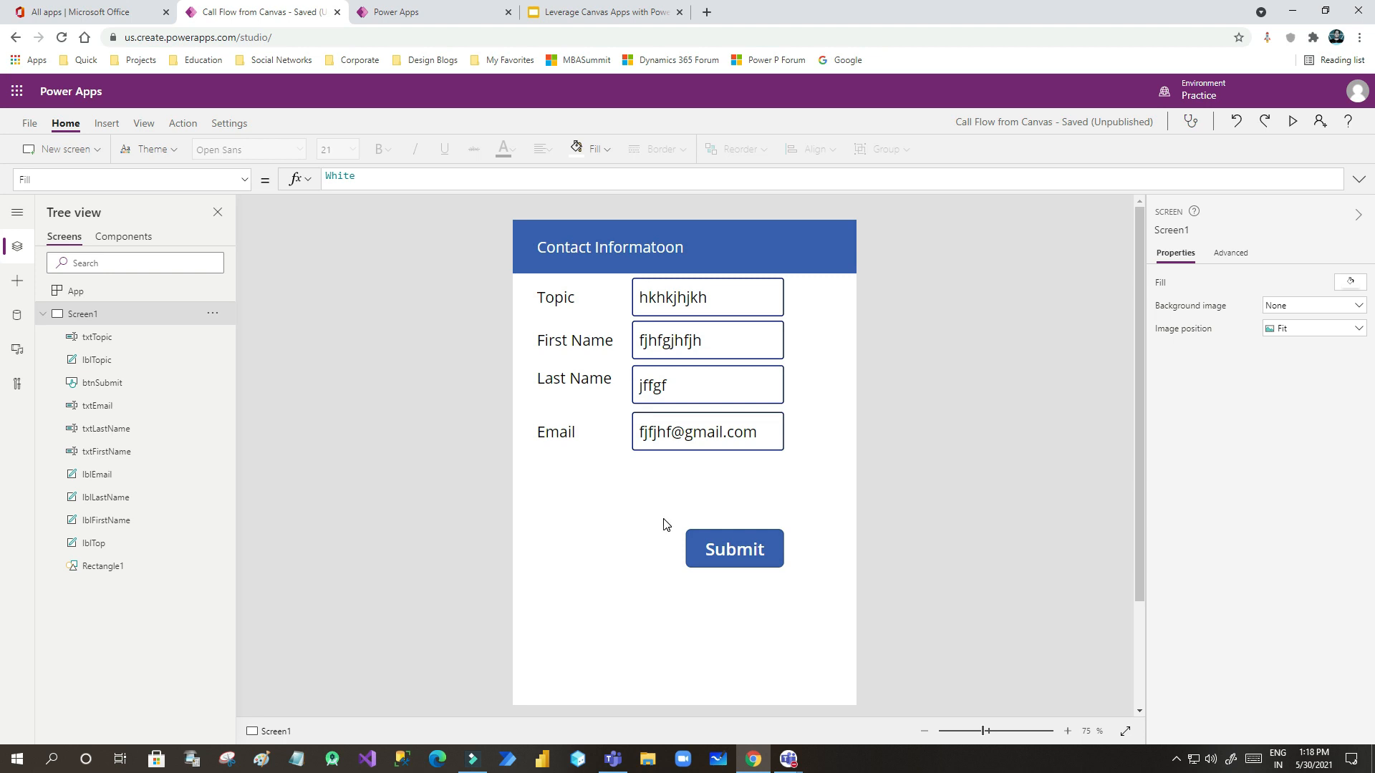
pyautogui.click(407, 16)
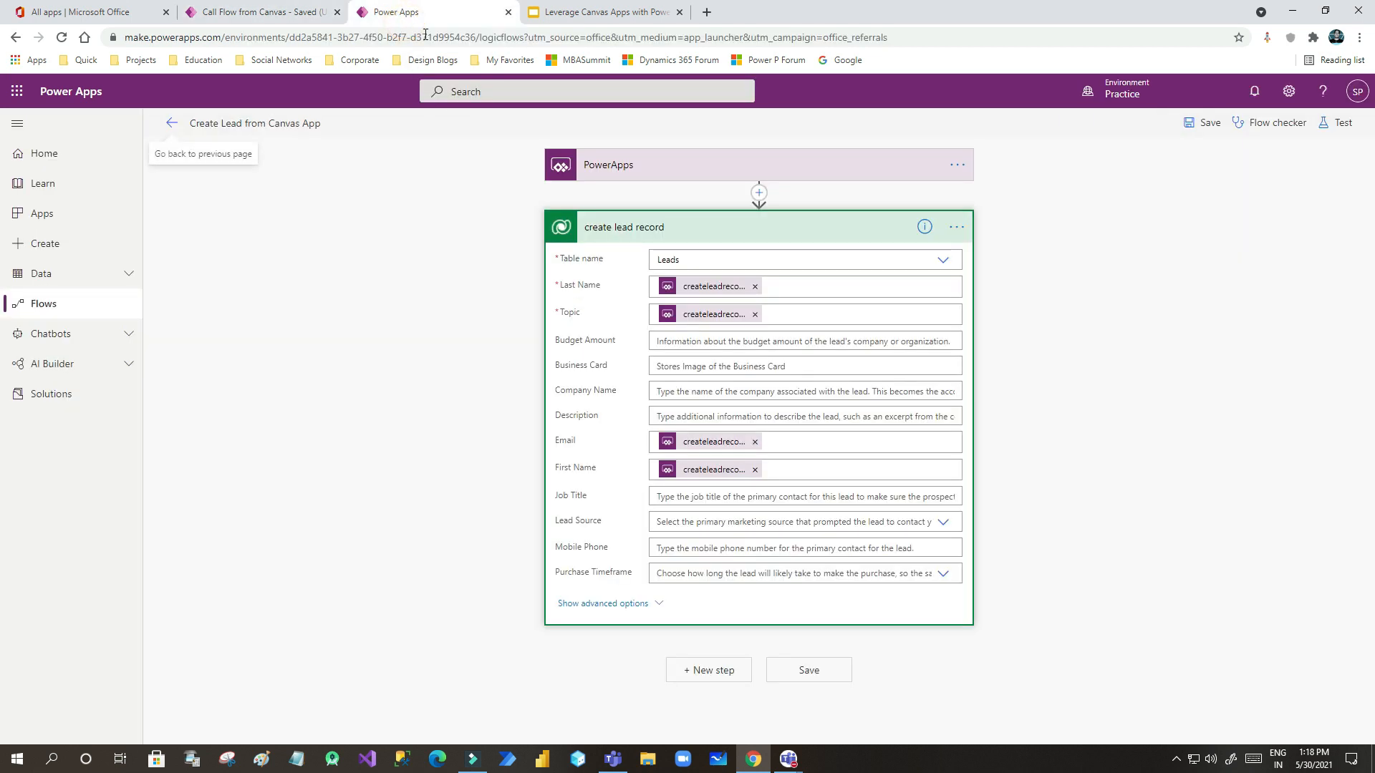
pyautogui.click(262, 16)
pyautogui.click(633, 514)
pyautogui.moveTo(717, 554); pyautogui.dragTo(726, 509)
pyautogui.click(735, 516)
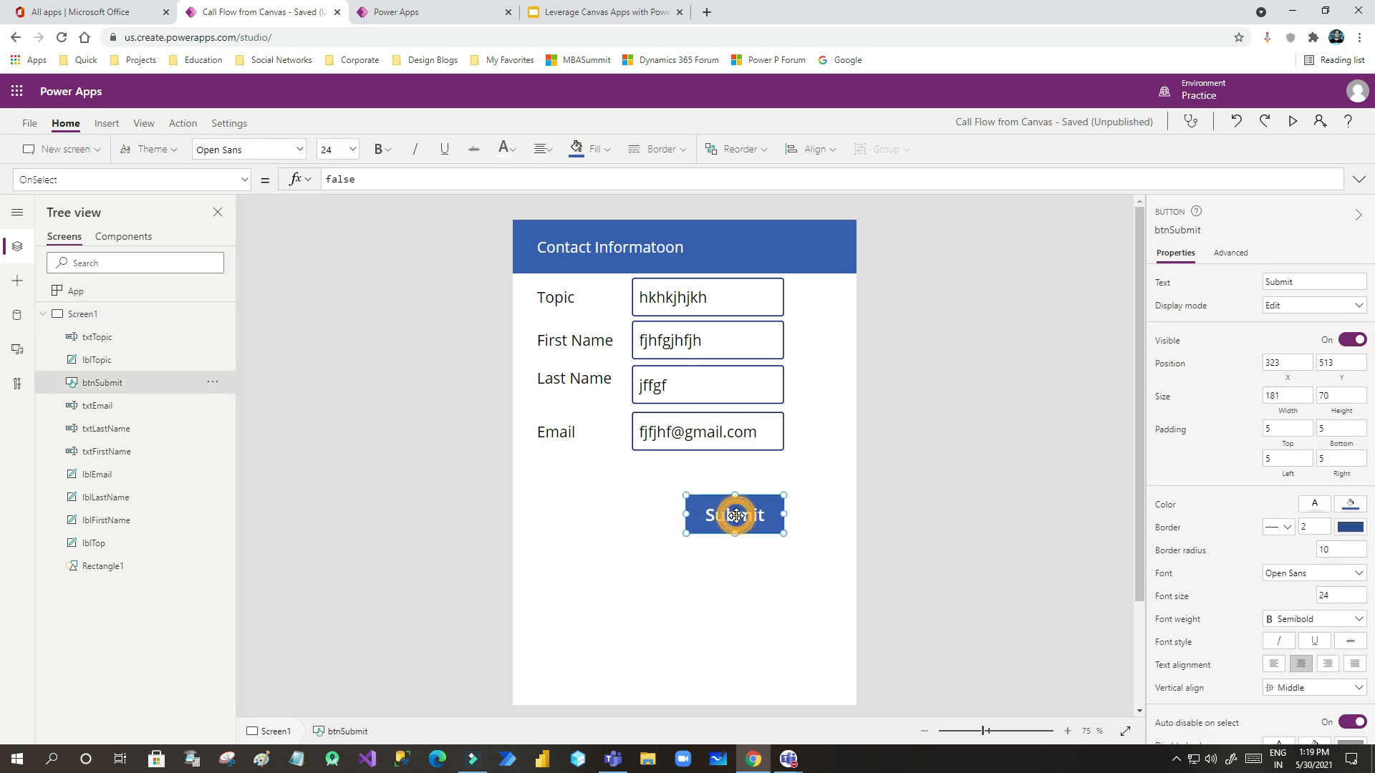
# - Link the Create Lead from Canvas App flow to btnSubmit through Action > Power Automate
pyautogui.click(183, 125)
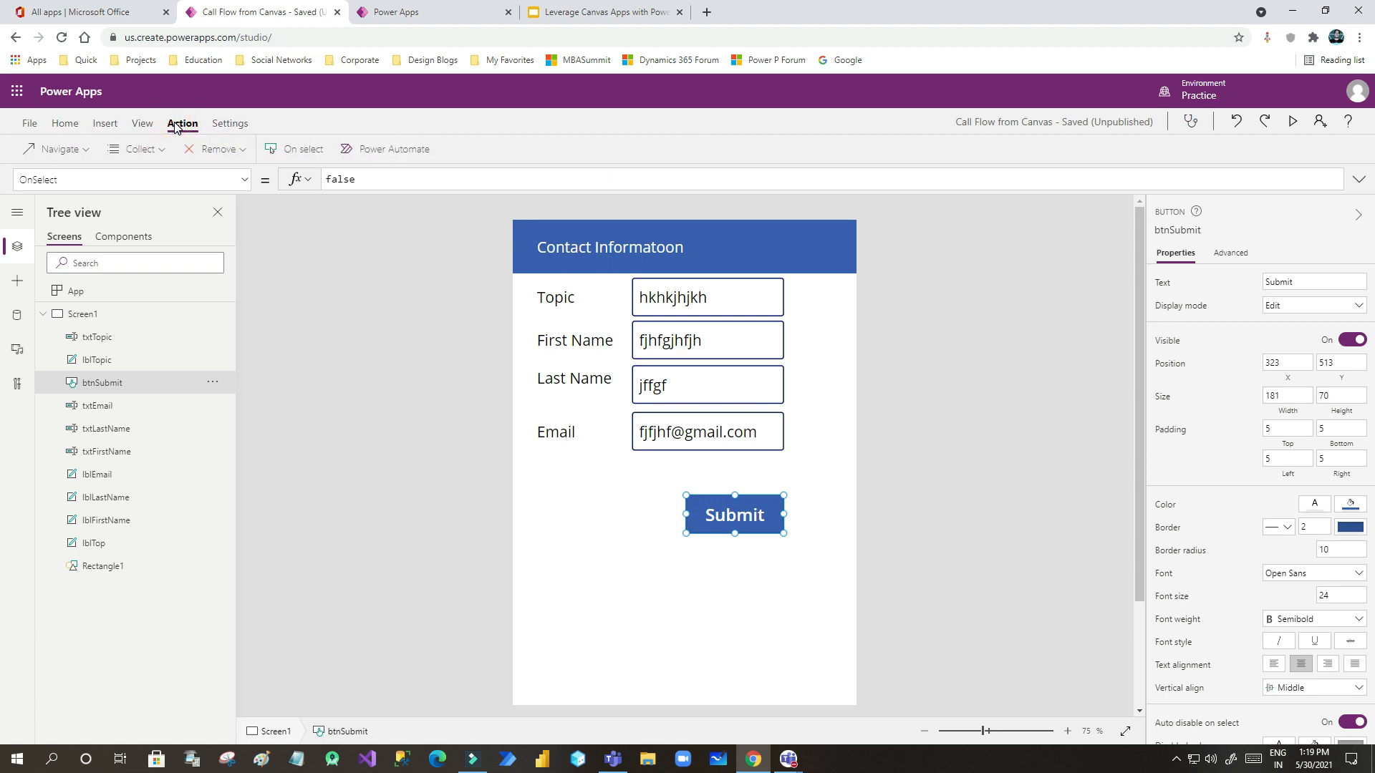
pyautogui.click(387, 151)
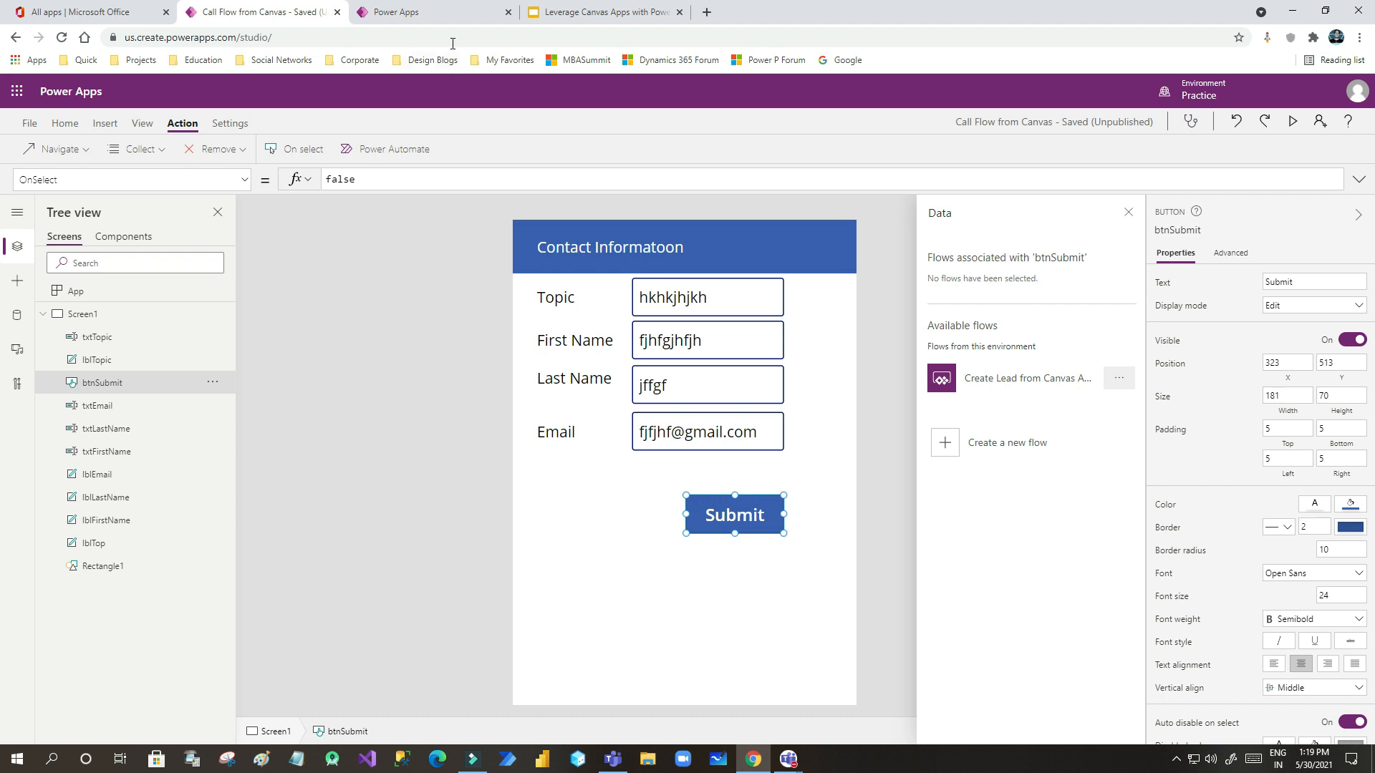
pyautogui.click(570, 15)
pyautogui.click(419, 12)
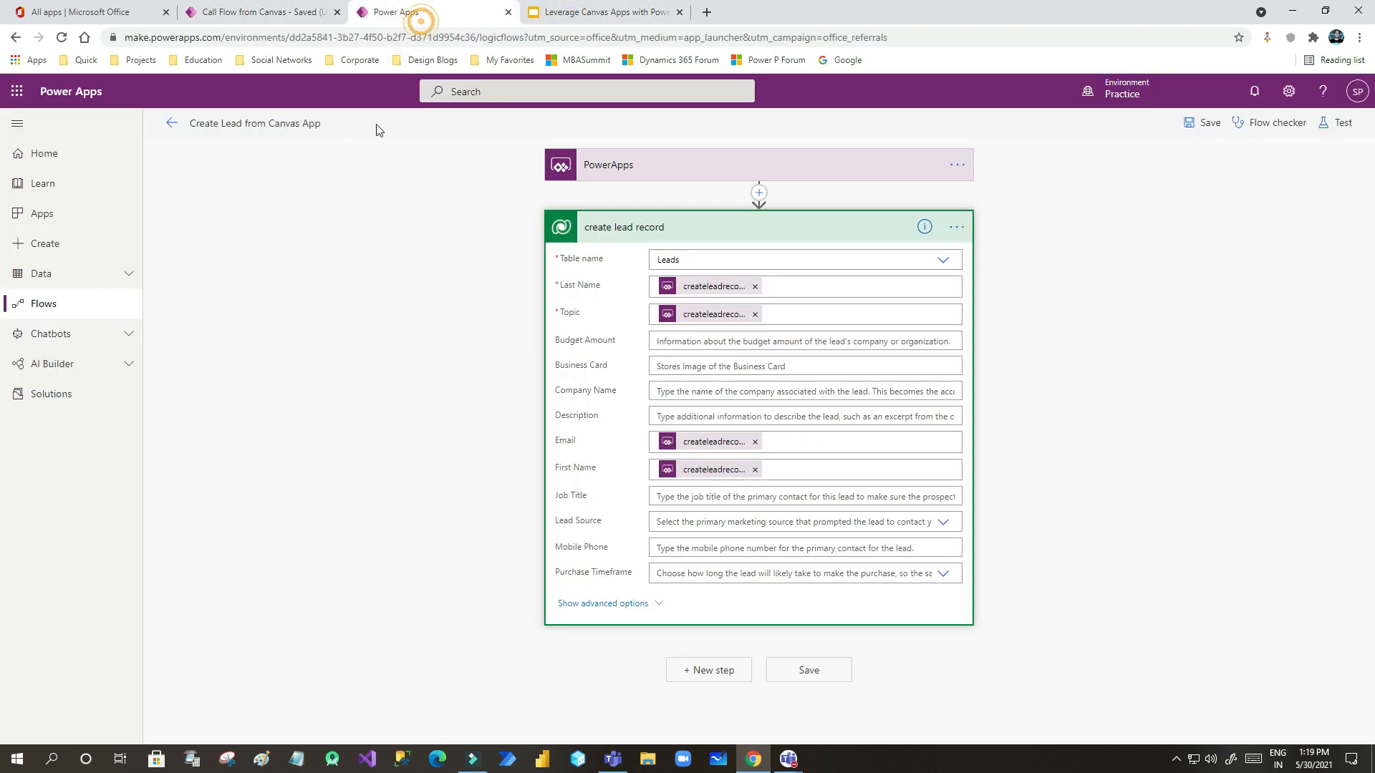
pyautogui.click(172, 123)
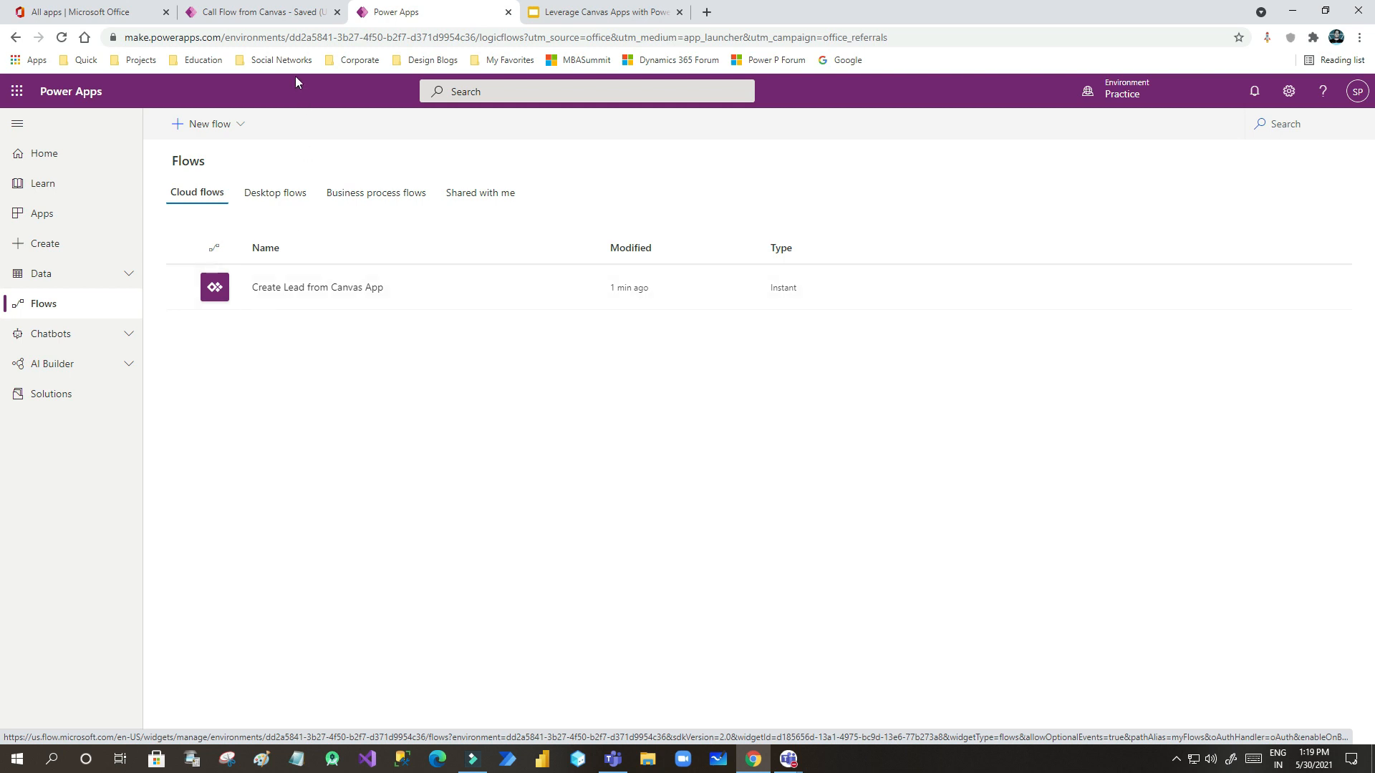
pyautogui.click(275, 14)
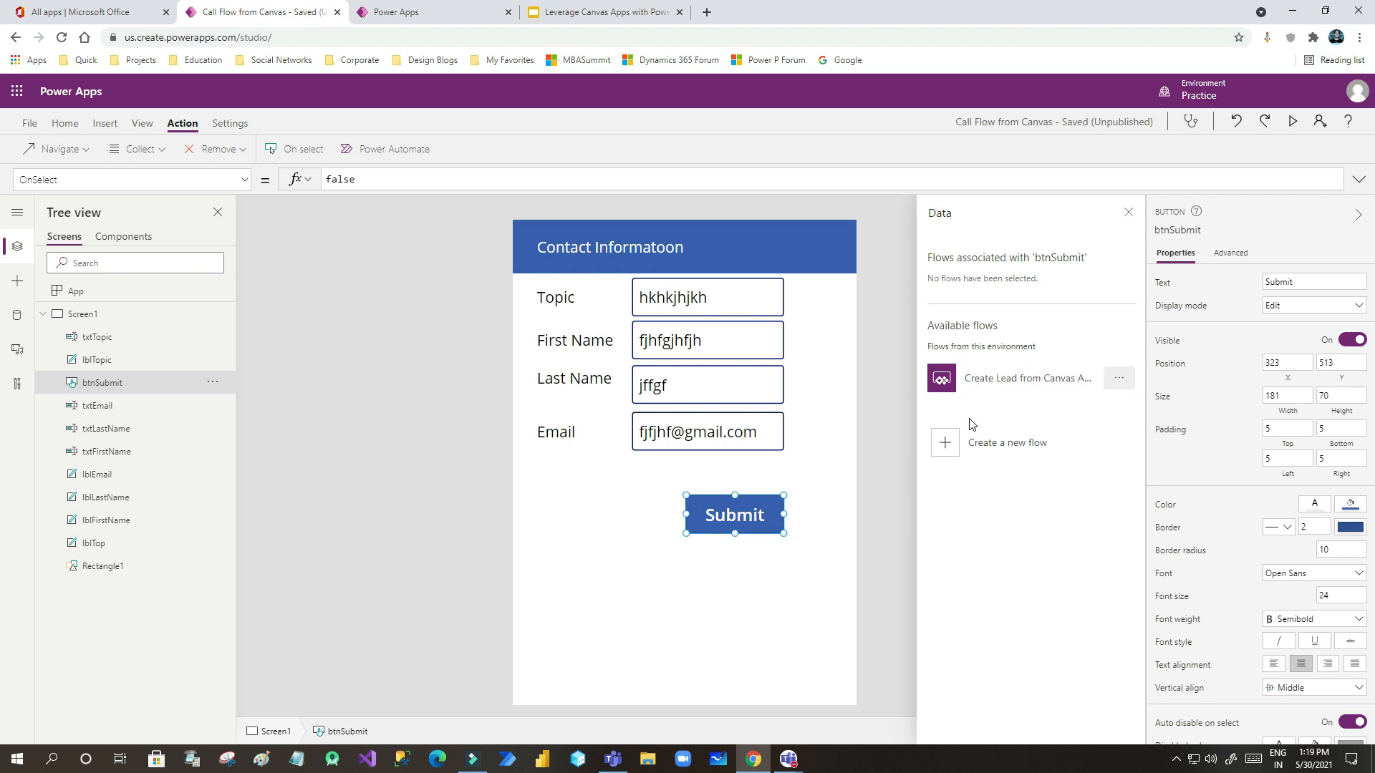
pyautogui.click(1008, 388)
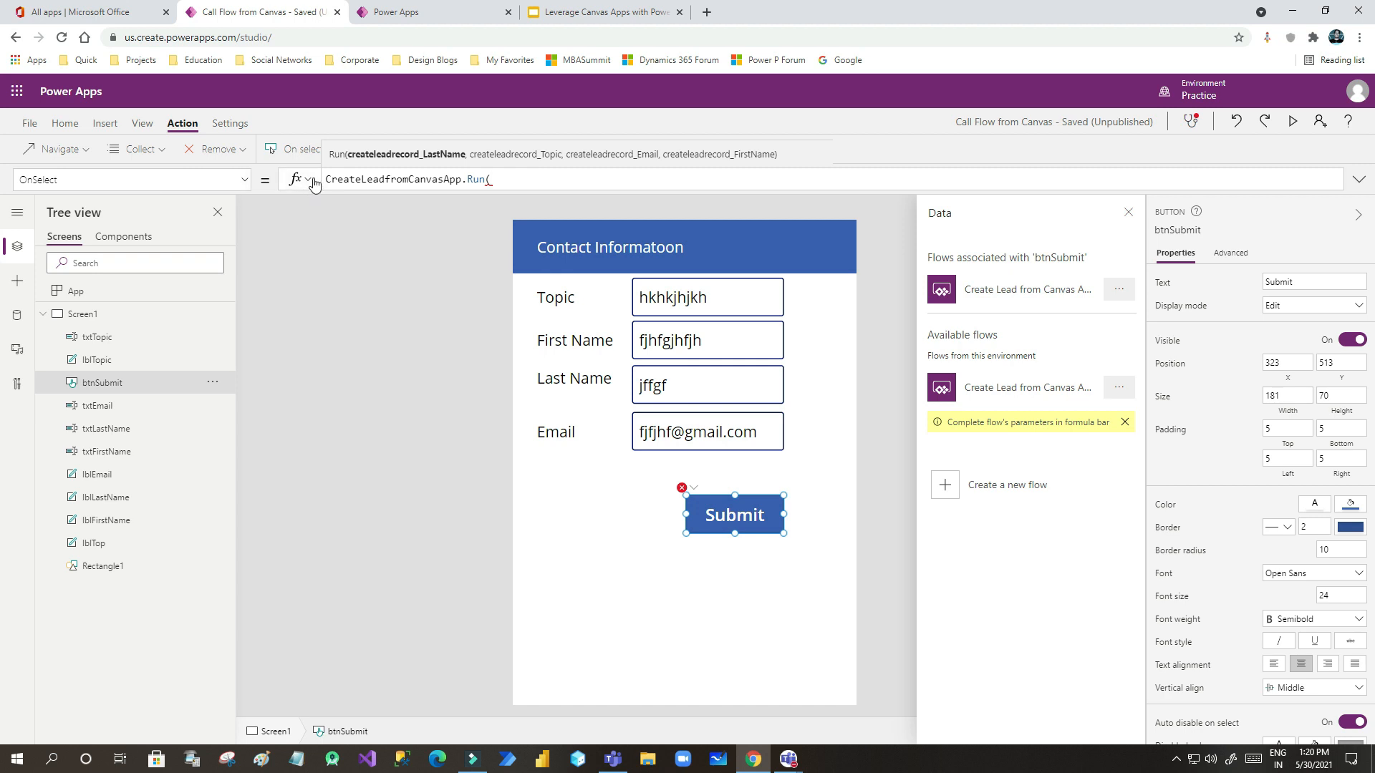
pyautogui.moveTo(326, 179); pyautogui.dragTo(530, 180)
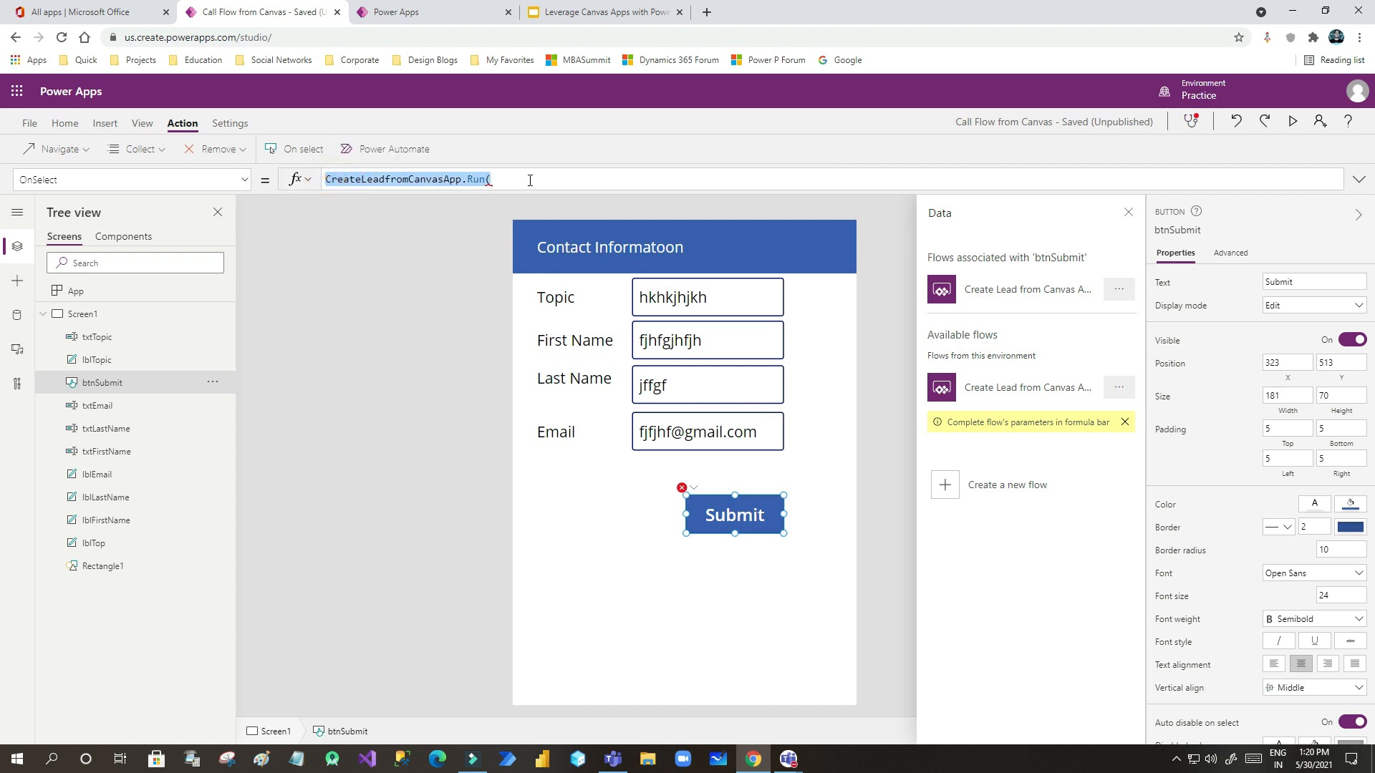
pyautogui.click(519, 179)
pyautogui.click(496, 180)
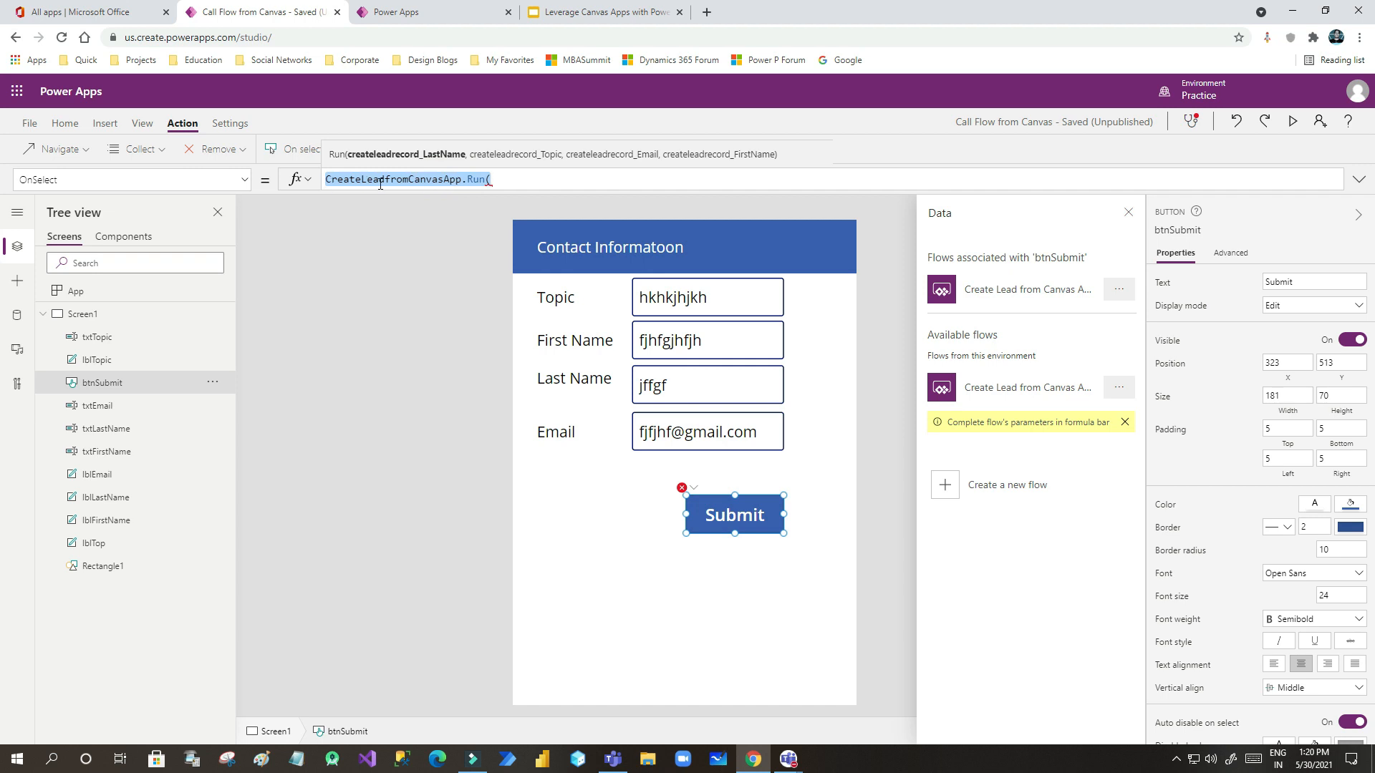
pyautogui.click(447, 12)
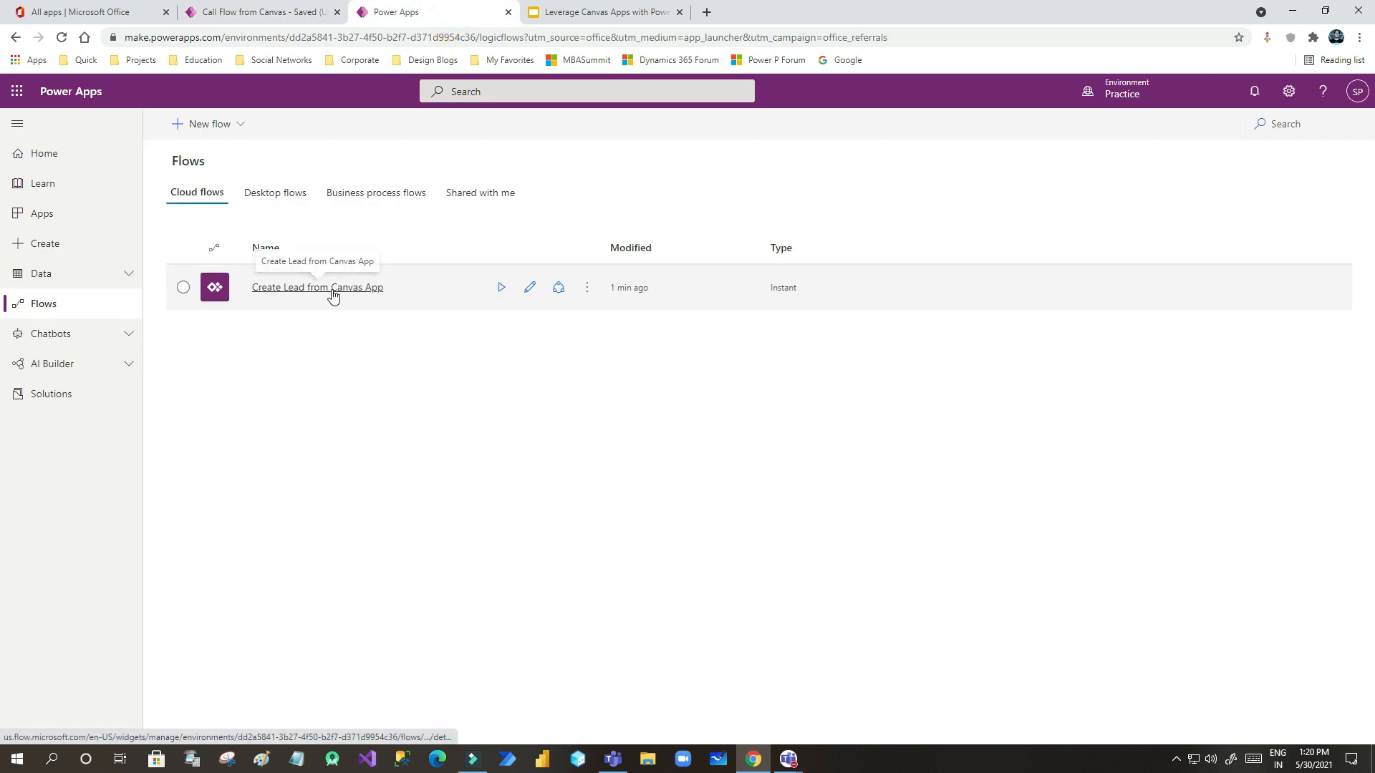
pyautogui.click(245, 12)
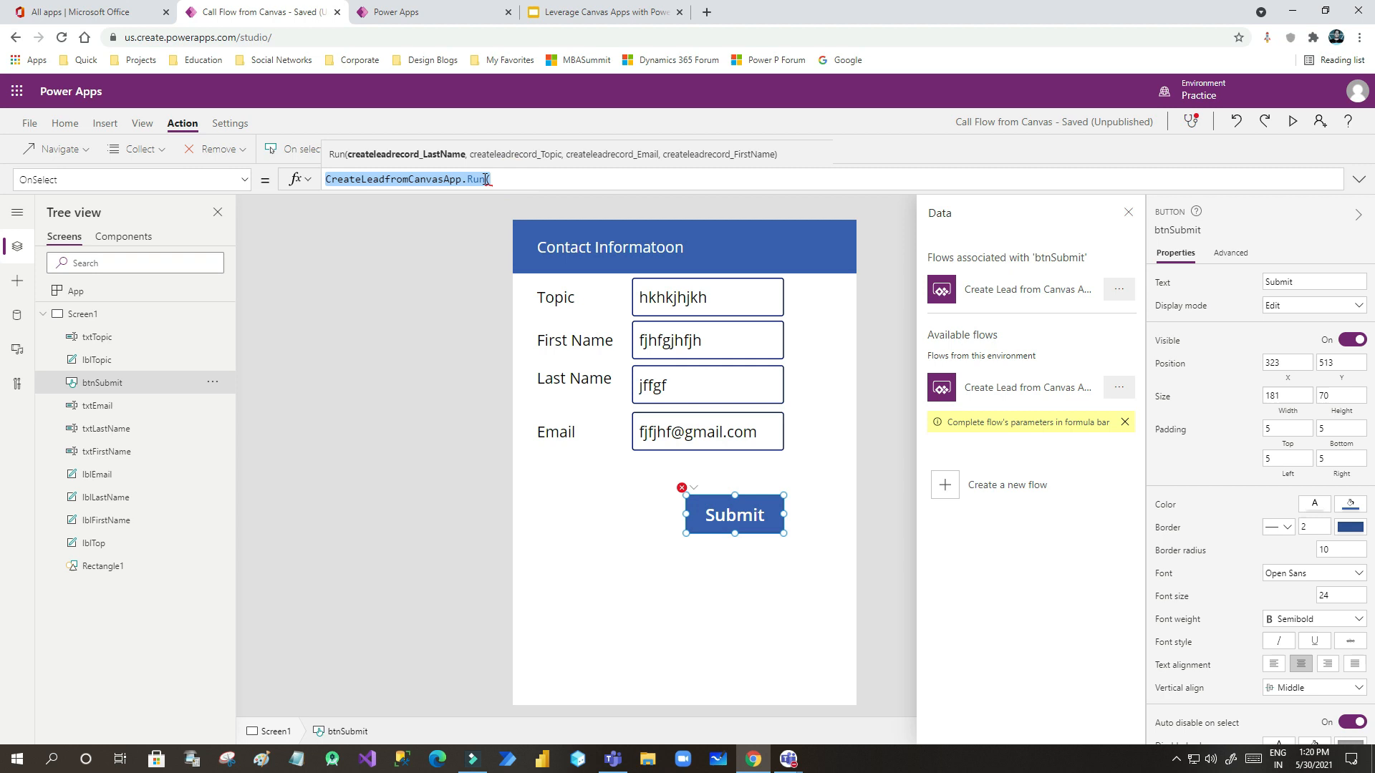
# - Enter a txtLastName reference in the Submit button's OnSelect formula
pyautogui.moveTo(484, 180)
pyautogui.write('txtl')
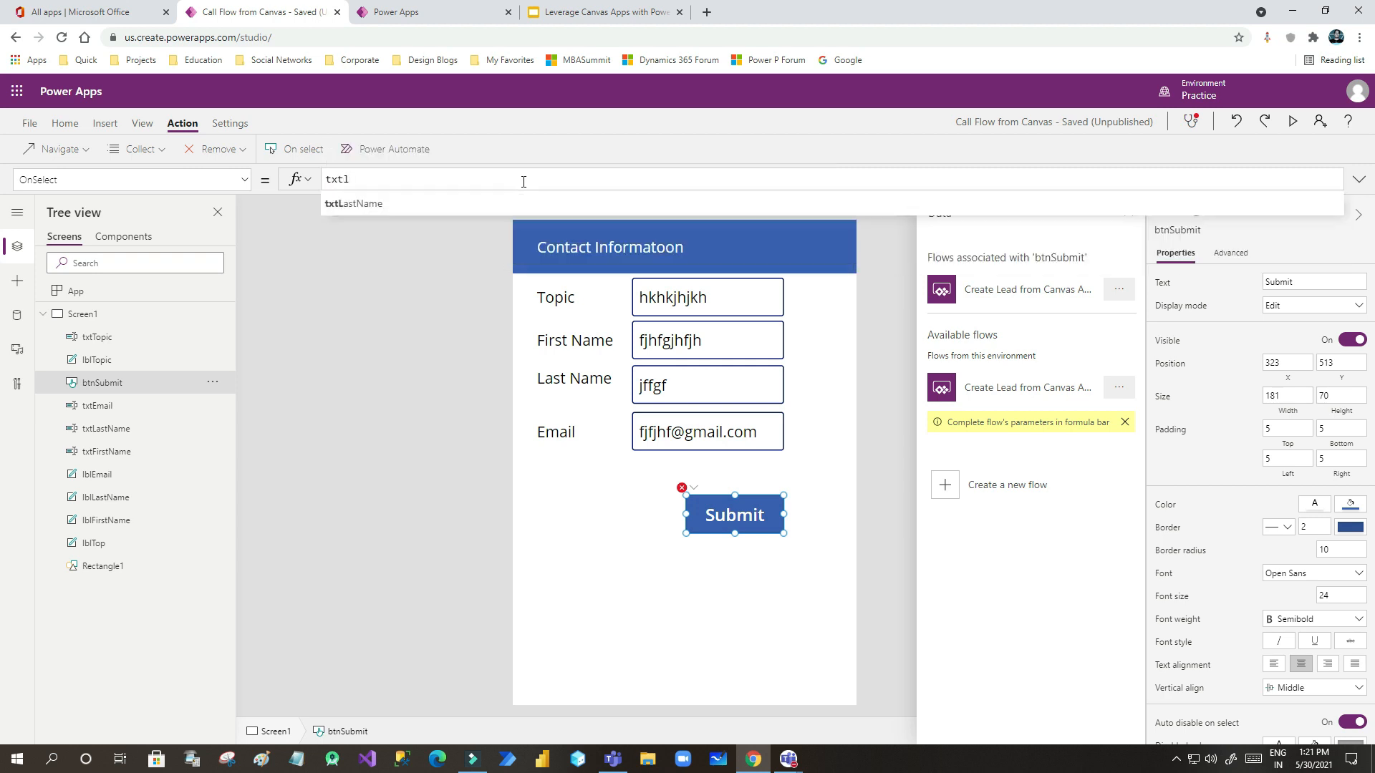
pyautogui.click(461, 200)
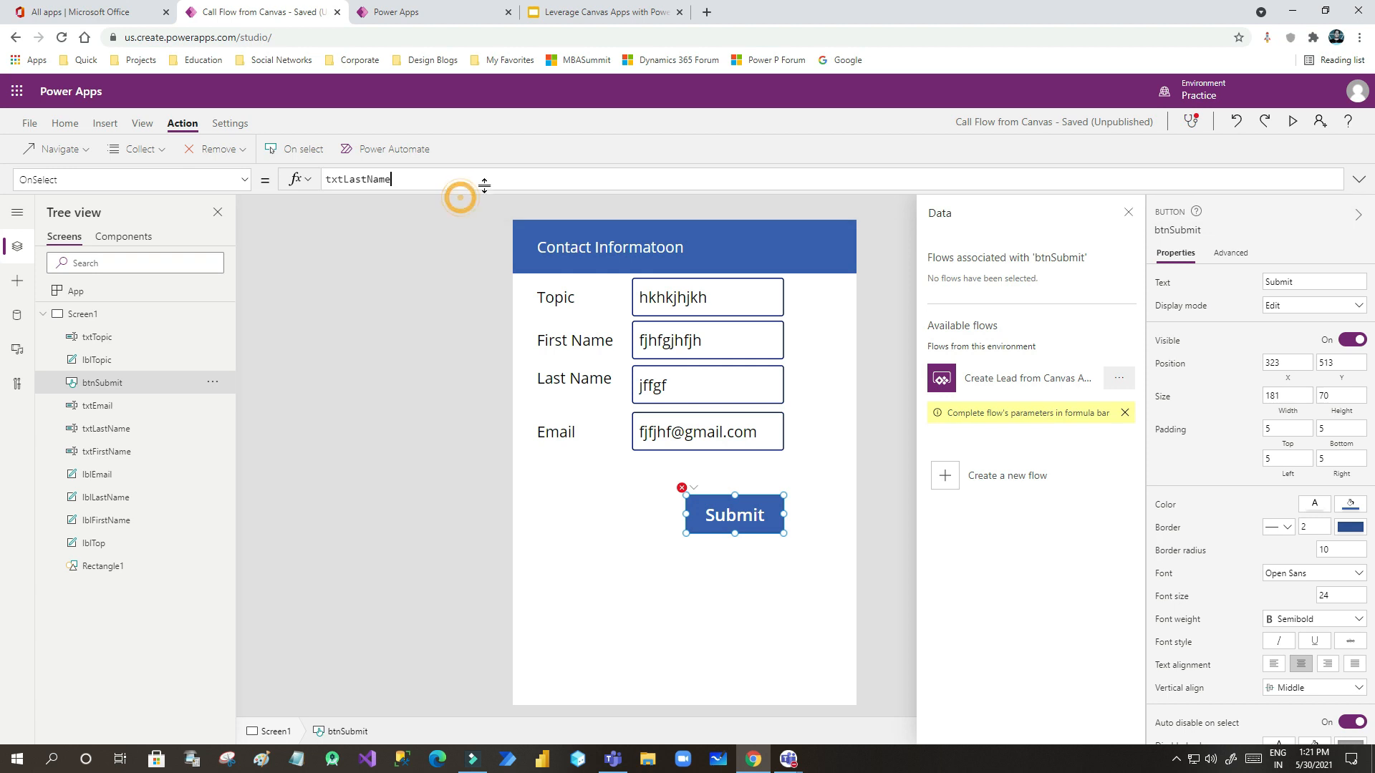
pyautogui.write('.text')
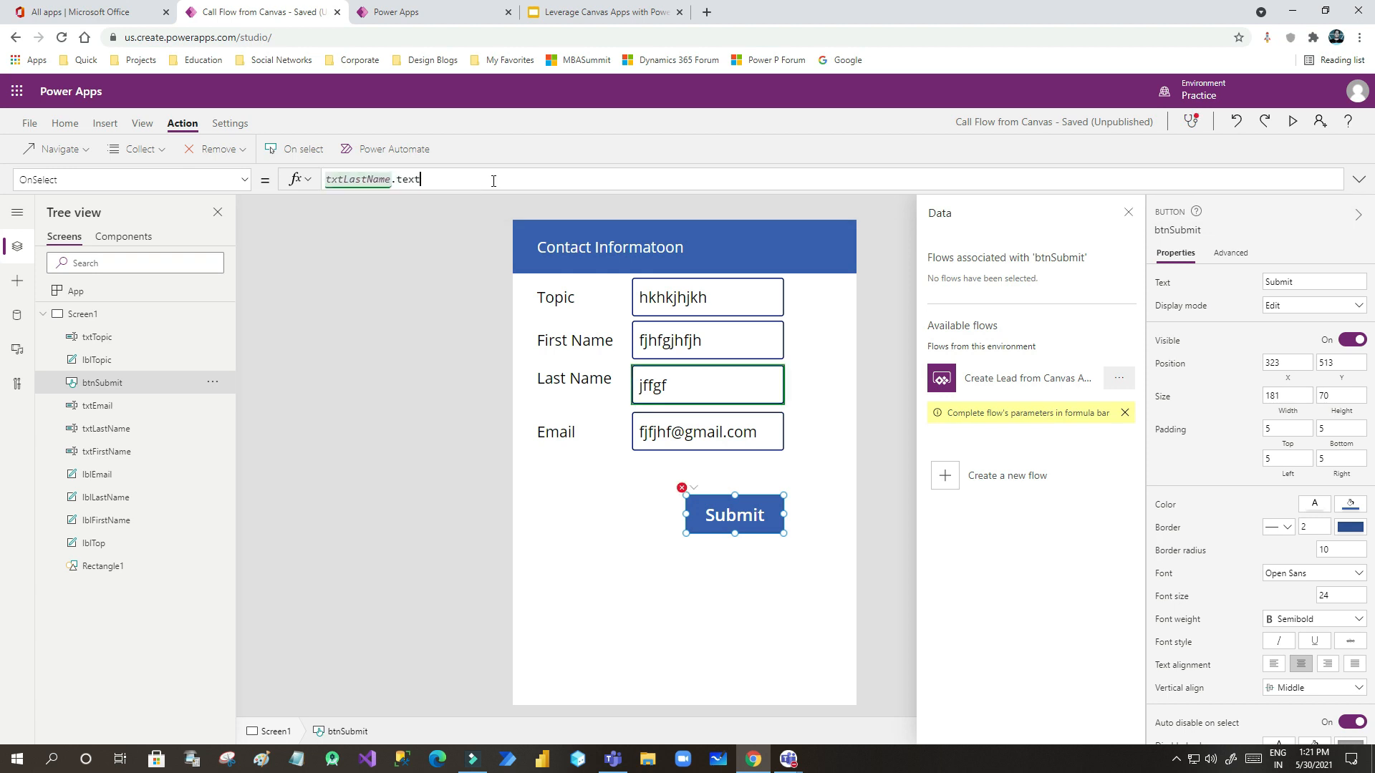
pyautogui.press('BackSpace')
pyautogui.press('BackSpace')
pyautogui.press('BackSpace')
pyautogui.press('BackSpace')
pyautogui.press('BackSpace')
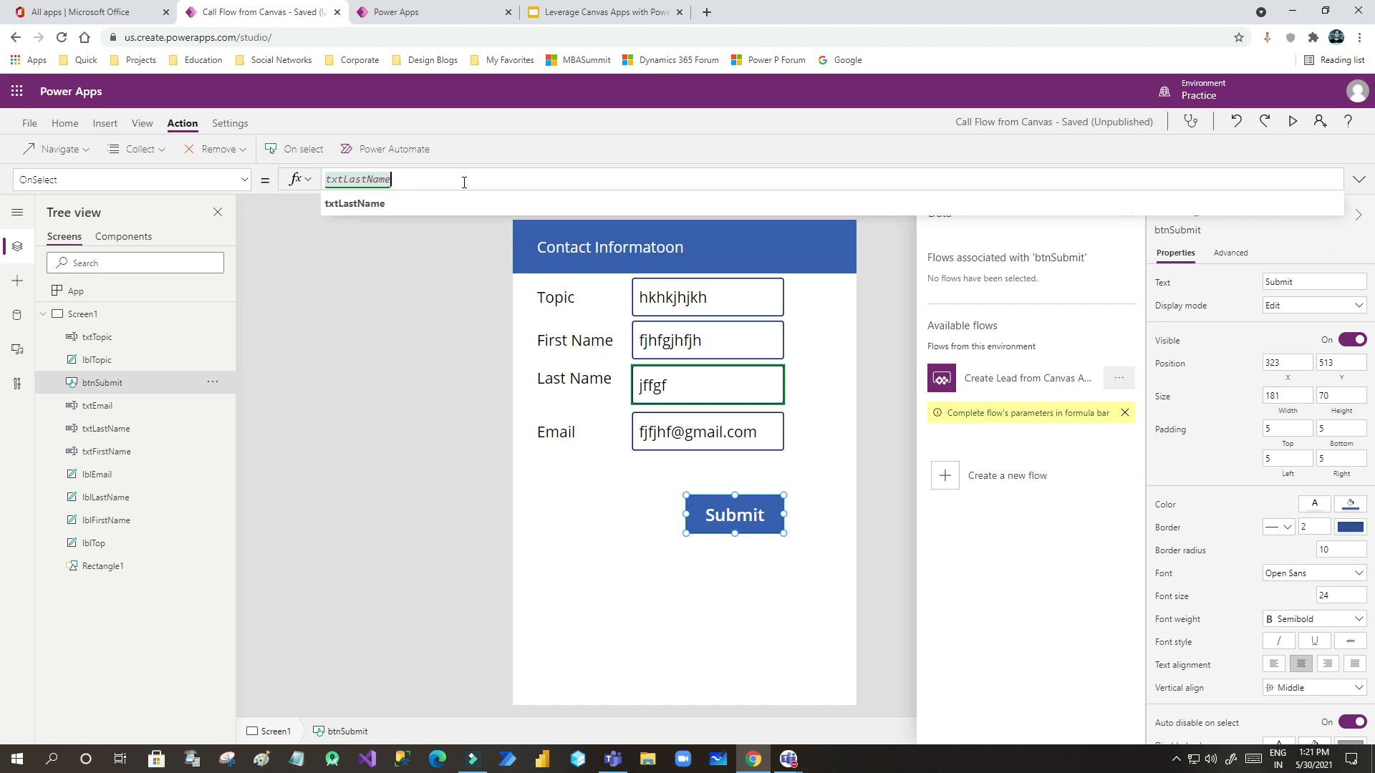
pyautogui.click(590, 496)
pyautogui.click(713, 512)
pyautogui.click(401, 179)
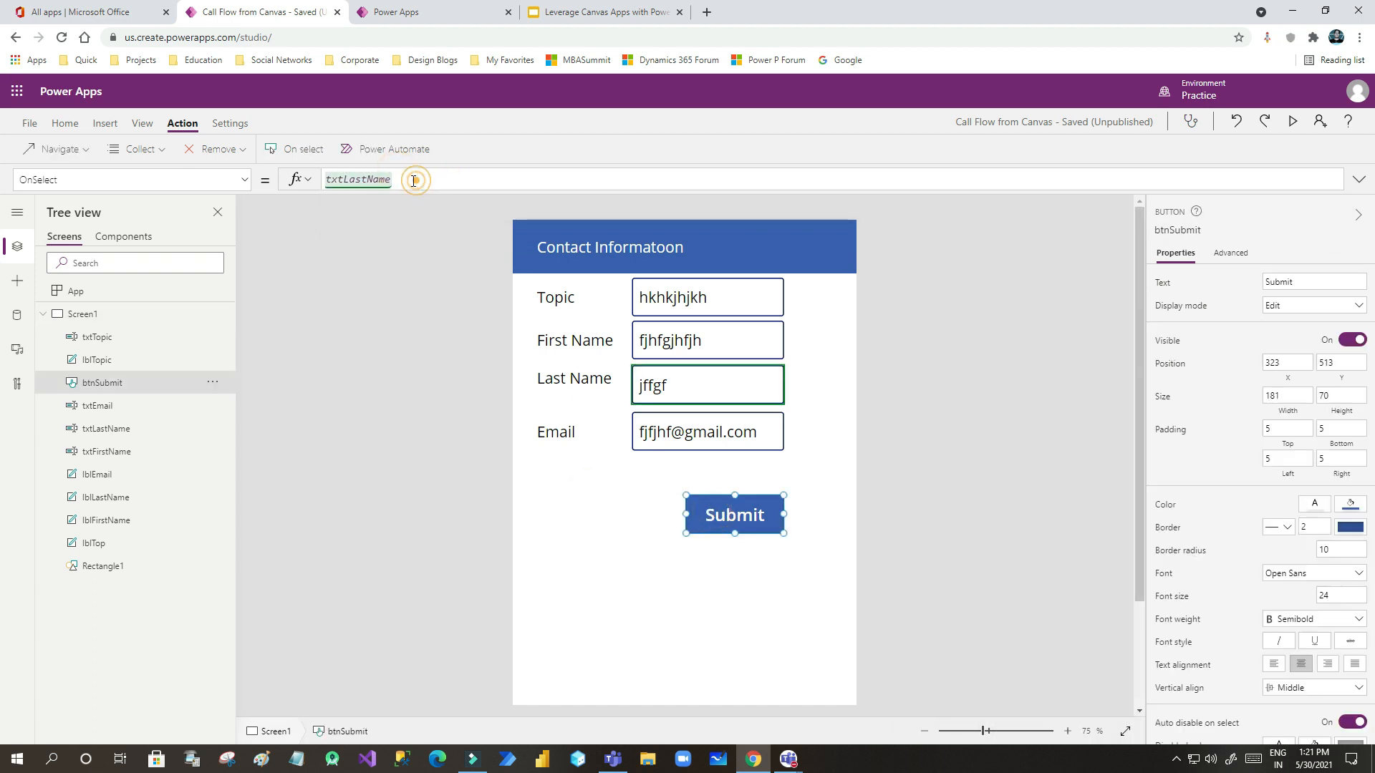
pyautogui.moveTo(401, 179); pyautogui.dragTo(308, 187)
# - Replace it with a CreateLeadfromCanvasApp.Run( call in btnSubmit's OnSelect
pyautogui.write('crea')
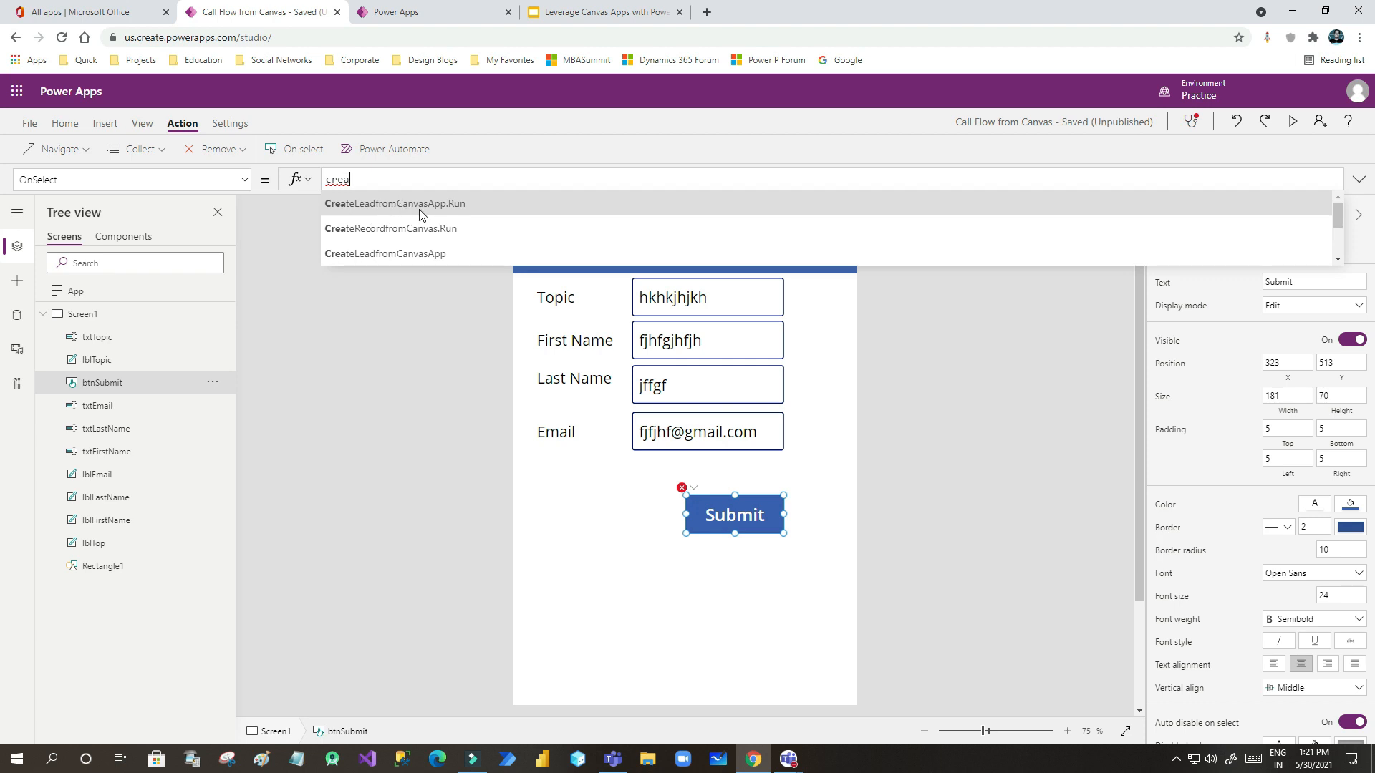
pyautogui.click(430, 12)
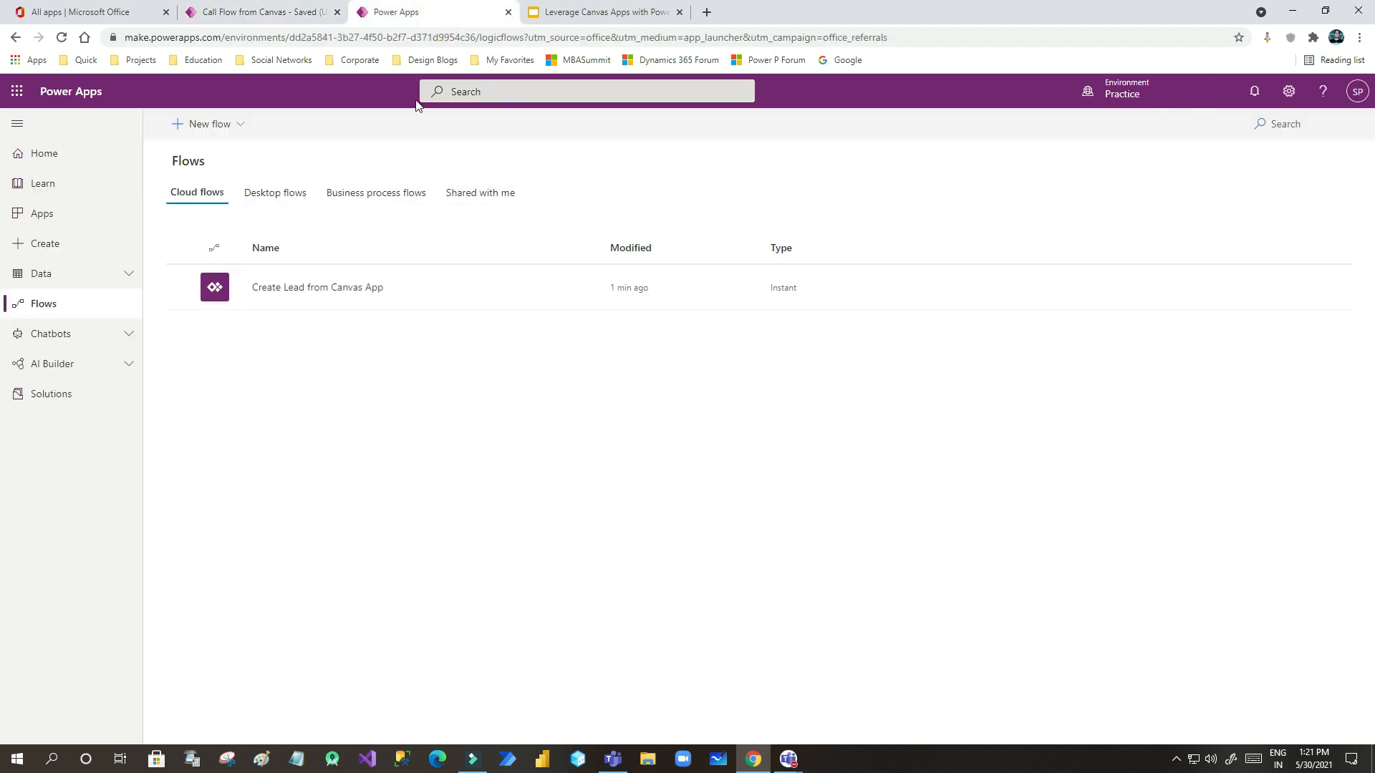
pyautogui.click(269, 14)
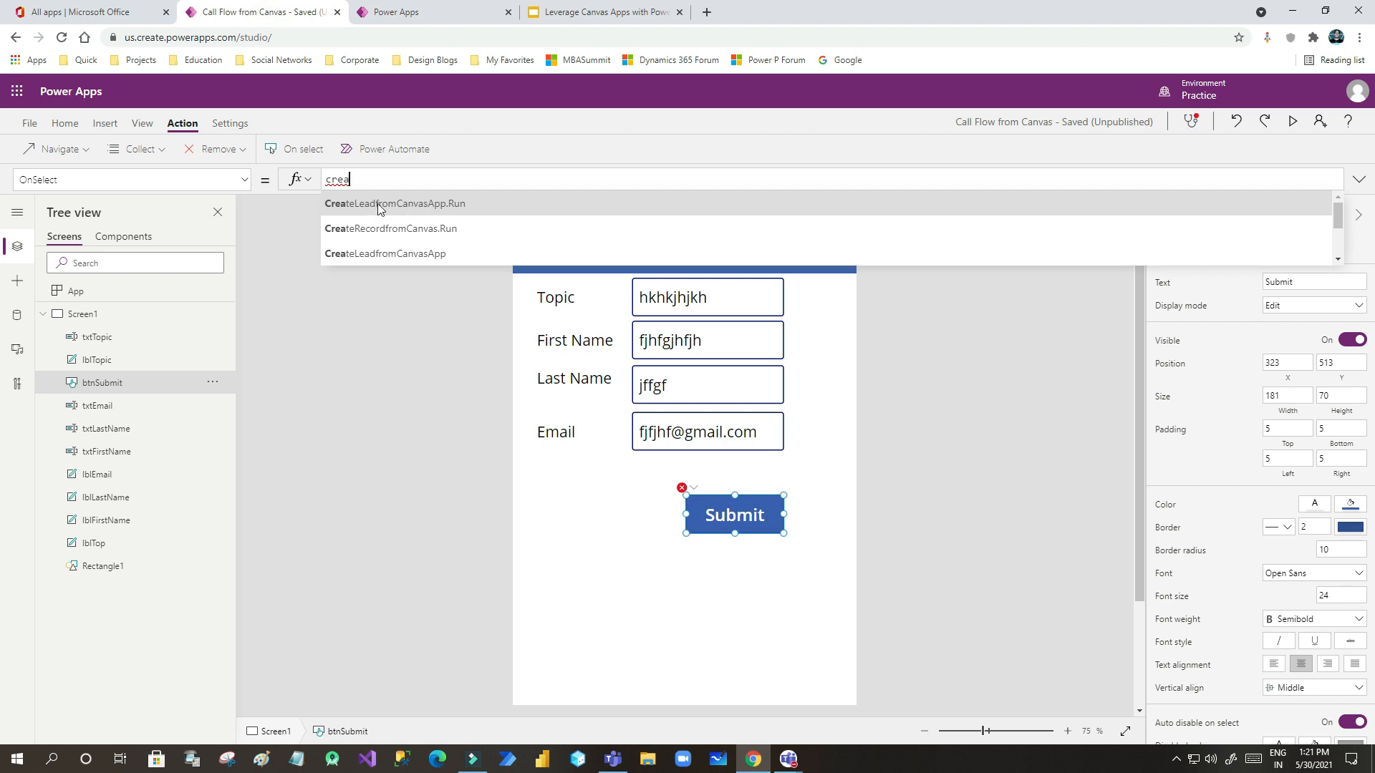
pyautogui.click(417, 206)
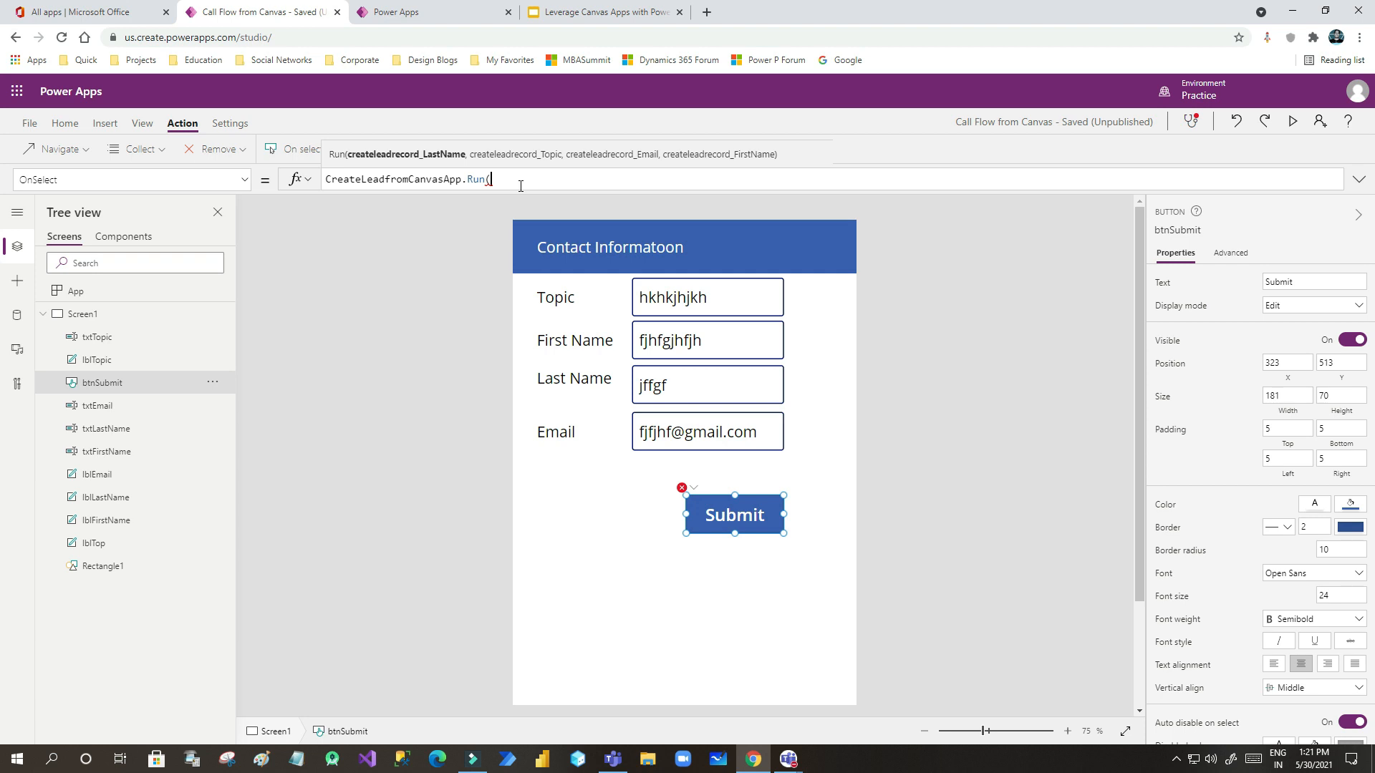
pyautogui.write('x')
pyautogui.press('BackSpace')
# - Pass txtLastName.Text as the first argument of the Run call
pyautogui.write('txtl')
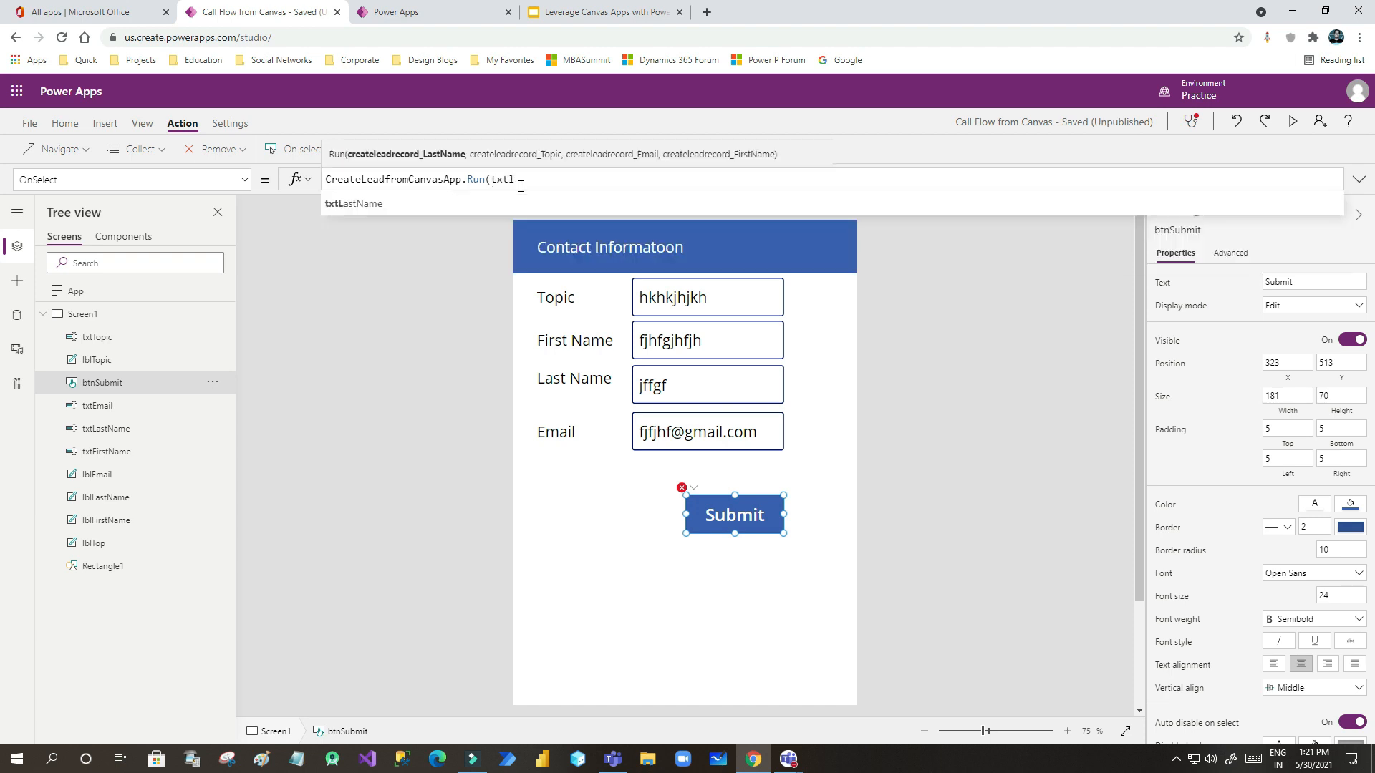
pyautogui.press('Tab')
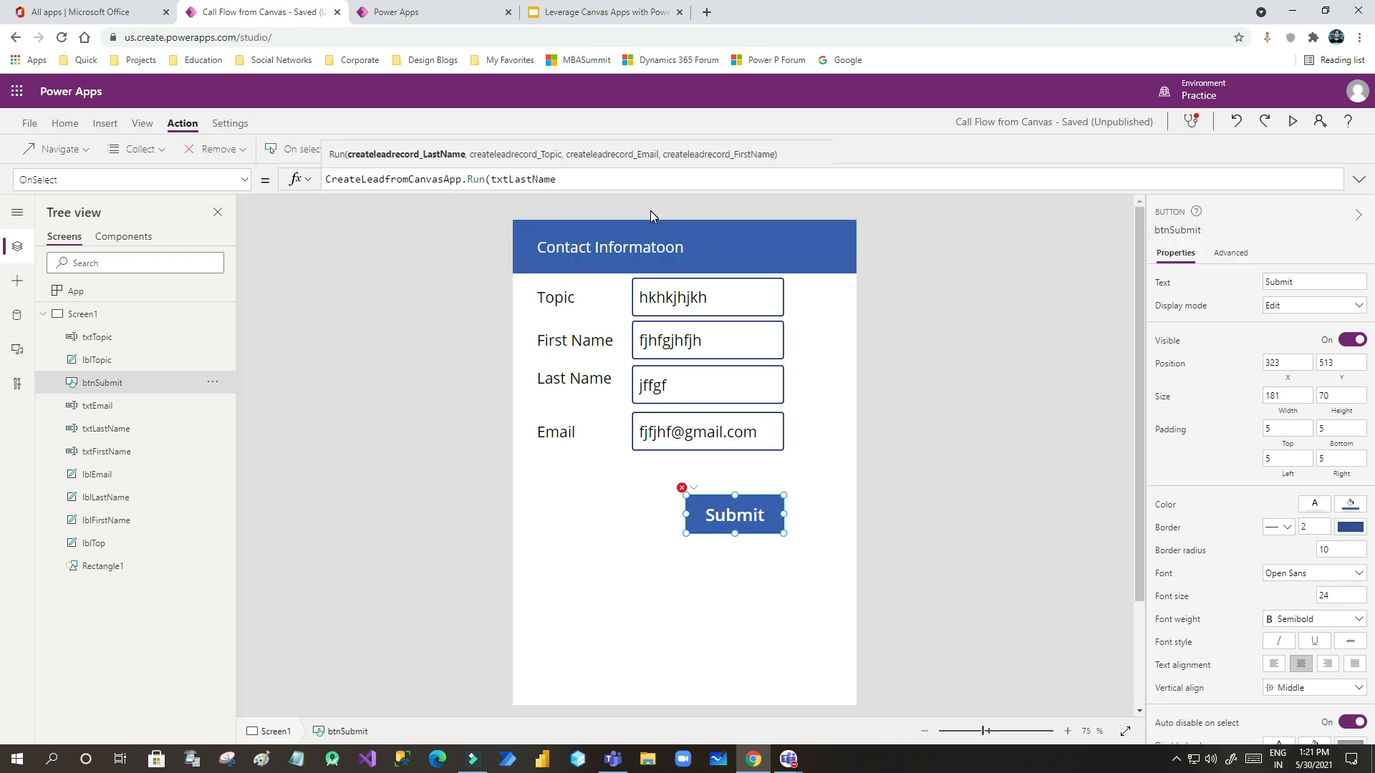
pyautogui.write('.te')
pyautogui.click(389, 216)
pyautogui.click(584, 179)
pyautogui.press('BackSpace')
pyautogui.press('BackSpace')
pyautogui.press('BackSpace')
pyautogui.press('BackSpace')
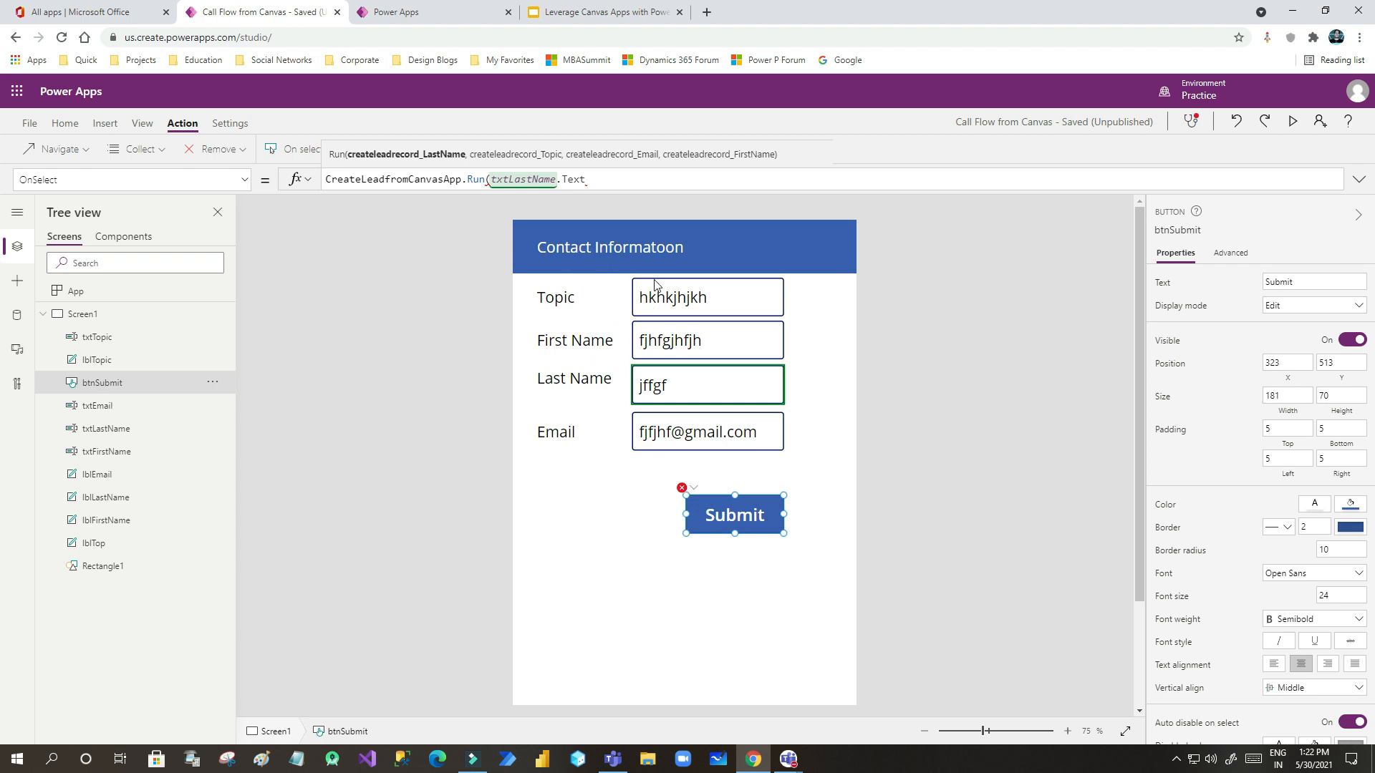
pyautogui.click(599, 185)
# - Add txtTopic.Text as the second argument
pyautogui.write(',')
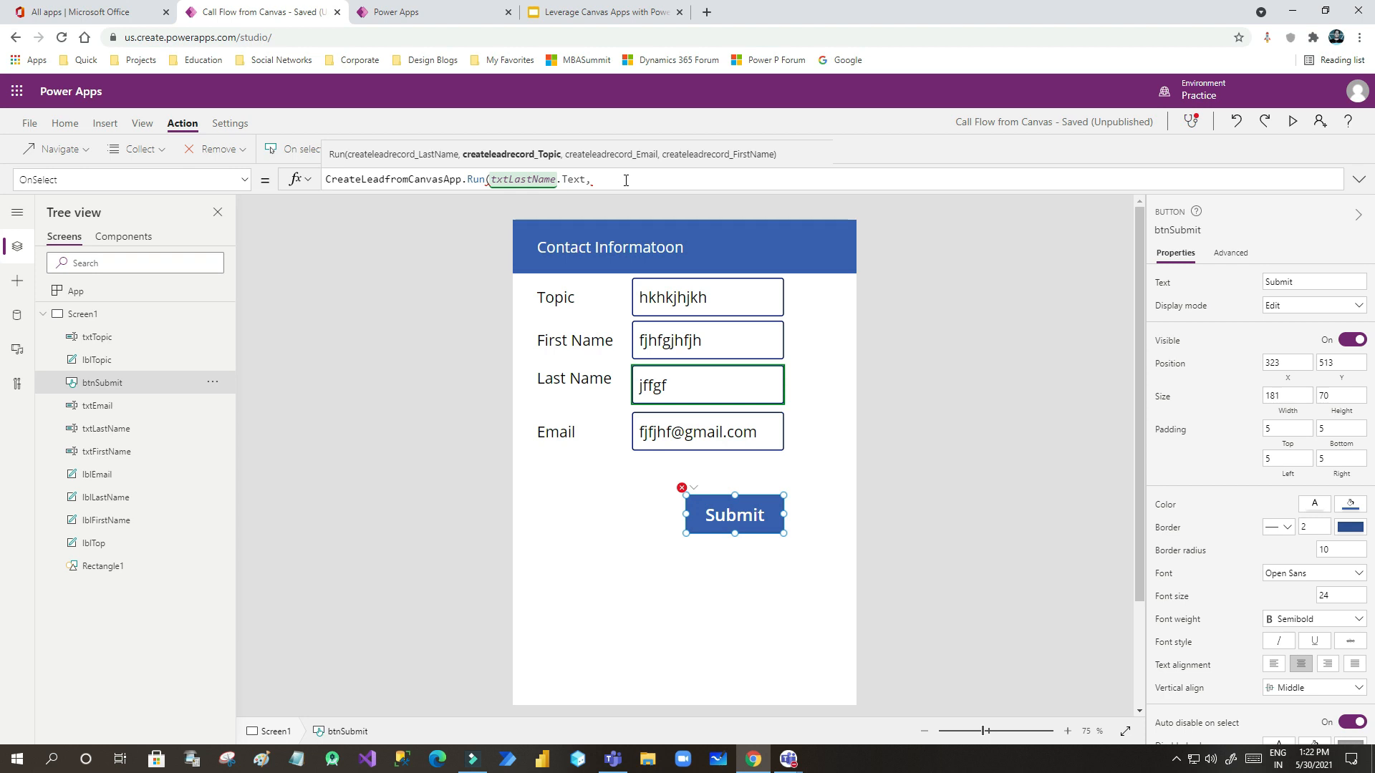
pyautogui.write('txttop')
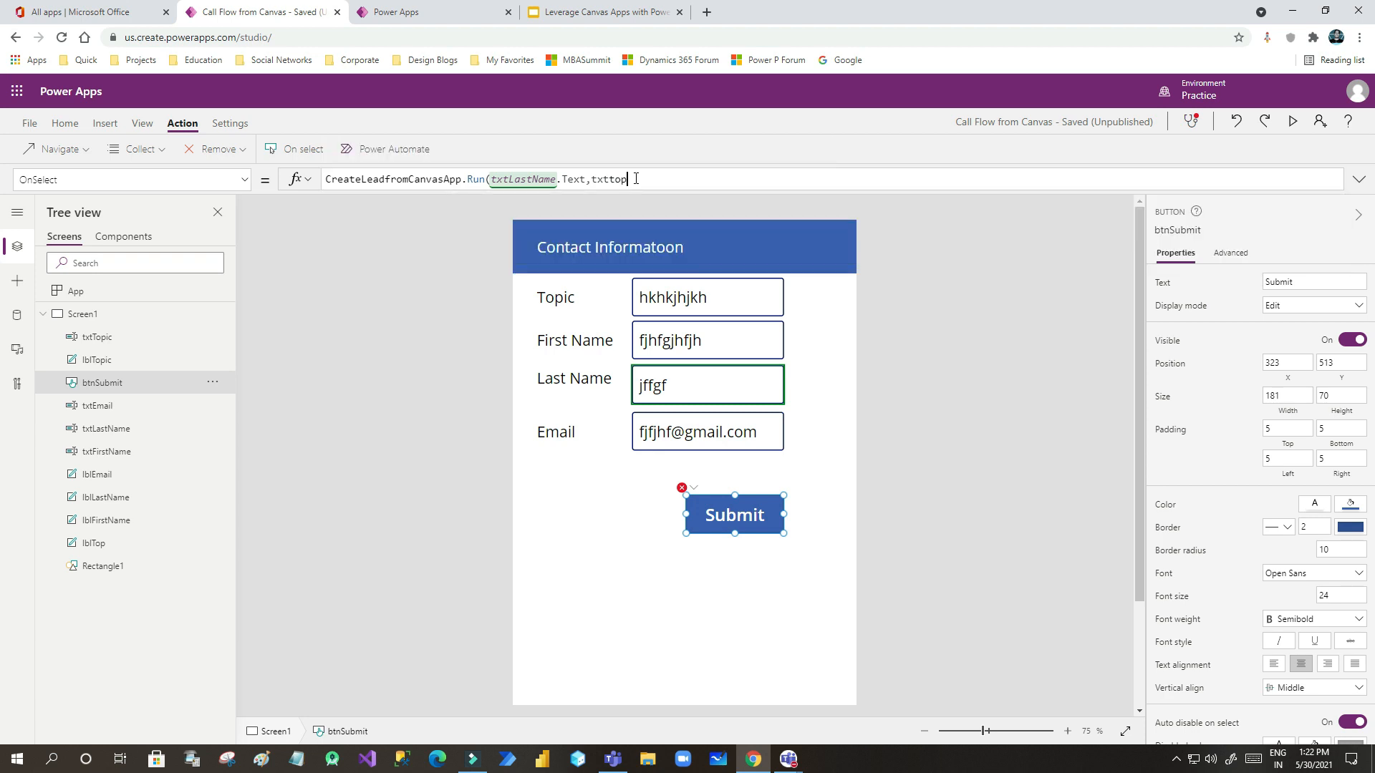
pyautogui.click(427, 204)
pyautogui.write('.text')
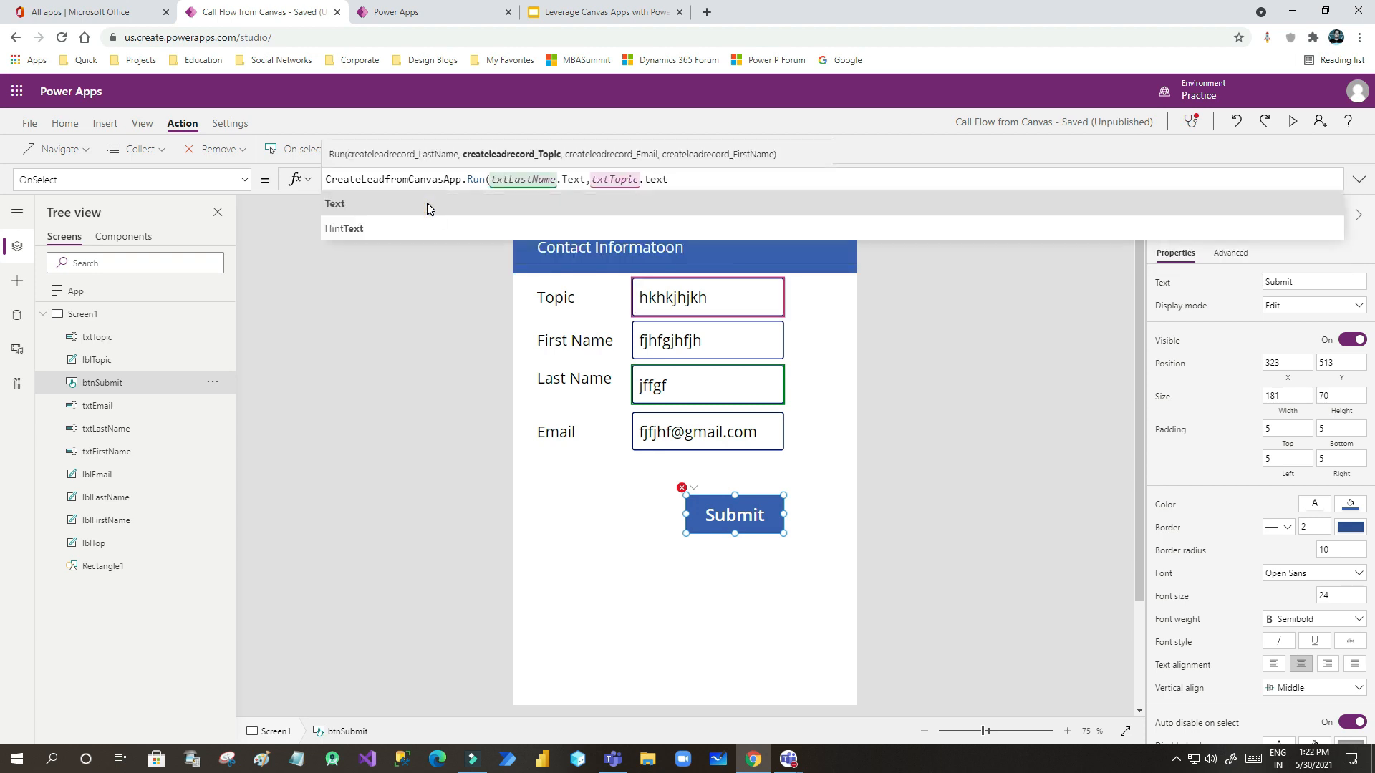
pyautogui.click(420, 205)
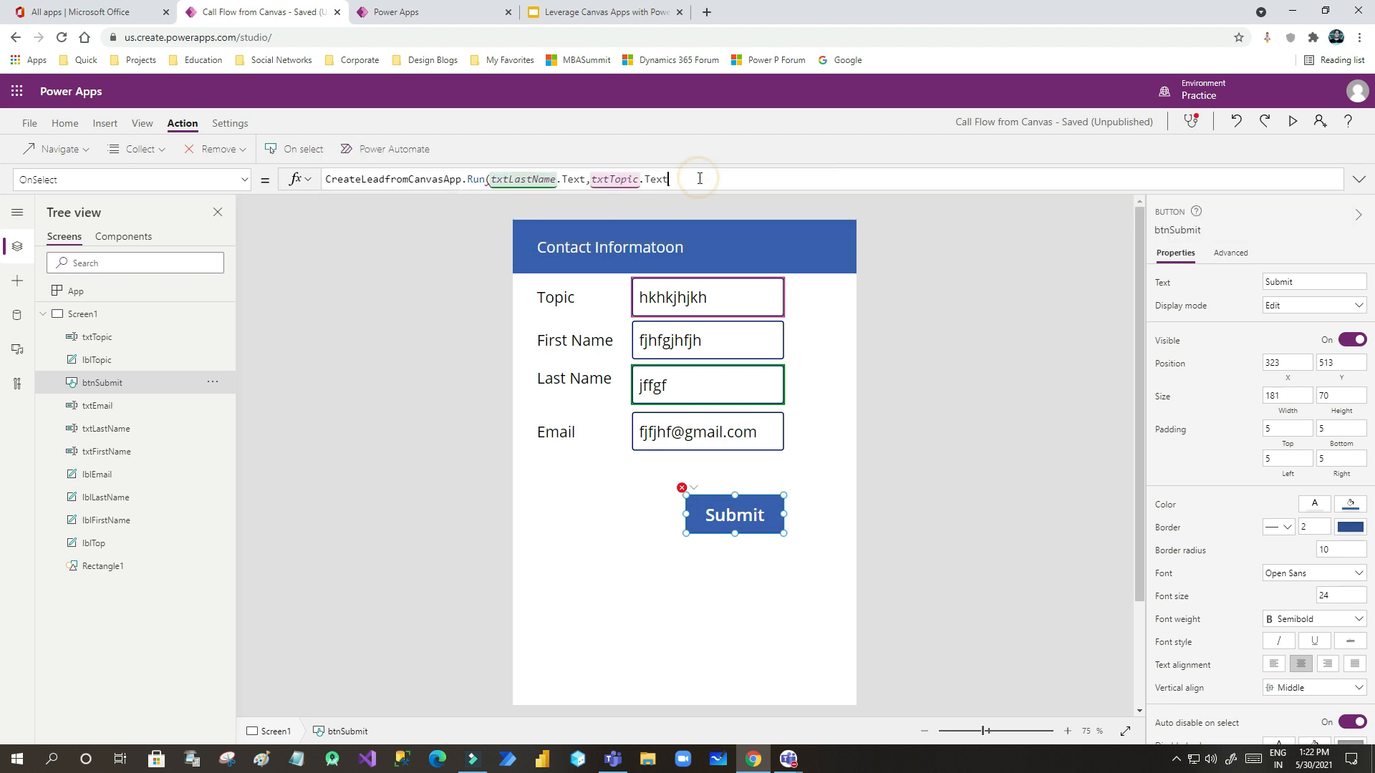
# - Add txtEmail.Text and txtFirstName.Text as the final arguments and close the Run call
pyautogui.write(',txtE')
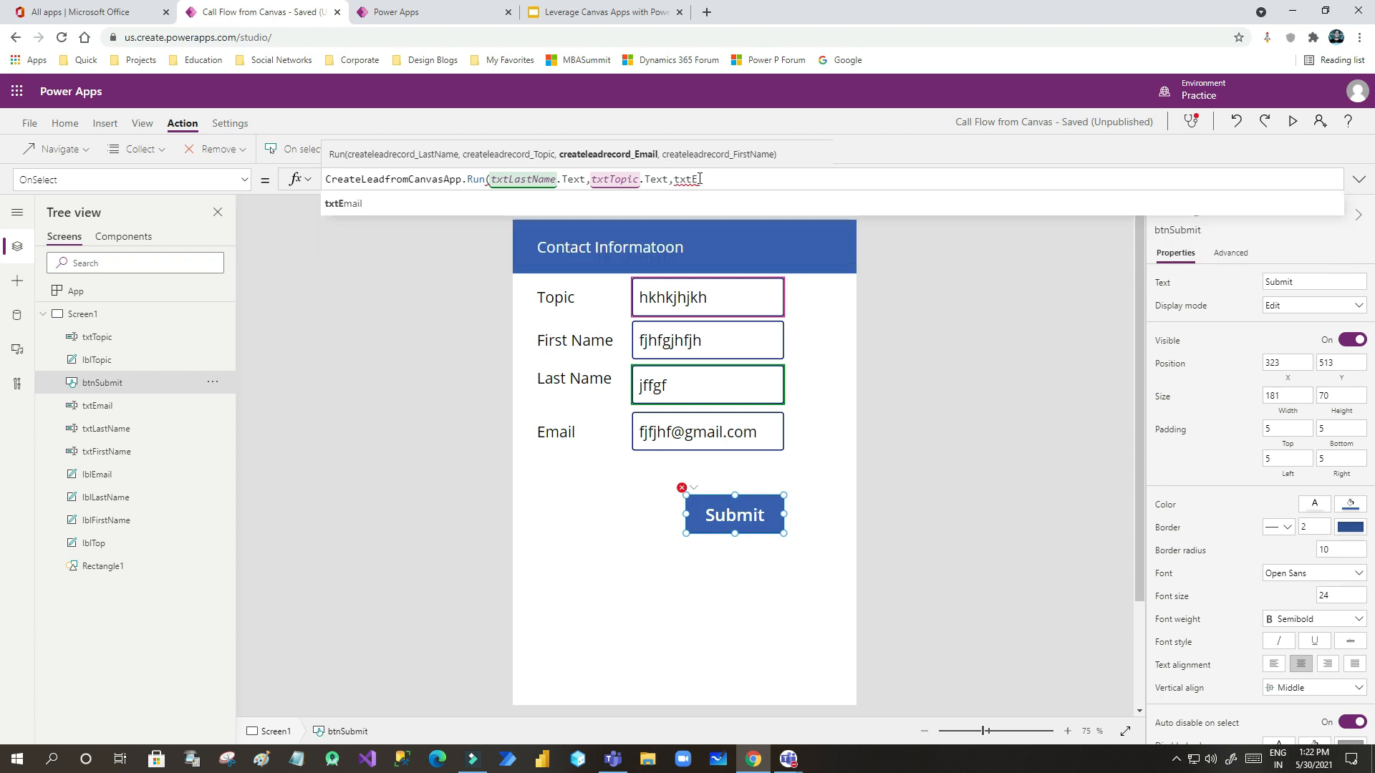
pyautogui.click(684, 199)
pyautogui.write('.text')
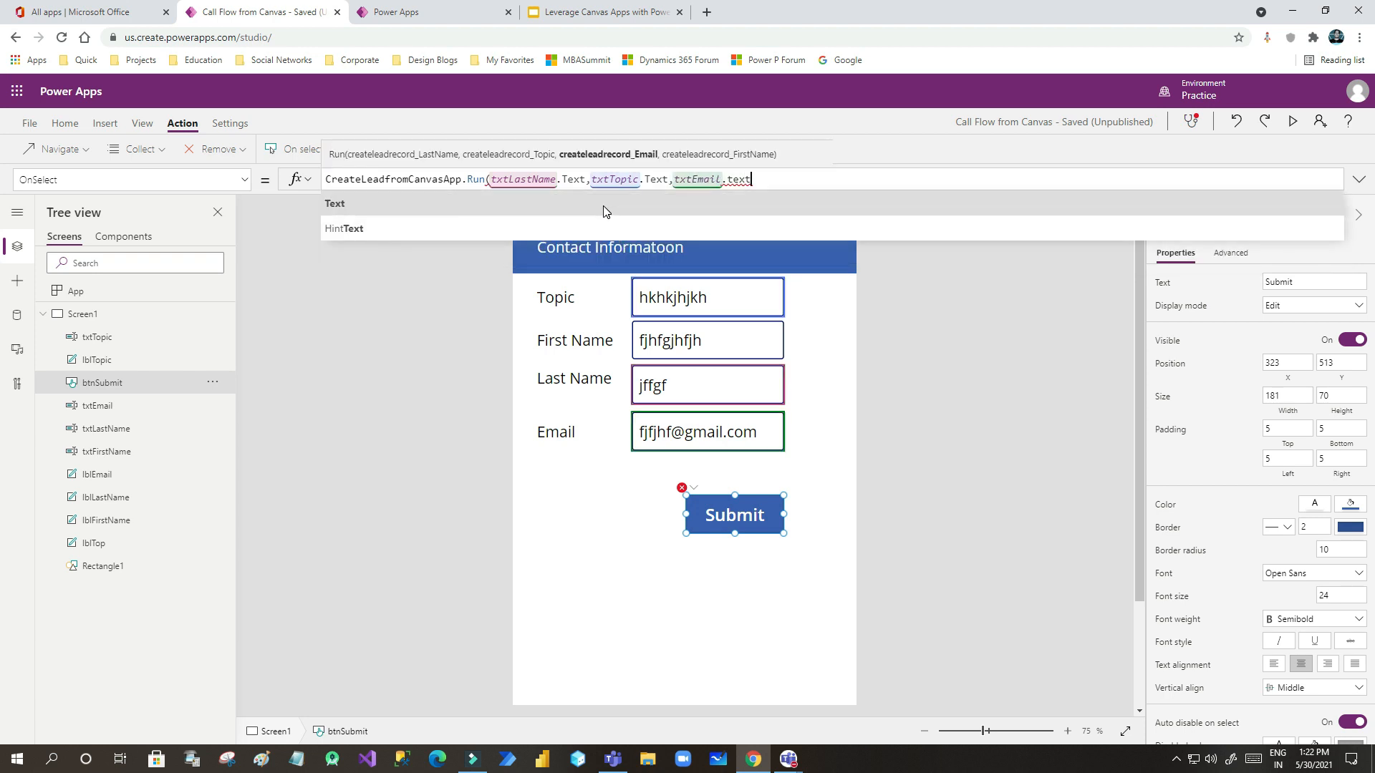
pyautogui.click(604, 207)
pyautogui.write(',txt')
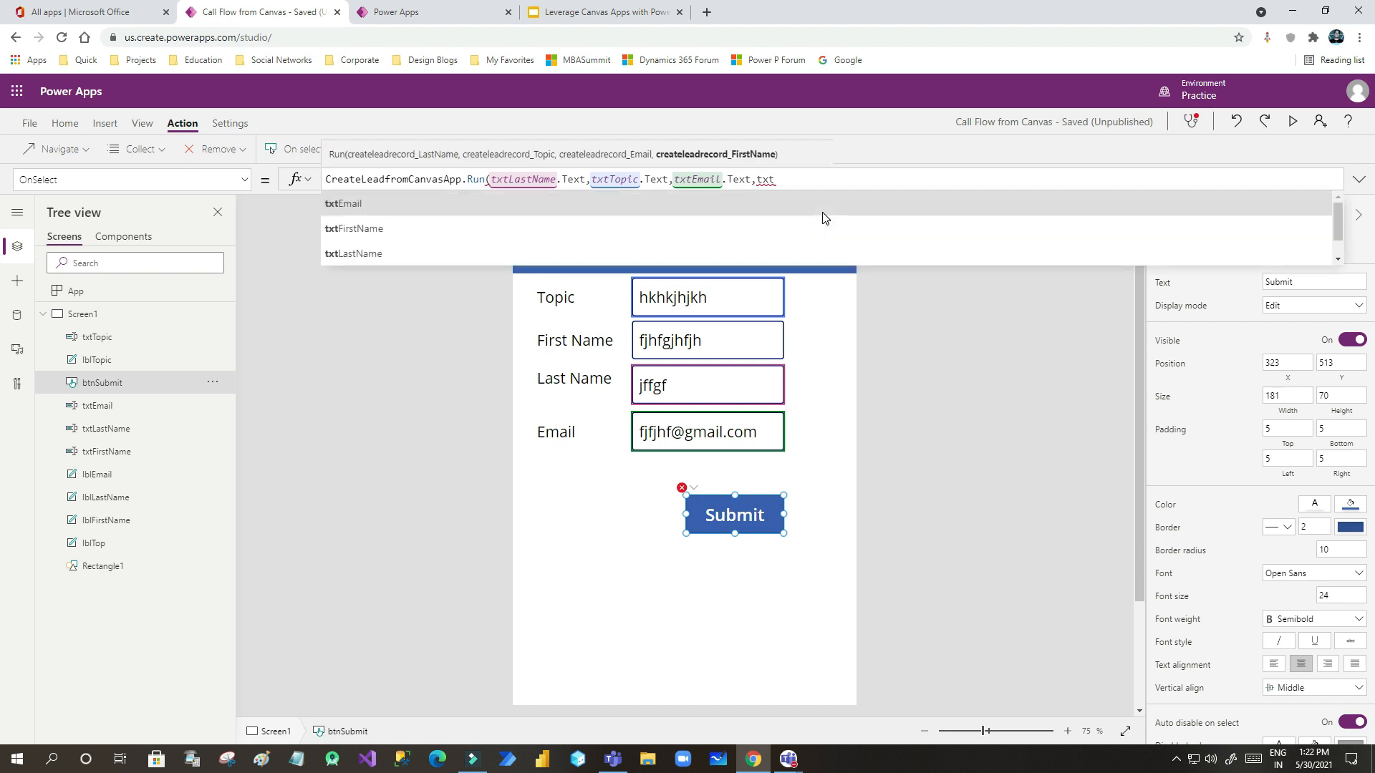
pyautogui.write('firs')
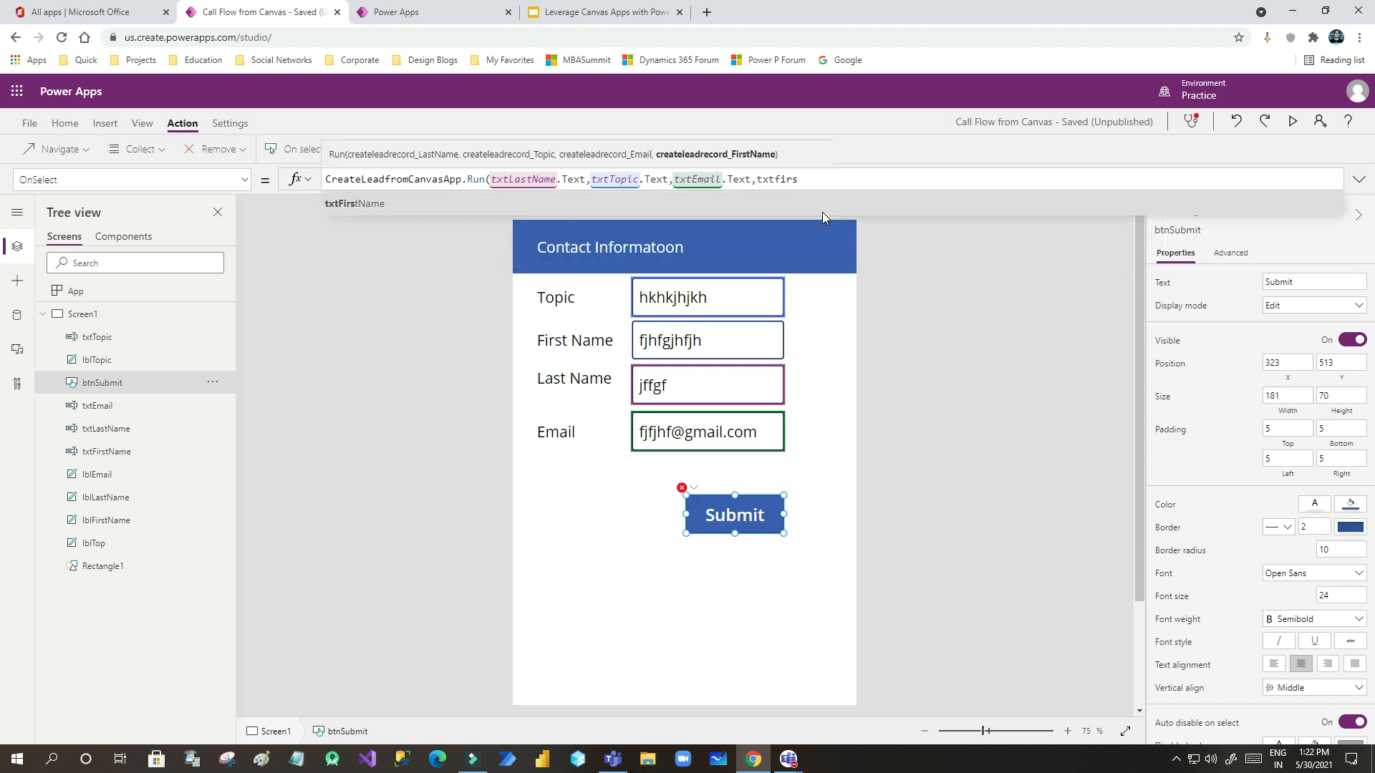
pyautogui.click(494, 210)
pyautogui.write('.text')
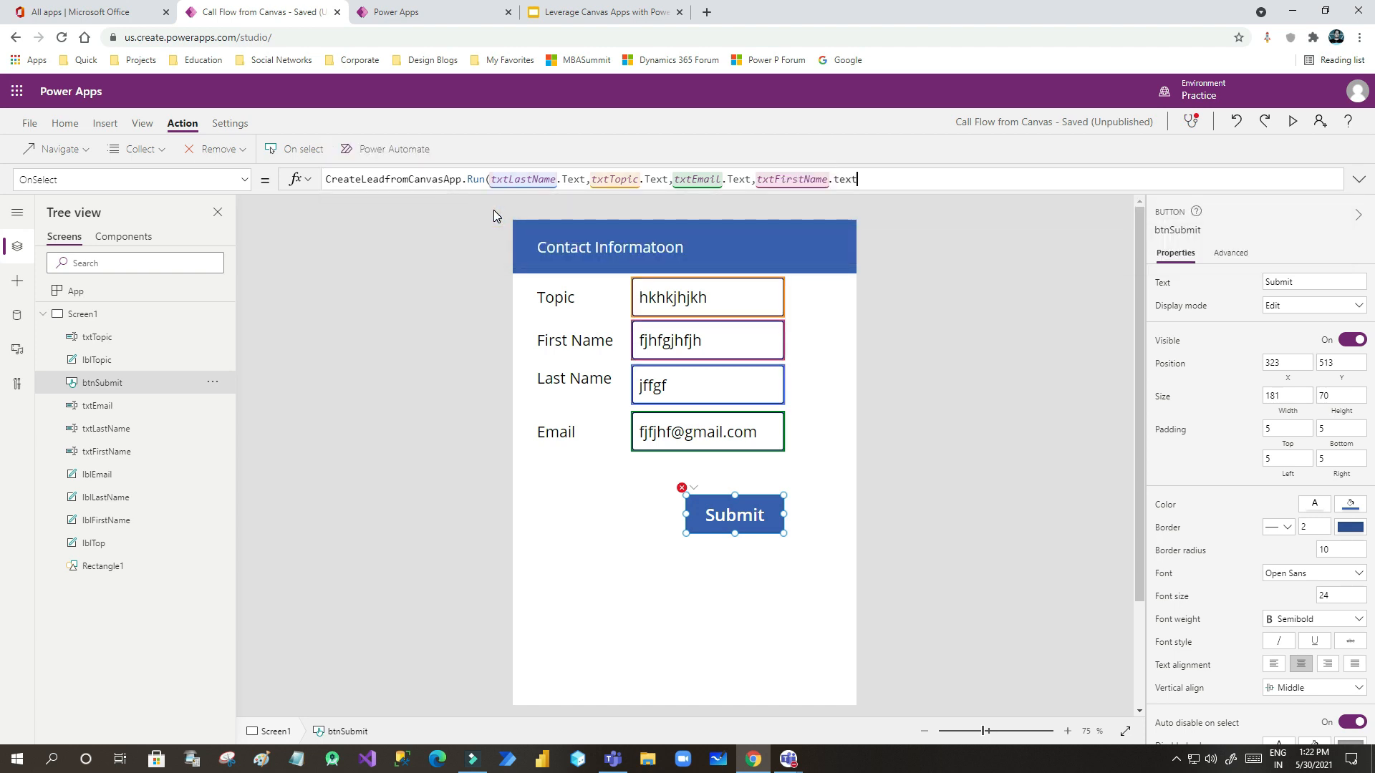
pyautogui.click(493, 209)
pyautogui.write(')')
pyautogui.click(438, 16)
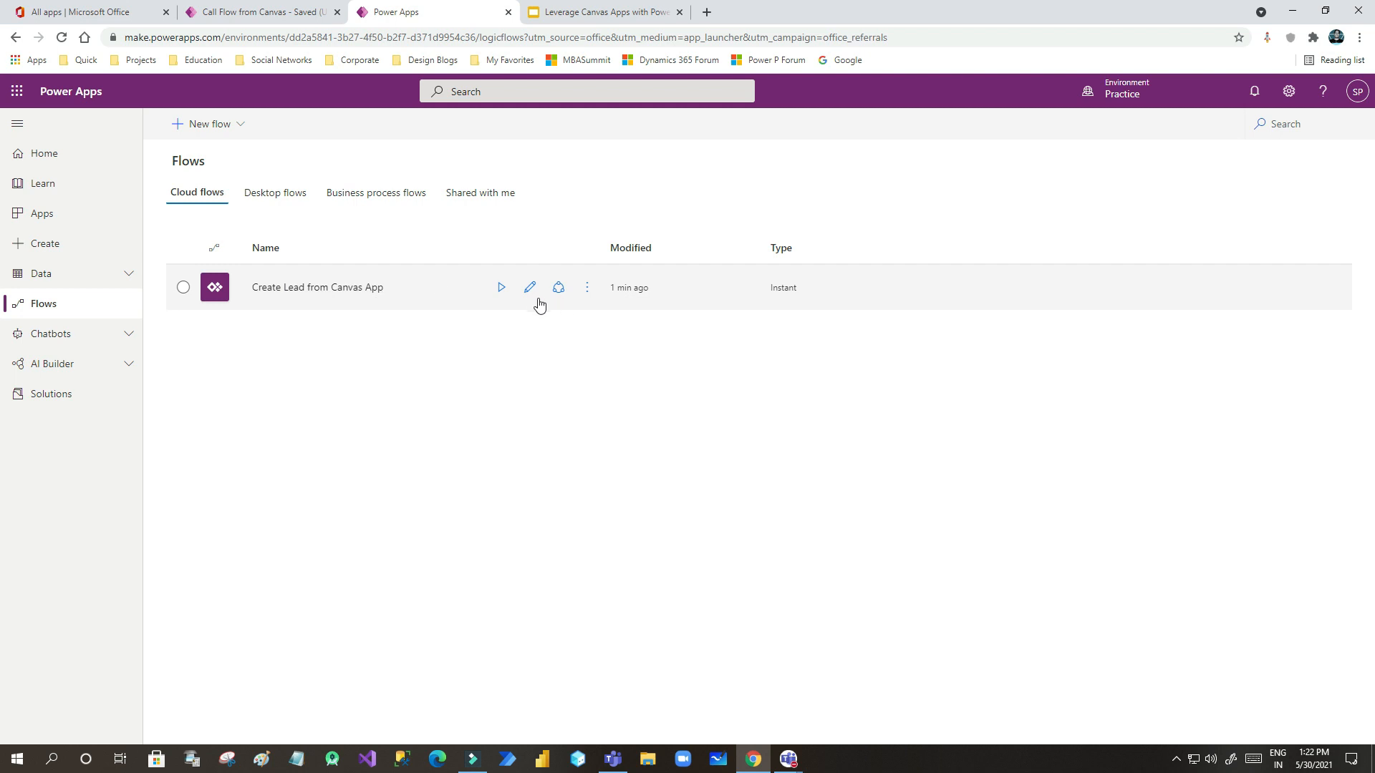
pyautogui.click(530, 287)
pyautogui.click(258, 14)
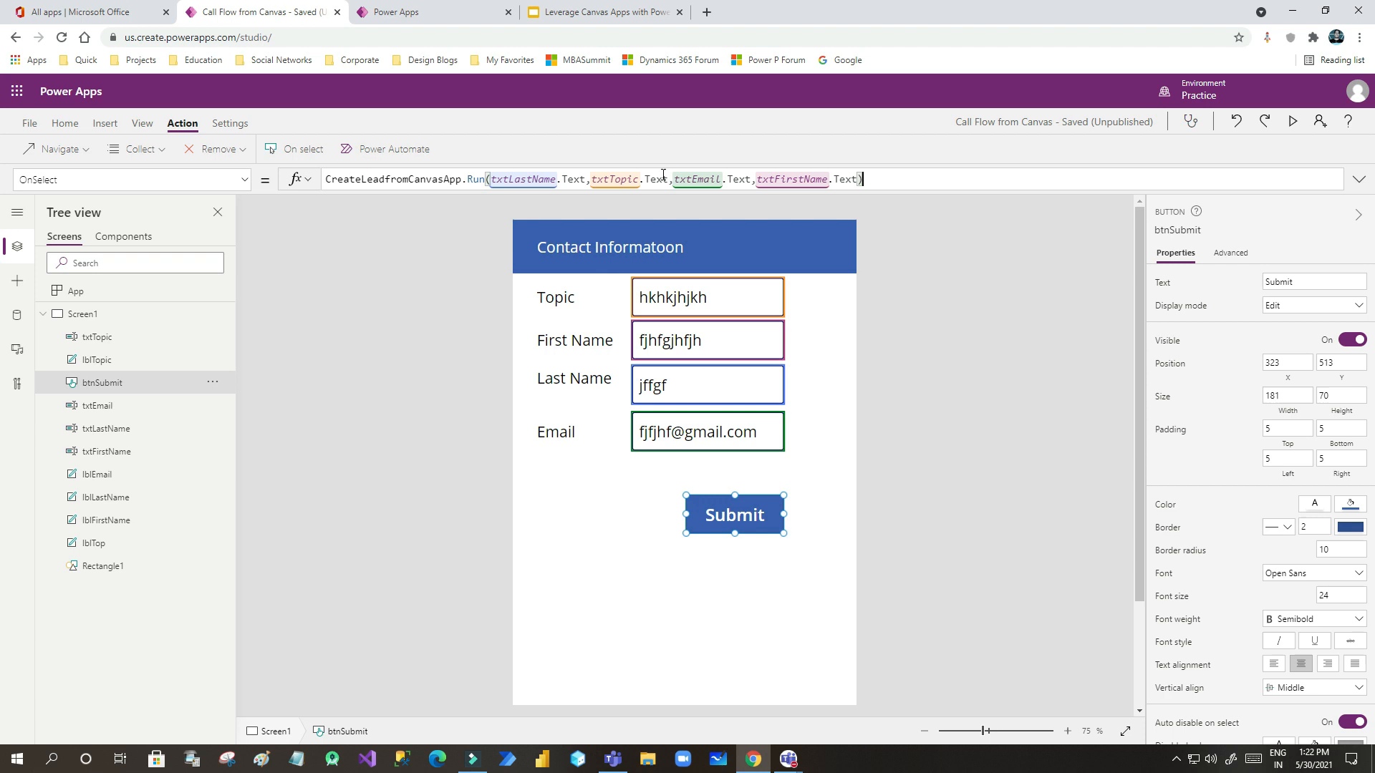
# - Open Power Apps from Office apps in a new tab and switch to the Practice environment
pyautogui.click(622, 513)
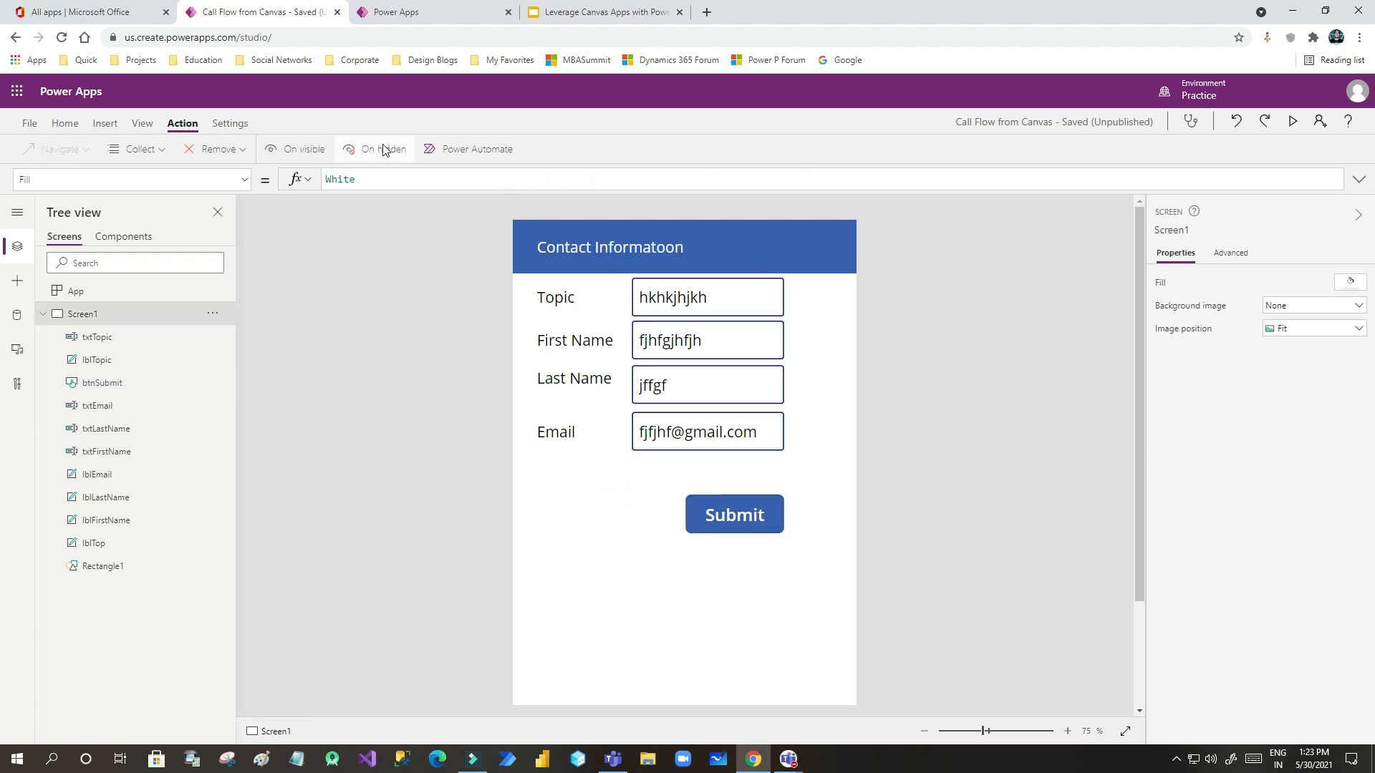
pyautogui.click(117, 20)
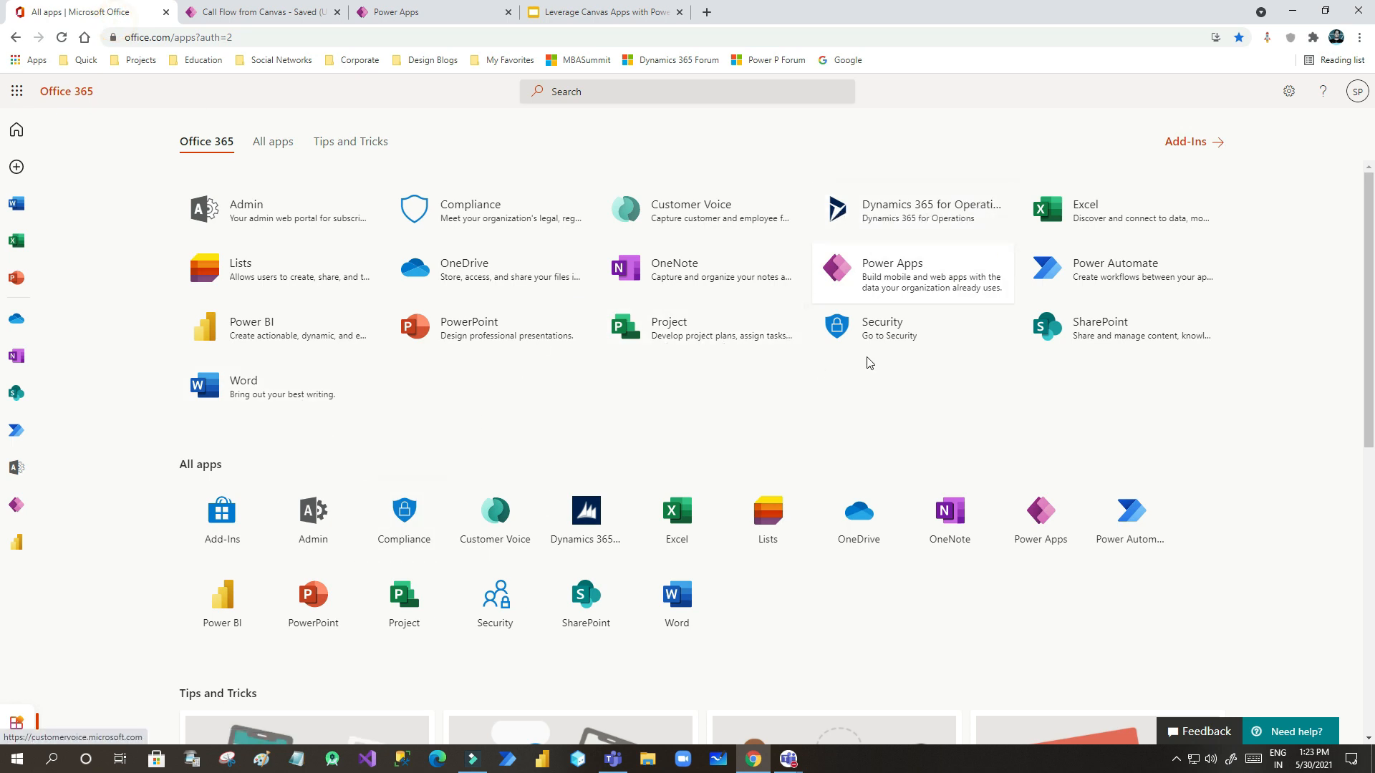
pyautogui.click(845, 277)
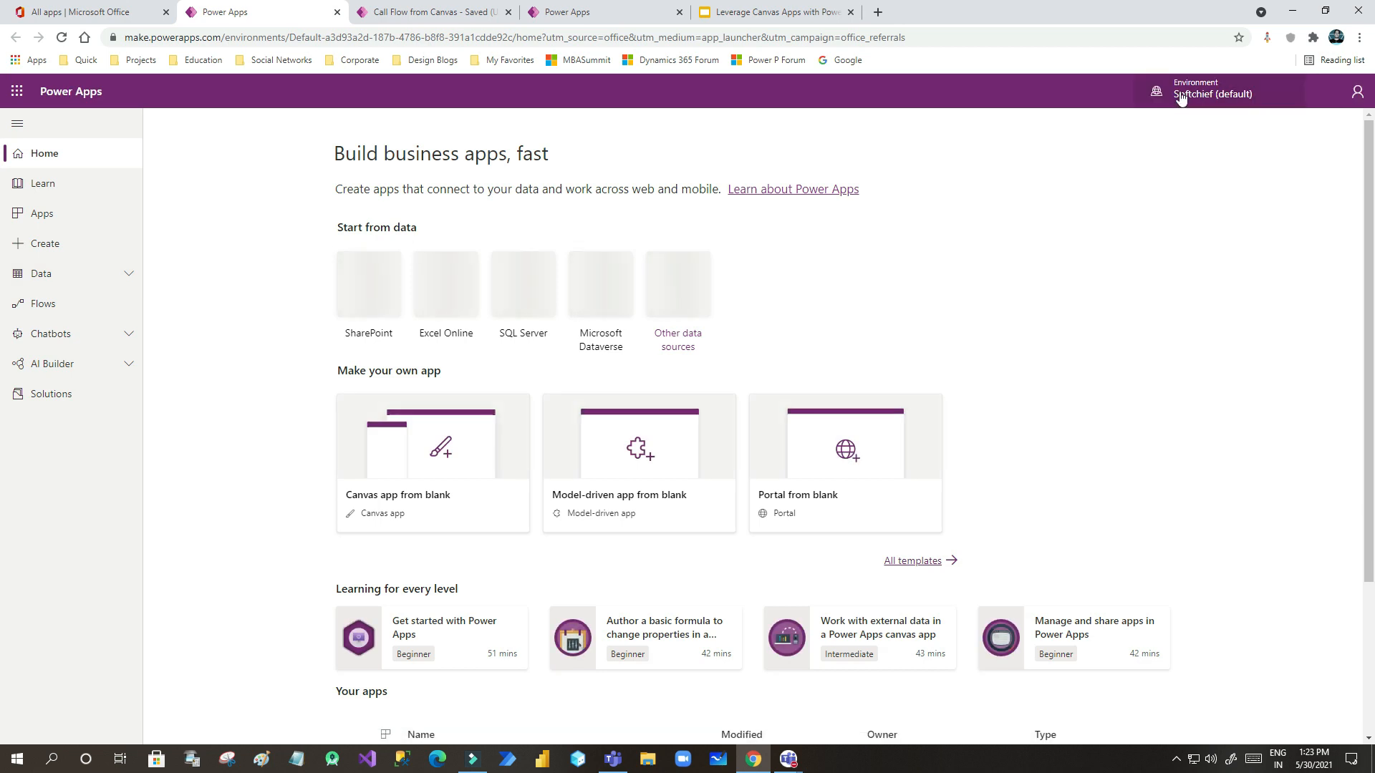
pyautogui.click(1121, 98)
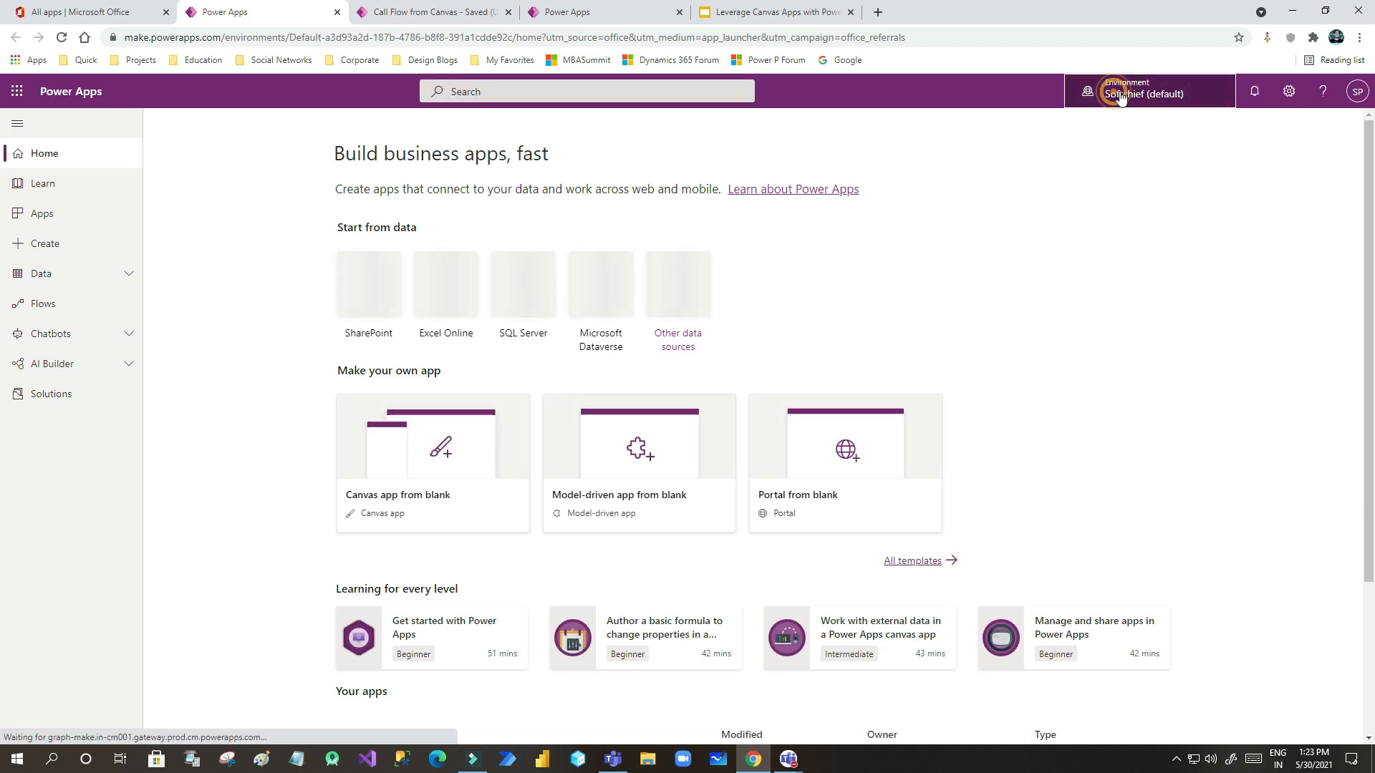
pyautogui.click(1208, 215)
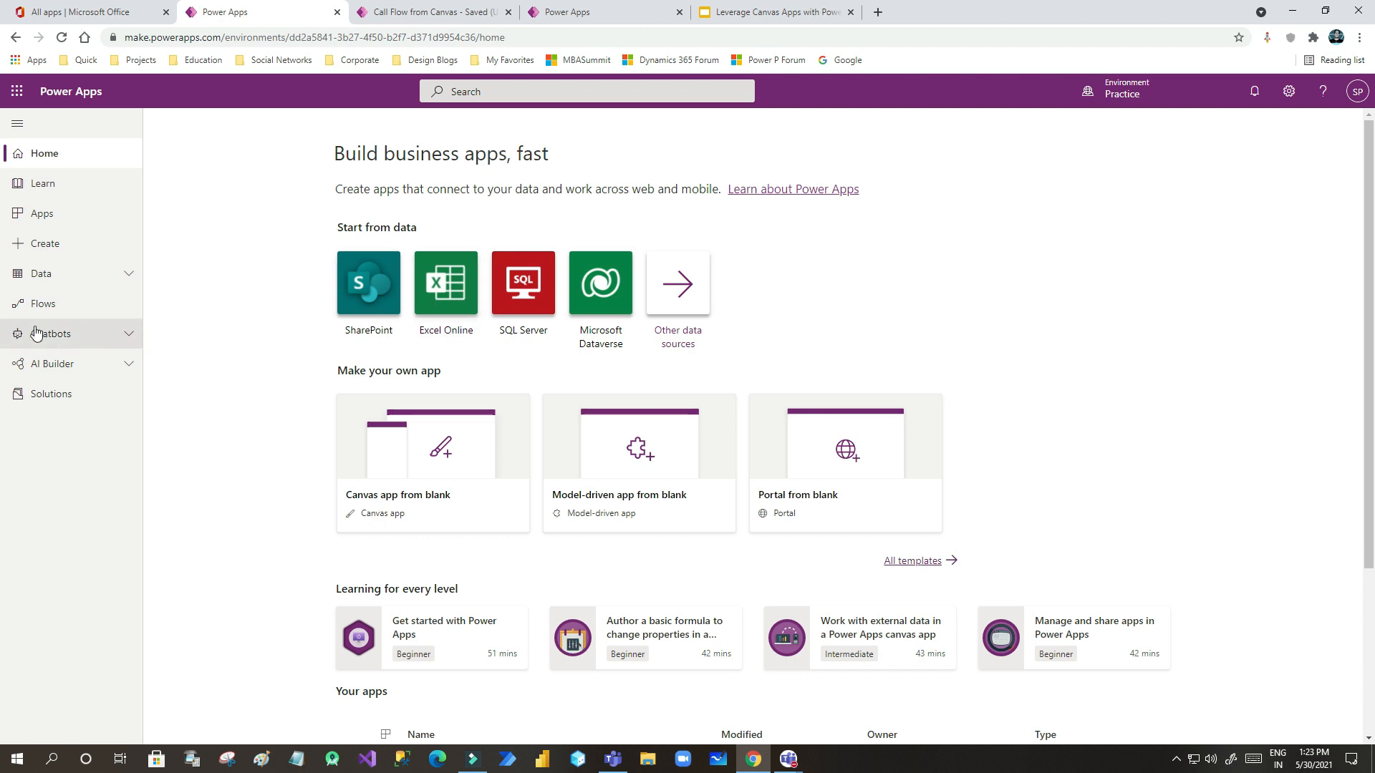
# - Go to the Apps list and launch Sales Hub
pyautogui.click(100, 279)
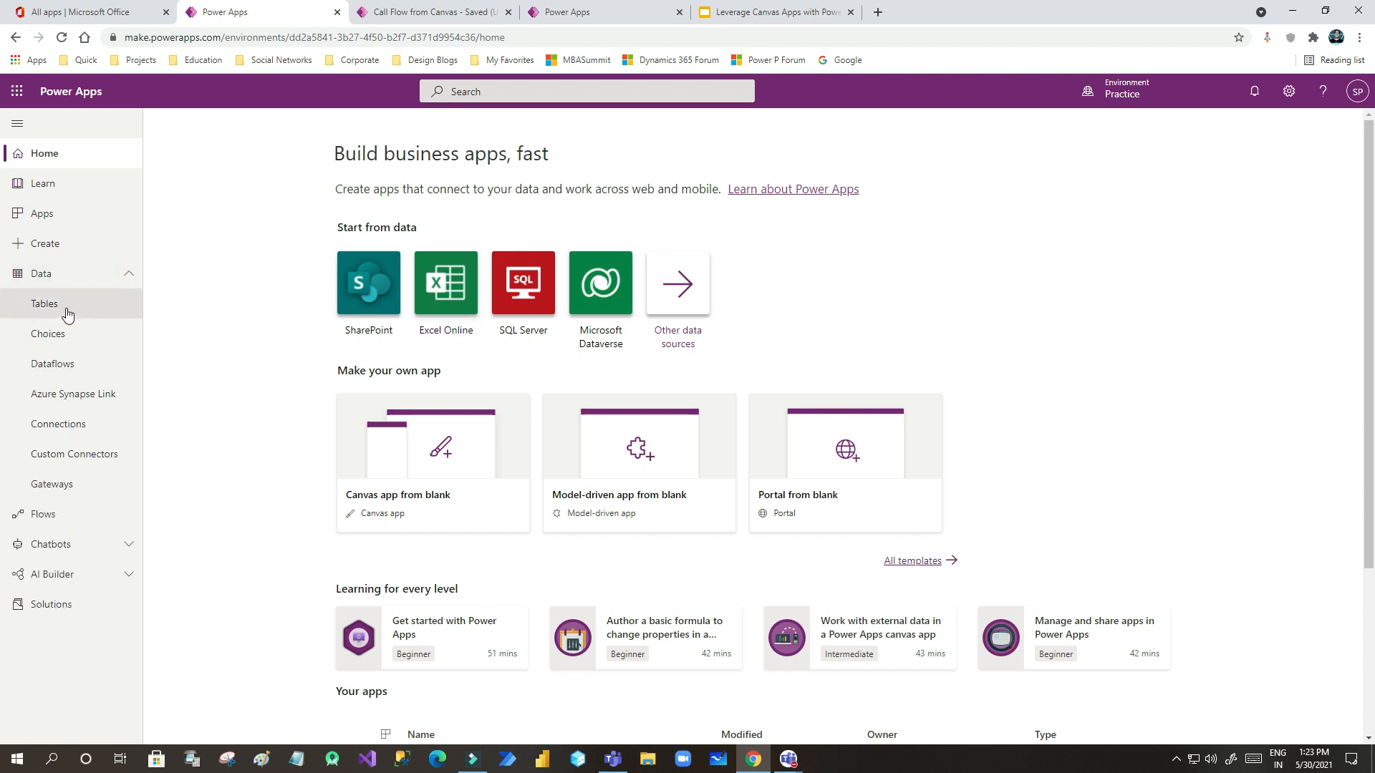
pyautogui.click(42, 187)
pyautogui.click(42, 215)
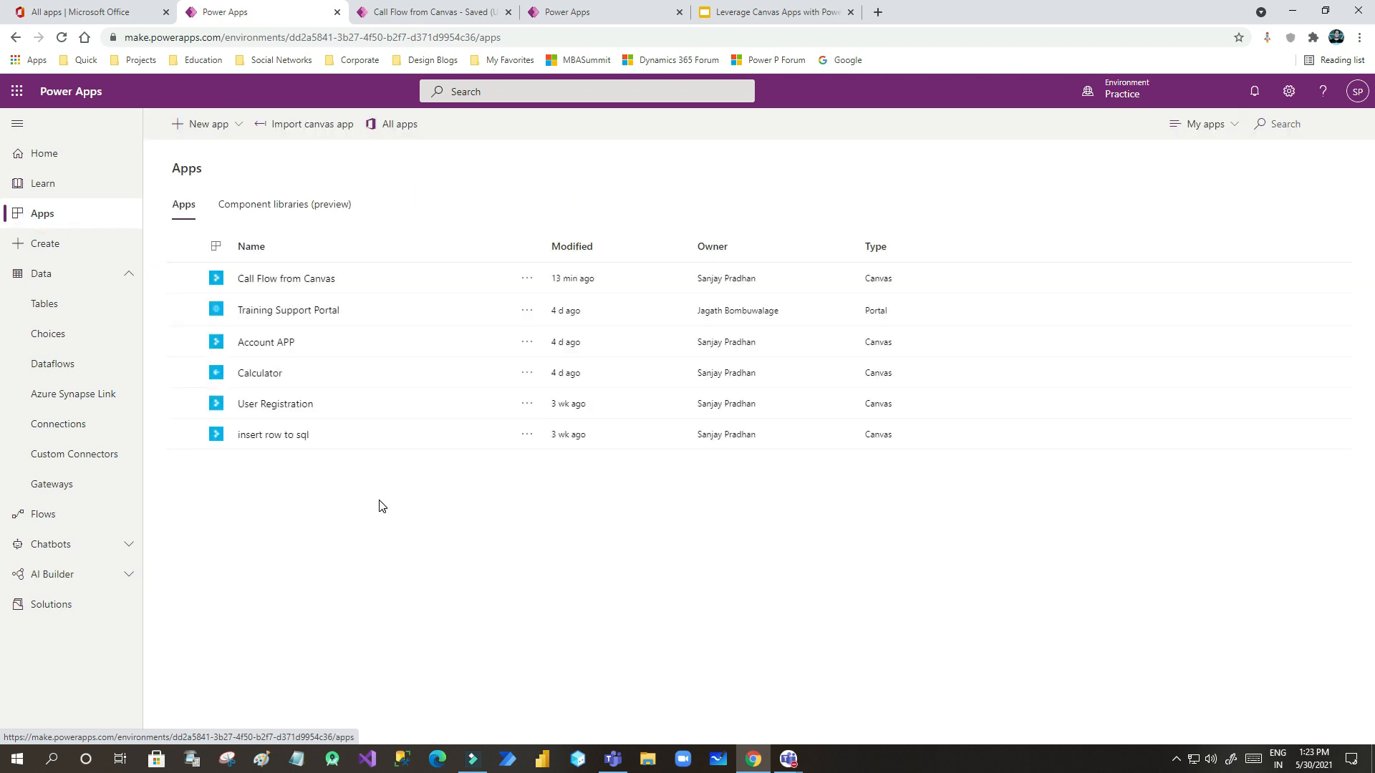
pyautogui.scroll(-3, 322, 515)
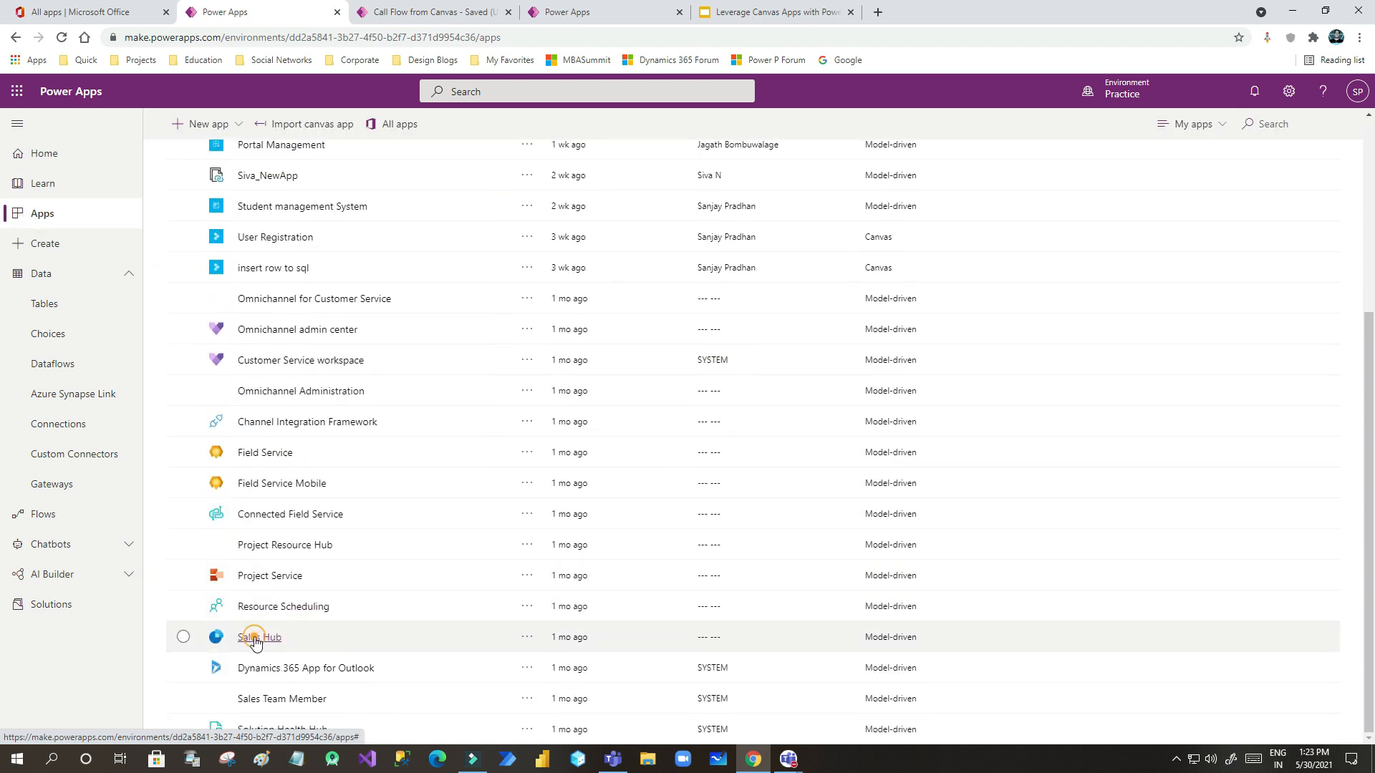
pyautogui.click(261, 637)
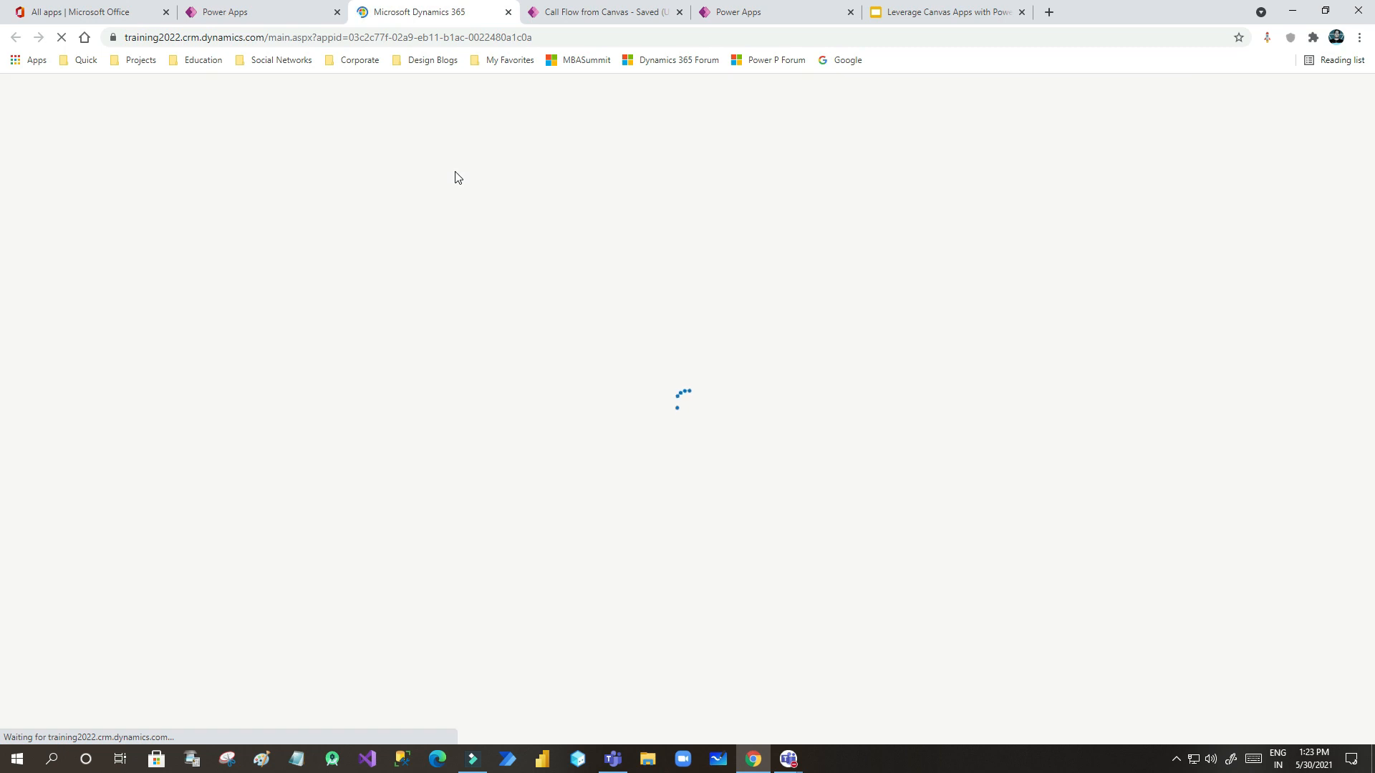
# - Go to the Dynamics 365 Sales Hub tab and open Leads
pyautogui.click(741, 14)
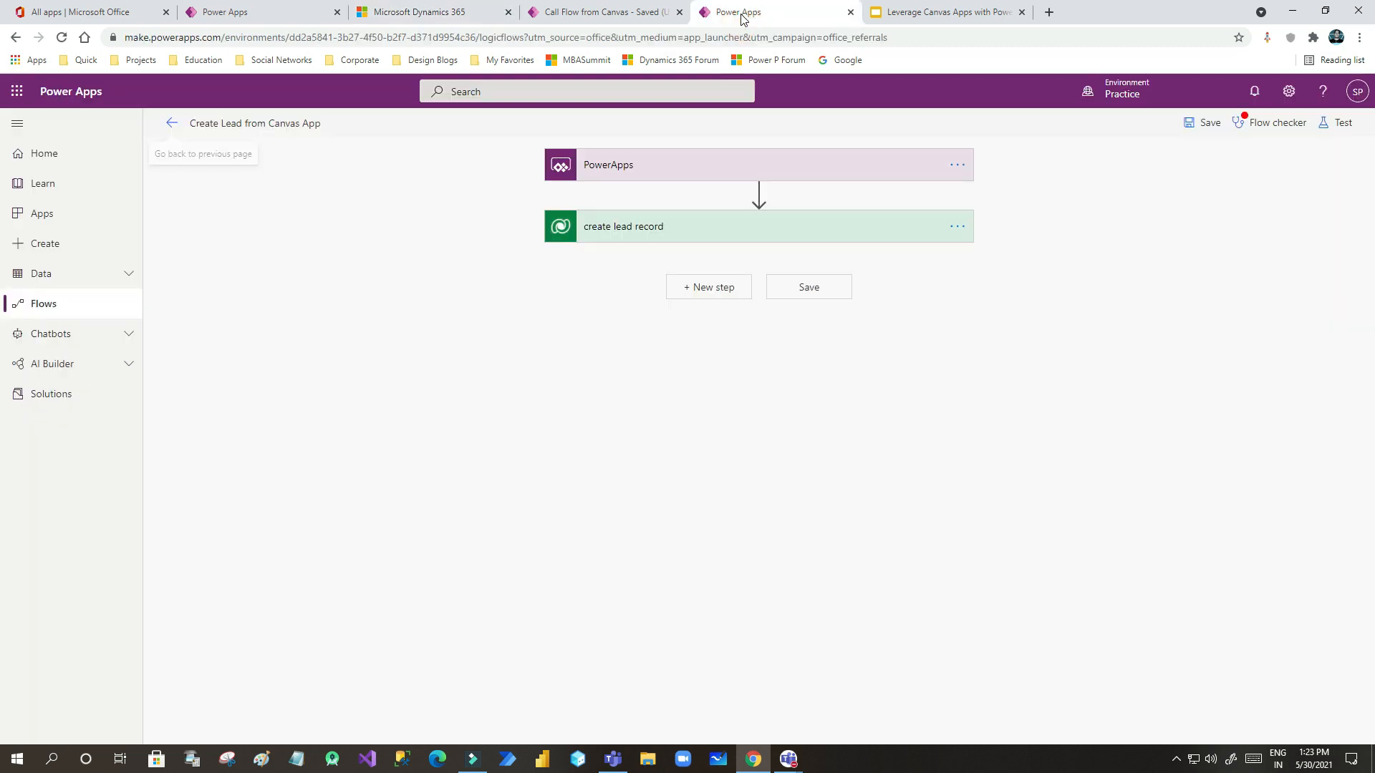
pyautogui.click(599, 13)
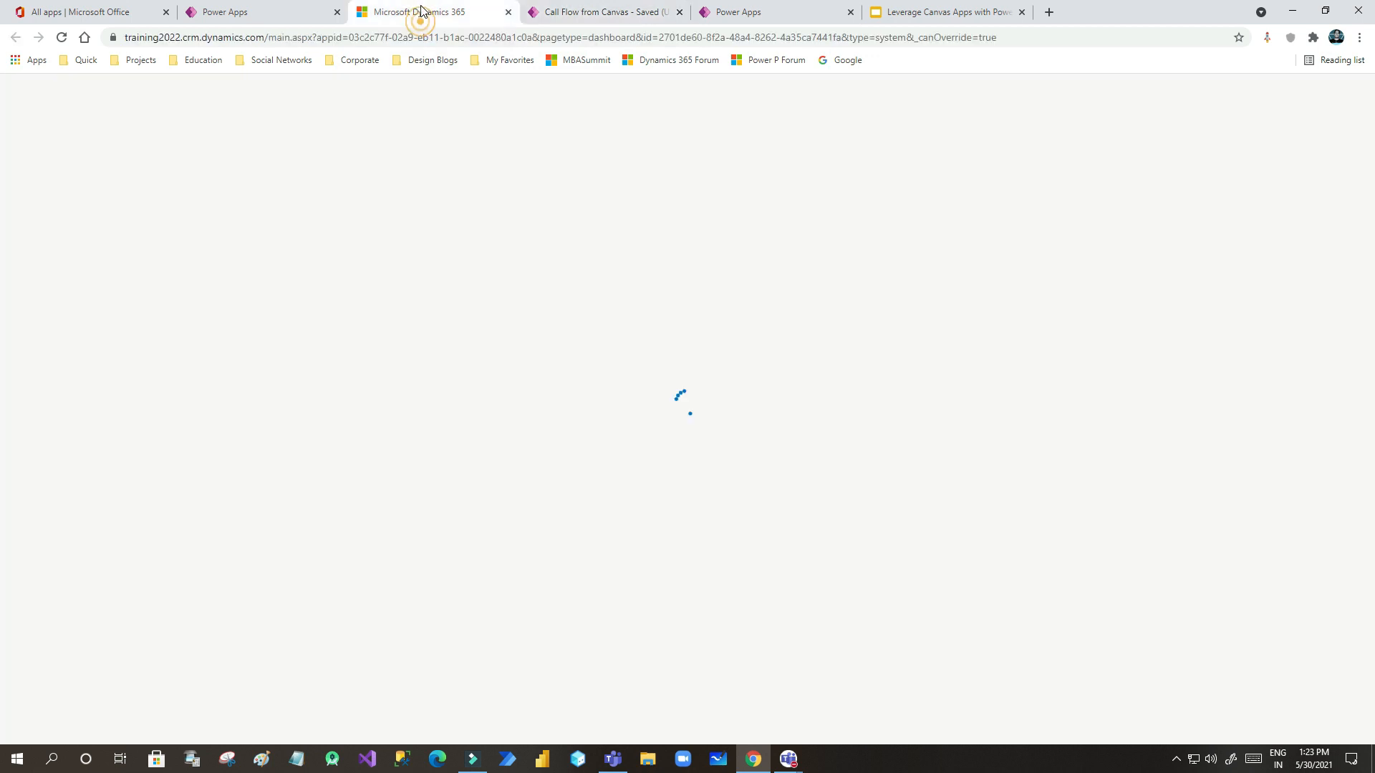
pyautogui.click(421, 13)
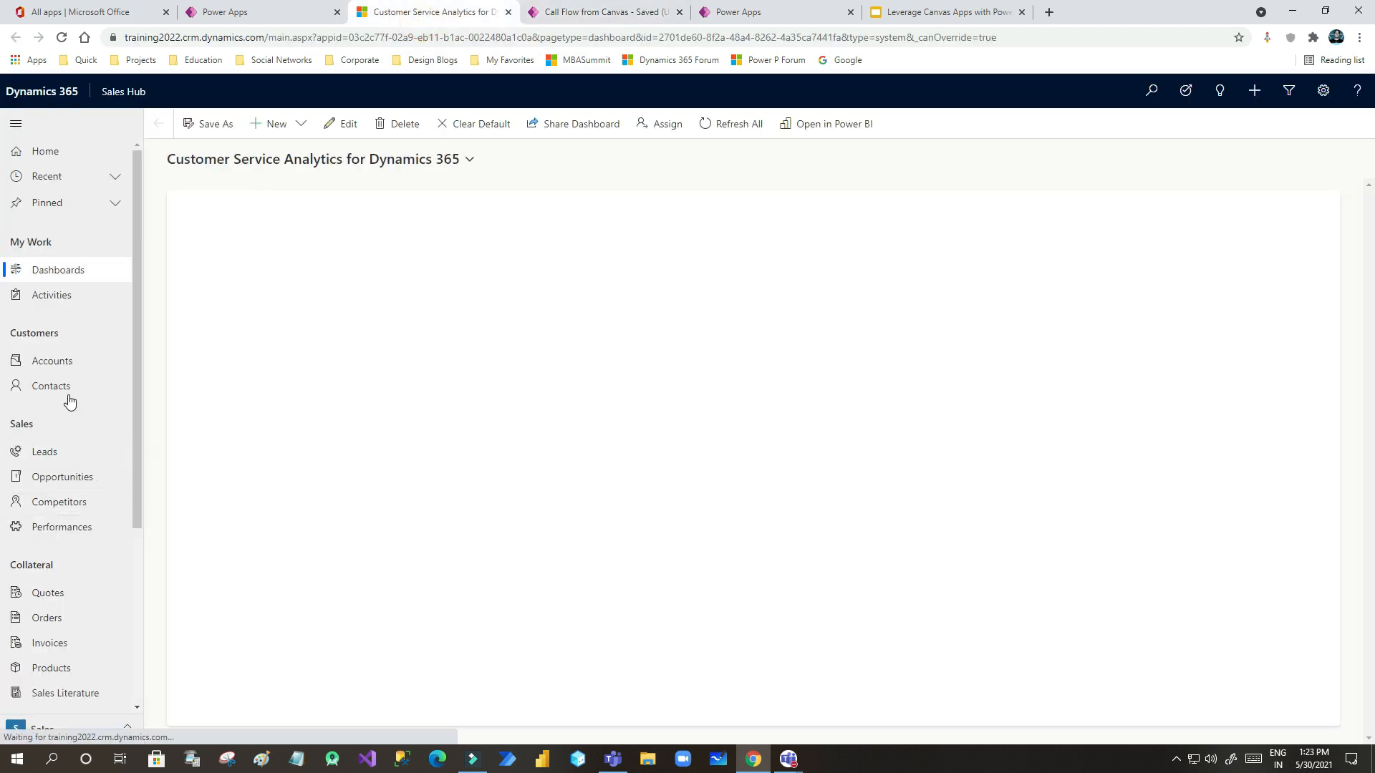
pyautogui.click(50, 454)
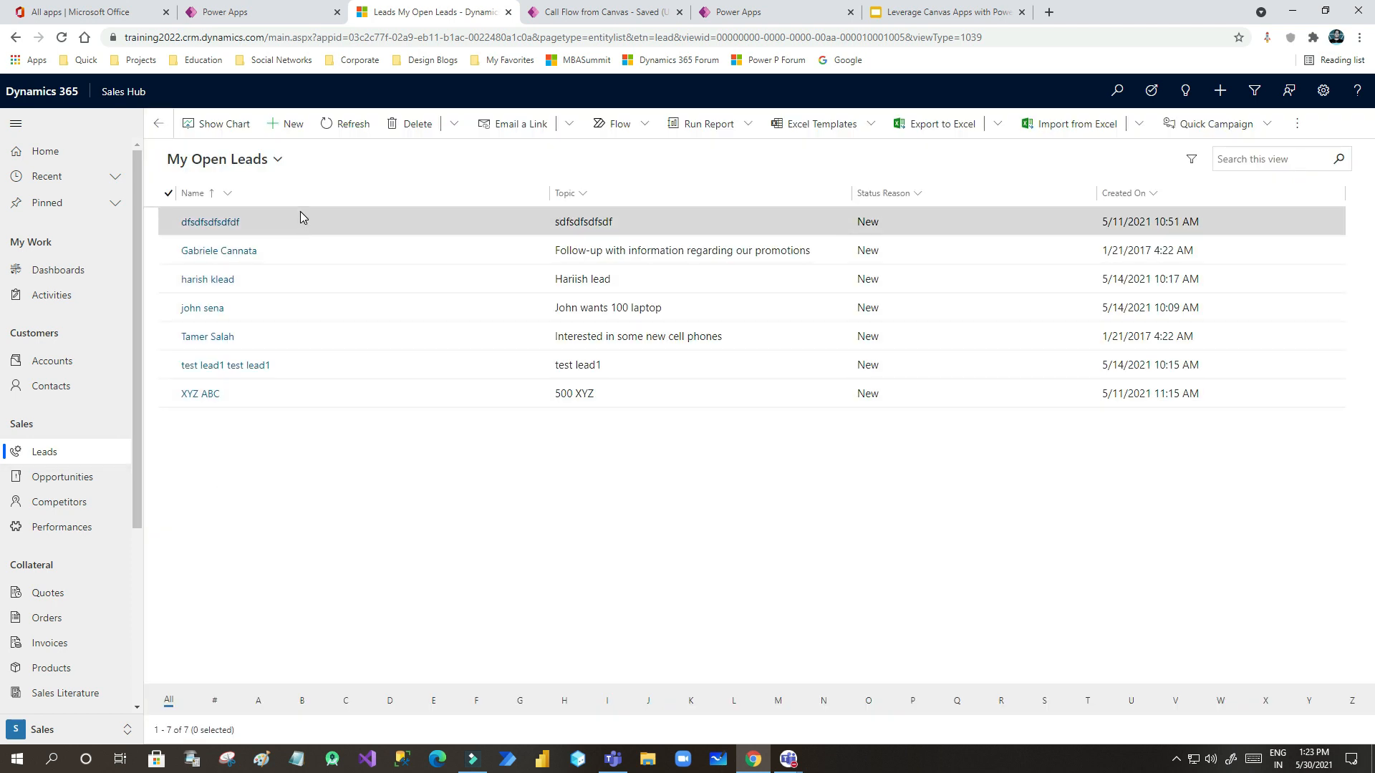
# - Change the view from My Open Leads to All Leads, then return to the studio
pyautogui.click(277, 159)
pyautogui.click(215, 230)
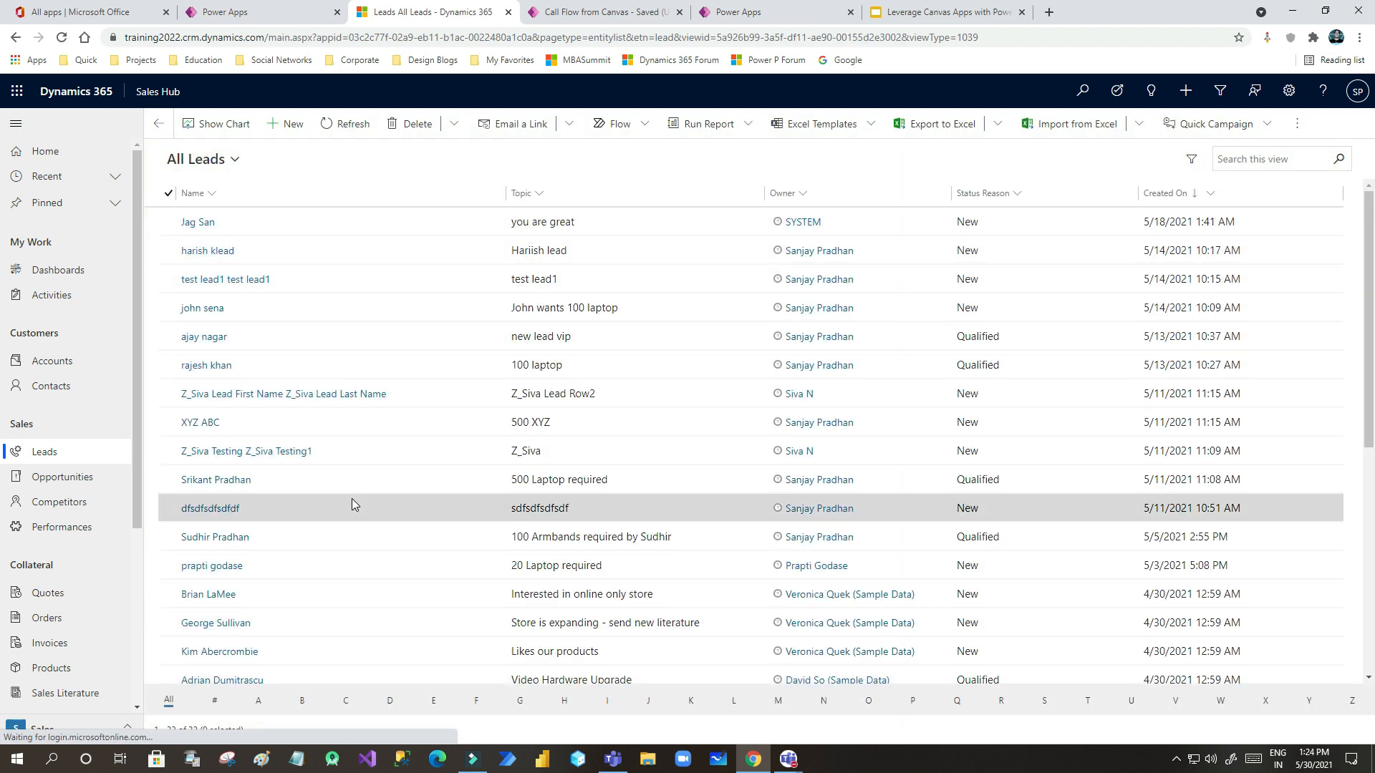
pyautogui.scroll(-1, 351, 499)
pyautogui.scroll(-5, 351, 504)
pyautogui.scroll(6, 353, 509)
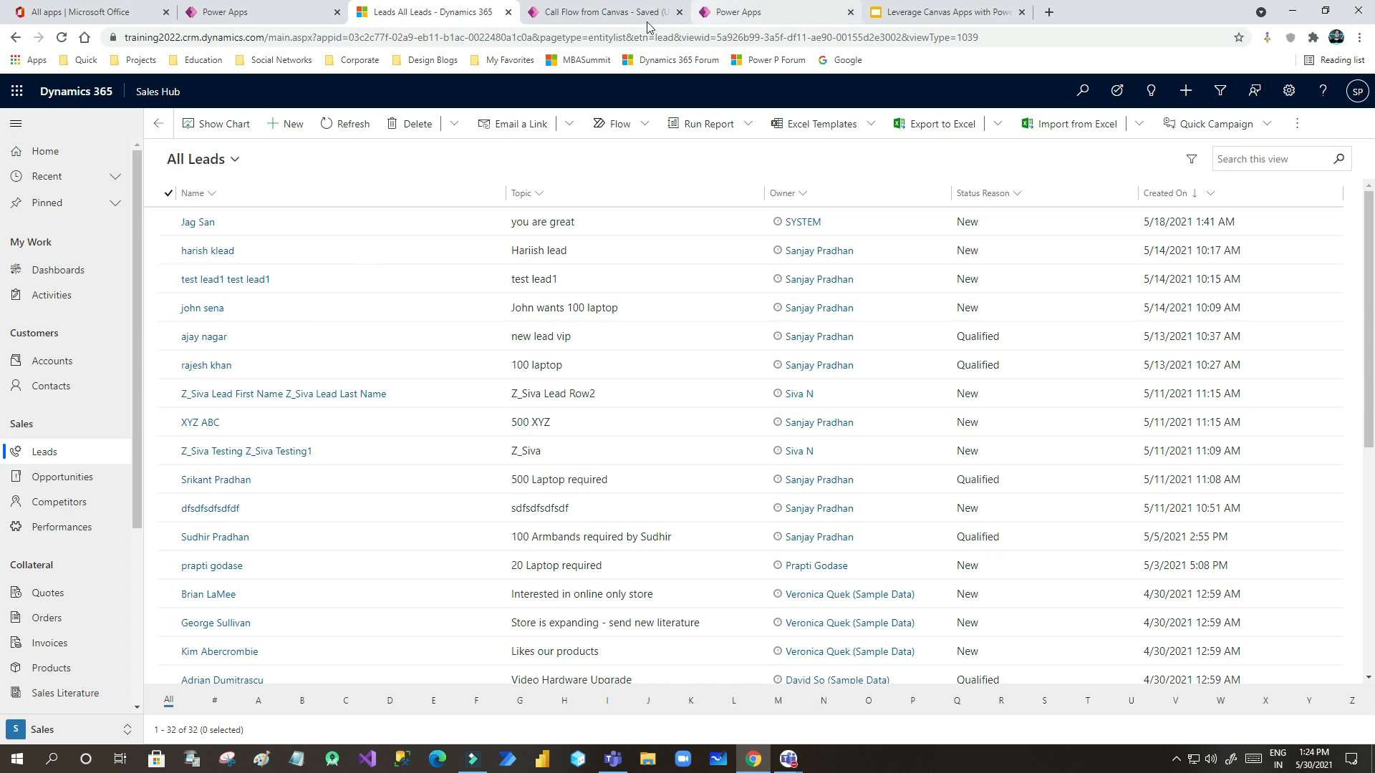
pyautogui.click(623, 16)
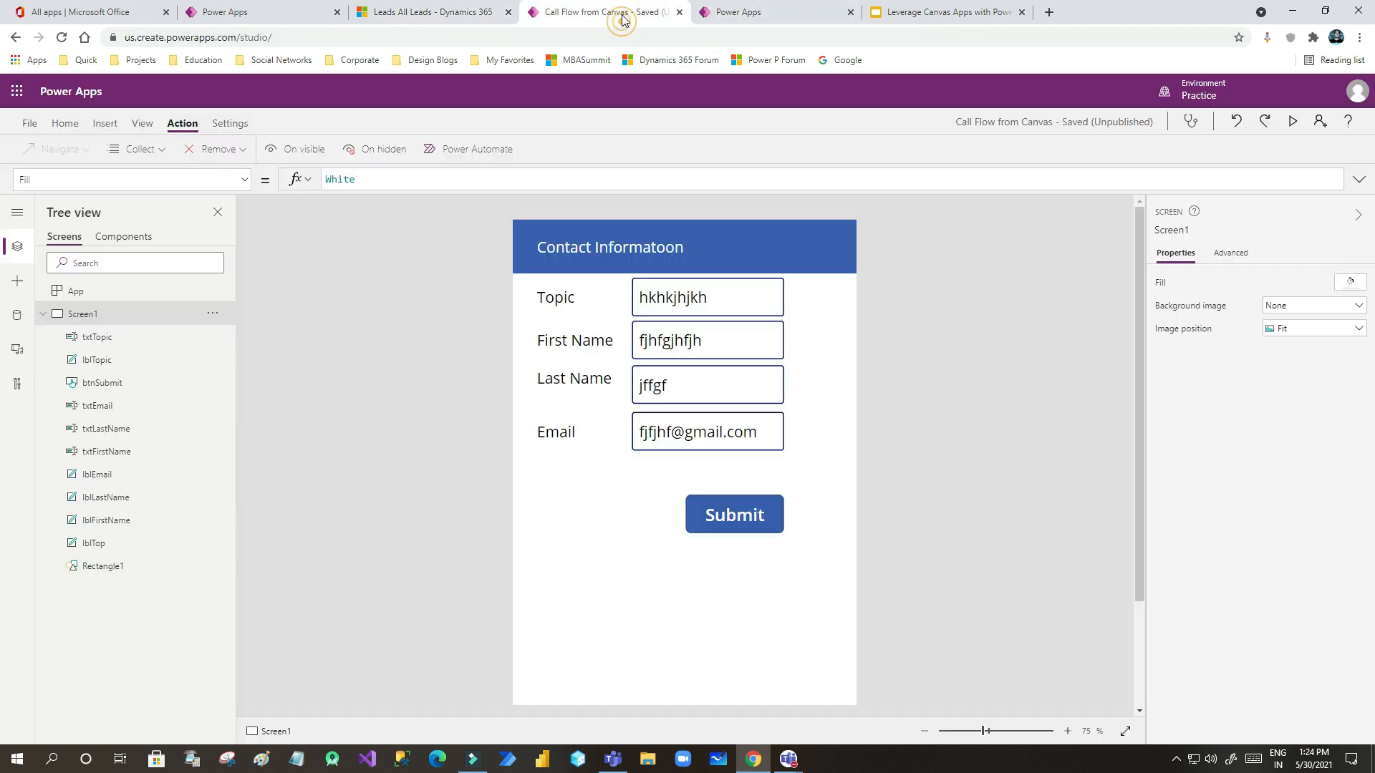
# - In preview, set Topic to 'This is canvas App' and enter a new first and last name
pyautogui.click(1292, 121)
pyautogui.moveTo(724, 159); pyautogui.dragTo(638, 158)
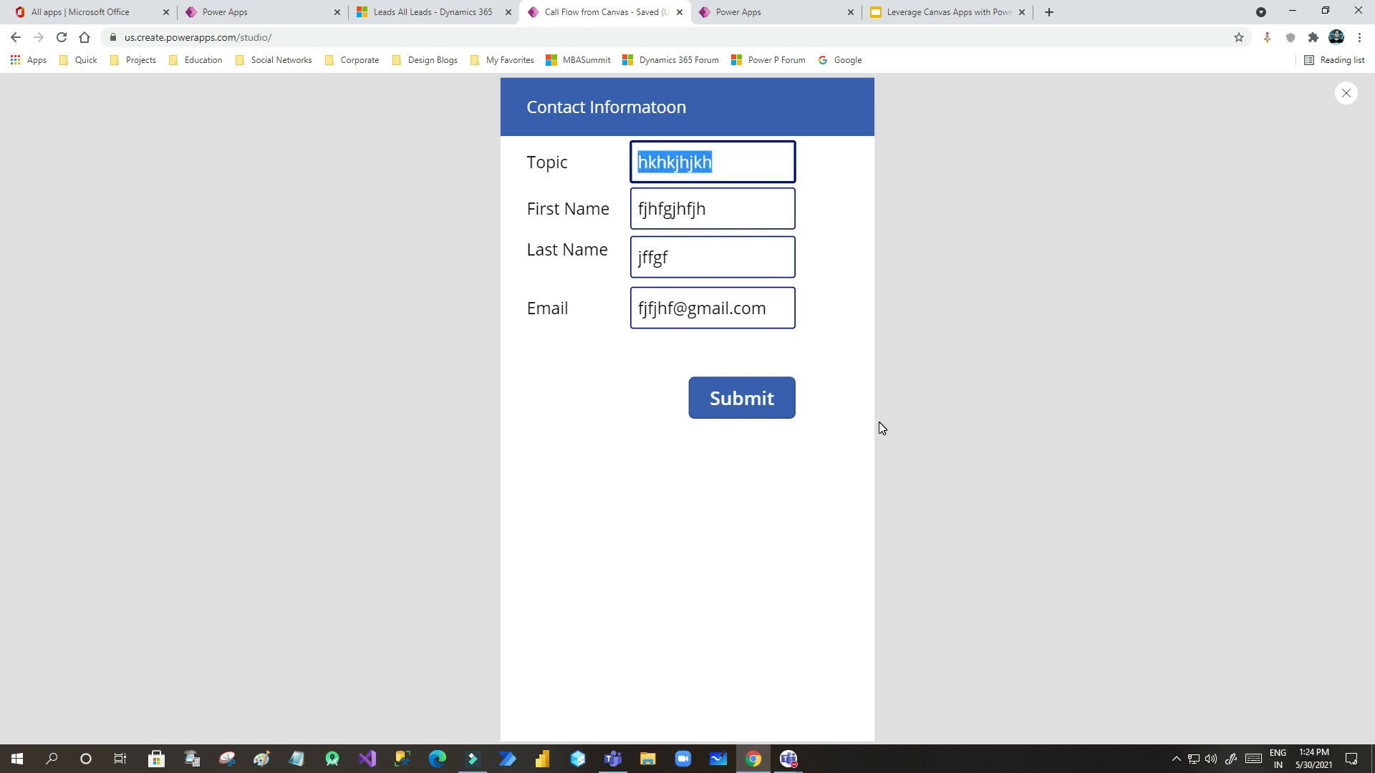
pyautogui.write('Thu')
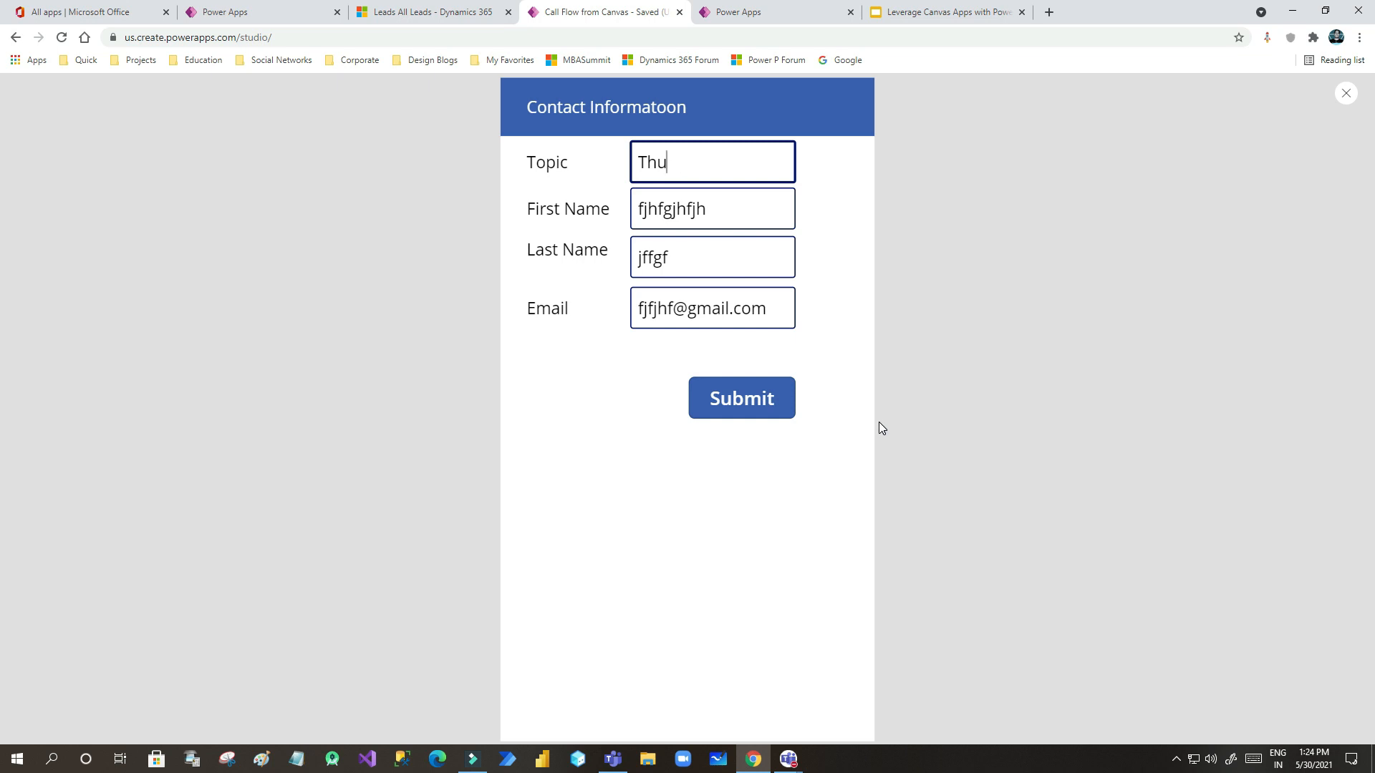
pyautogui.write('is is canvas App')
pyautogui.doubleClick(691, 213)
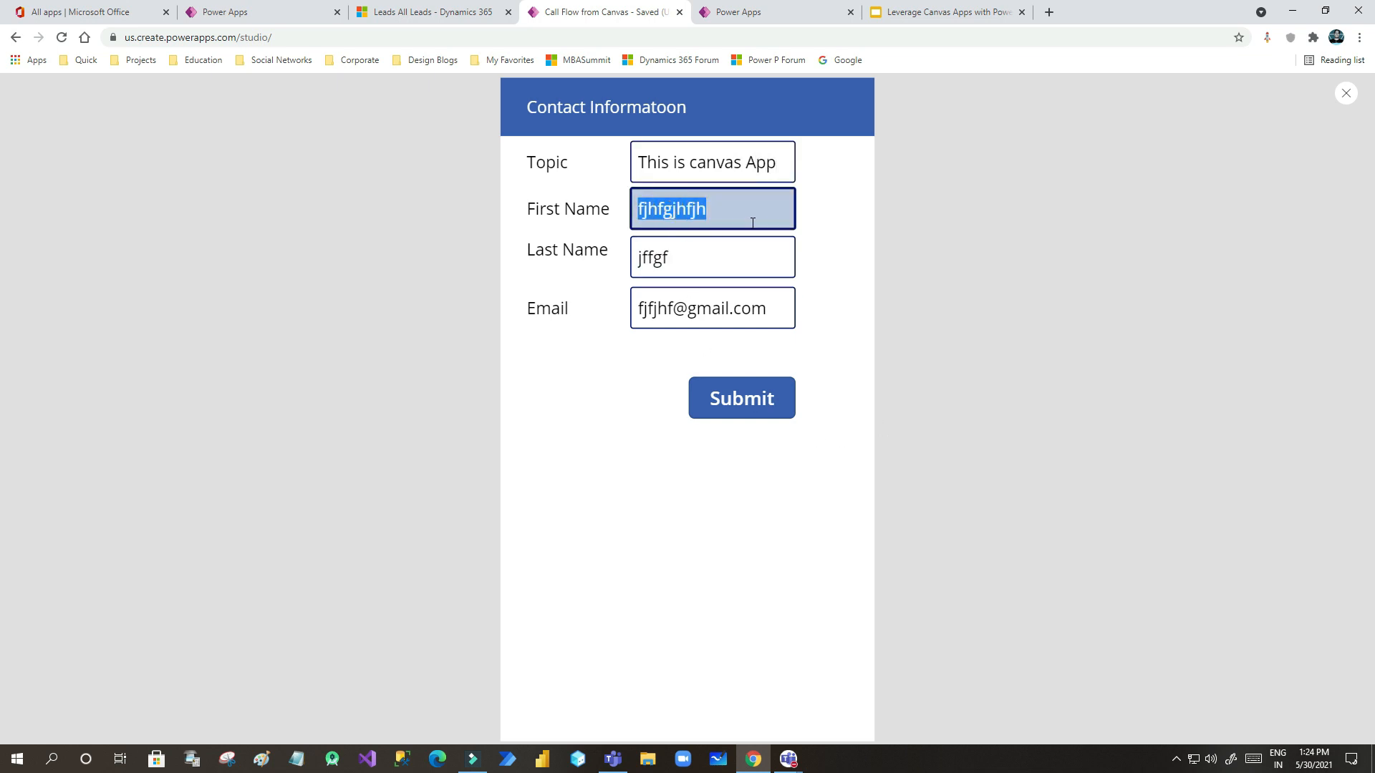
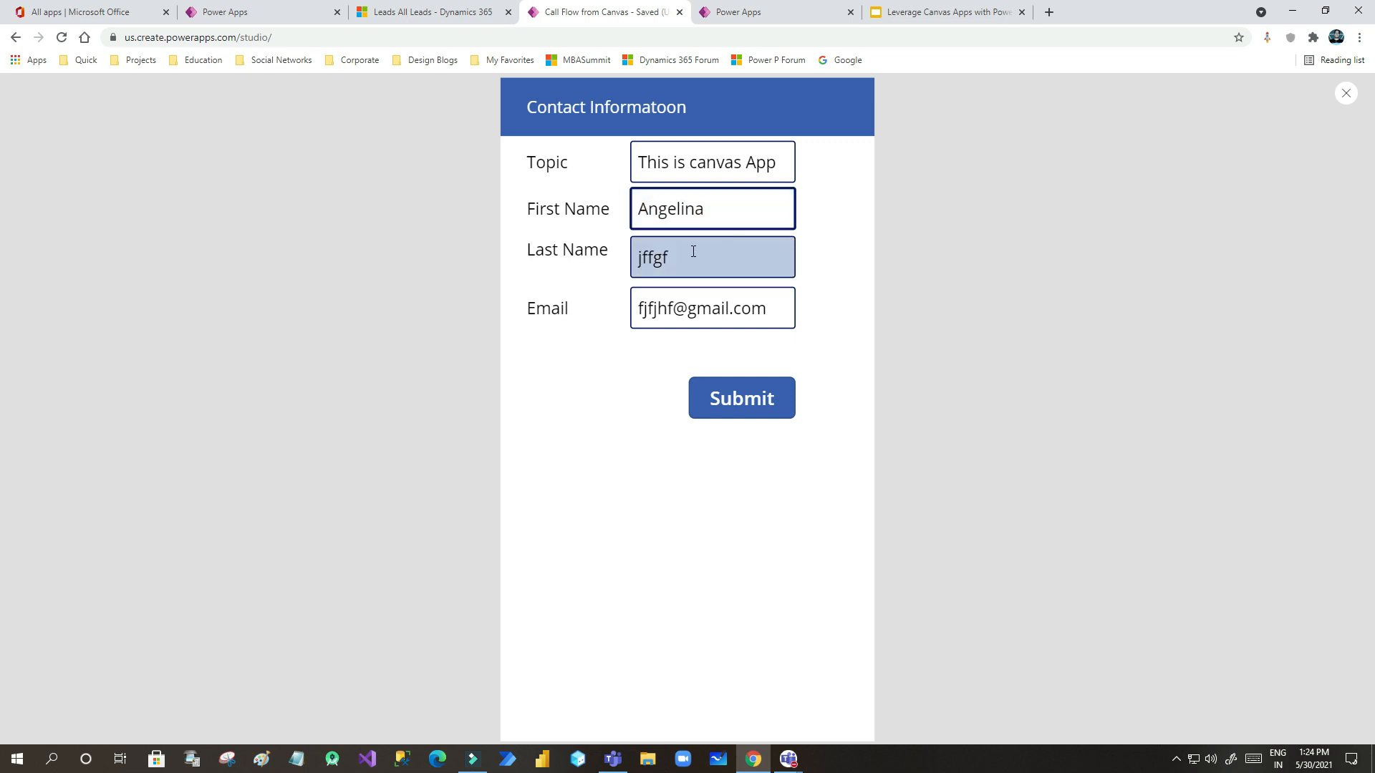
pyautogui.doubleClick(648, 261)
pyautogui.press('BackSpace')
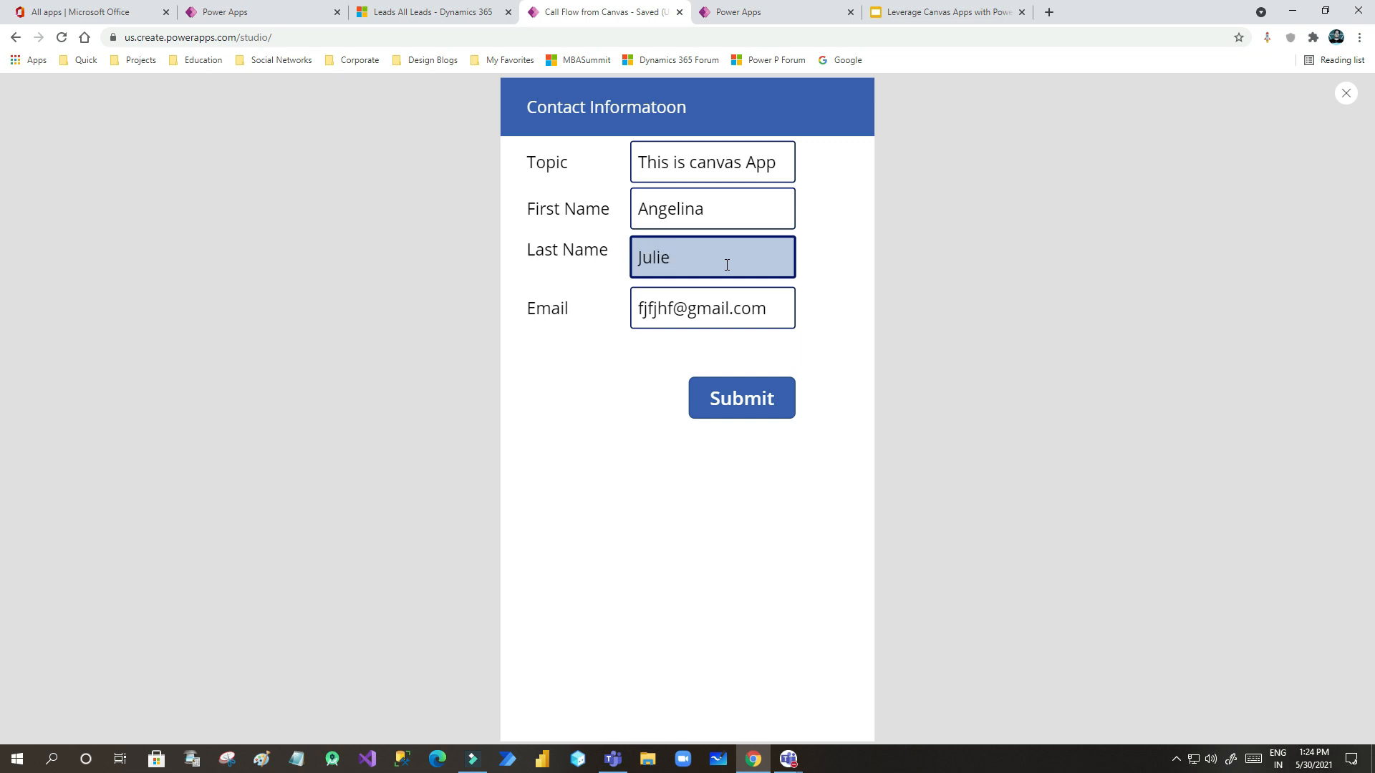
# - Replace the e-mail's local part with a test address and submit the form
pyautogui.click(726, 303)
pyautogui.moveTo(679, 303); pyautogui.dragTo(616, 308)
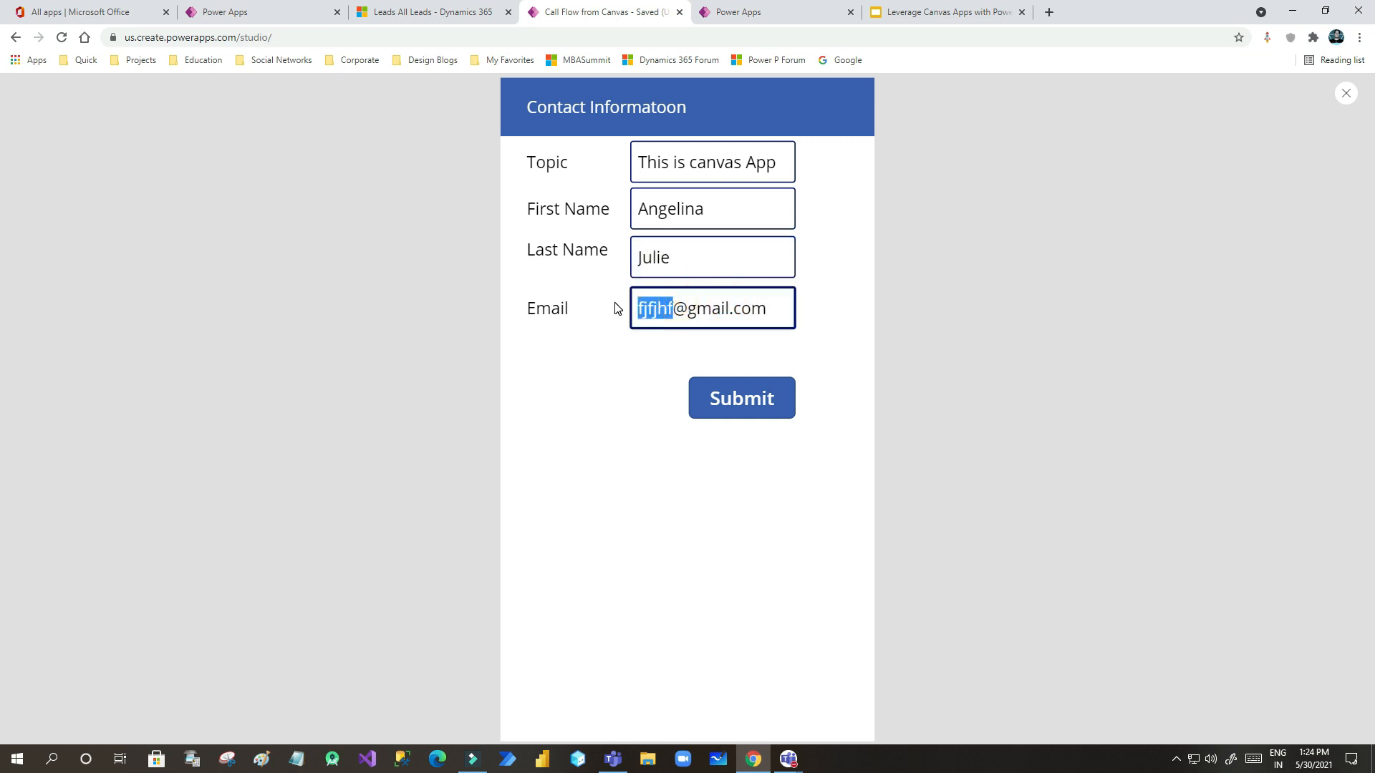
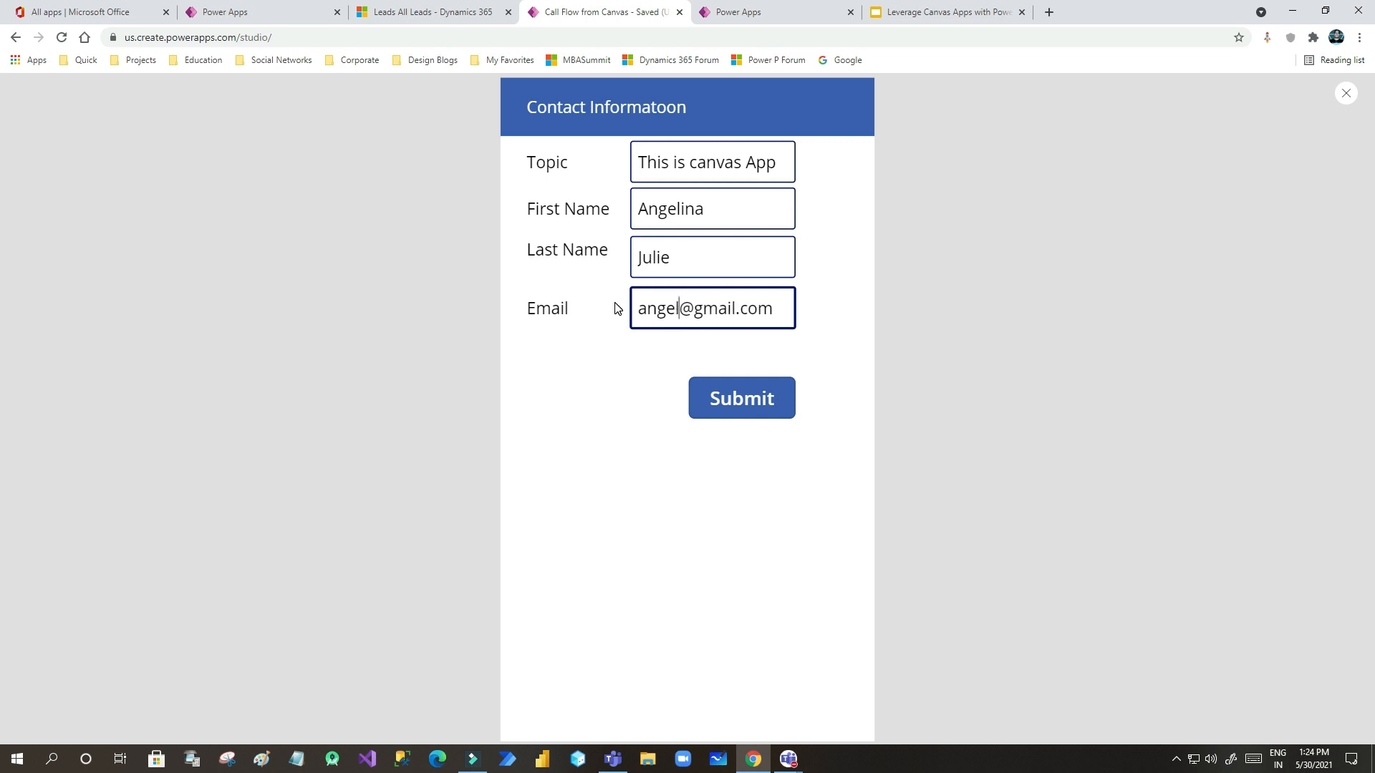
pyautogui.click(820, 312)
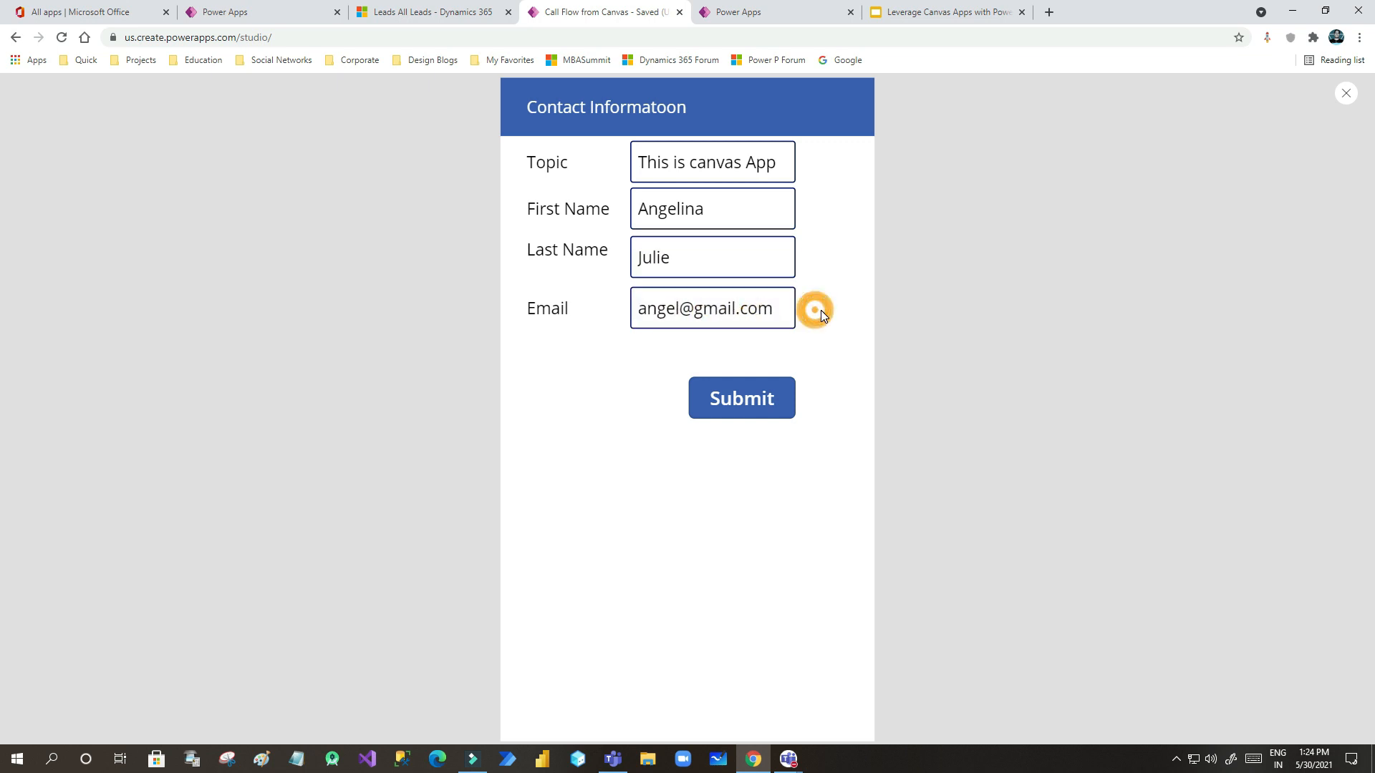
pyautogui.click(735, 403)
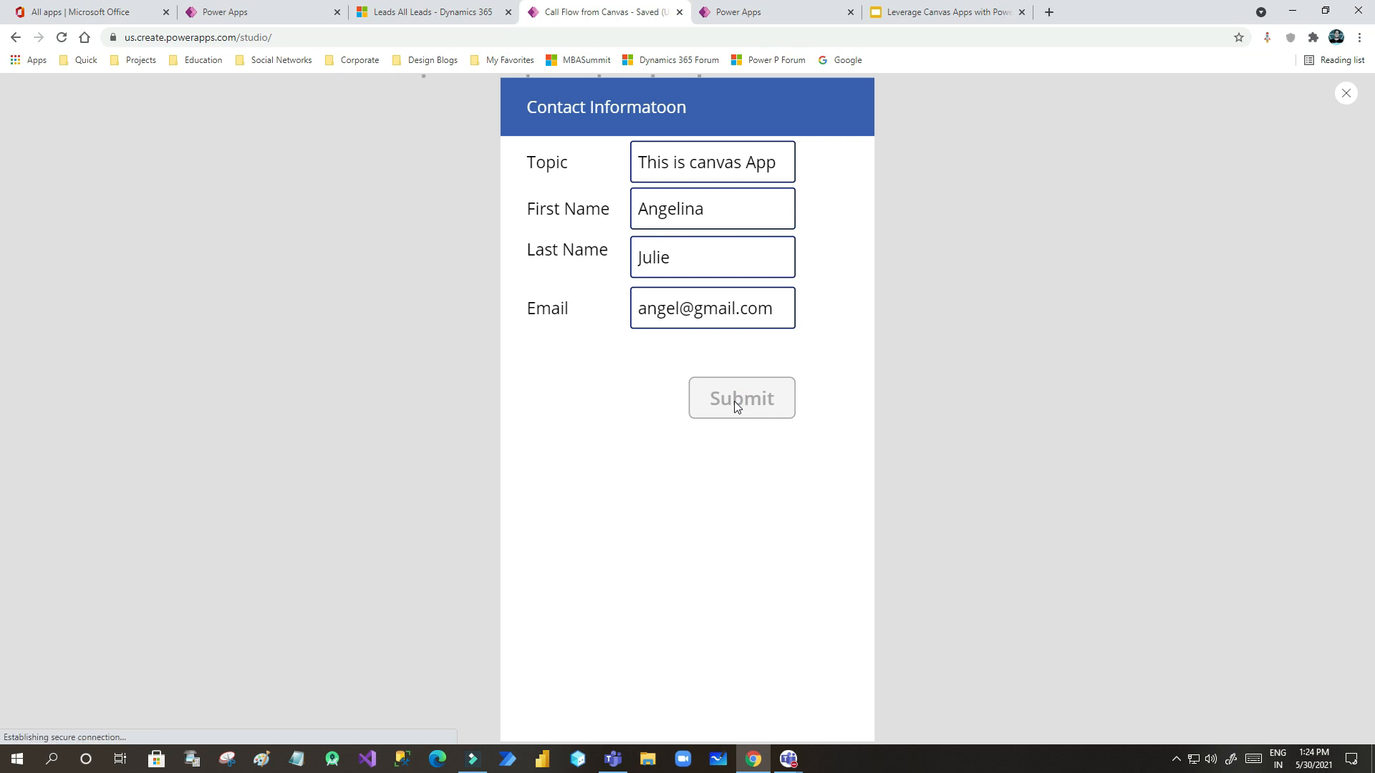
# - Check the Create Lead from Canvas App flow tab for the new run
pyautogui.click(737, 12)
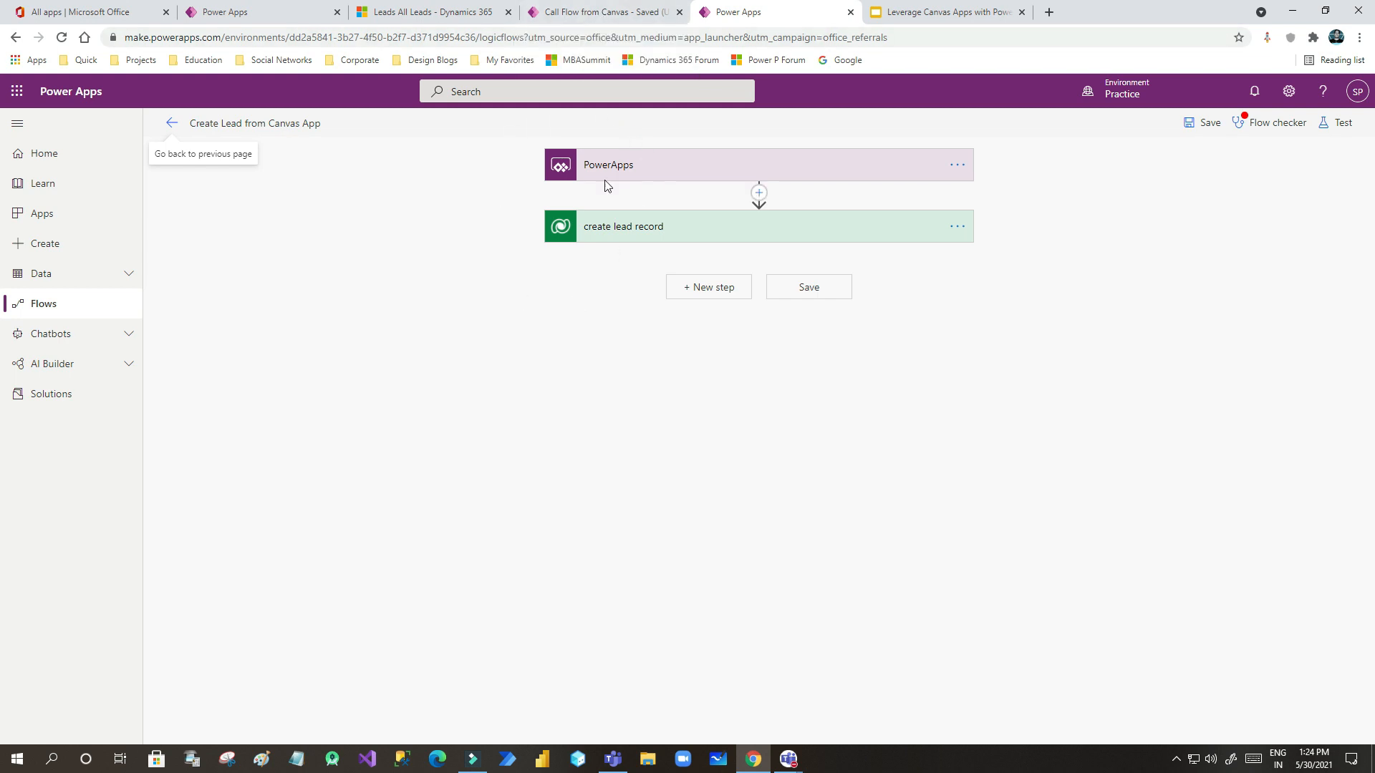
pyautogui.click(605, 12)
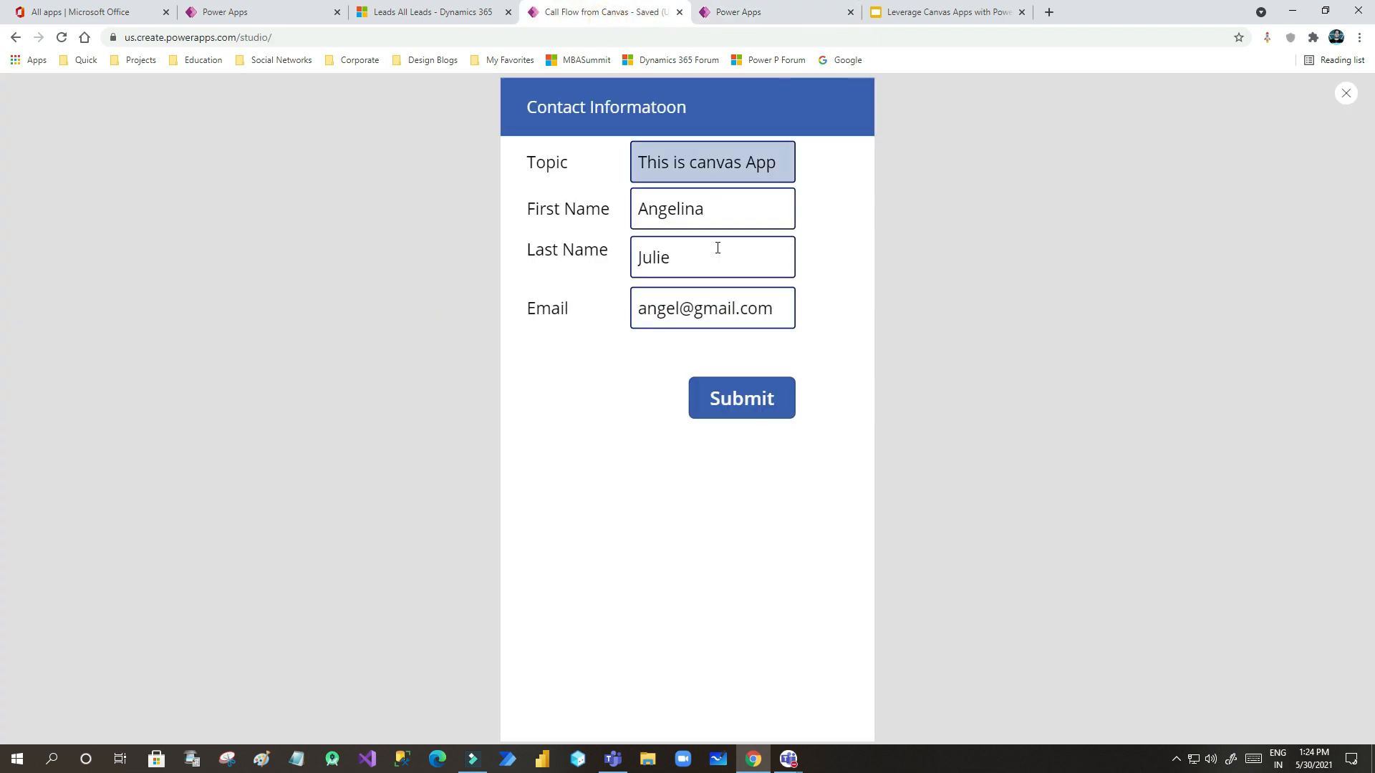
pyautogui.click(737, 13)
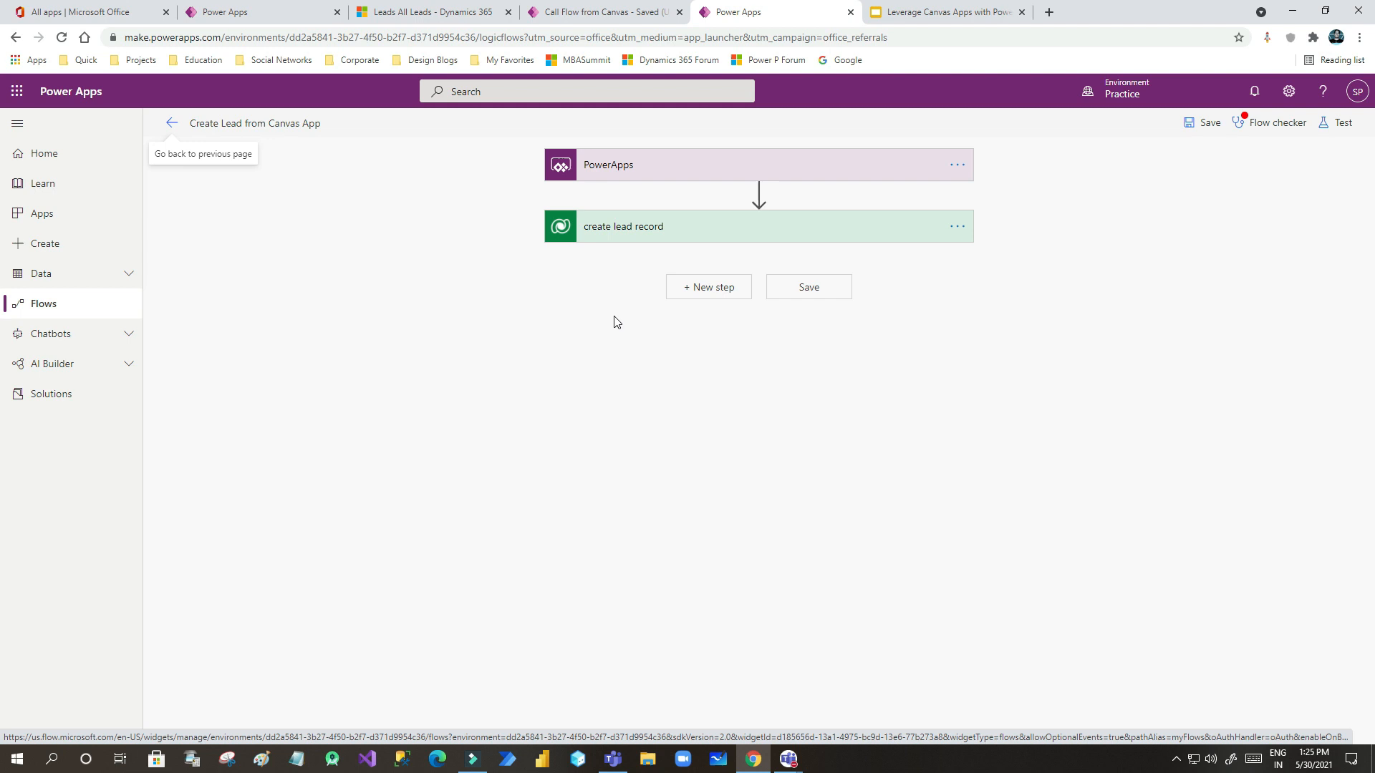
pyautogui.click(605, 12)
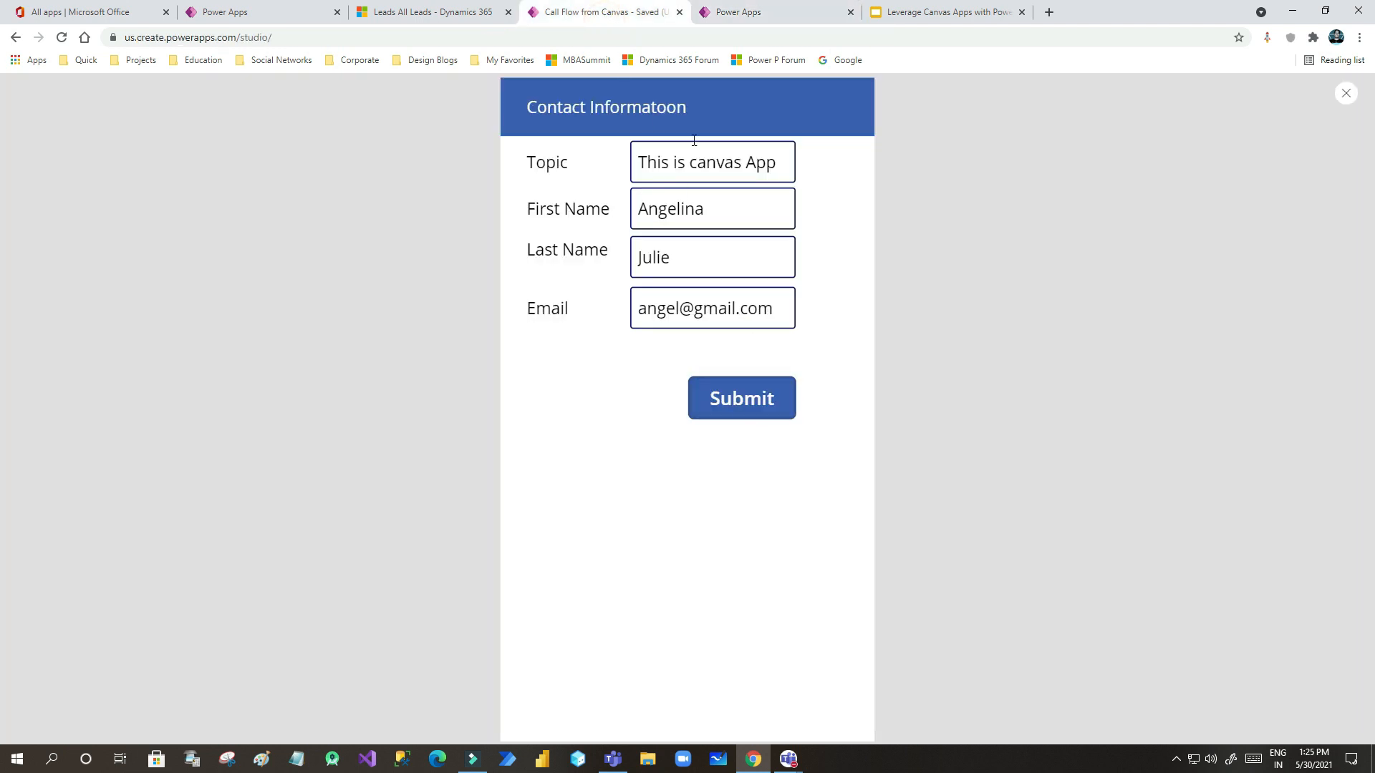
pyautogui.click(725, 11)
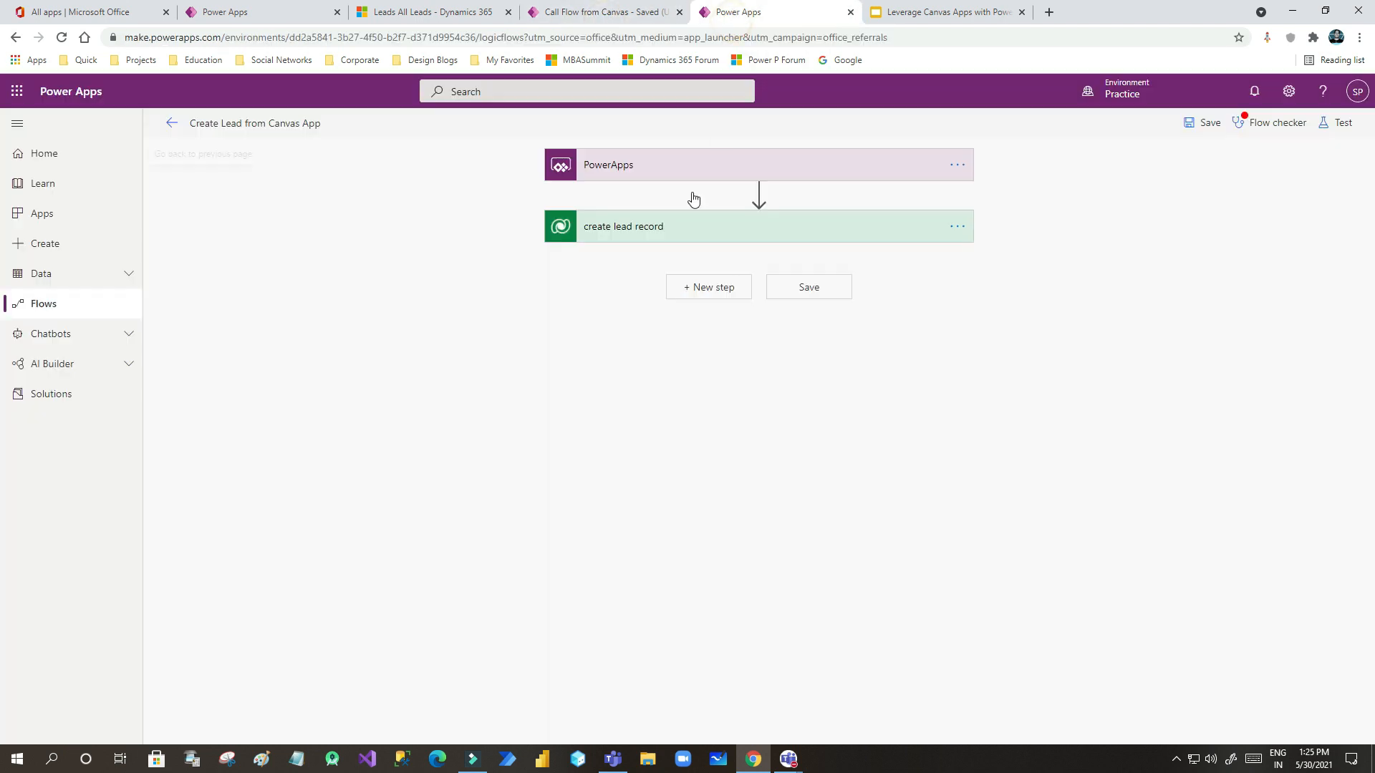
pyautogui.click(605, 14)
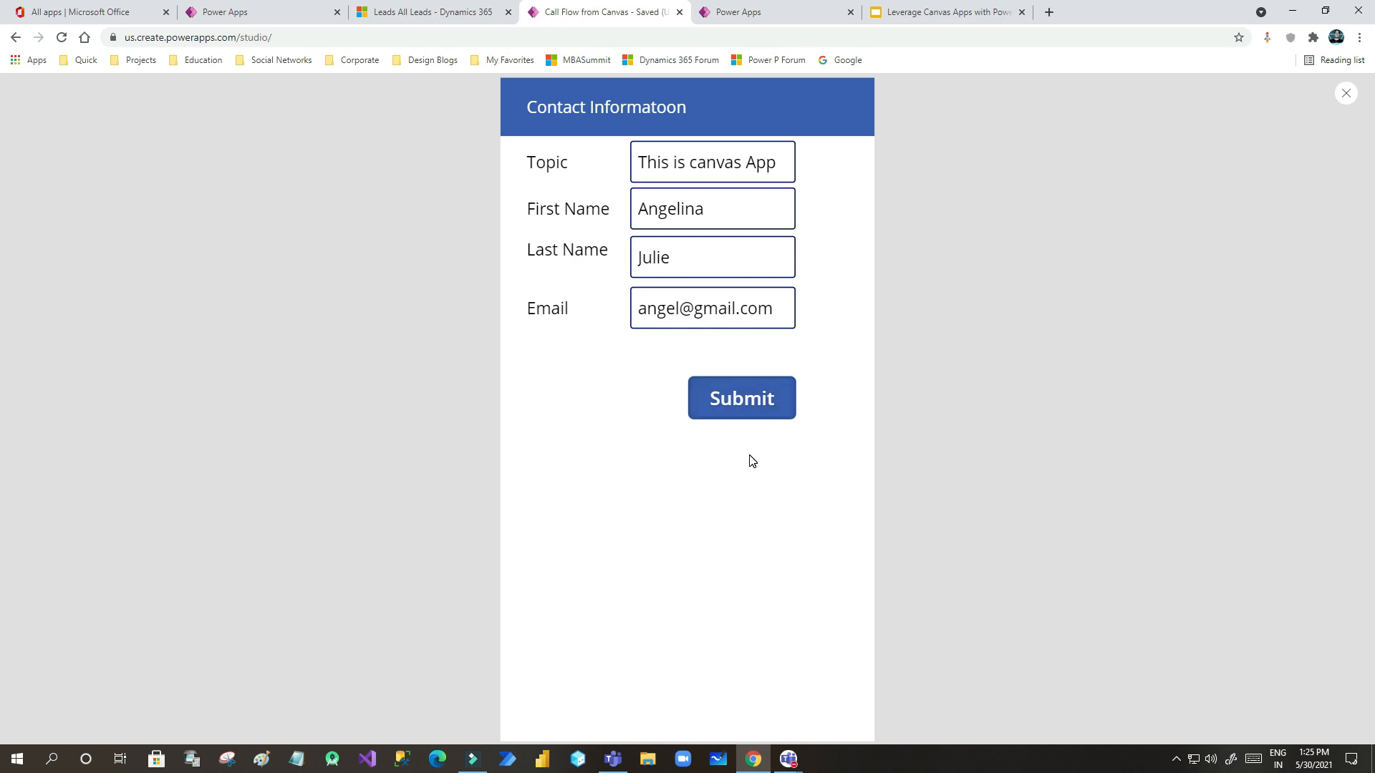
# - Close the preview and refresh Dynamics 365 All Leads to show the new lead
pyautogui.click(1346, 96)
pyautogui.click(796, 459)
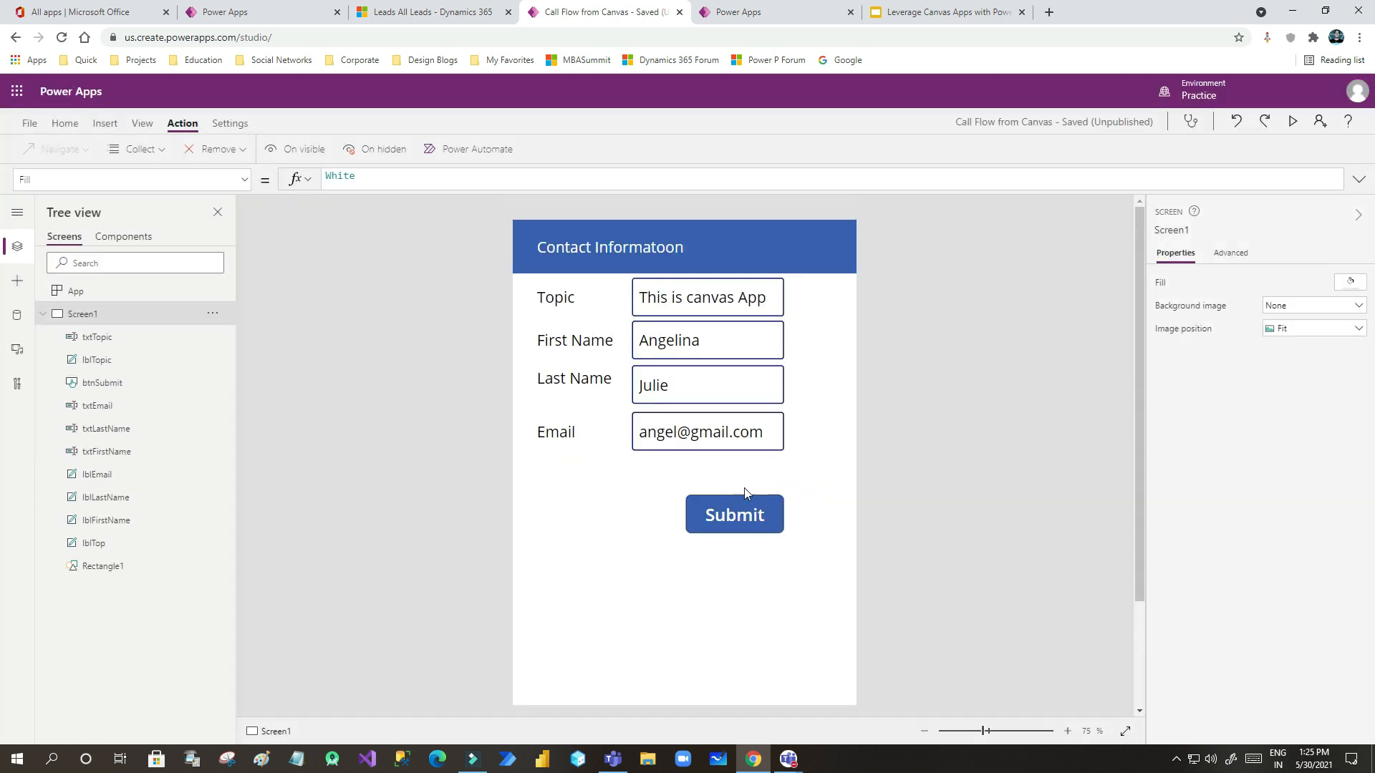
pyautogui.click(446, 13)
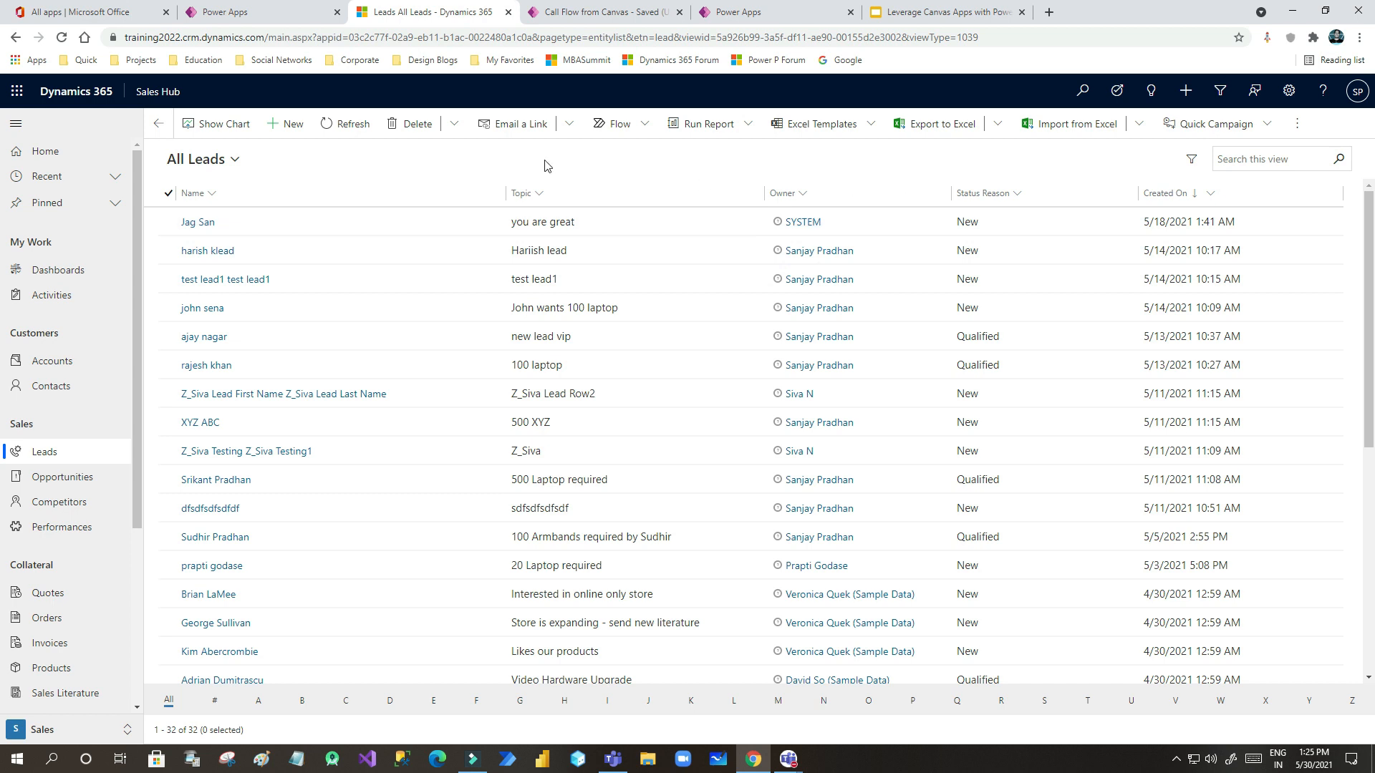
pyautogui.click(331, 126)
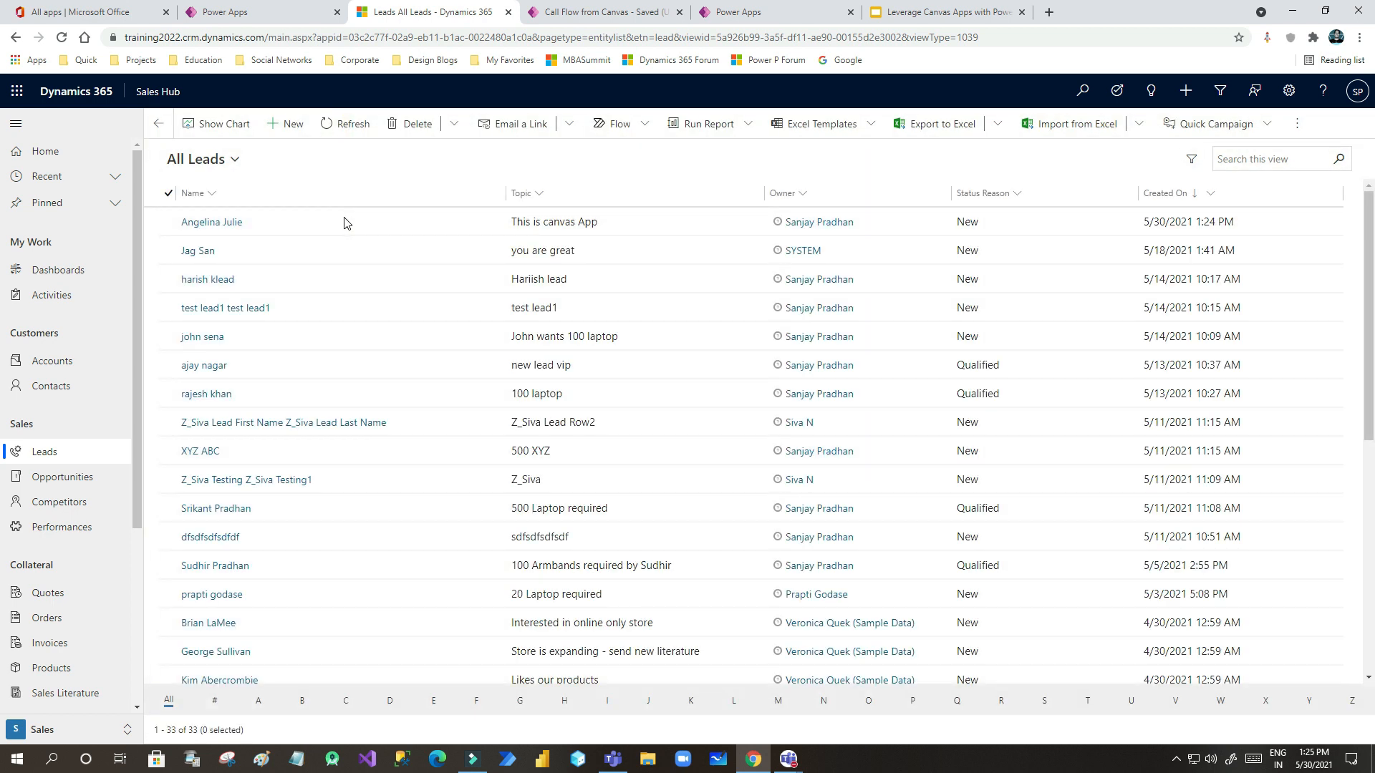
# - Open the new lead record, check its Topic, First Name, Last Name and Email, then return to the studio
pyautogui.doubleClick(328, 221)
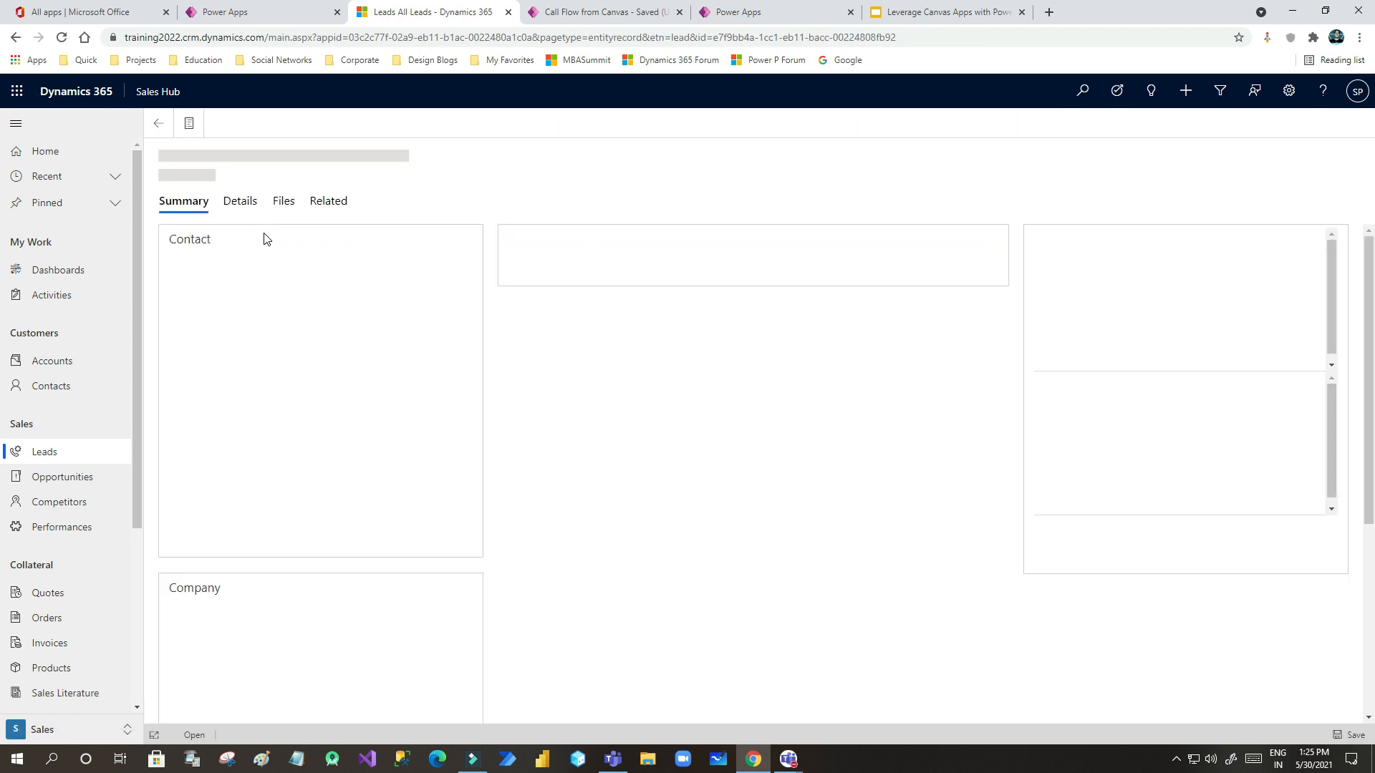
pyautogui.click(315, 269)
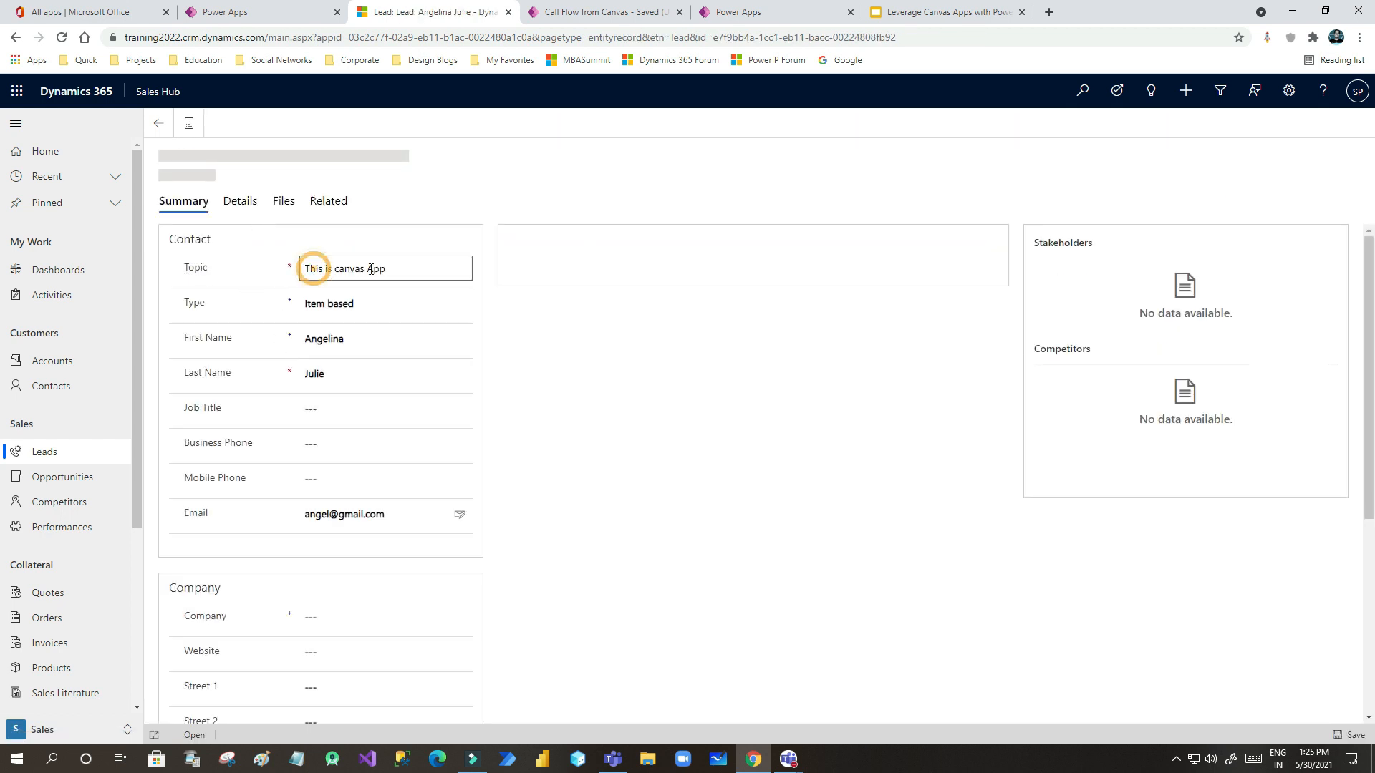
pyautogui.moveTo(319, 311); pyautogui.dragTo(397, 309)
pyautogui.click(397, 309)
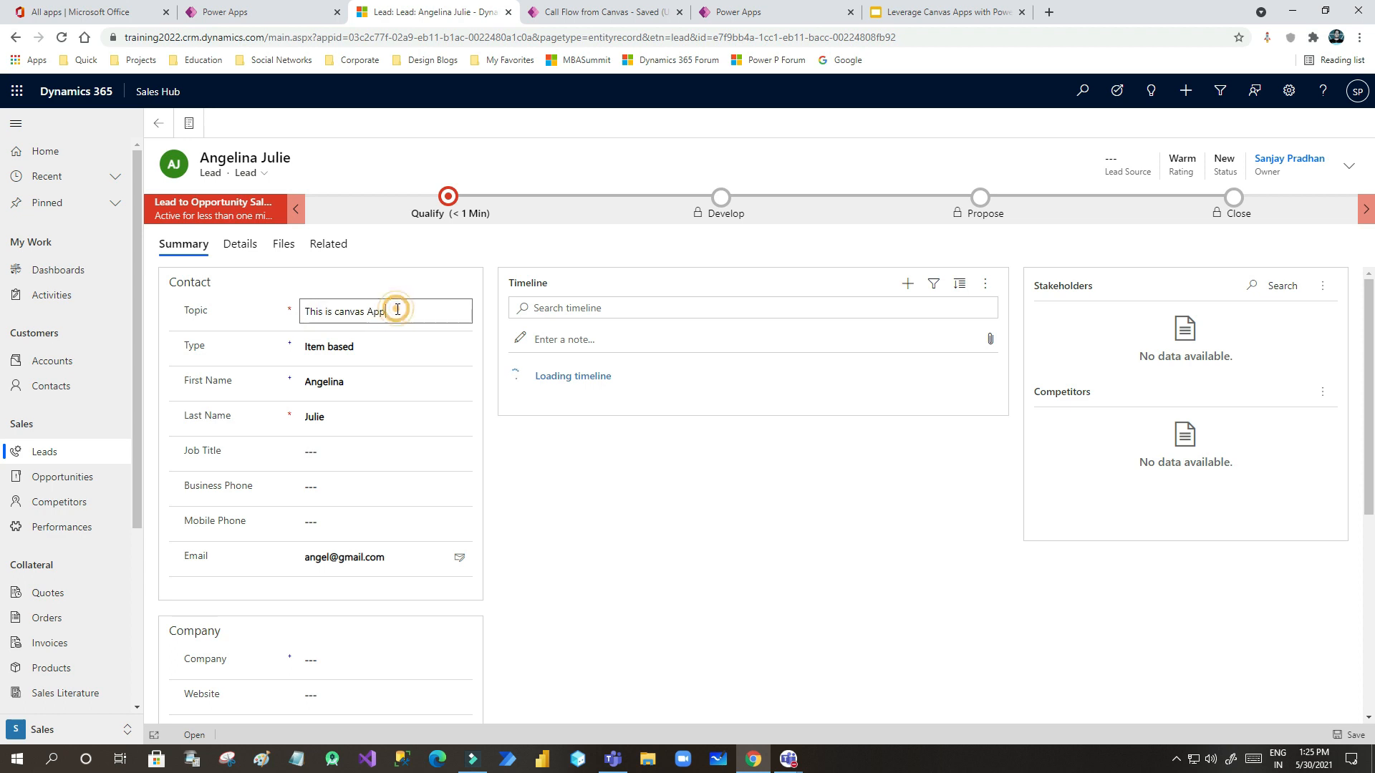
pyautogui.moveTo(310, 383); pyautogui.dragTo(368, 379)
pyautogui.click(367, 379)
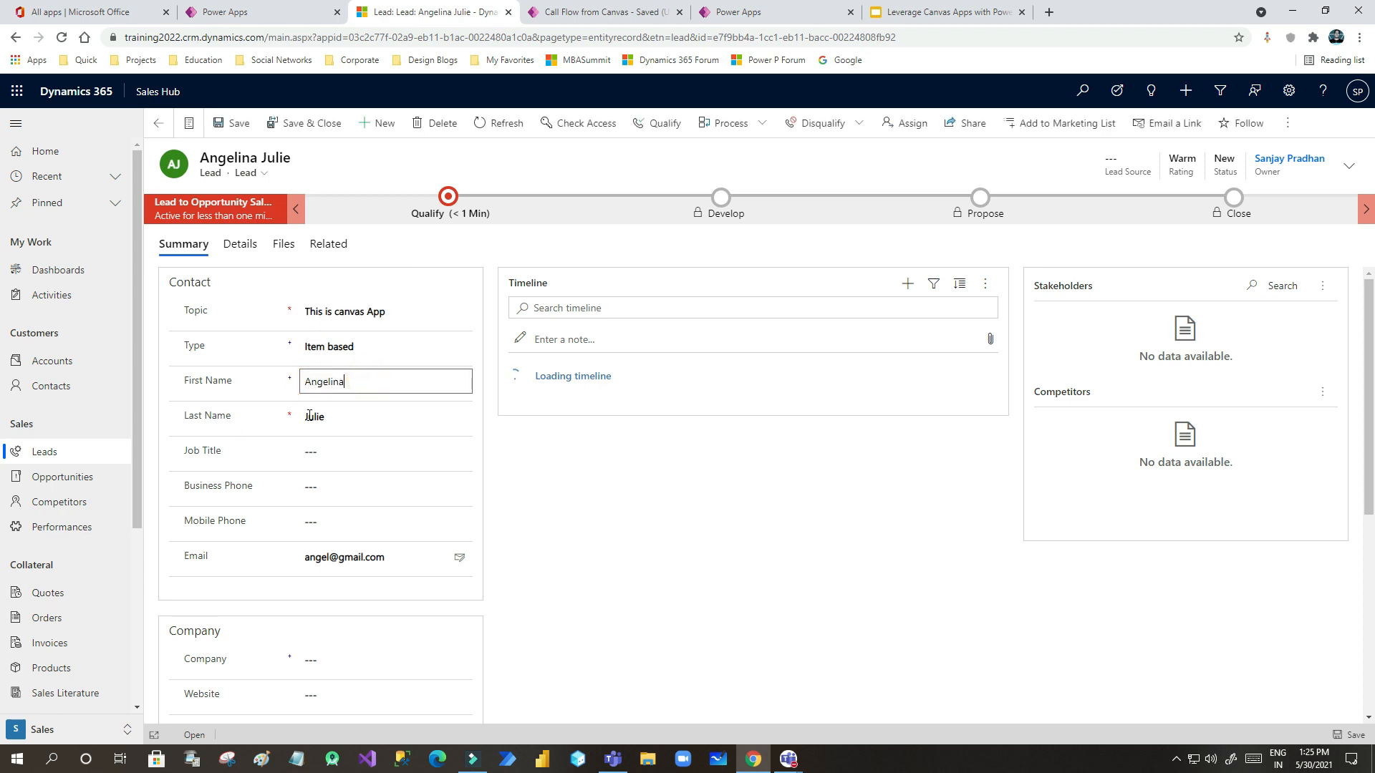
pyautogui.moveTo(309, 416); pyautogui.dragTo(343, 416)
pyautogui.click(344, 416)
pyautogui.click(336, 557)
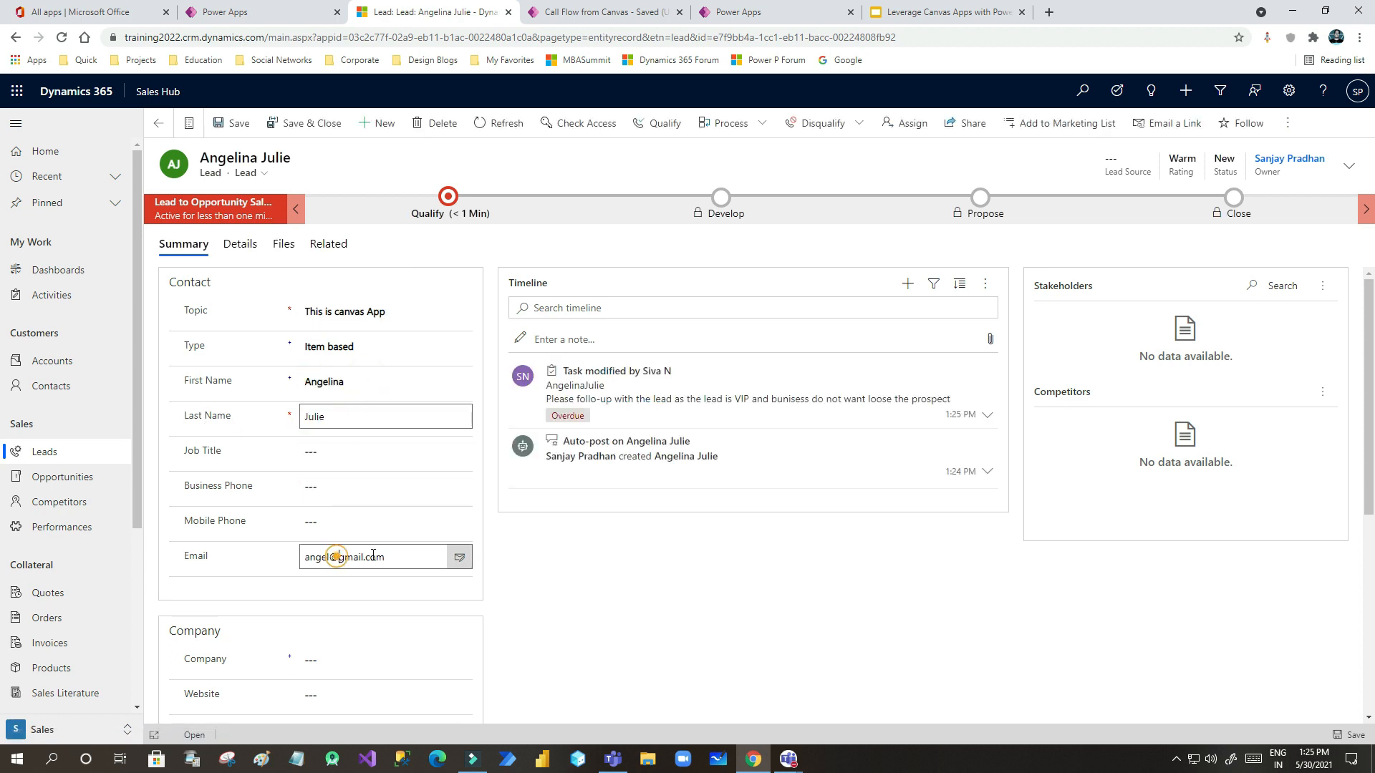
pyautogui.click(609, 13)
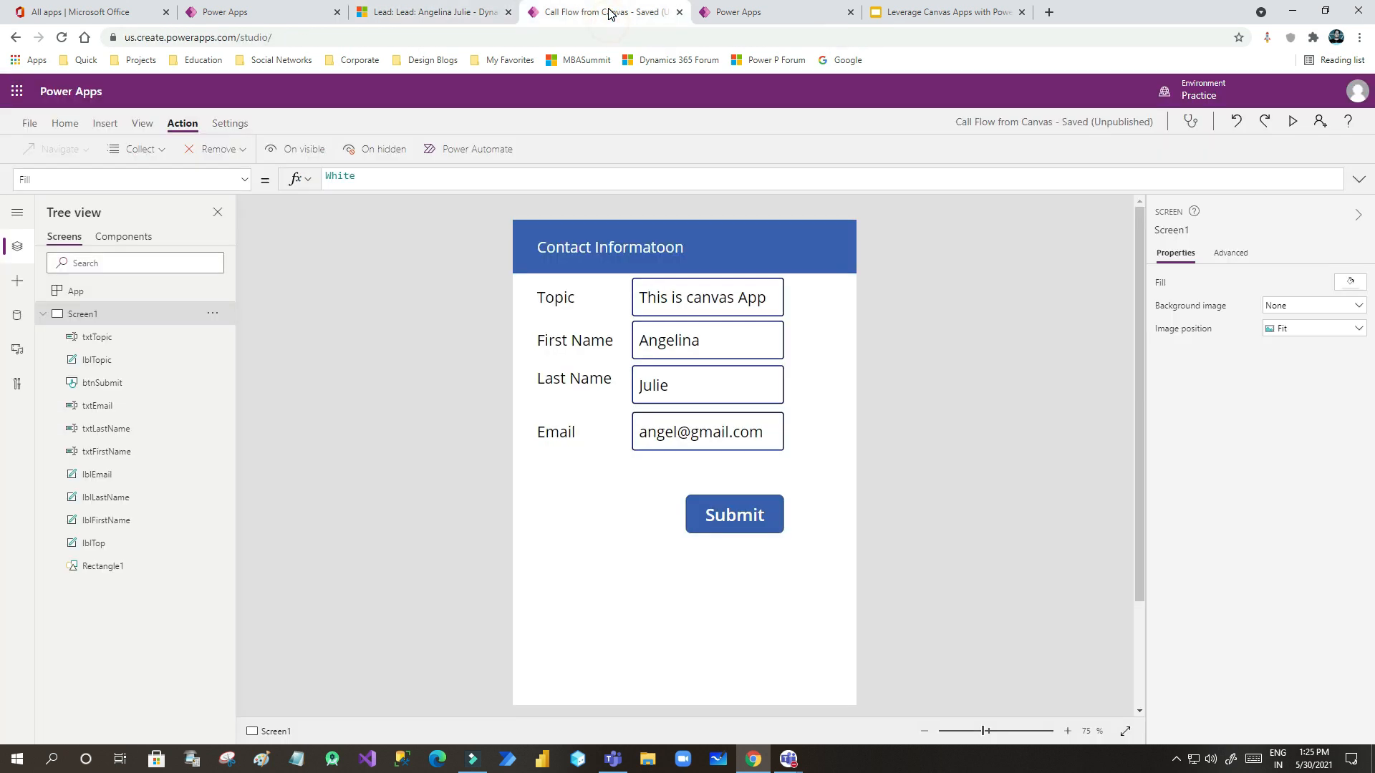
# - In the Create Lead flow, expand the trigger and create lead record steps, then cancel a parallel branch
pyautogui.click(753, 15)
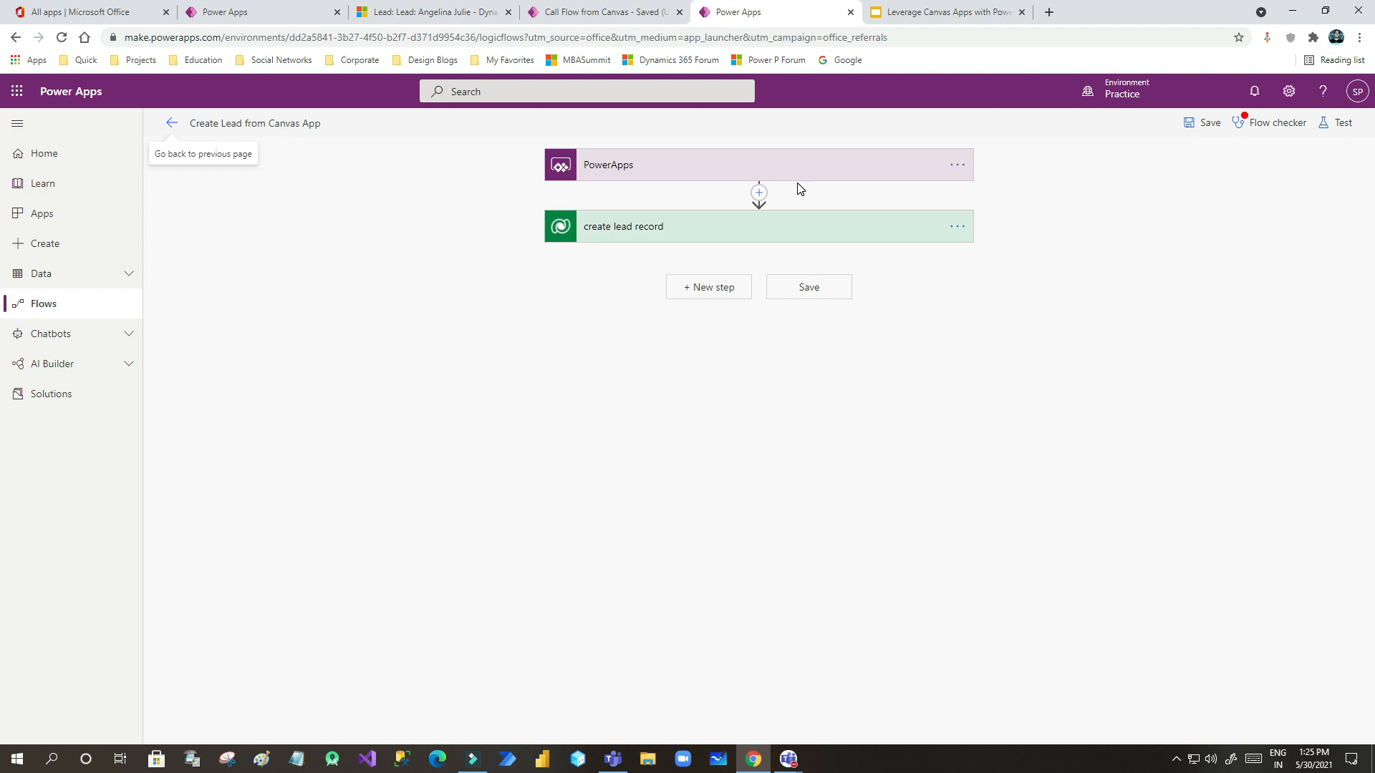
pyautogui.click(700, 165)
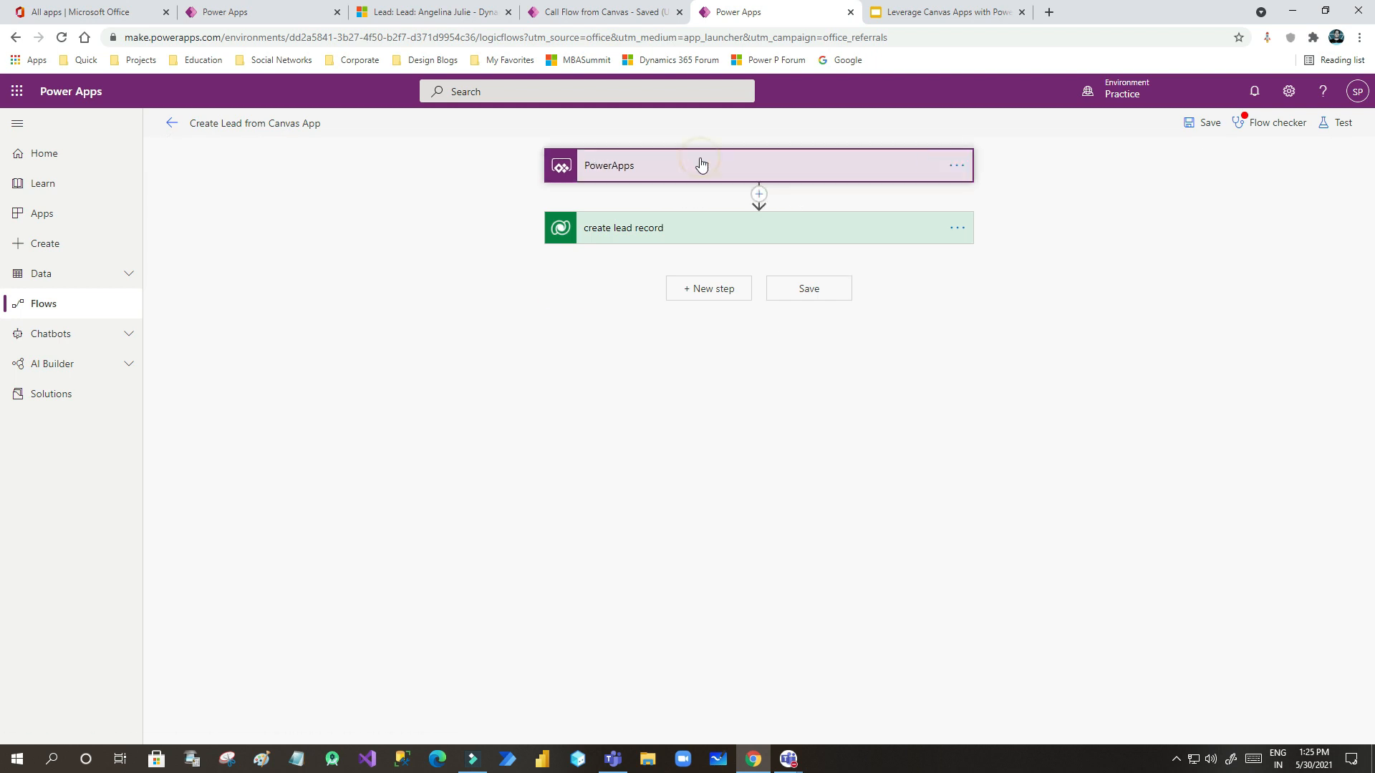
pyautogui.click(672, 290)
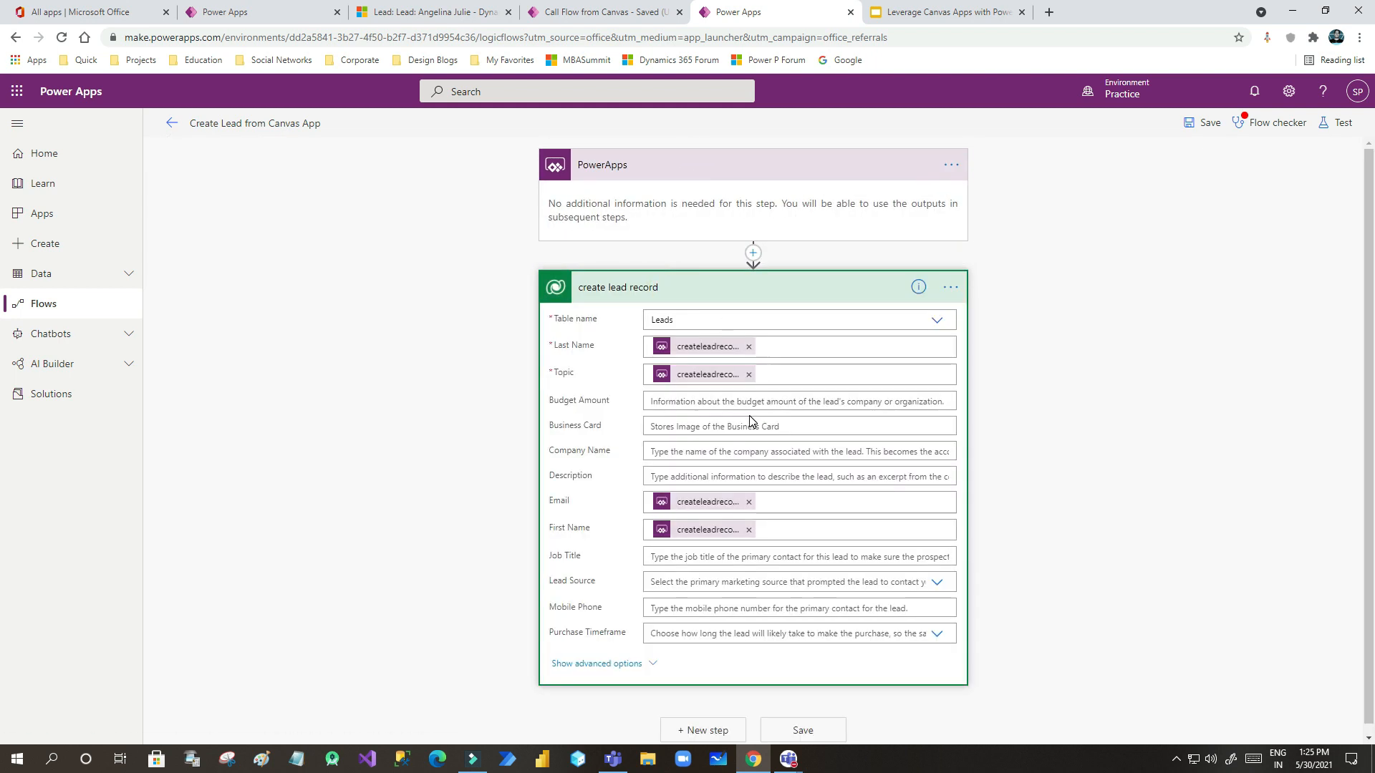
pyautogui.click(753, 254)
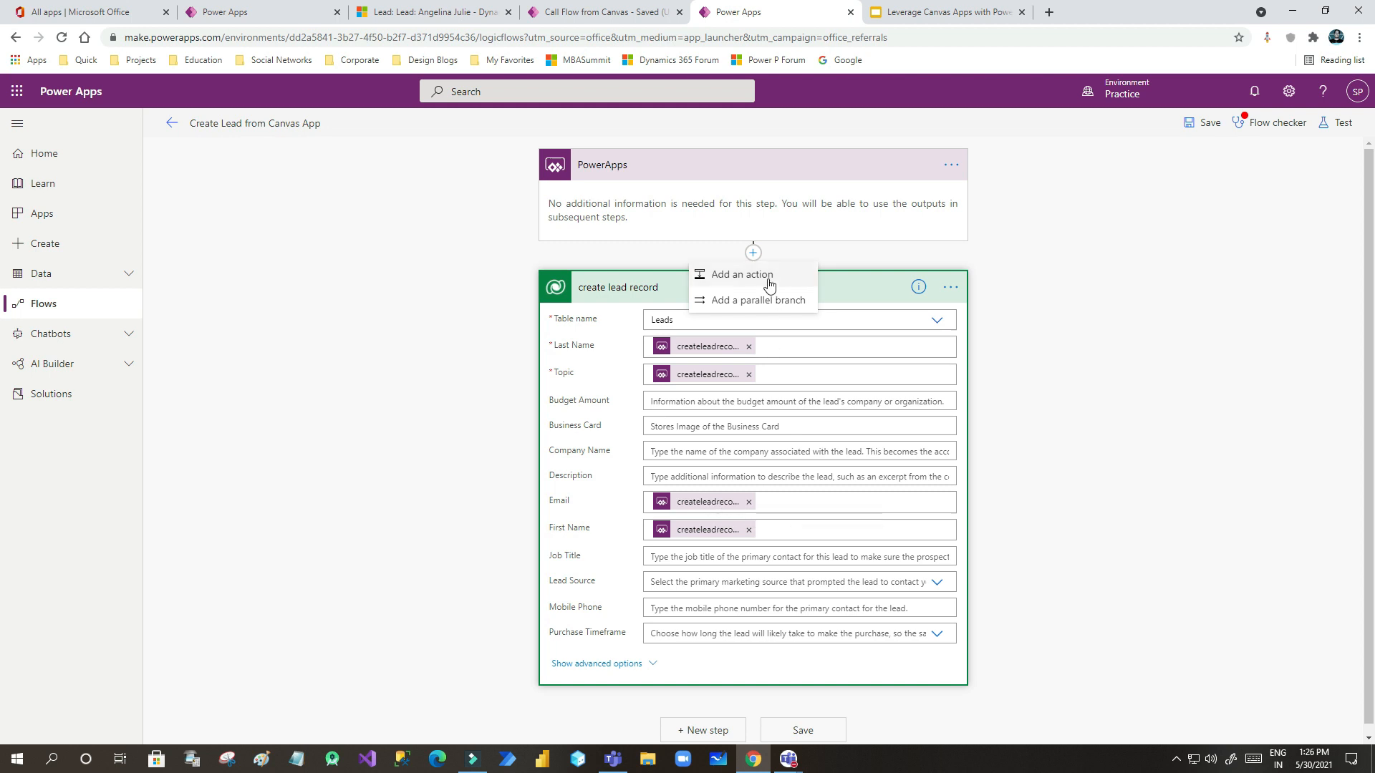
pyautogui.click(774, 300)
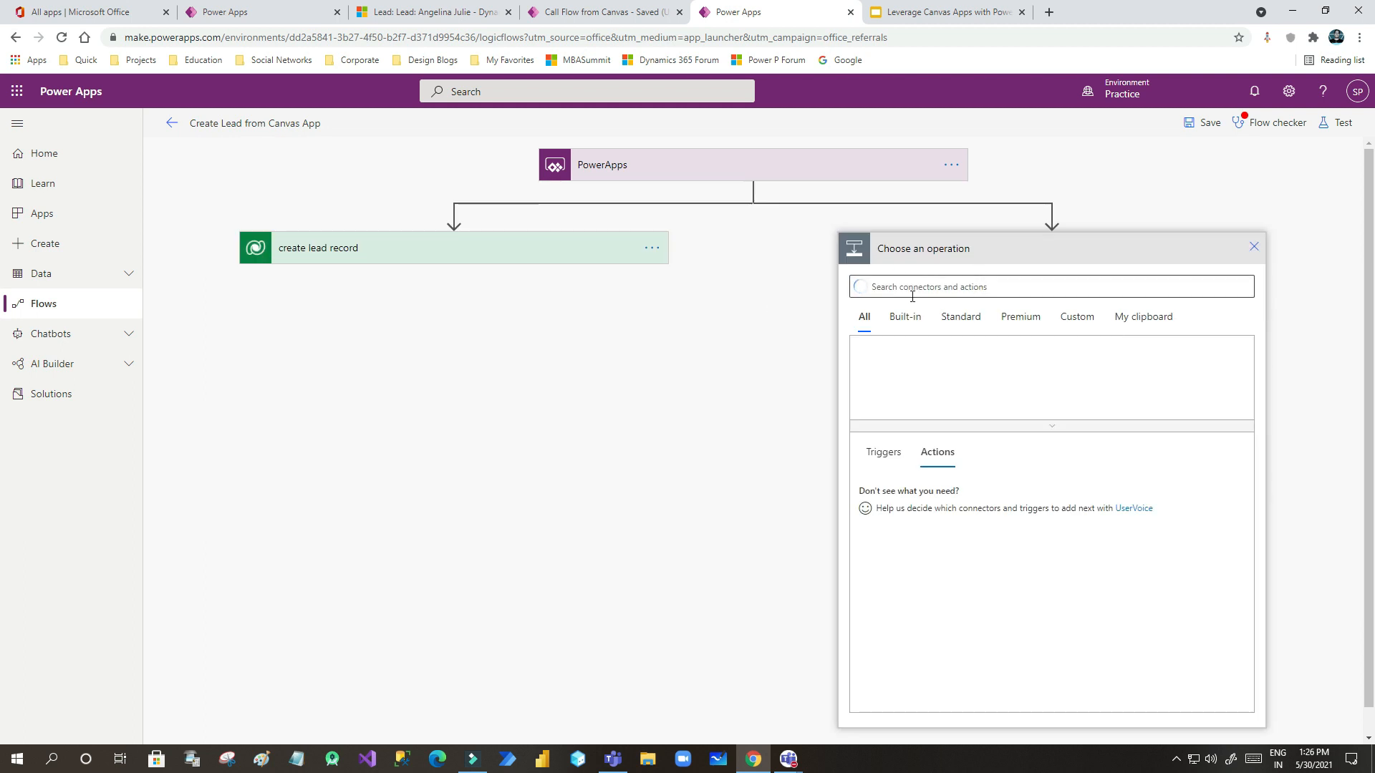
pyautogui.click(1251, 251)
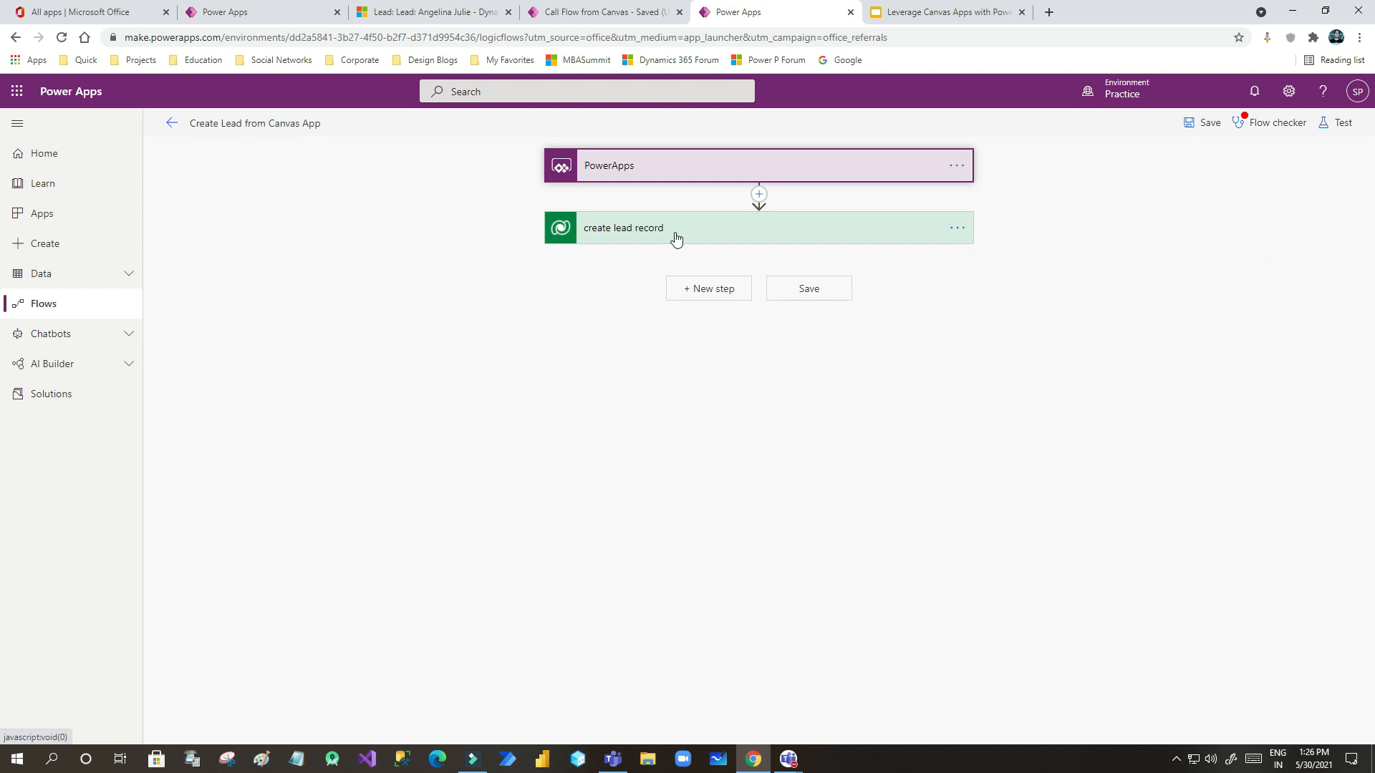
# - Compare the canvas app editor with the flow, then bring up the Power Automate slide
pyautogui.click(594, 12)
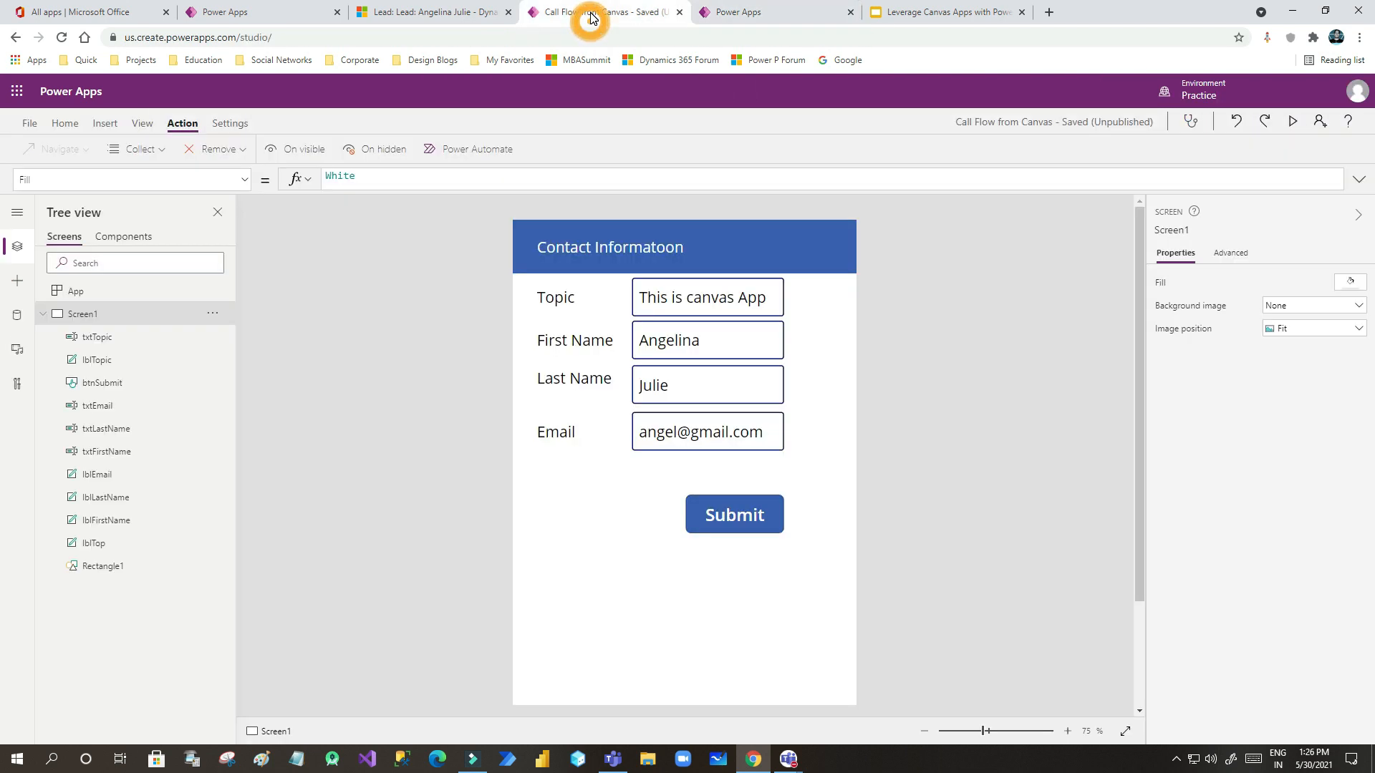
pyautogui.click(738, 17)
pyautogui.click(605, 13)
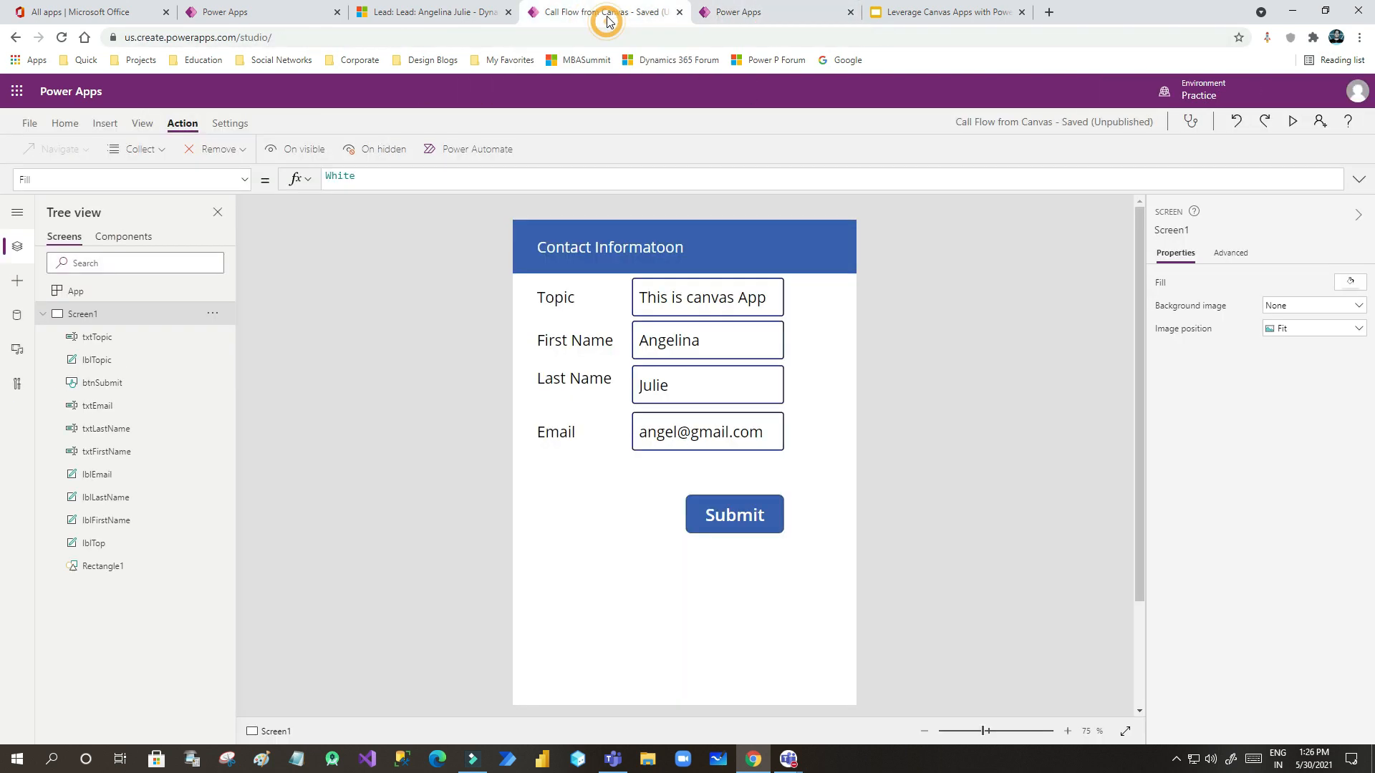
pyautogui.click(809, 383)
pyautogui.click(900, 13)
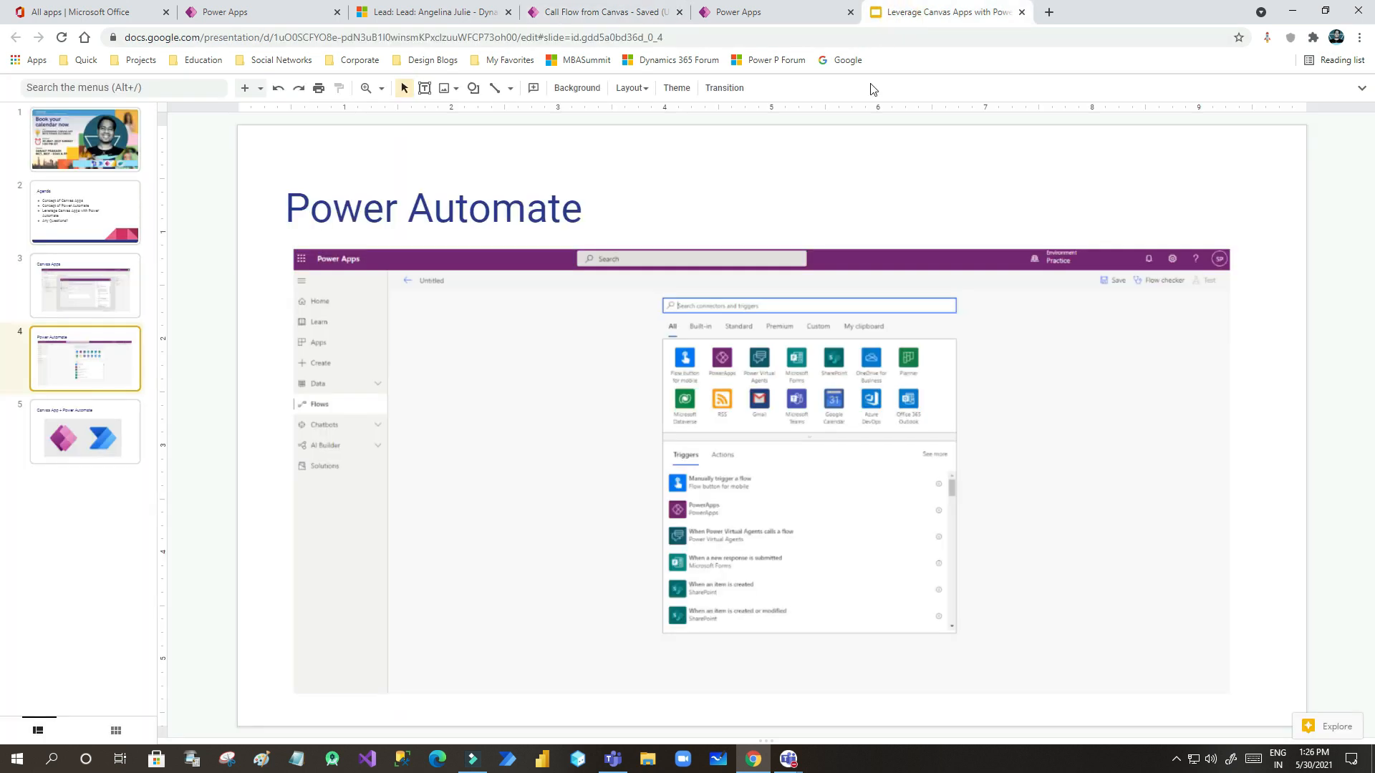
# - Switch between the Create Lead flow and the contact form editor, then bring the Teams meeting forward
pyautogui.click(746, 13)
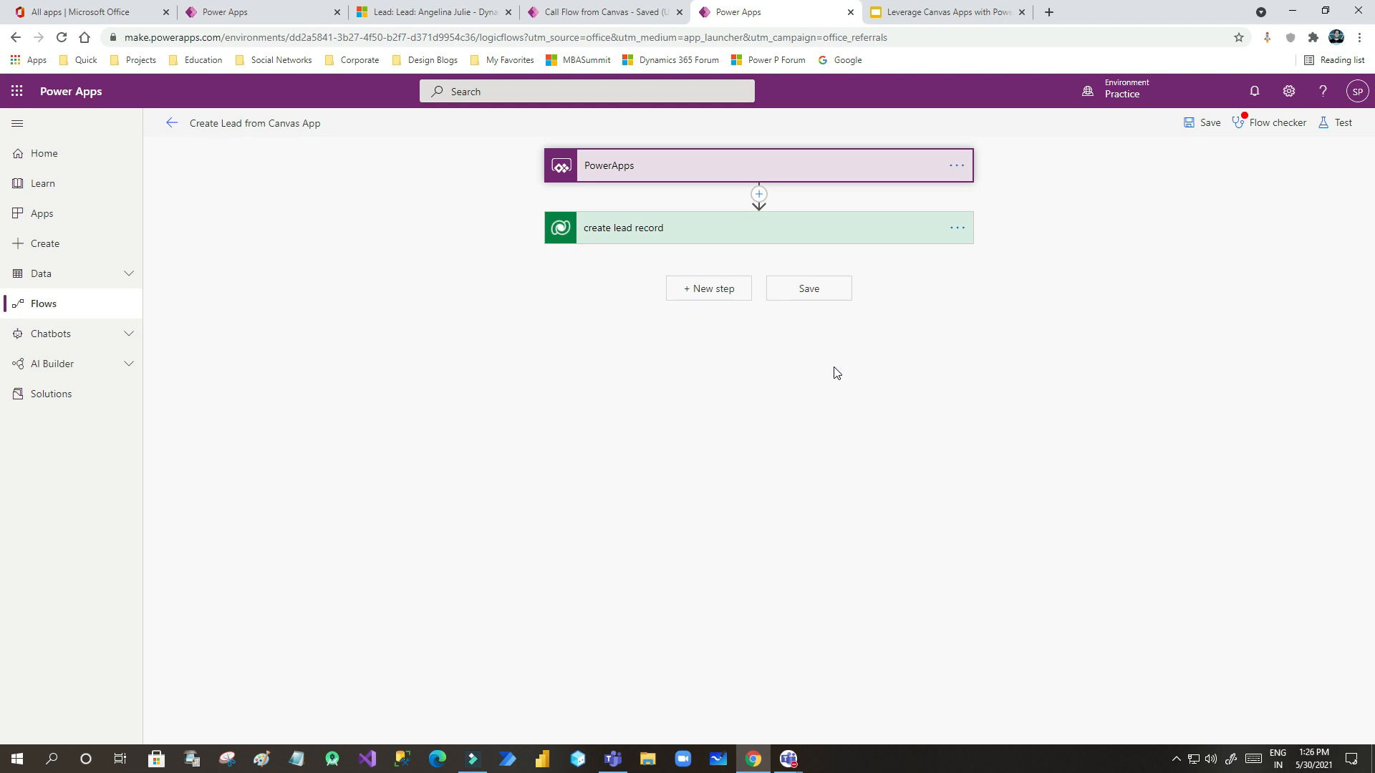
pyautogui.click(606, 13)
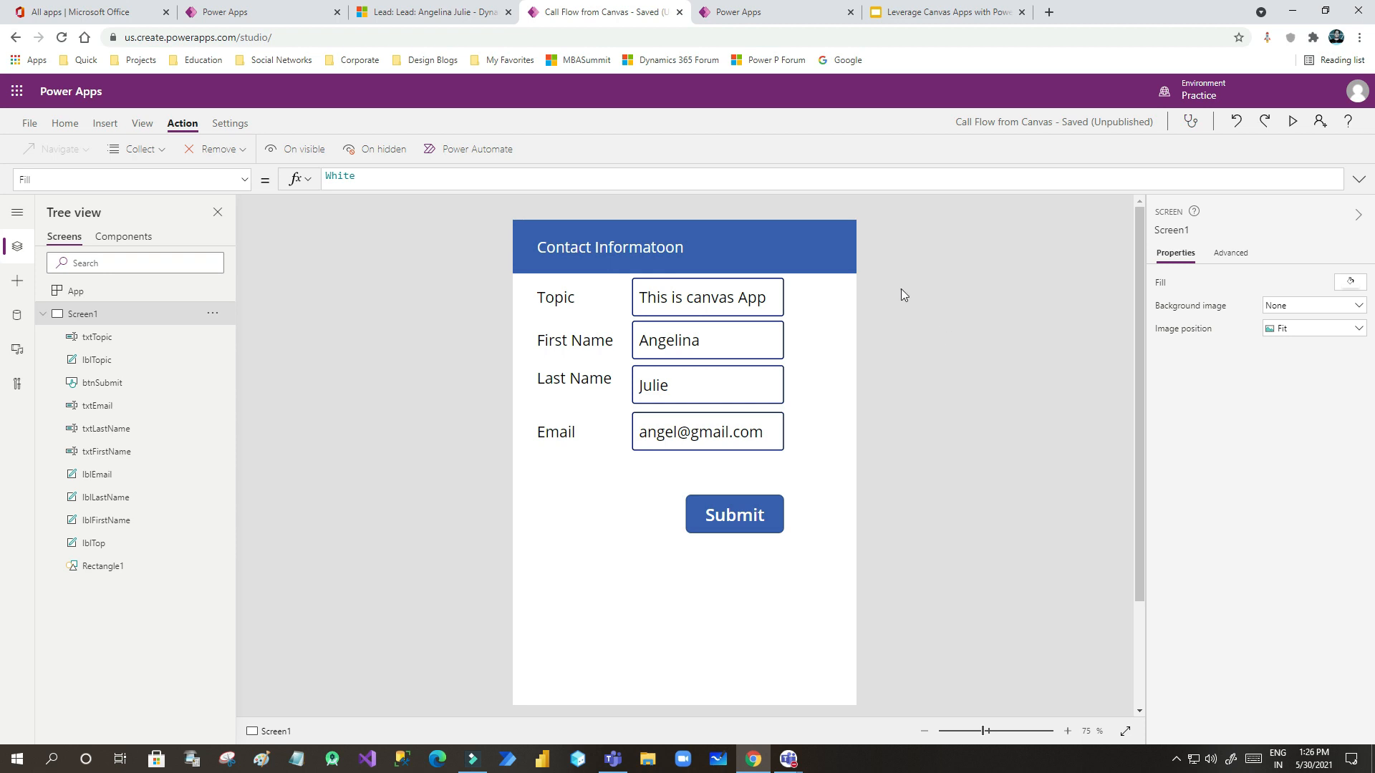
pyautogui.click(753, 13)
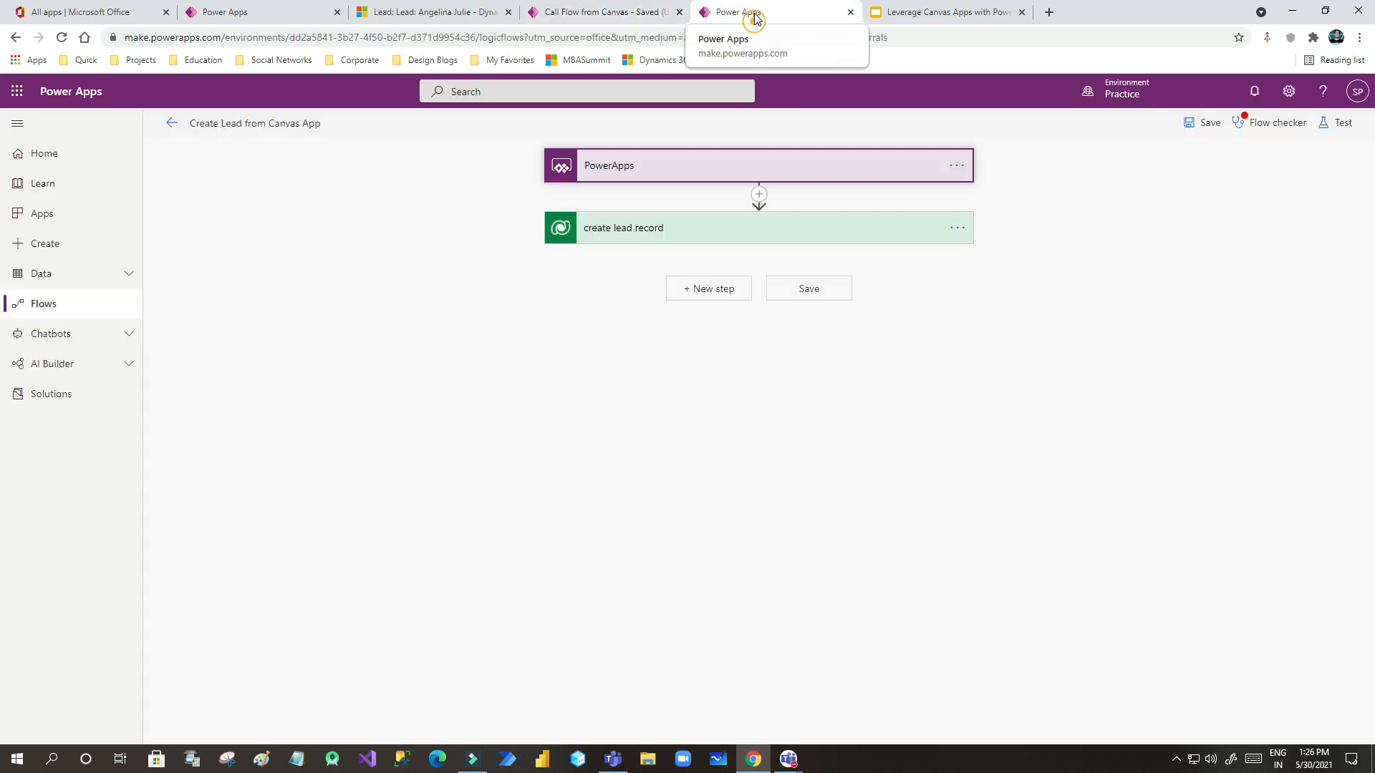
pyautogui.moveTo(788, 758)
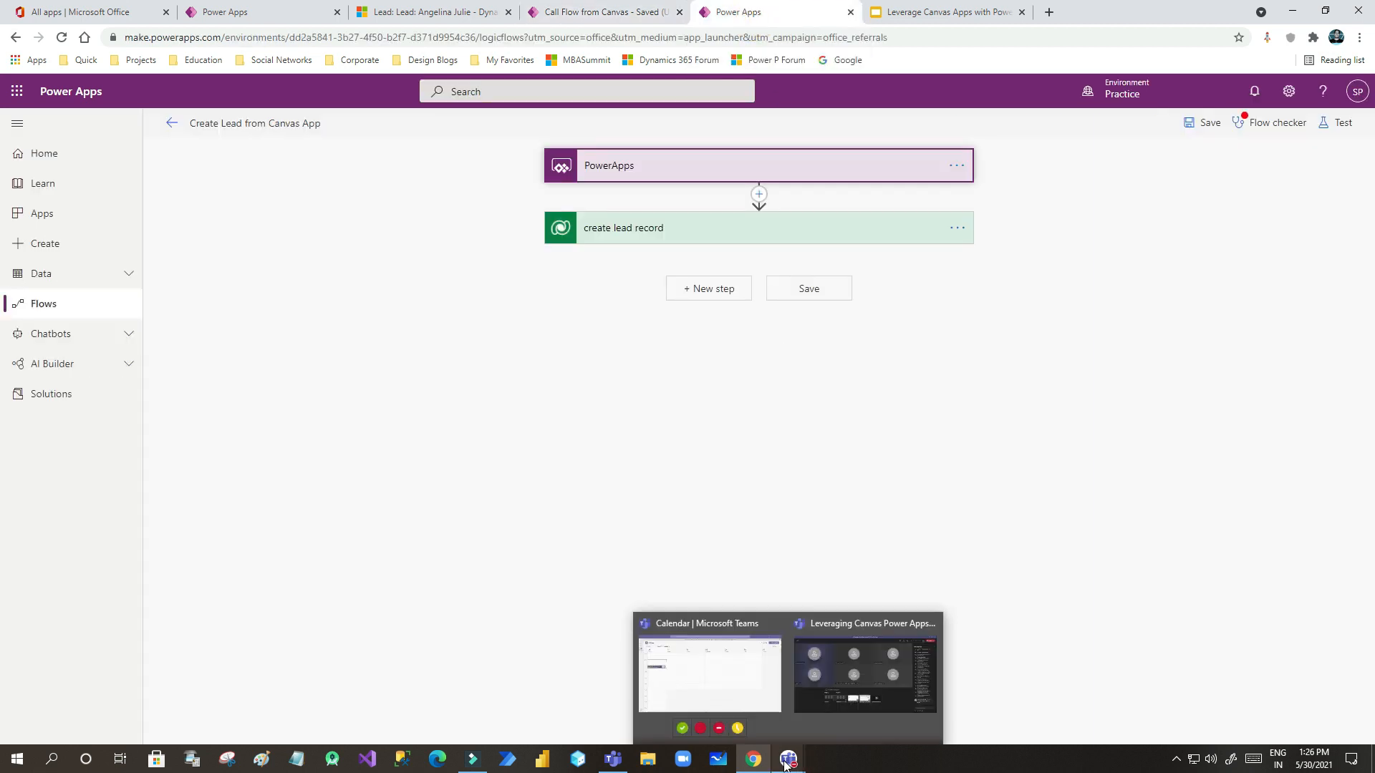
pyautogui.click(863, 648)
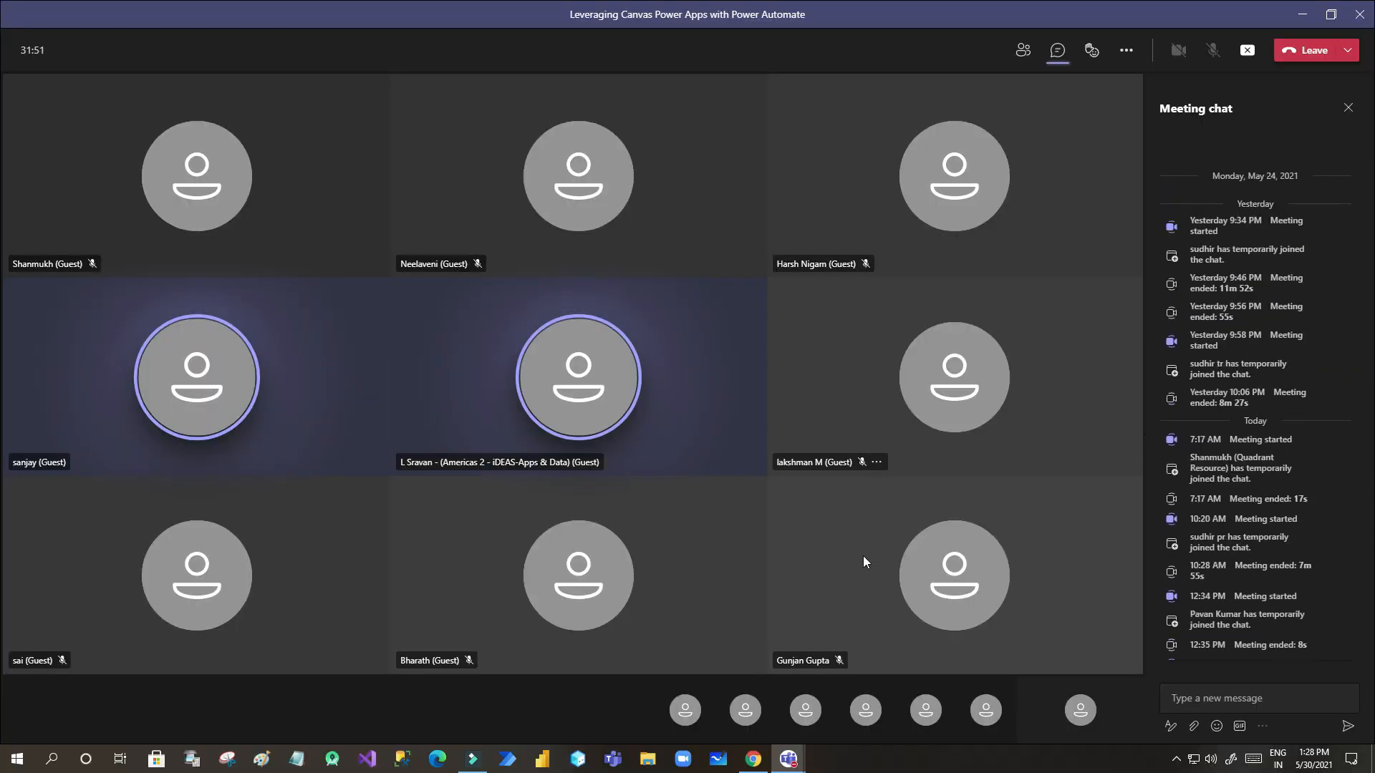
# - Expand the PowerApps trigger and create lead record cards, view the step's options, then return to the canvas editor
pyautogui.click(754, 758)
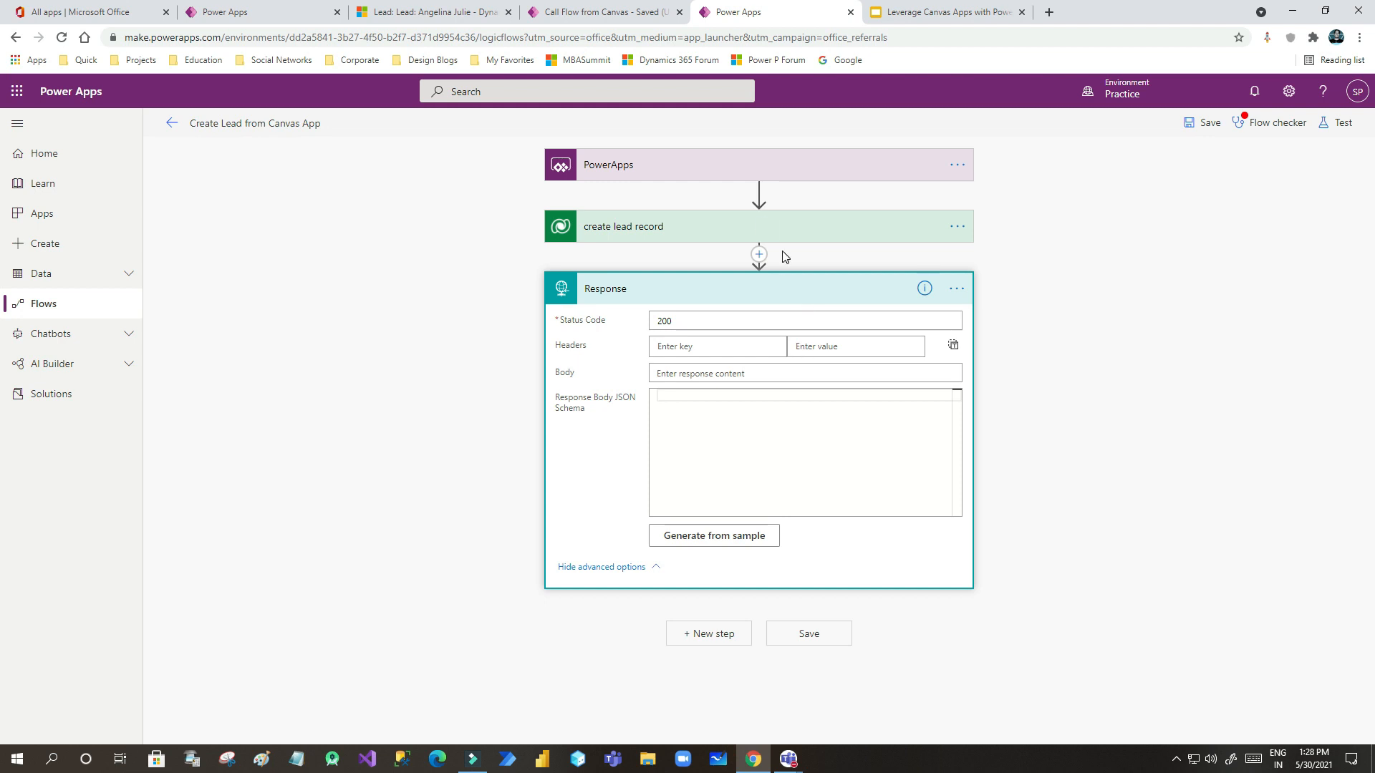
pyautogui.click(745, 15)
pyautogui.click(754, 171)
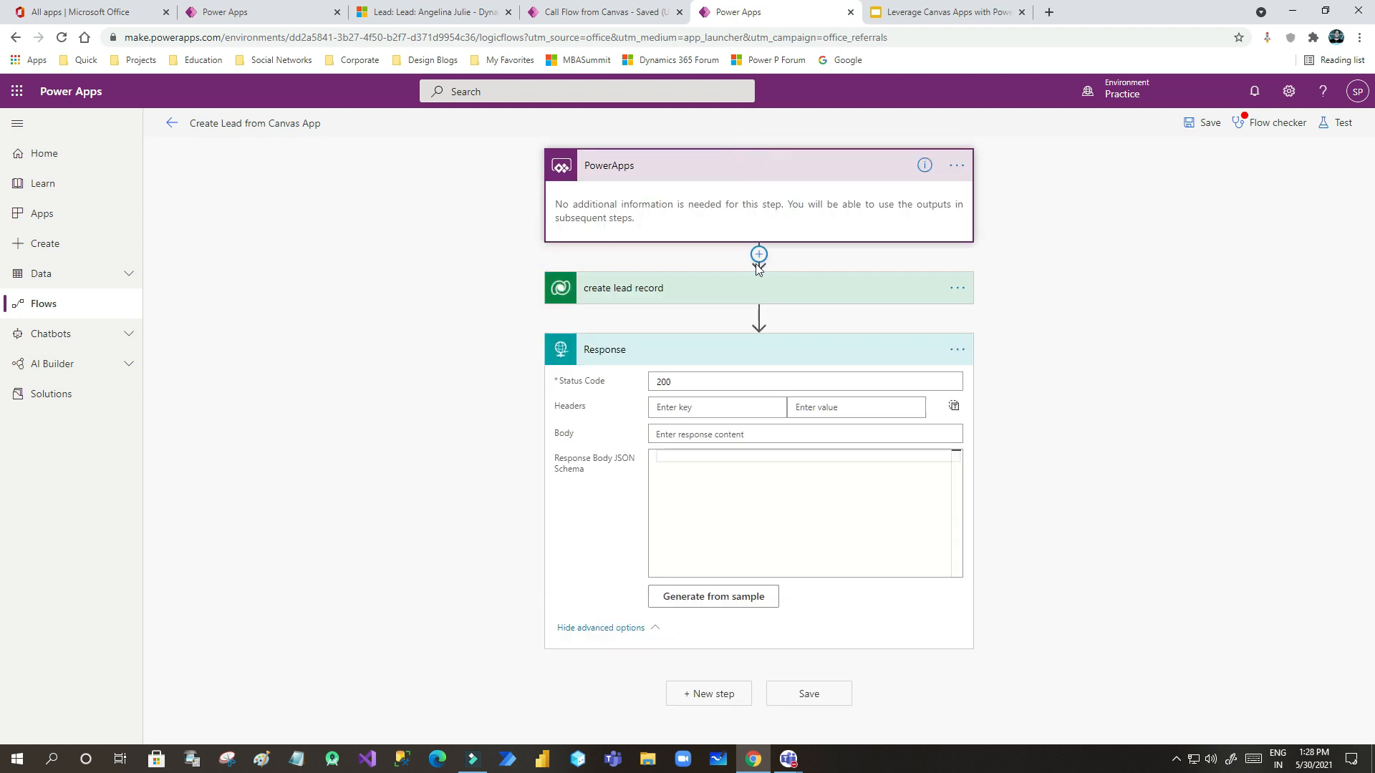
pyautogui.click(744, 287)
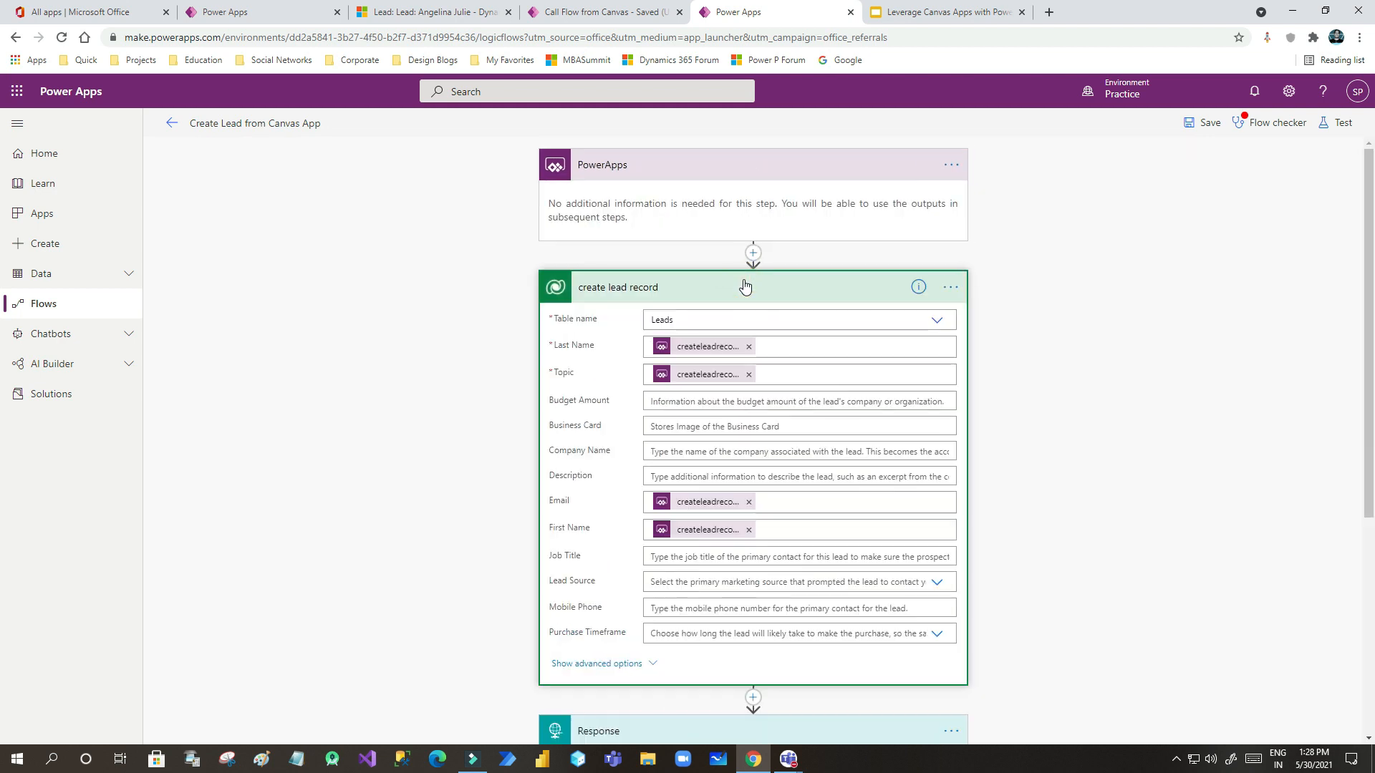
pyautogui.click(951, 288)
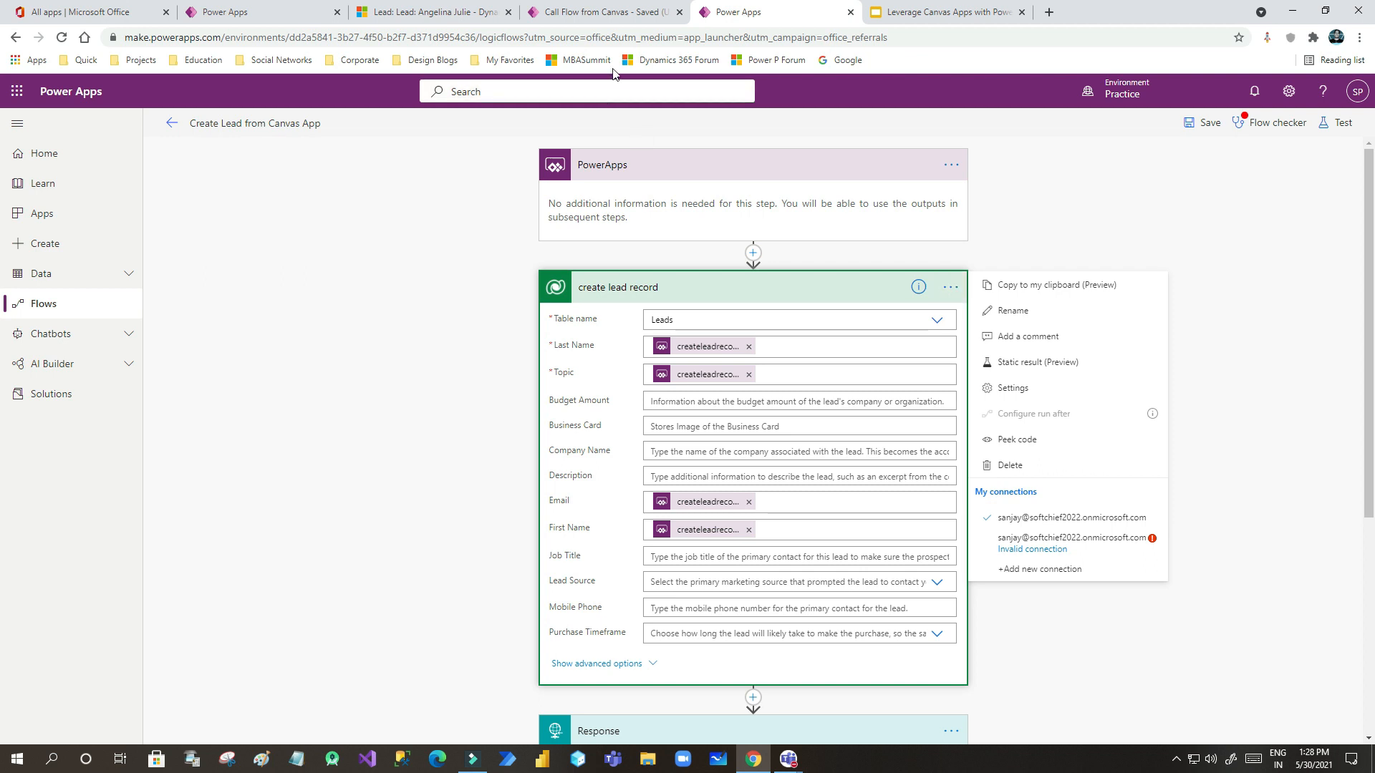
pyautogui.click(605, 13)
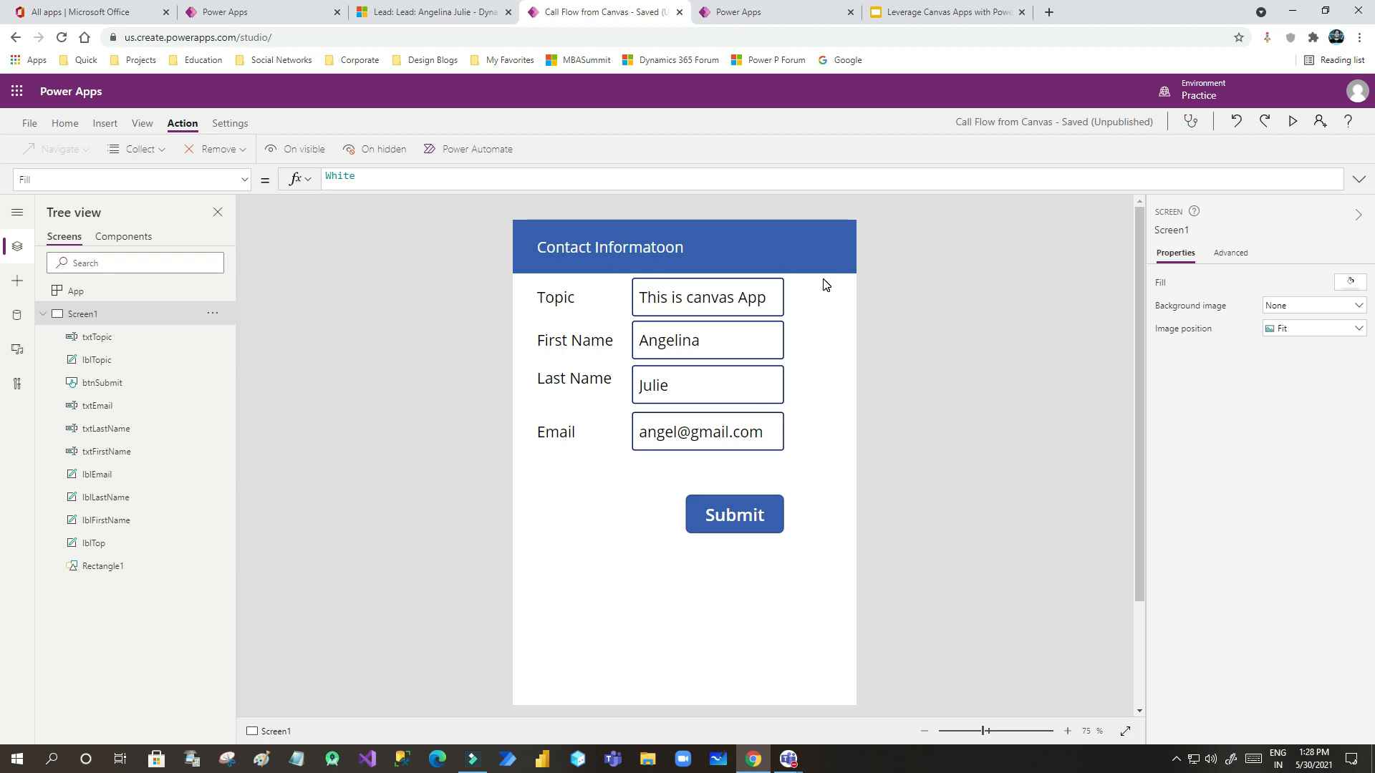
# - Leave the app's File page and go to the Apps list
pyautogui.click(30, 124)
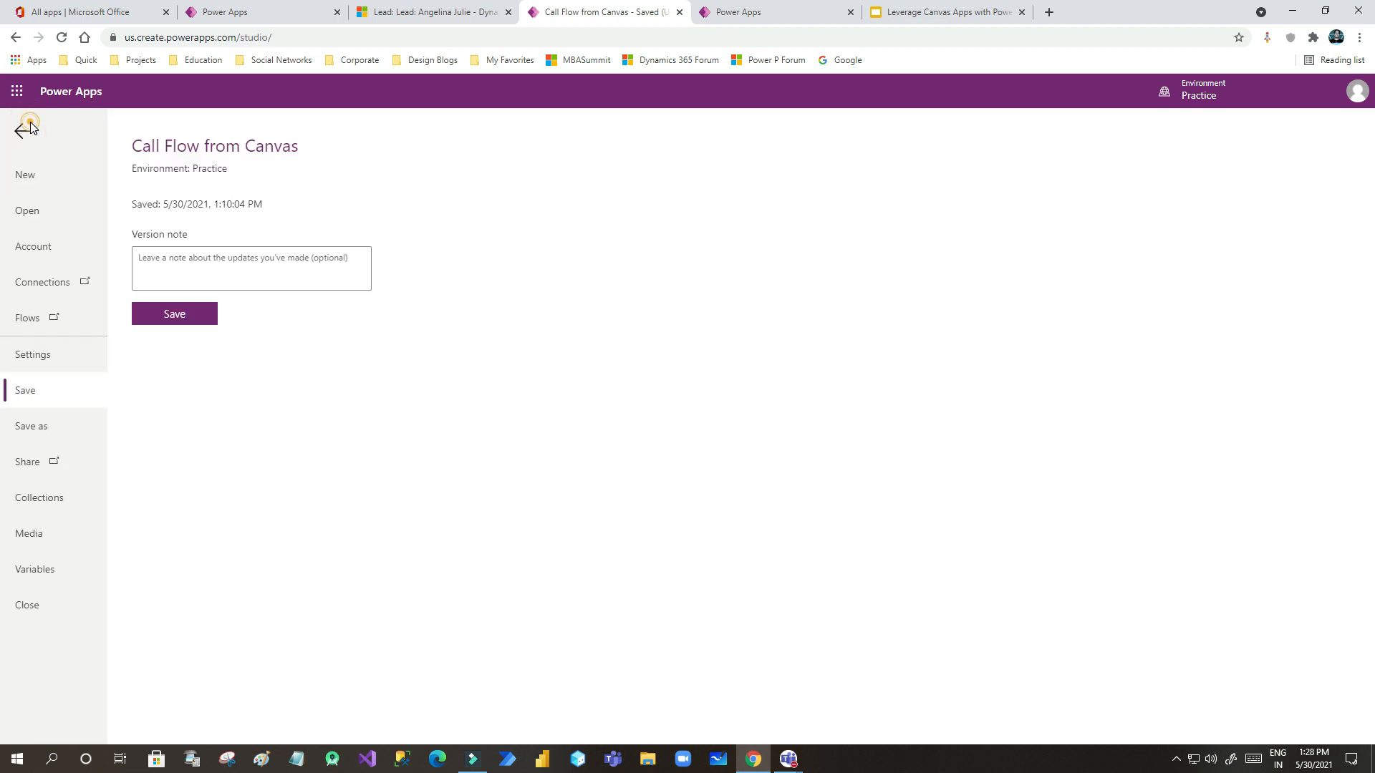
pyautogui.click(27, 129)
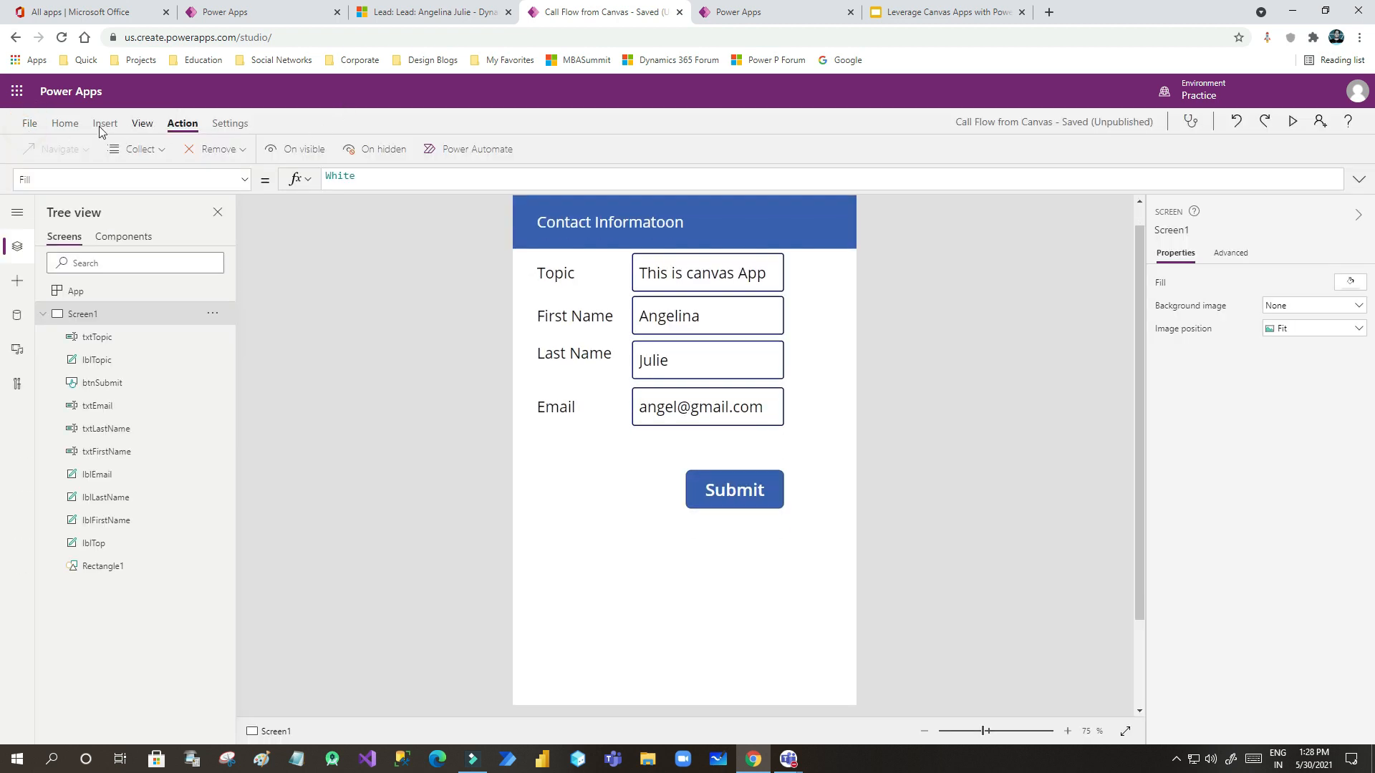
pyautogui.click(225, 13)
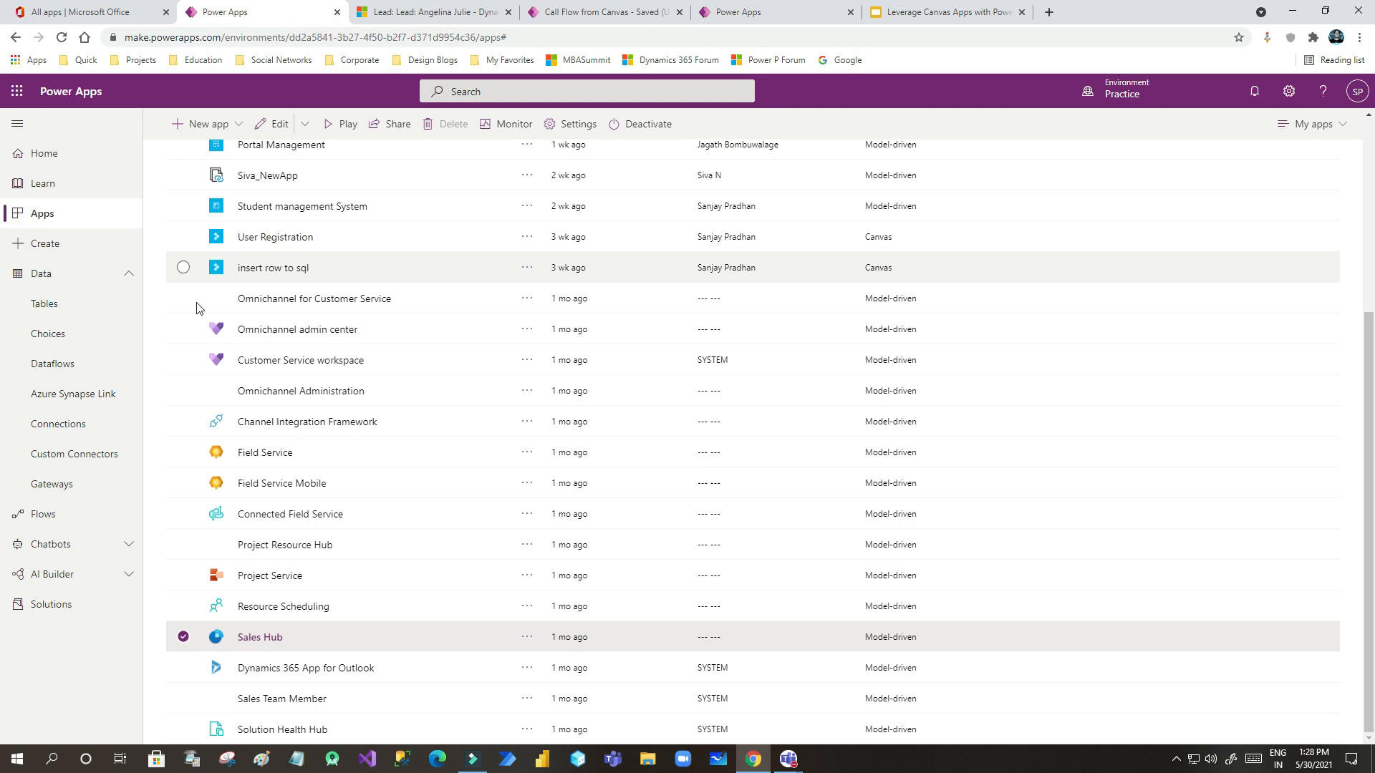
pyautogui.scroll(5, 200, 308)
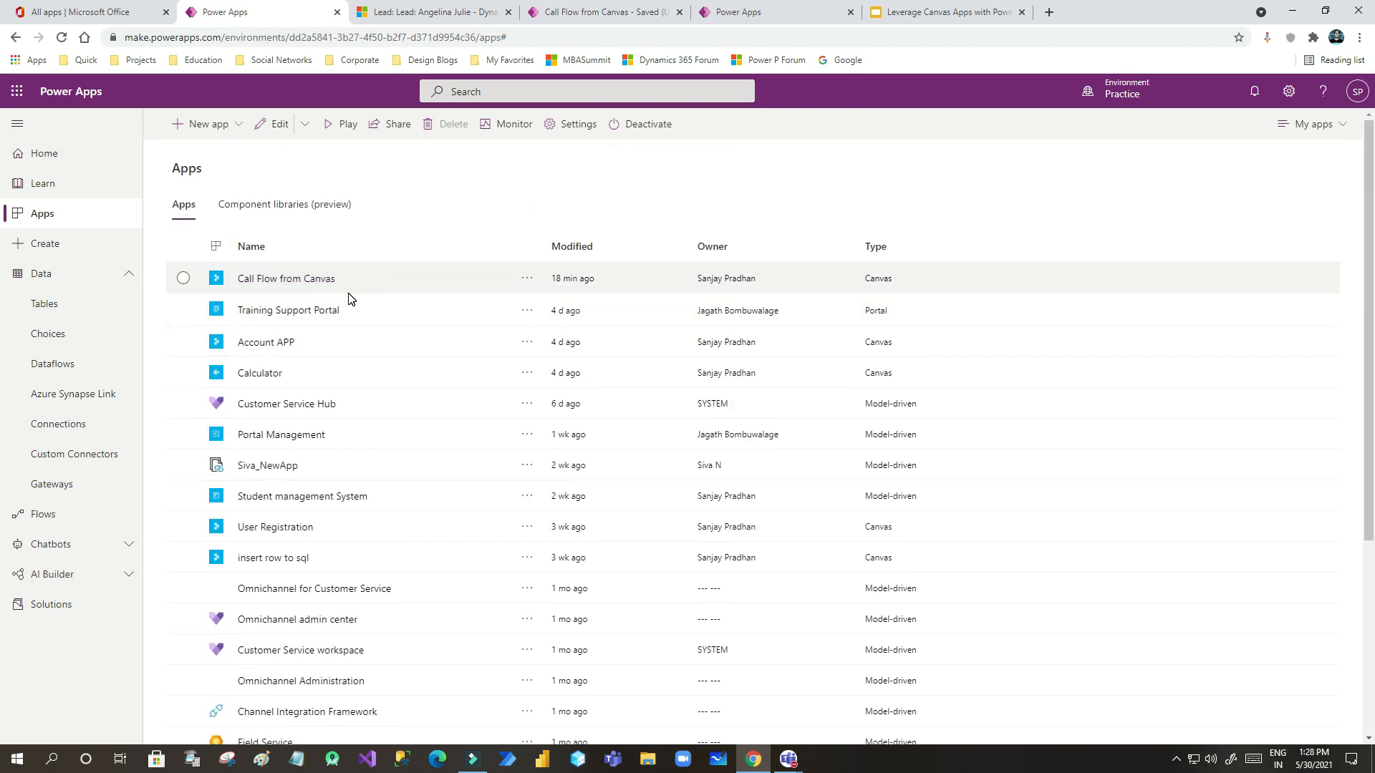
# - Share the Call Flow from Canvas app with the searched-for user, then return to the studio
pyautogui.click(531, 283)
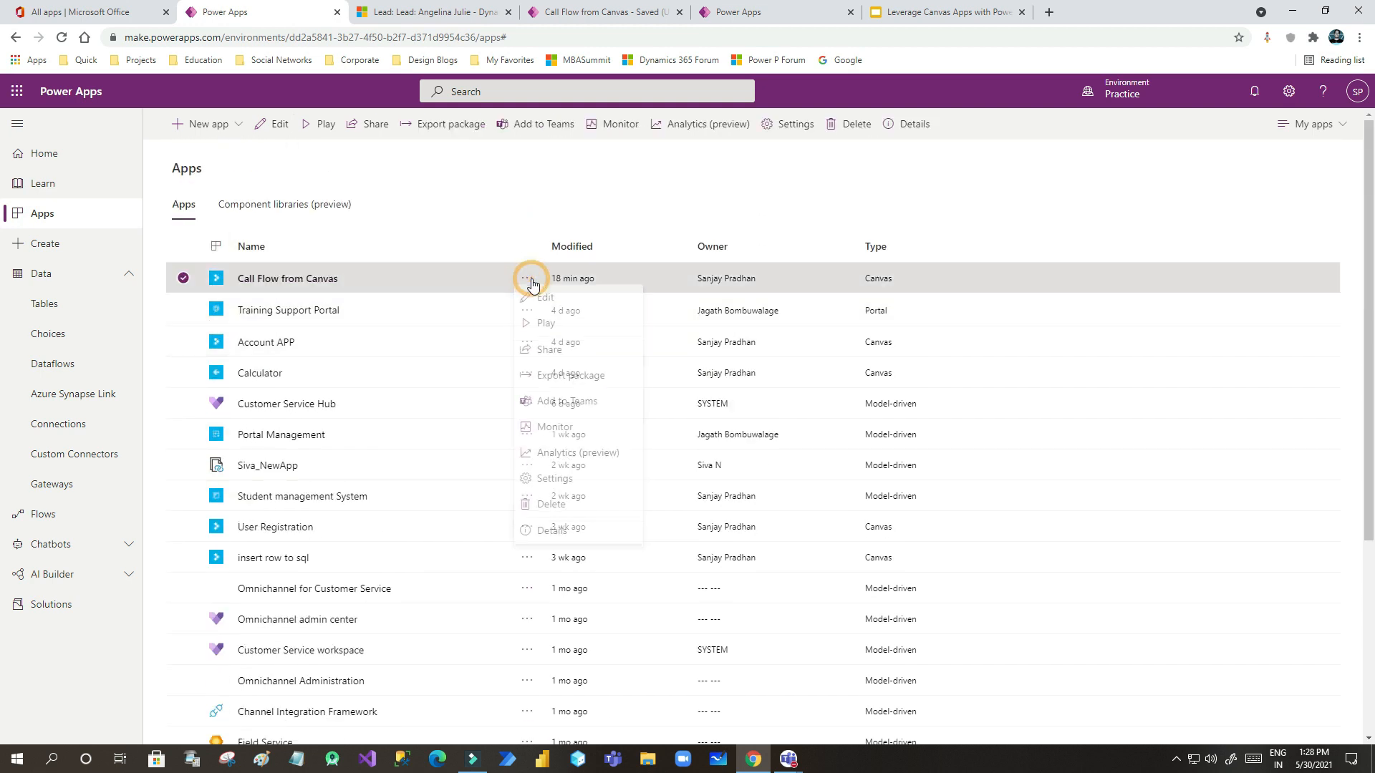
pyautogui.click(555, 358)
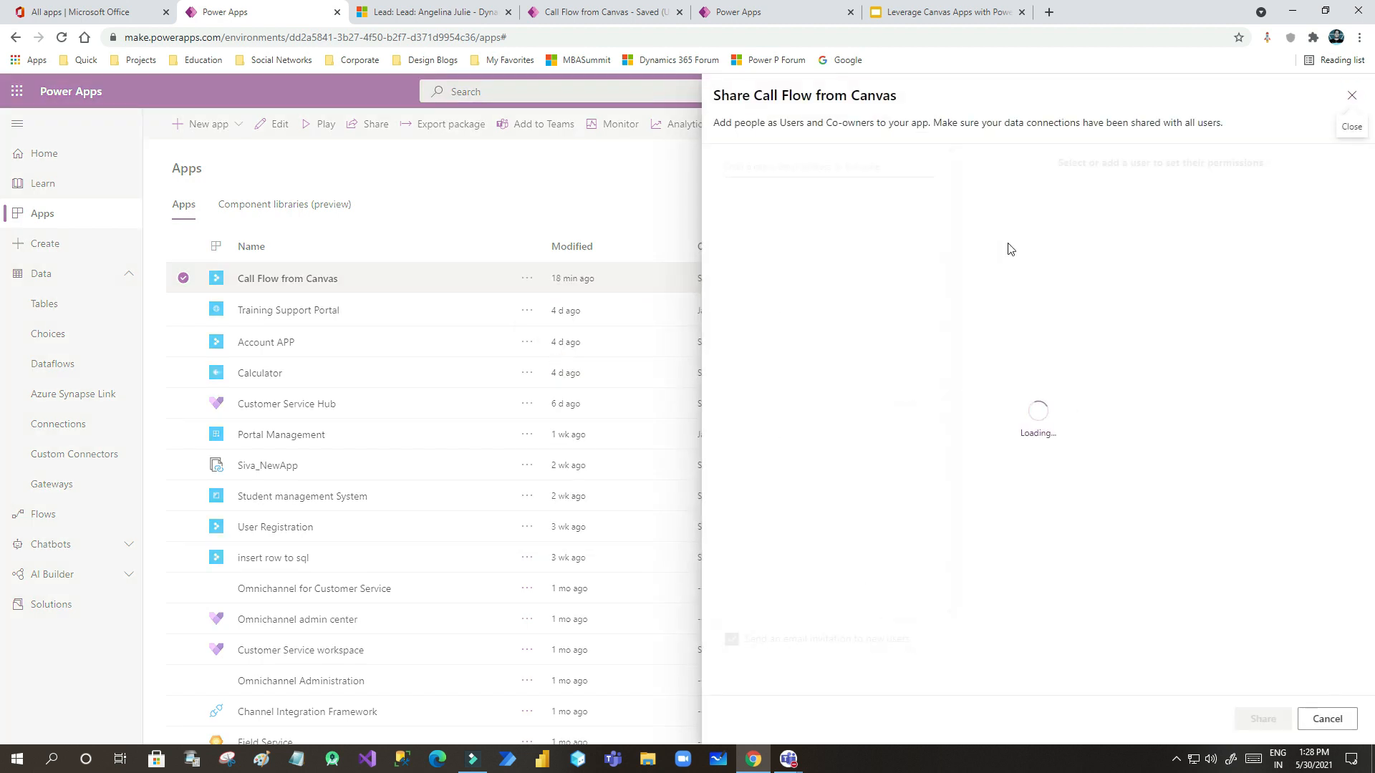
pyautogui.click(808, 167)
pyautogui.write('aruna')
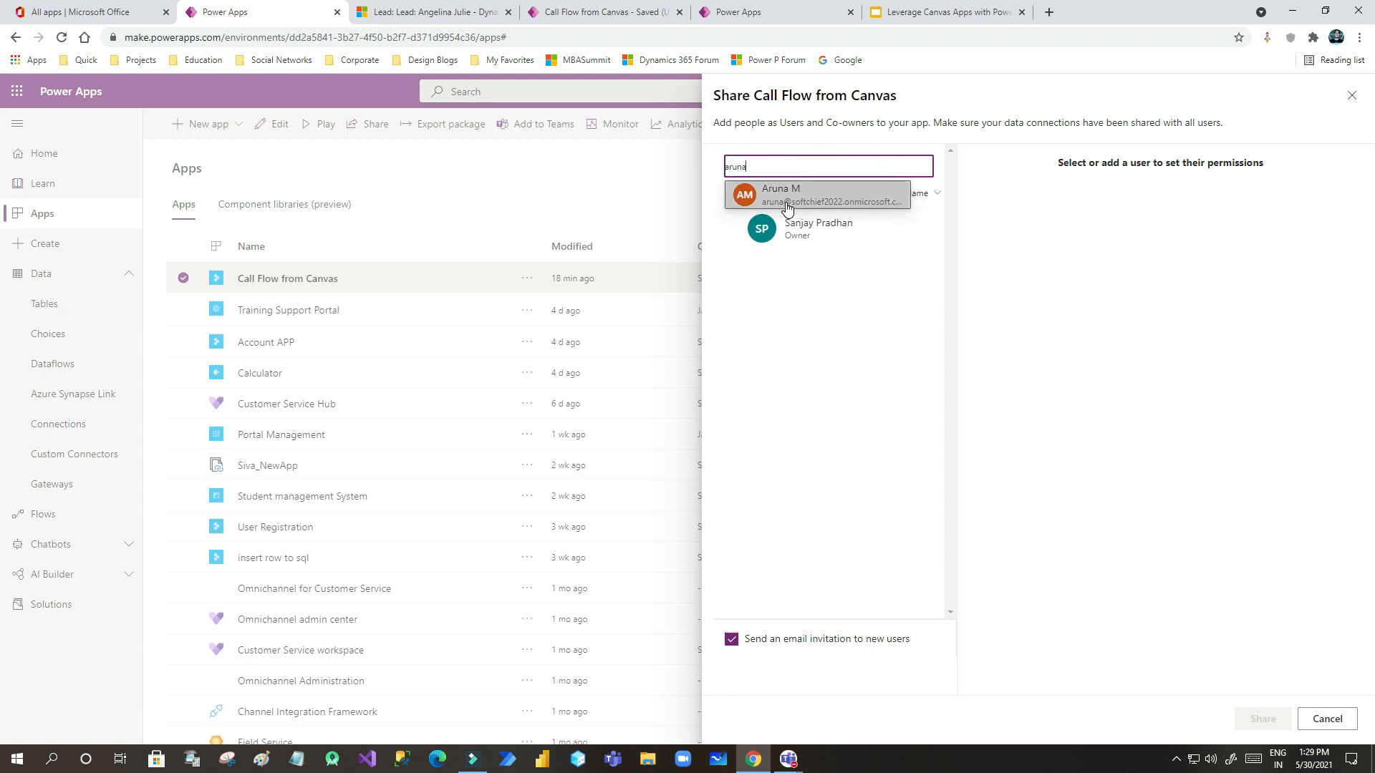
pyautogui.click(805, 192)
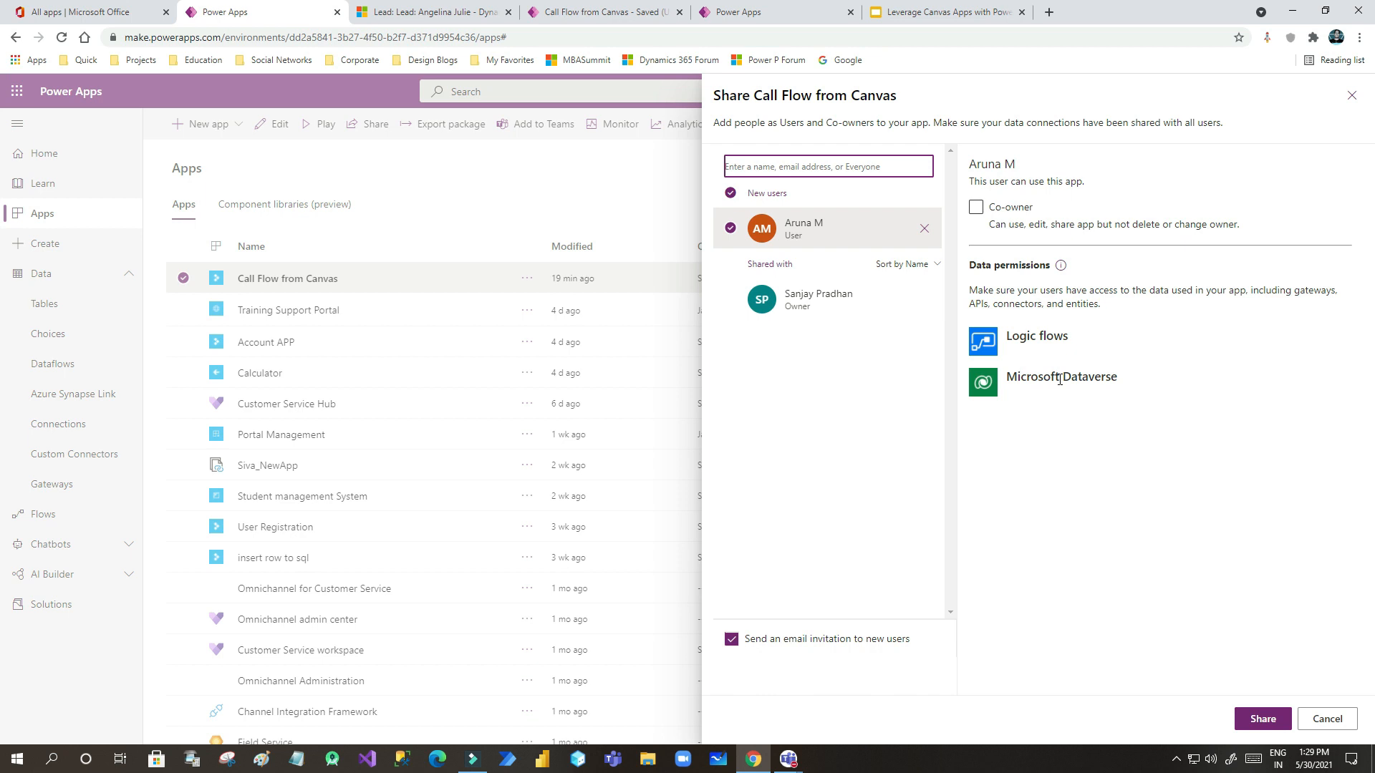
pyautogui.click(1258, 720)
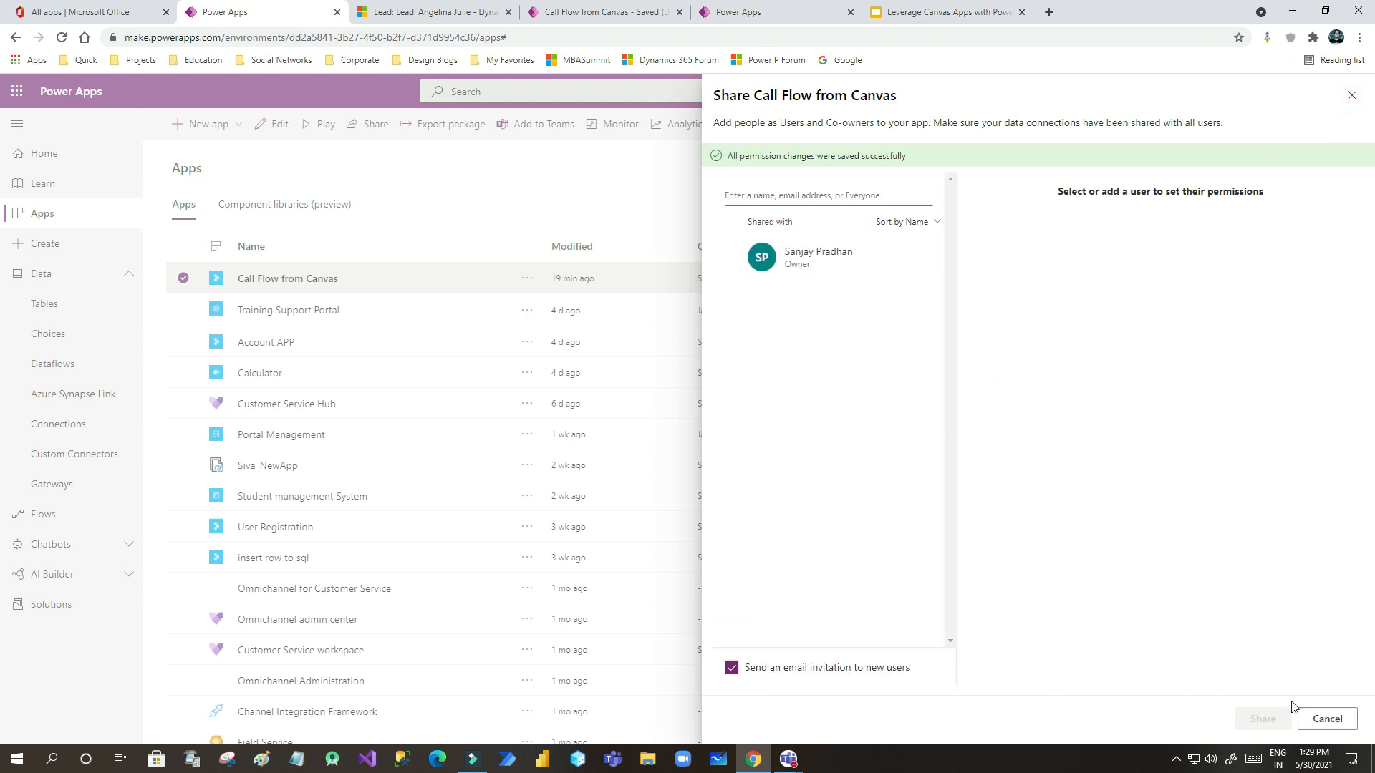
pyautogui.click(1326, 719)
pyautogui.click(594, 12)
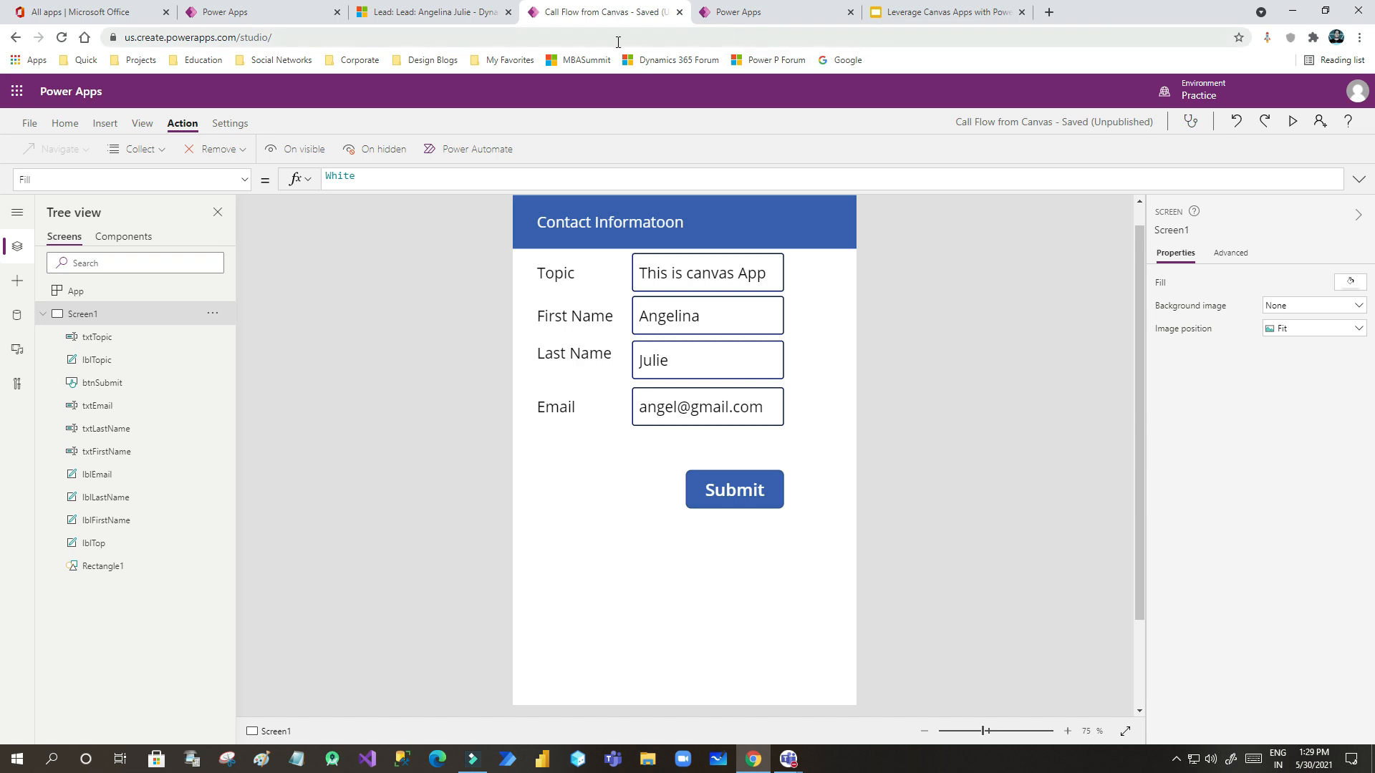
# - Switch from the flow editor to the canvas app editor and back to the Create Lead flow
pyautogui.click(753, 363)
pyautogui.click(738, 20)
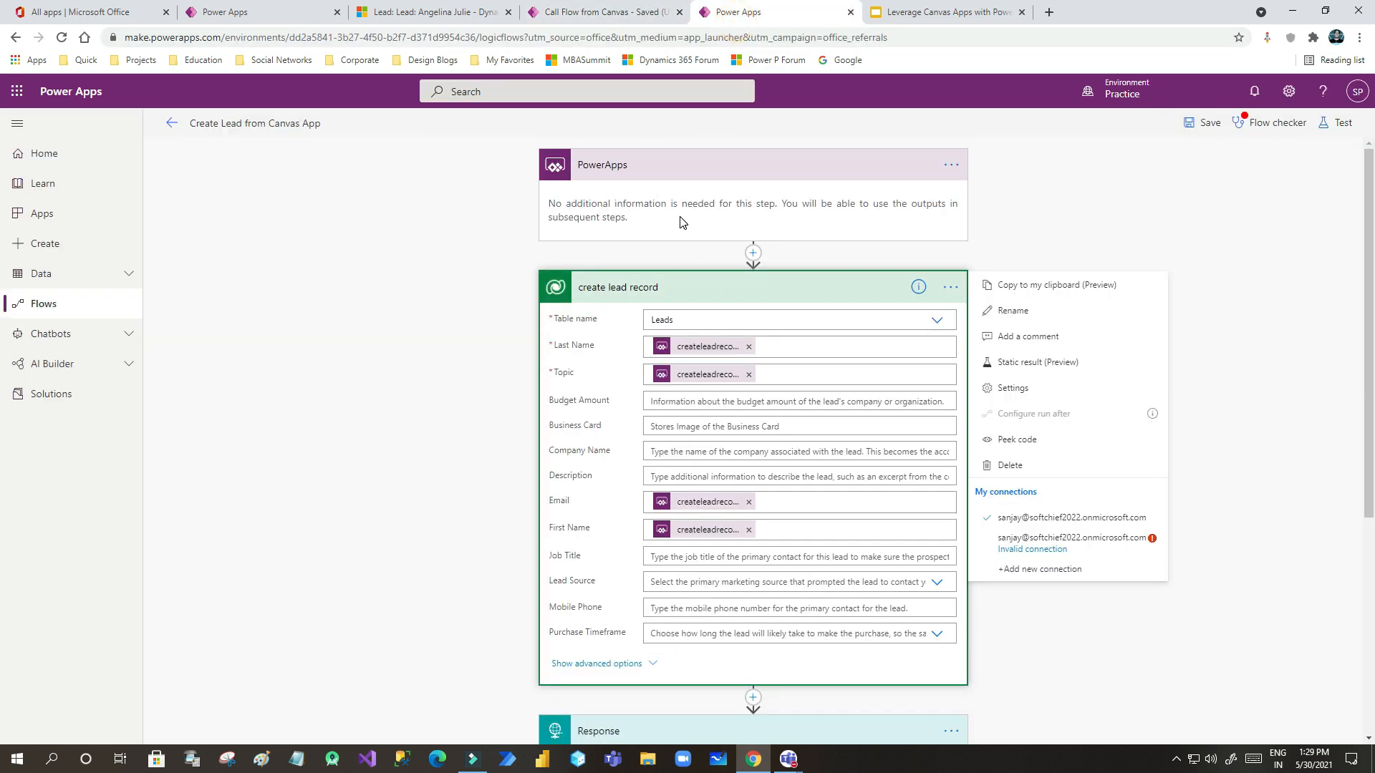
pyautogui.click(602, 13)
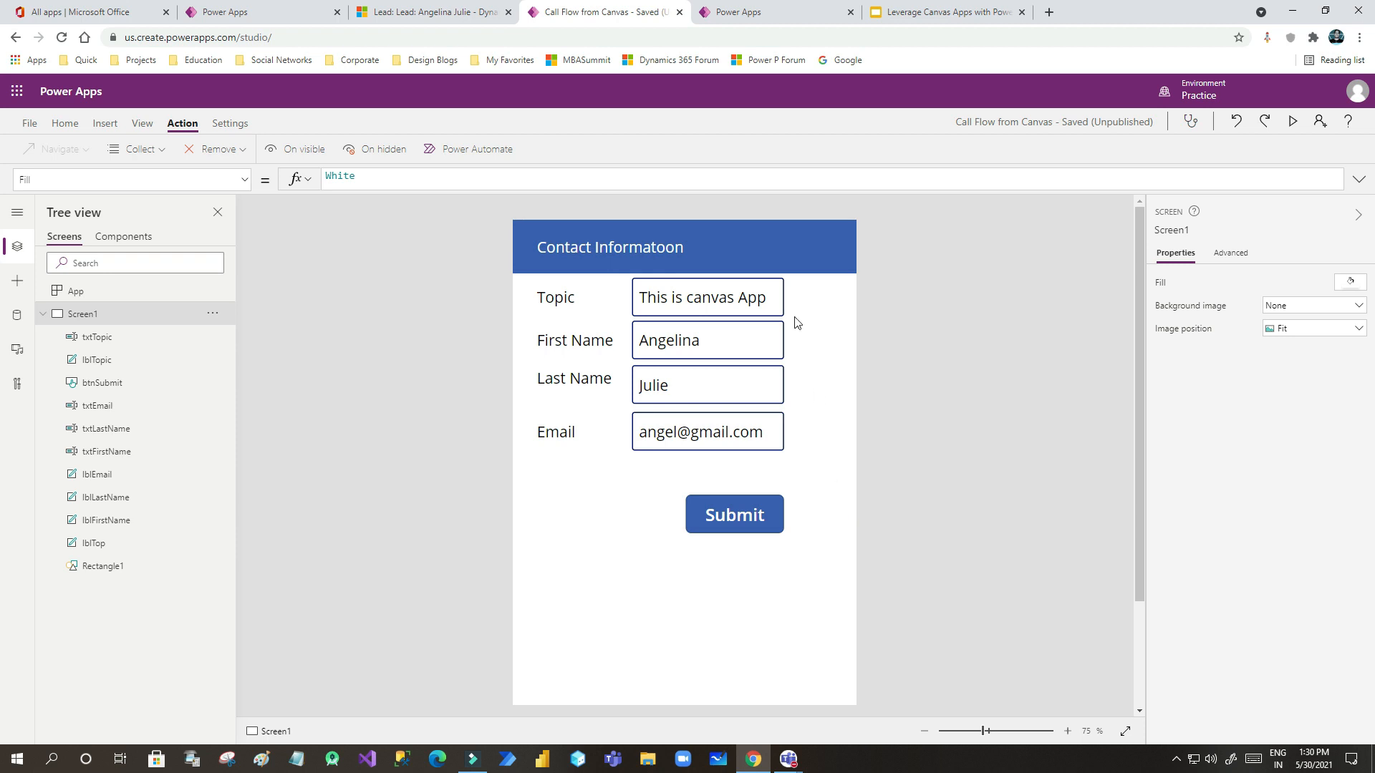
pyautogui.click(772, 20)
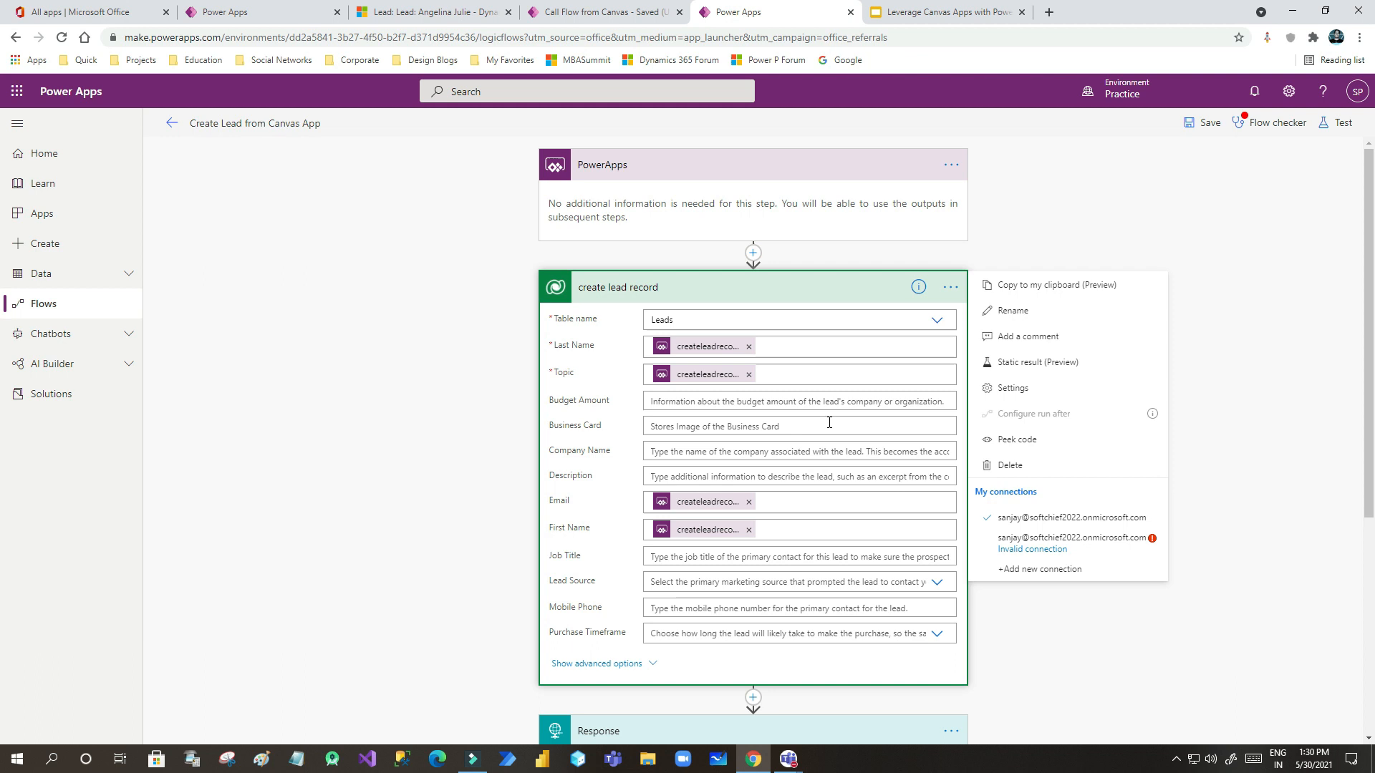
# - Set the Create Lead flow's create-record step to use the valid connection under My connections
pyautogui.click(598, 13)
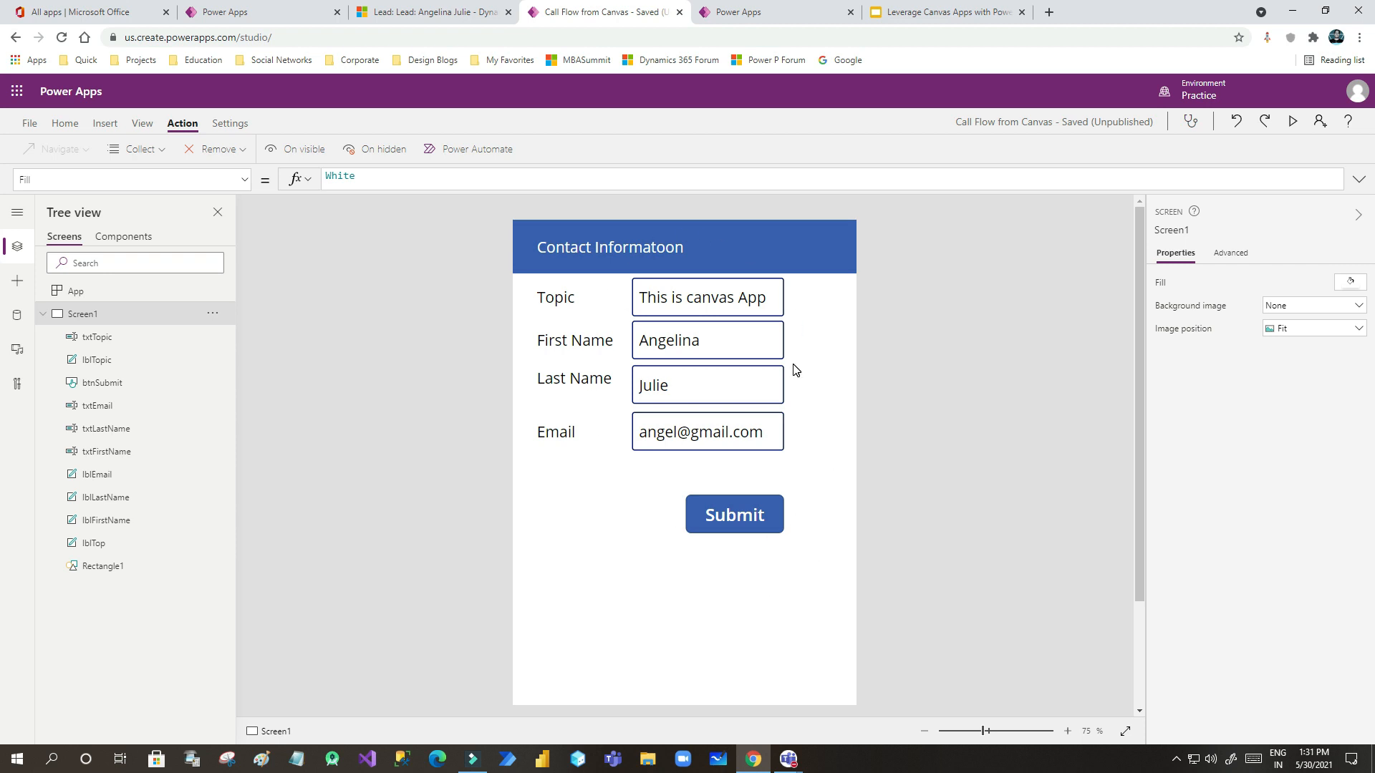
pyautogui.click(766, 12)
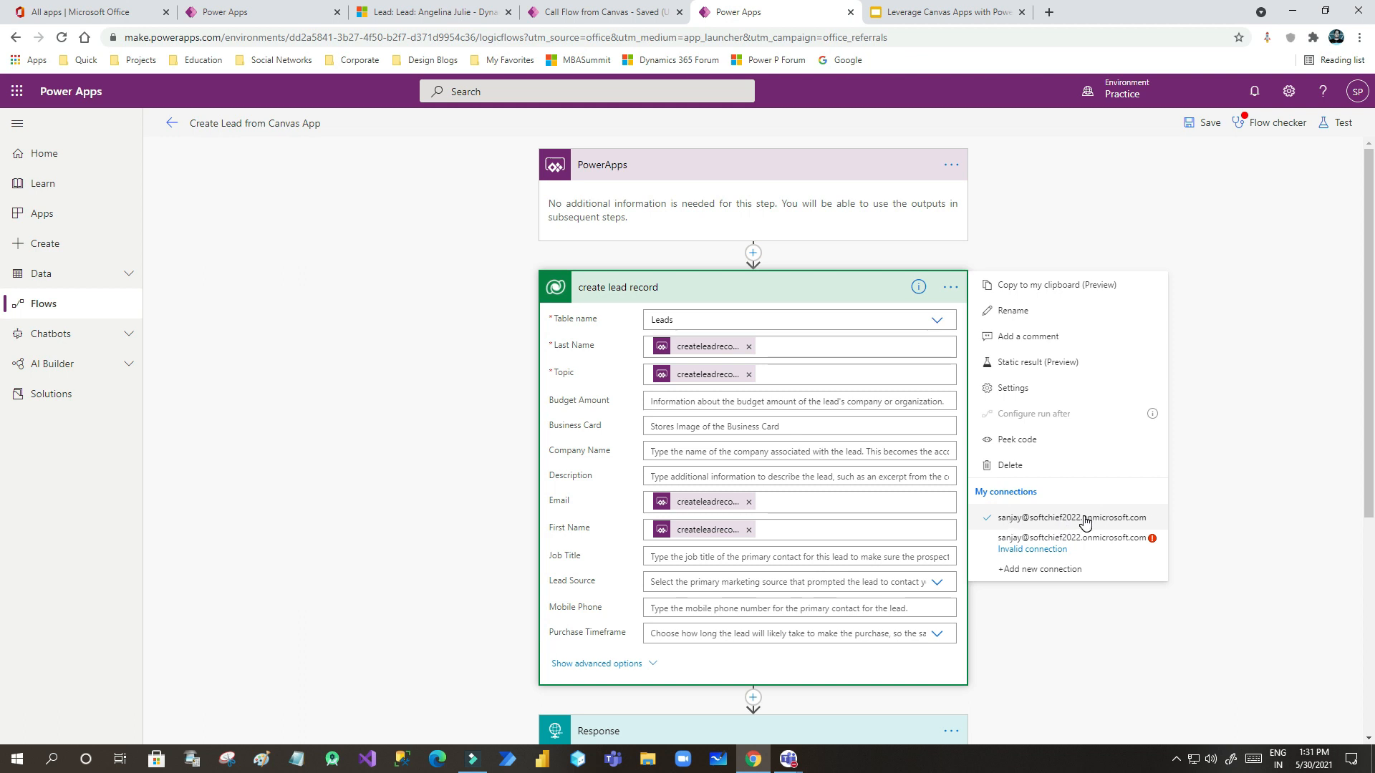
pyautogui.click(989, 517)
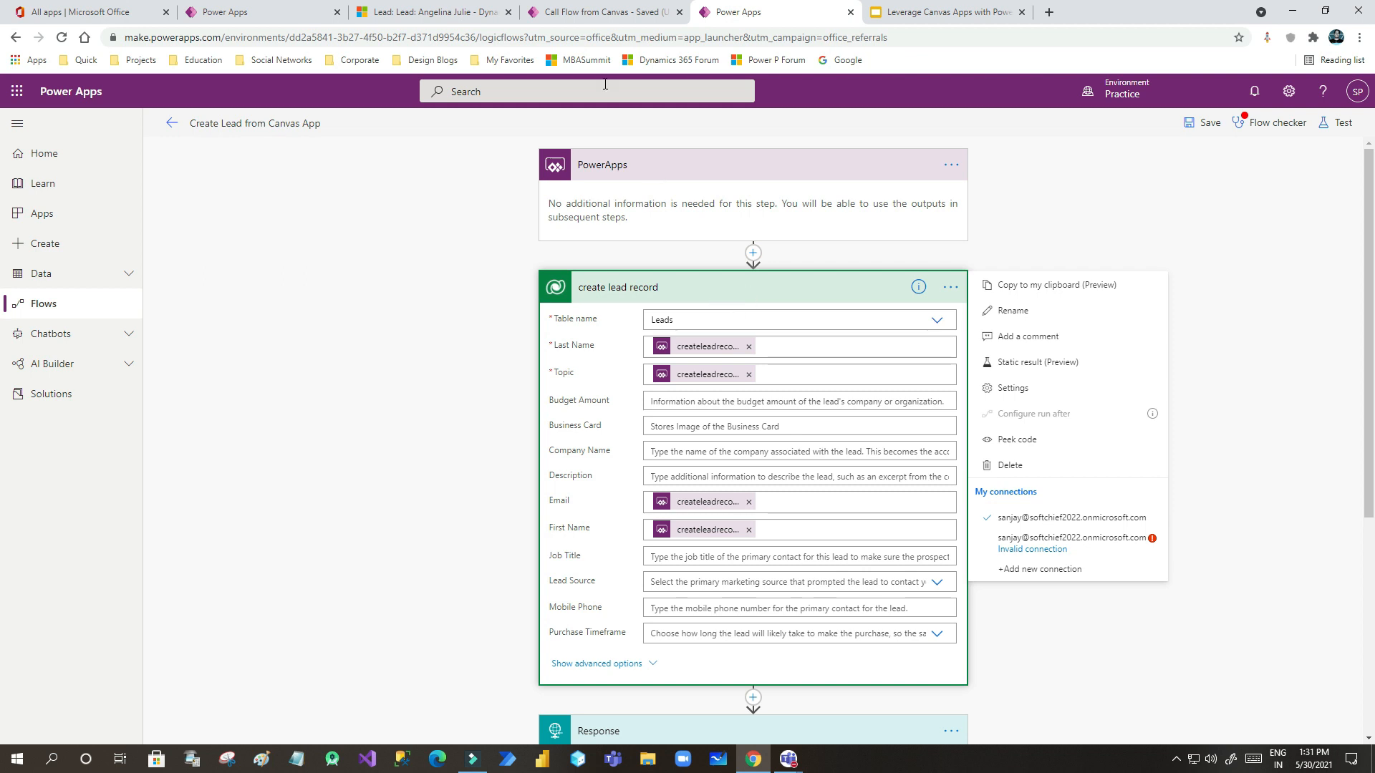
# - Return to the Call Flow from Canvas studio showing the contact form
pyautogui.click(601, 19)
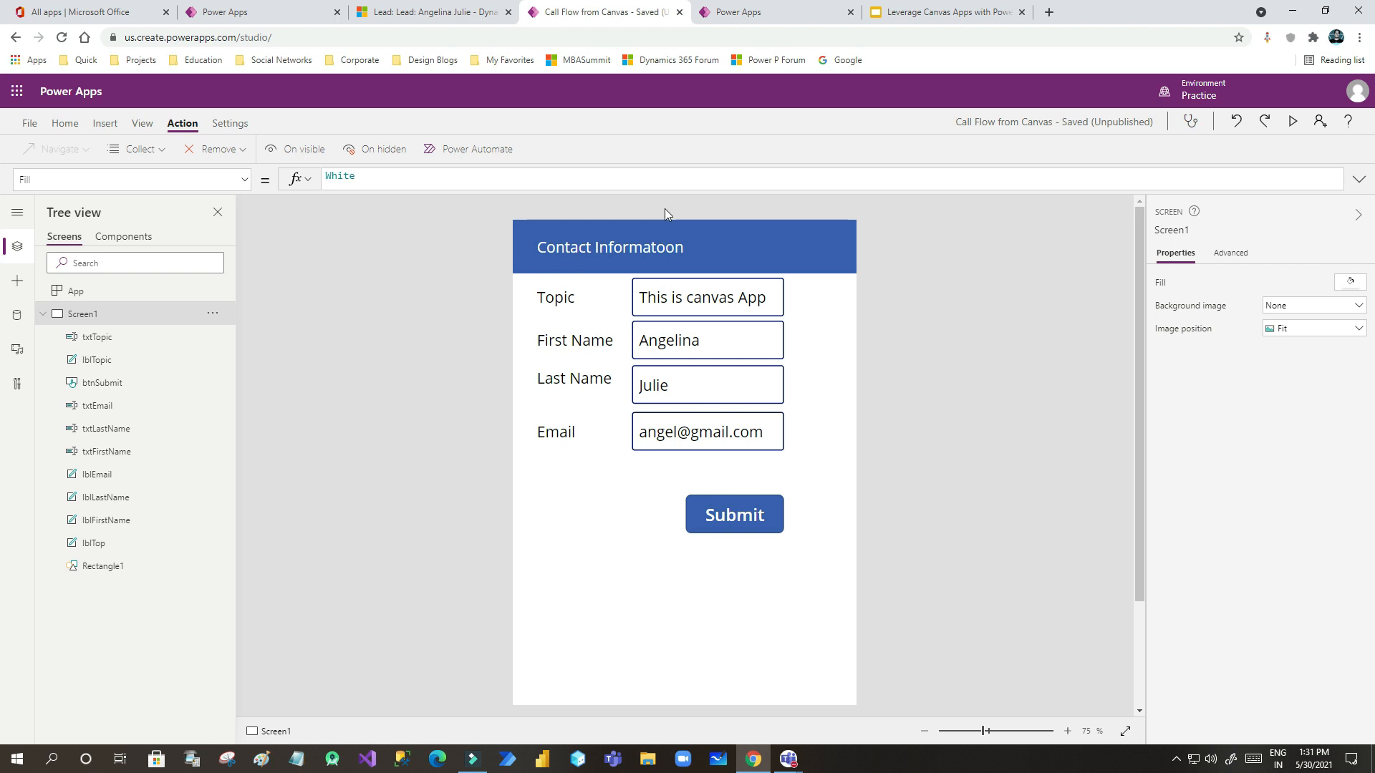
pyautogui.click(773, 13)
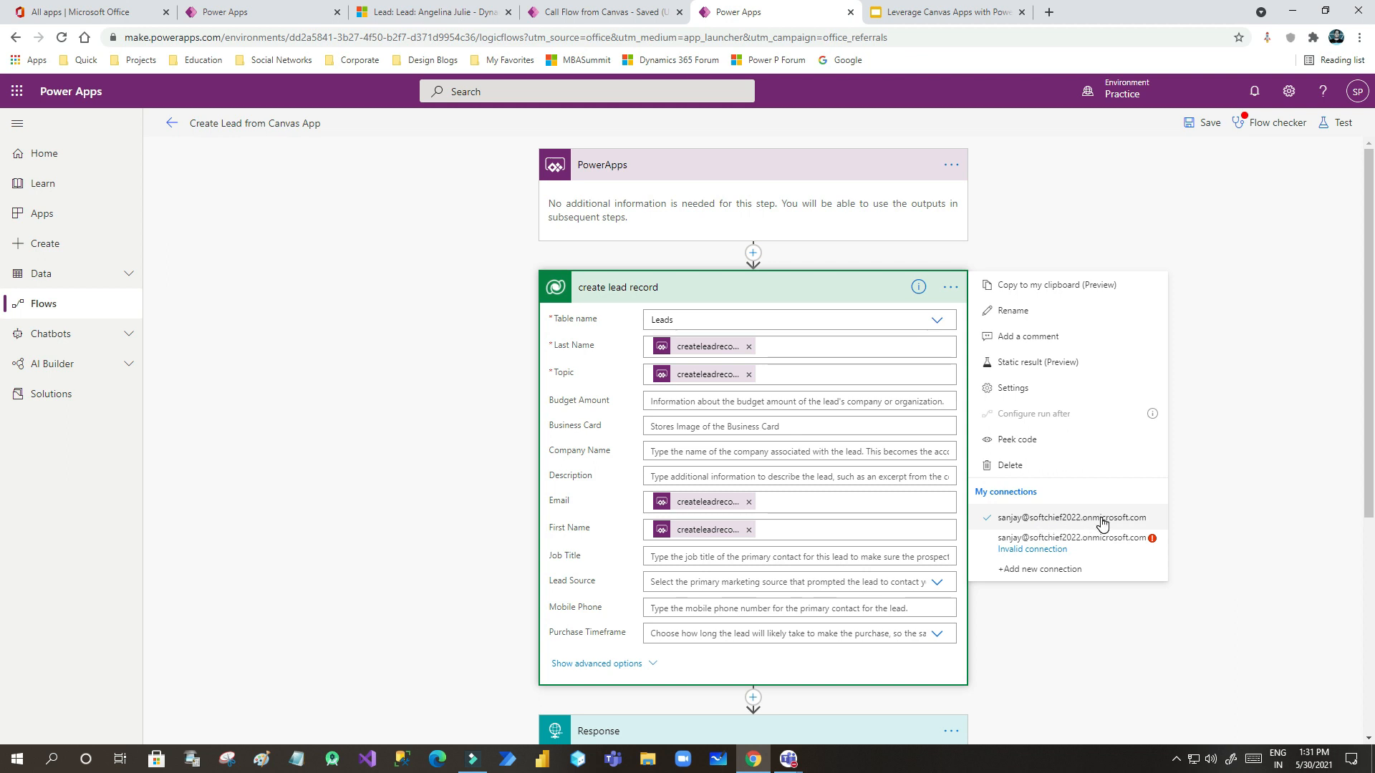
pyautogui.click(620, 19)
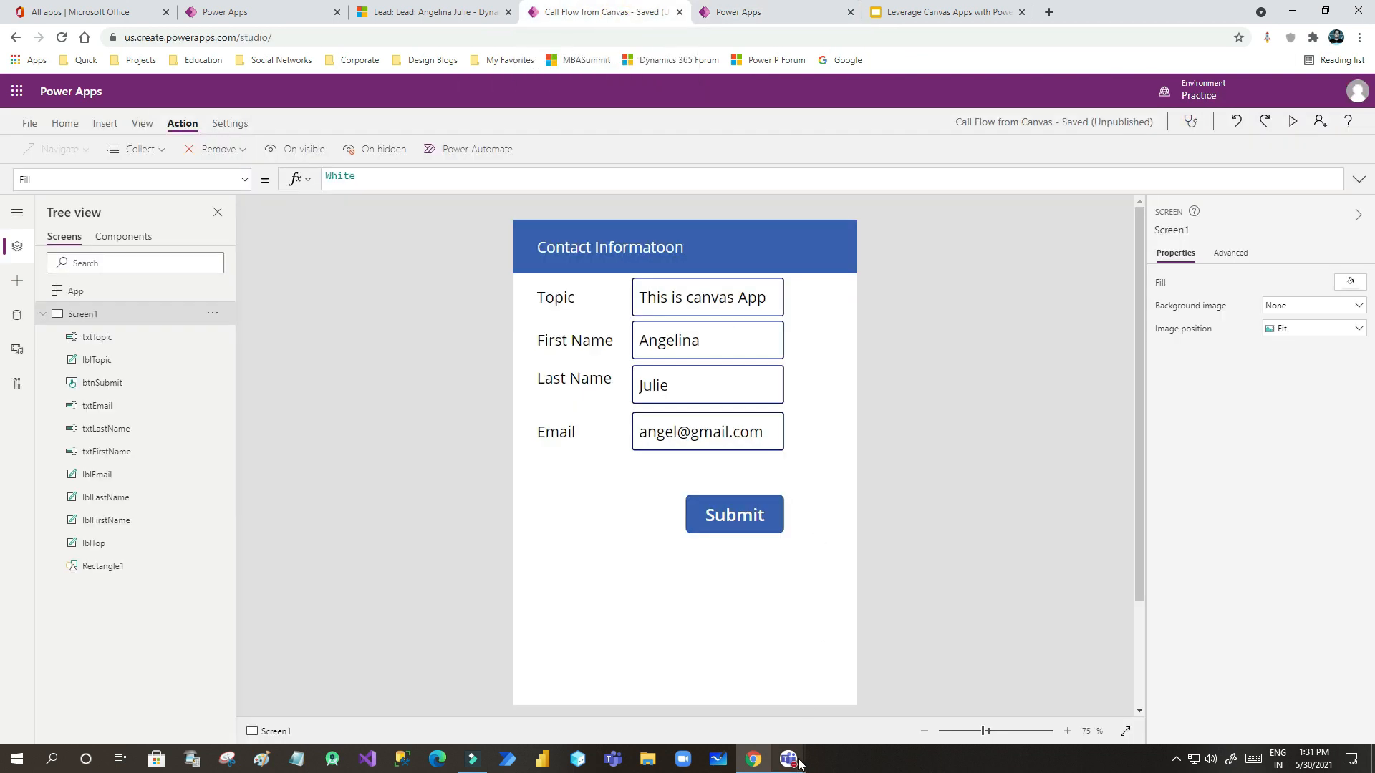
# - Bring the 'Leveraging Canvas Power Apps with Power Automate' Teams meeting window to the front
pyautogui.moveTo(798, 761)
pyautogui.click(852, 687)
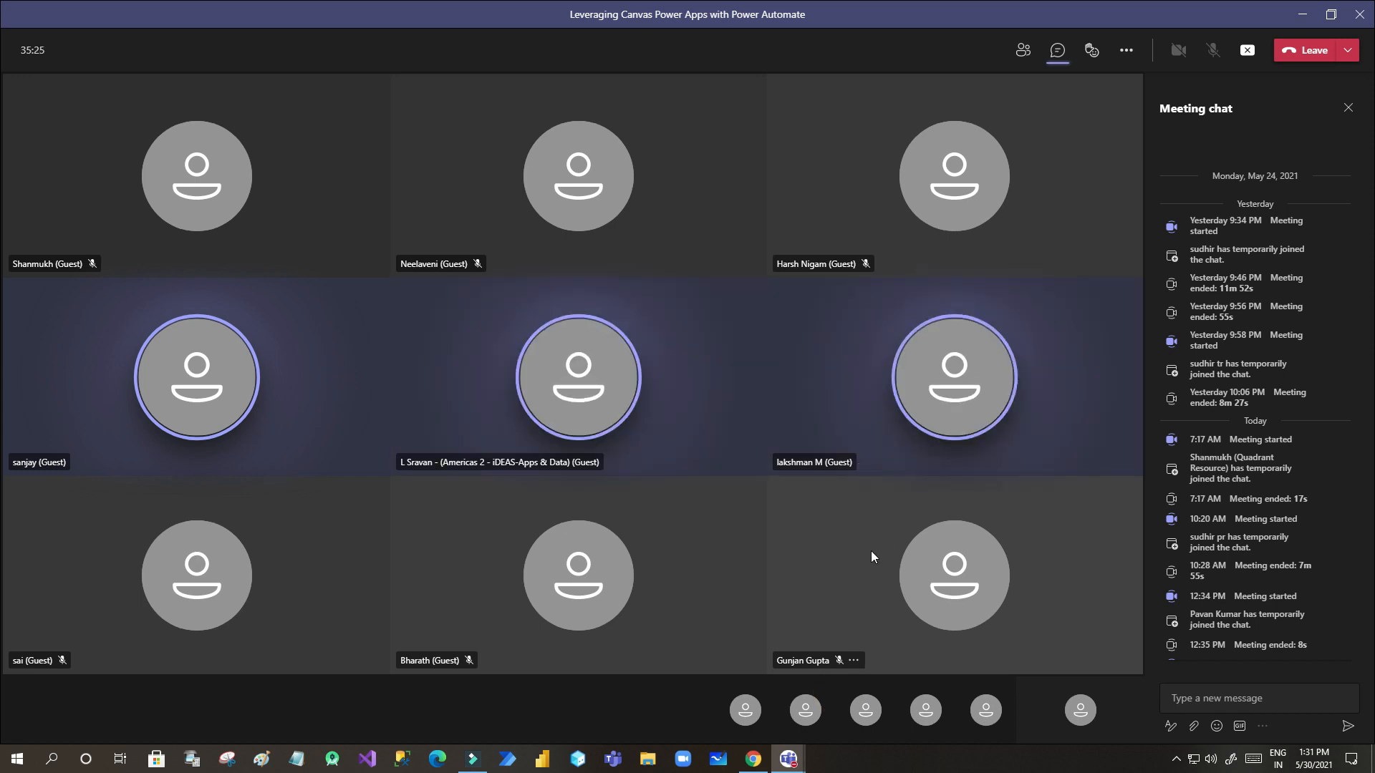
pyautogui.click(756, 761)
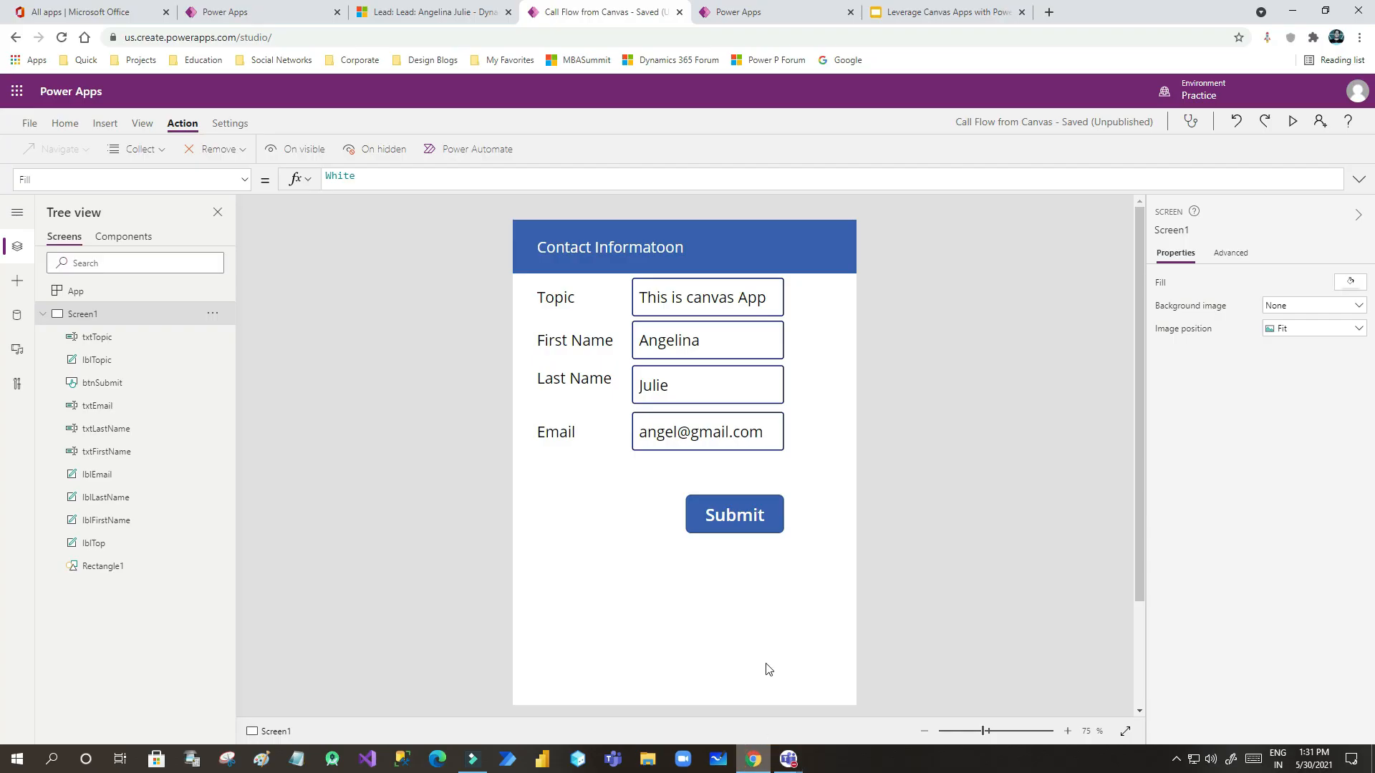
pyautogui.moveTo(795, 757)
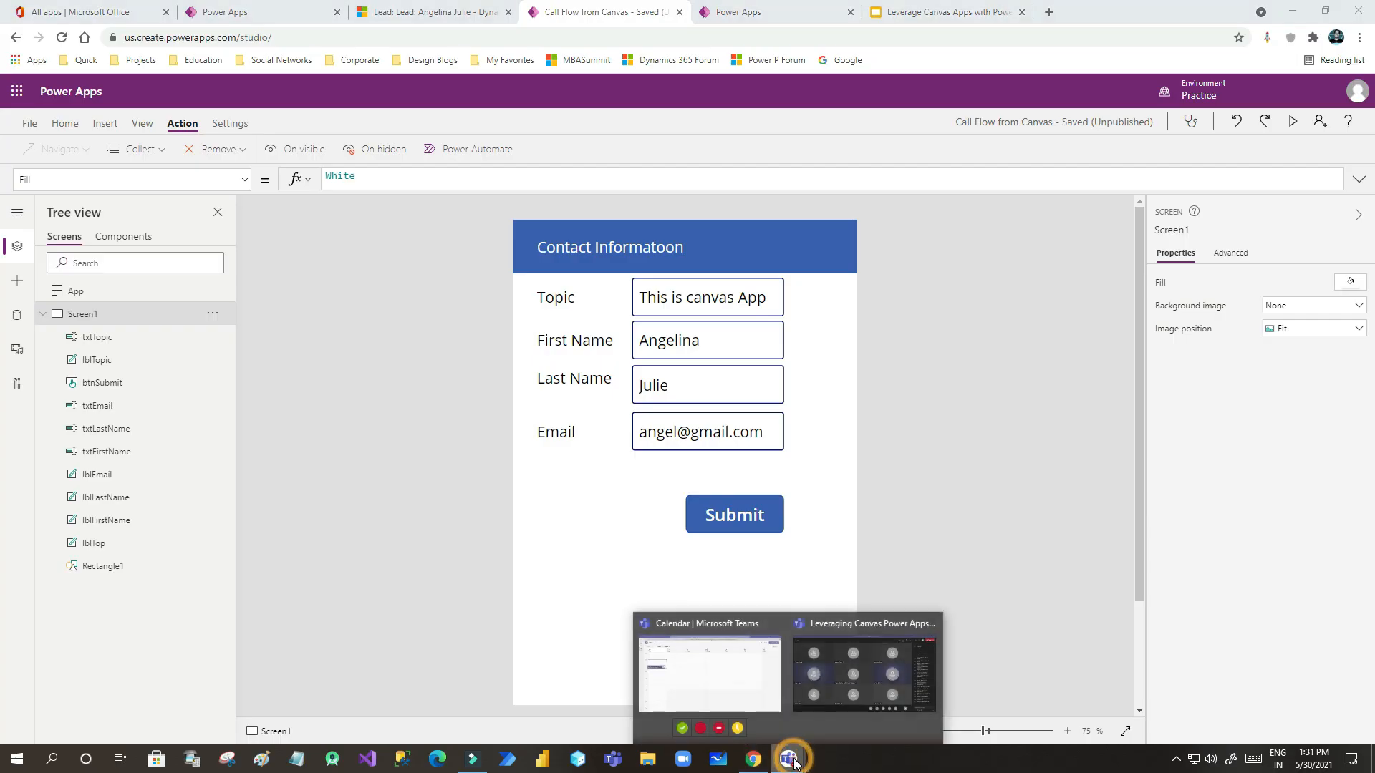
pyautogui.click(835, 679)
pyautogui.moveTo(981, 537)
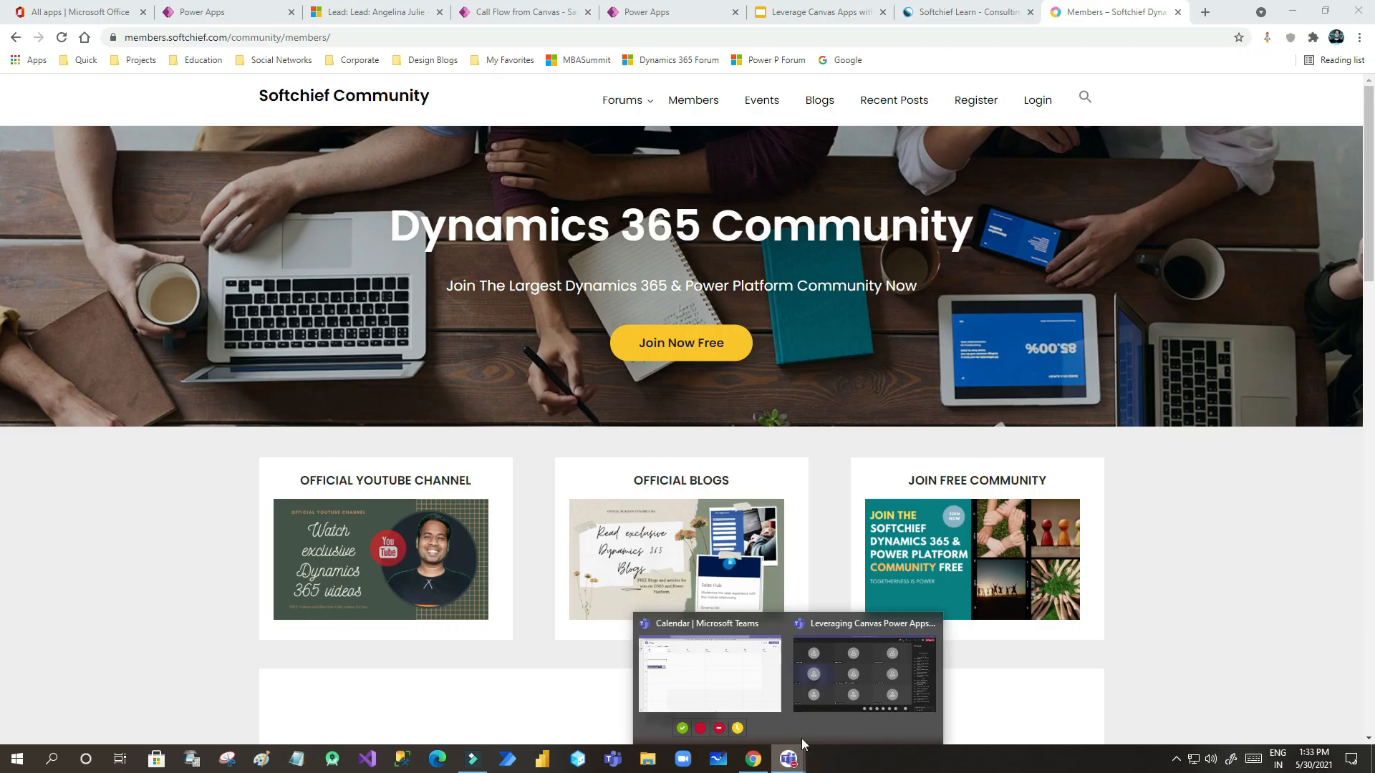
pyautogui.click(830, 662)
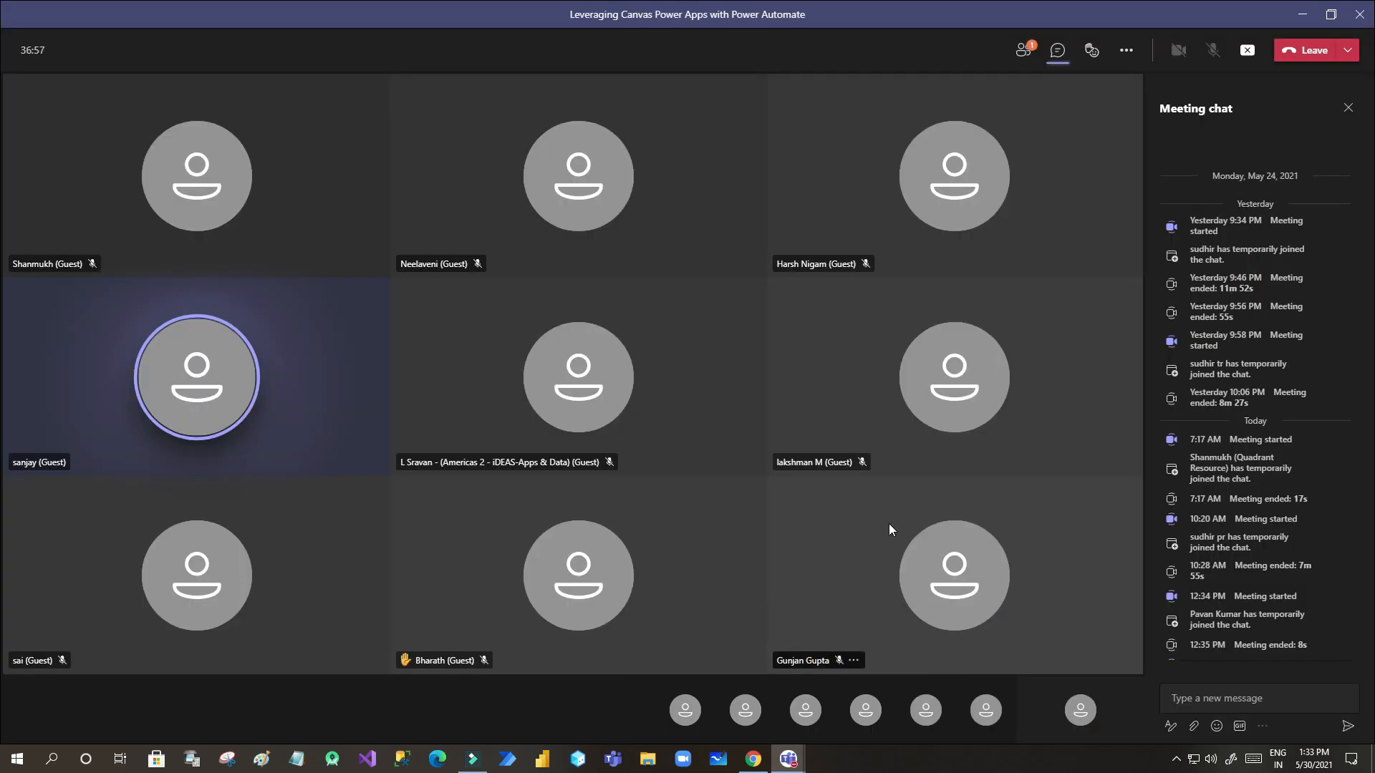